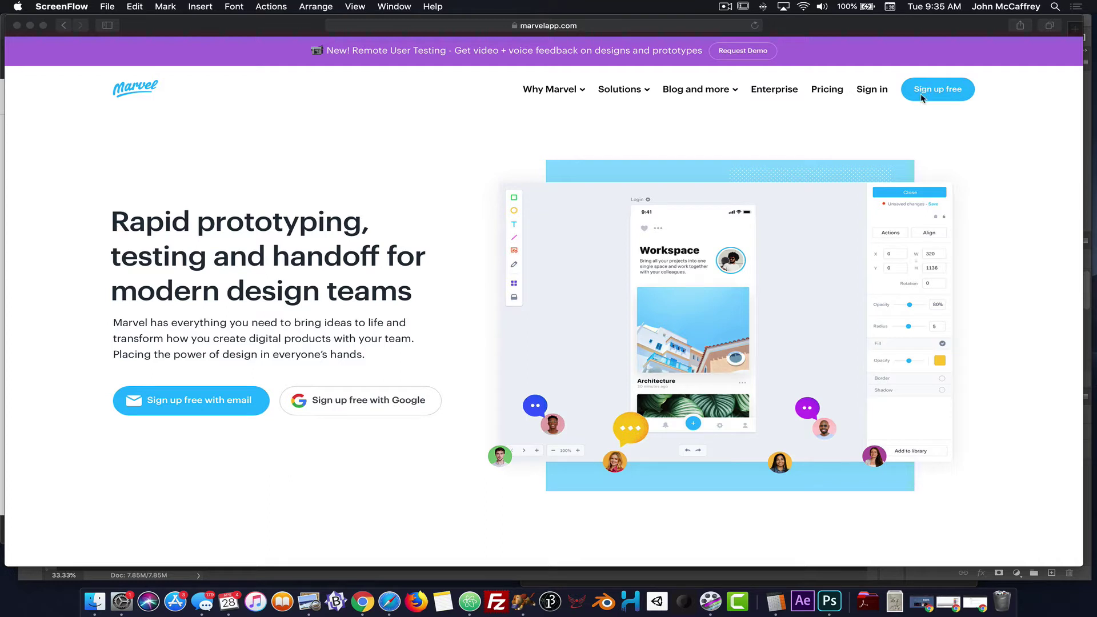
- Sign in to Marvel and create a prototype project named Game Demo with the iPhone 8 Plus project type
left_click(871, 89)
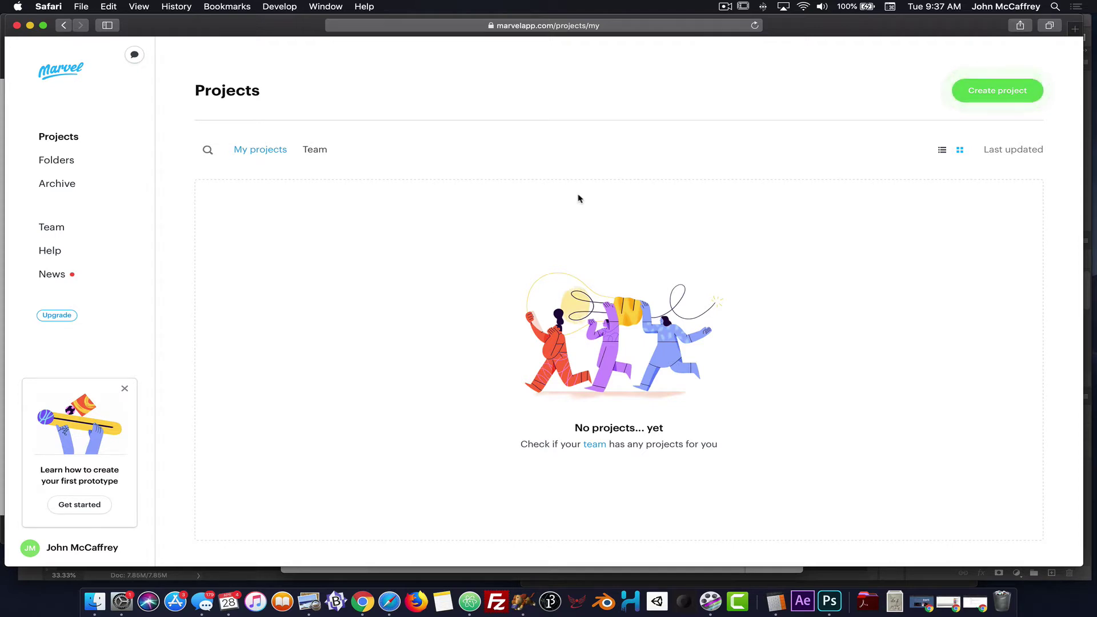
left_click(988, 100)
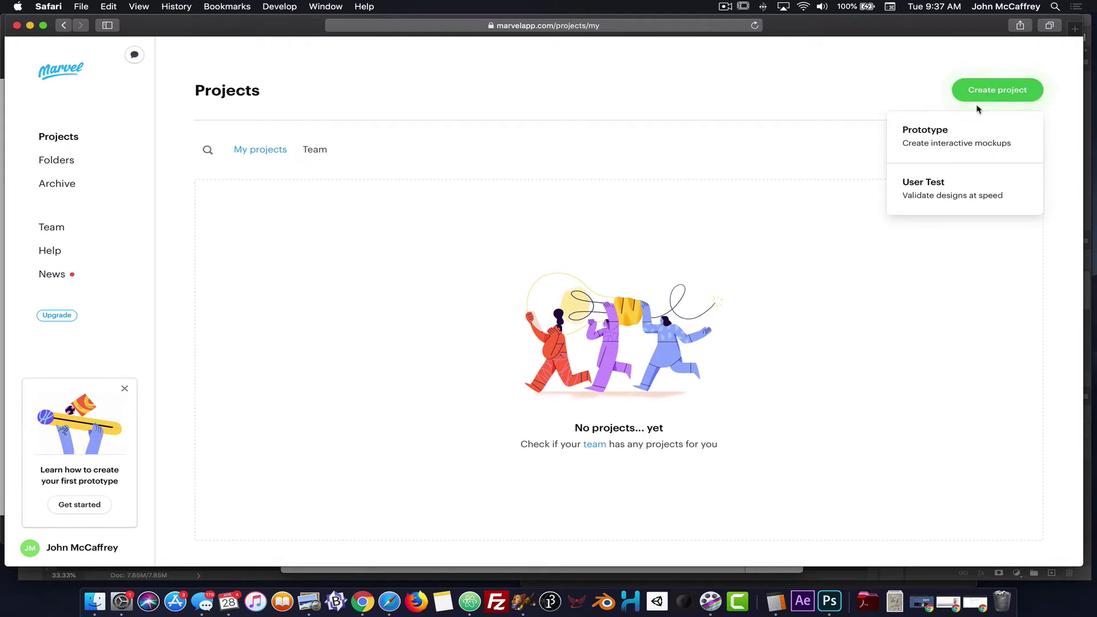
left_click(944, 155)
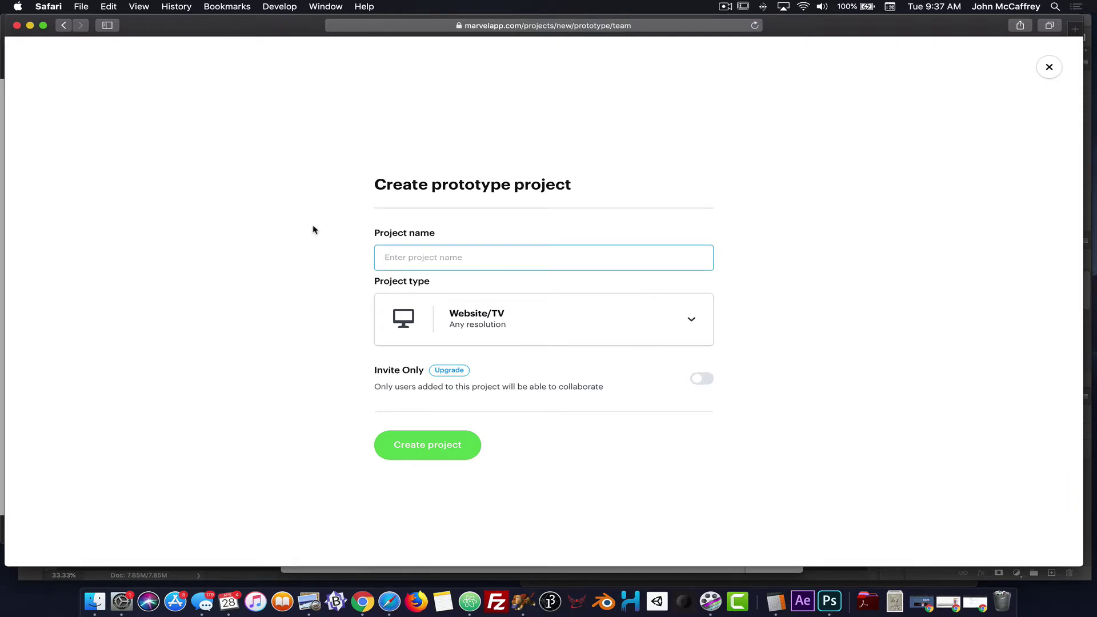
type("Ge")
type("me")
type(" Demo")
left_click(490, 317)
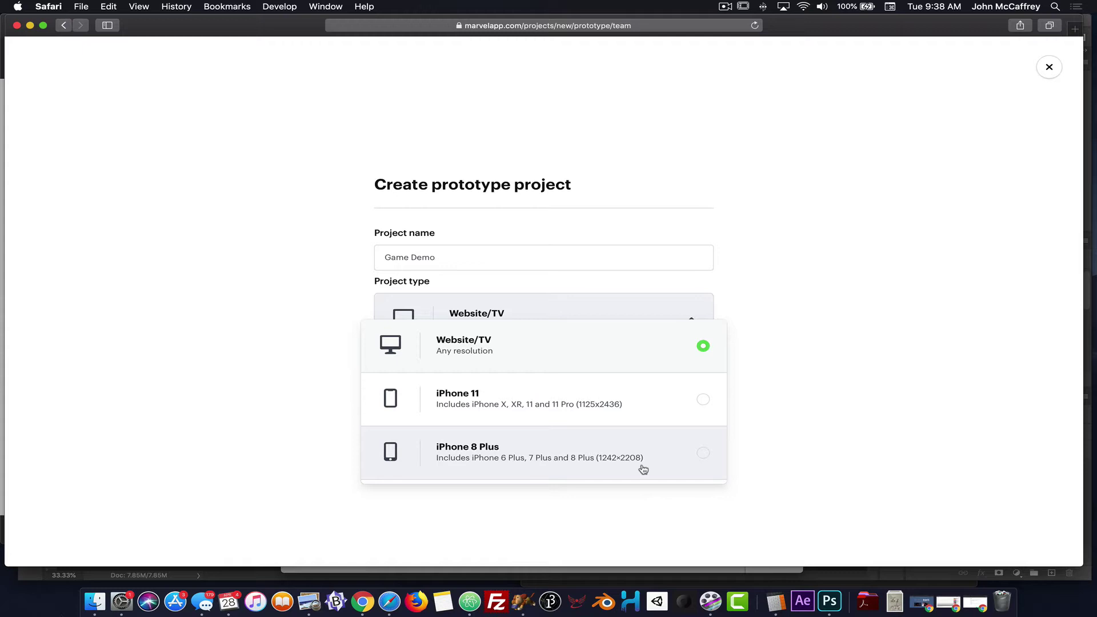
left_click(478, 463)
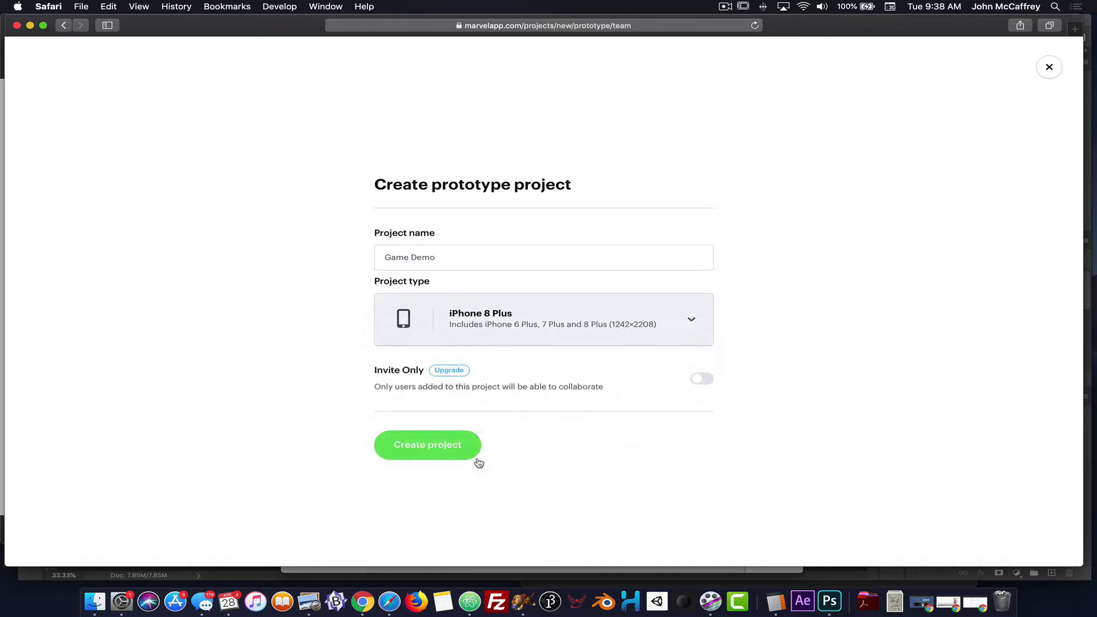
left_click(415, 453)
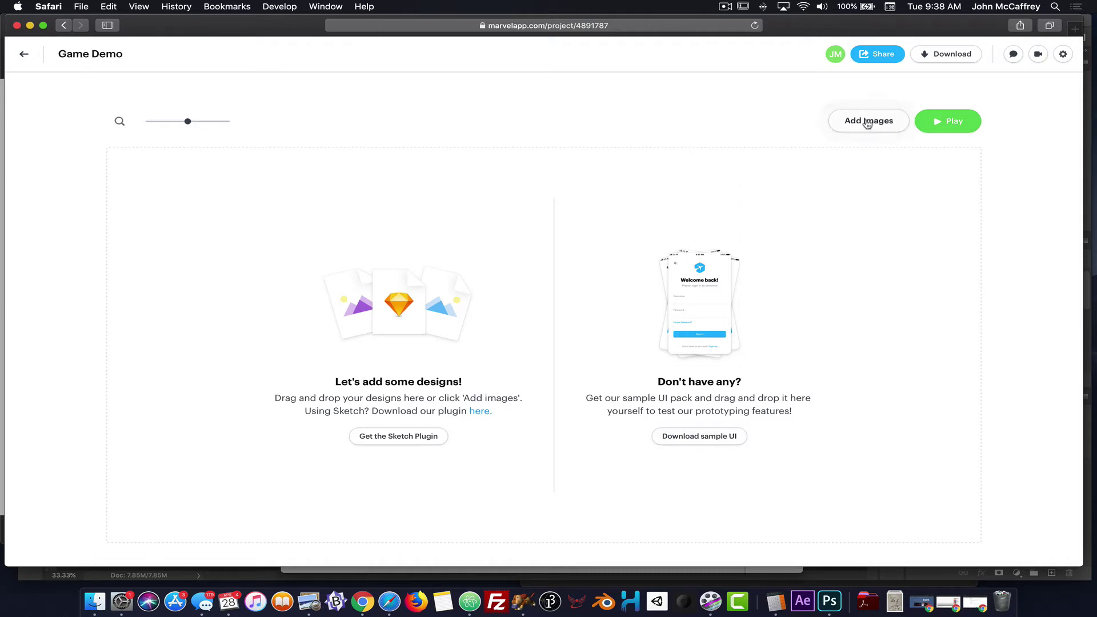
- Return to the projects list, select and deselect the Game Demo project, and reopen it
left_click(24, 55)
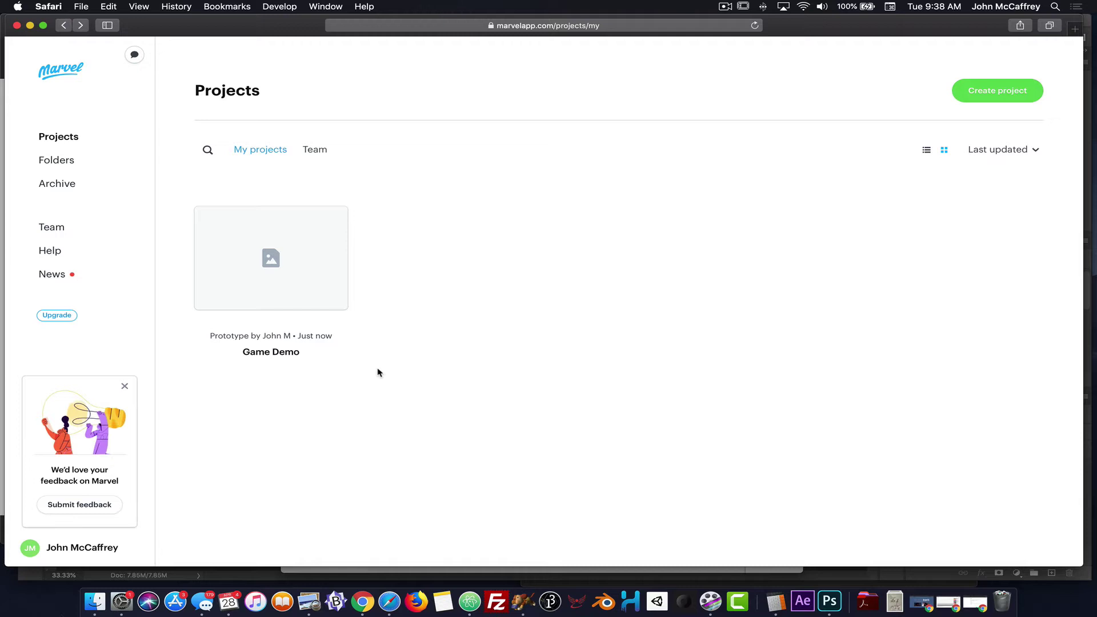
mouse_move(243, 228)
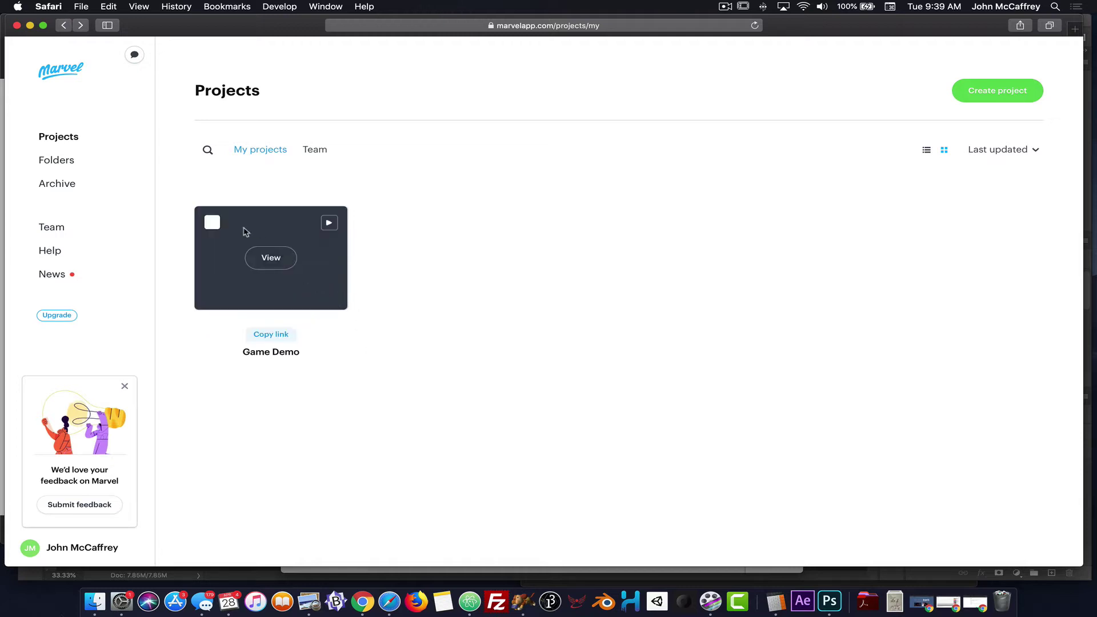
left_click(211, 222)
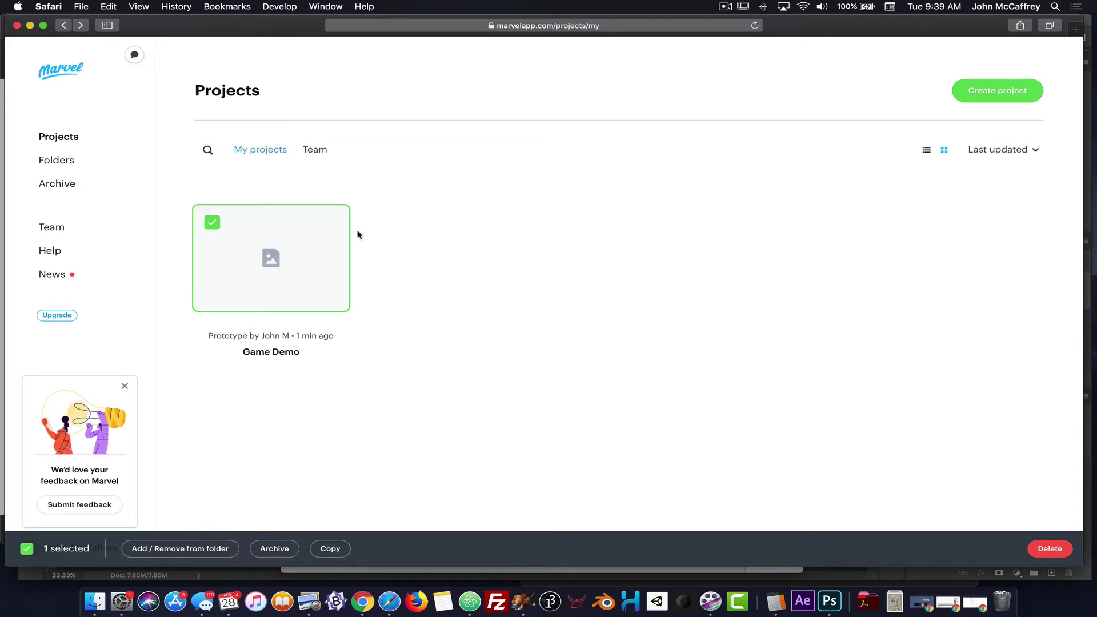
left_click(211, 222)
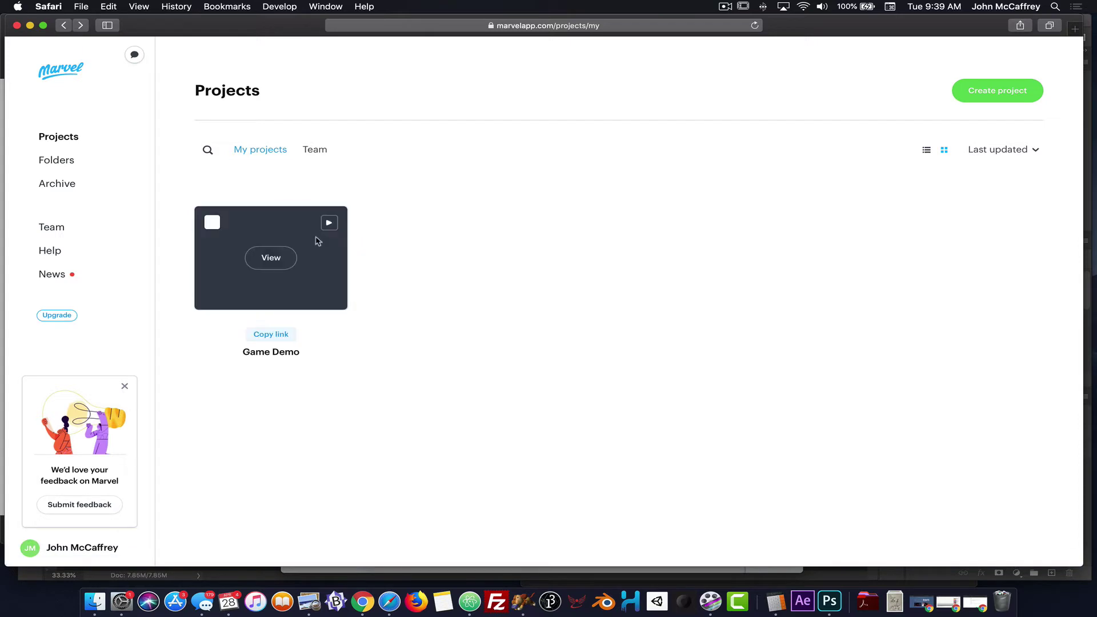
left_click(272, 258)
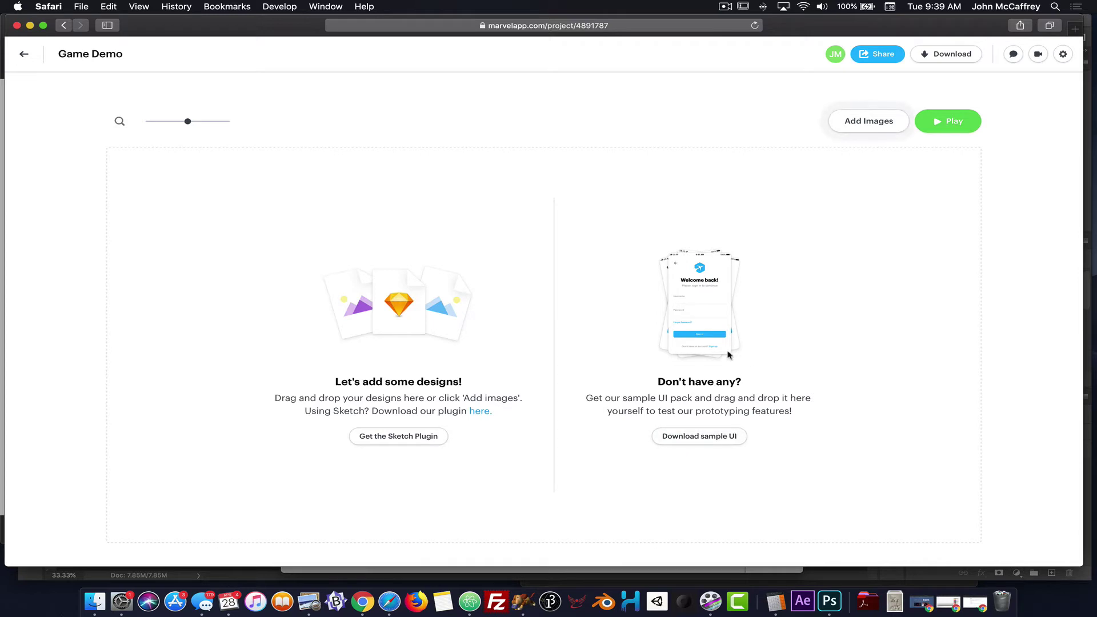
- Upload cinematic.png, credits.png, encounter.png, gameWander.png, main.png, settings.png and title.png from the computer's pngs folder to the project
left_click(841, 126)
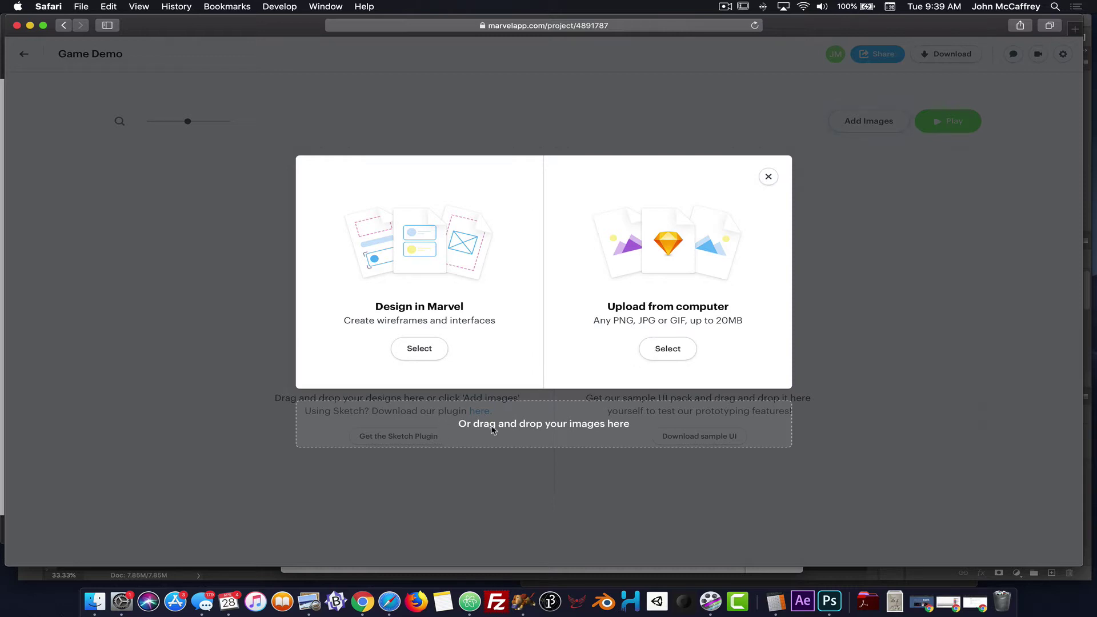
left_click(655, 355)
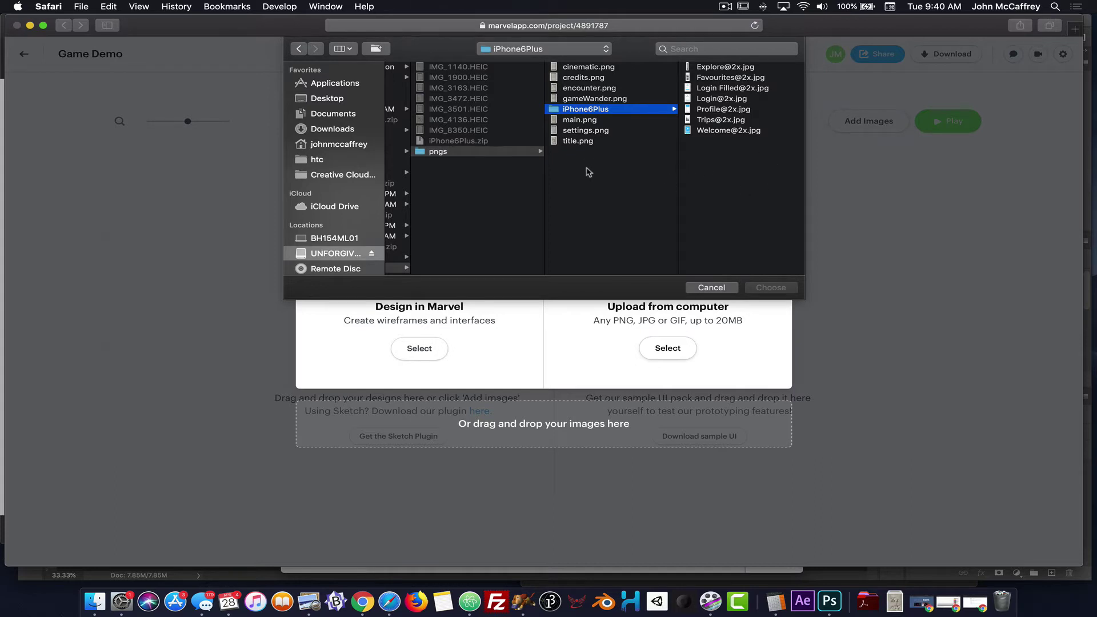
left_click_drag(589, 172, 582, 127)
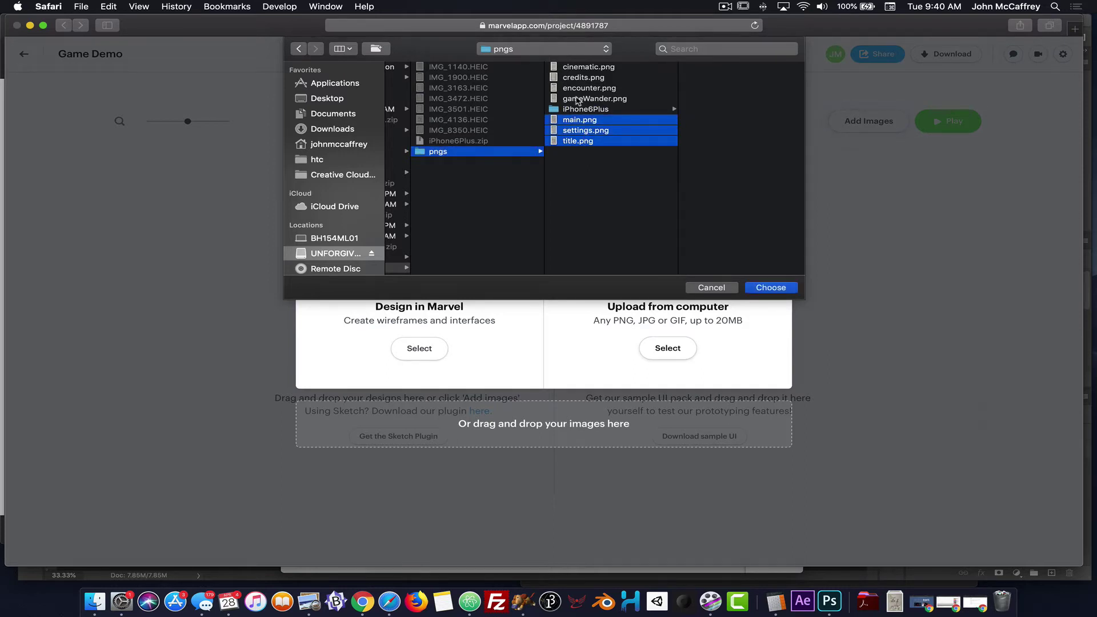
left_click(578, 100, "super")
left_click(577, 88, "super")
left_click(577, 79, "super")
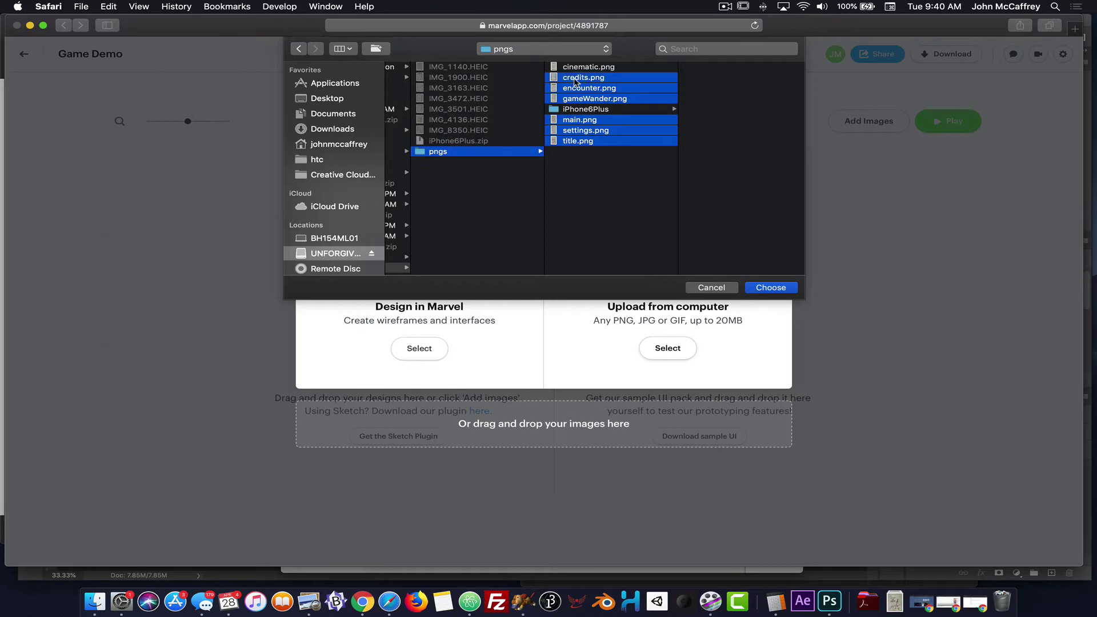
left_click(575, 69, "super")
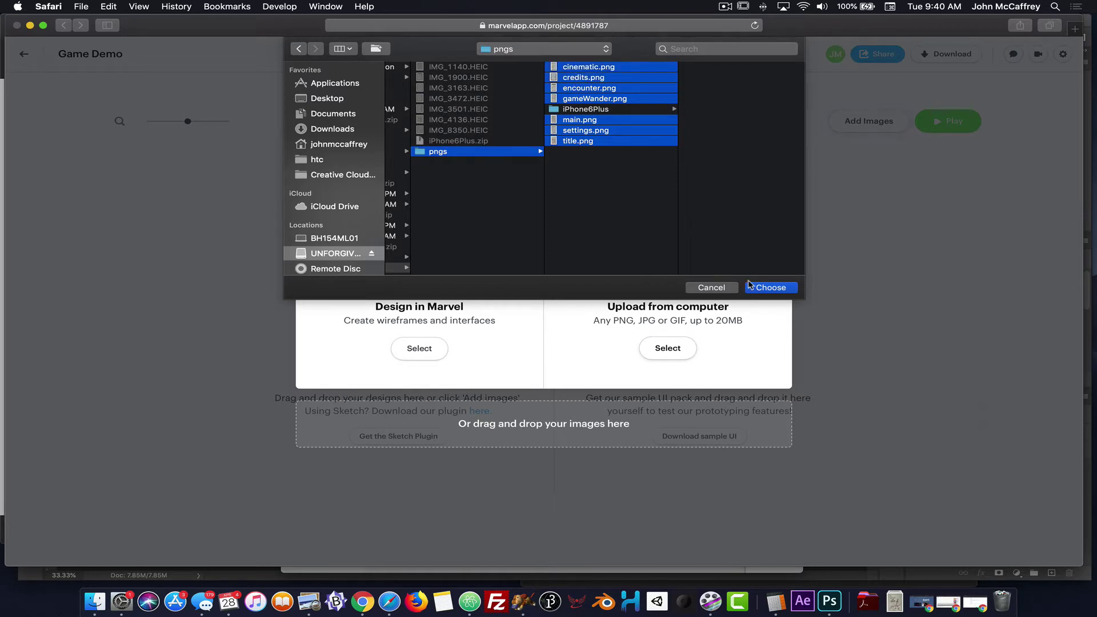
left_click(765, 288)
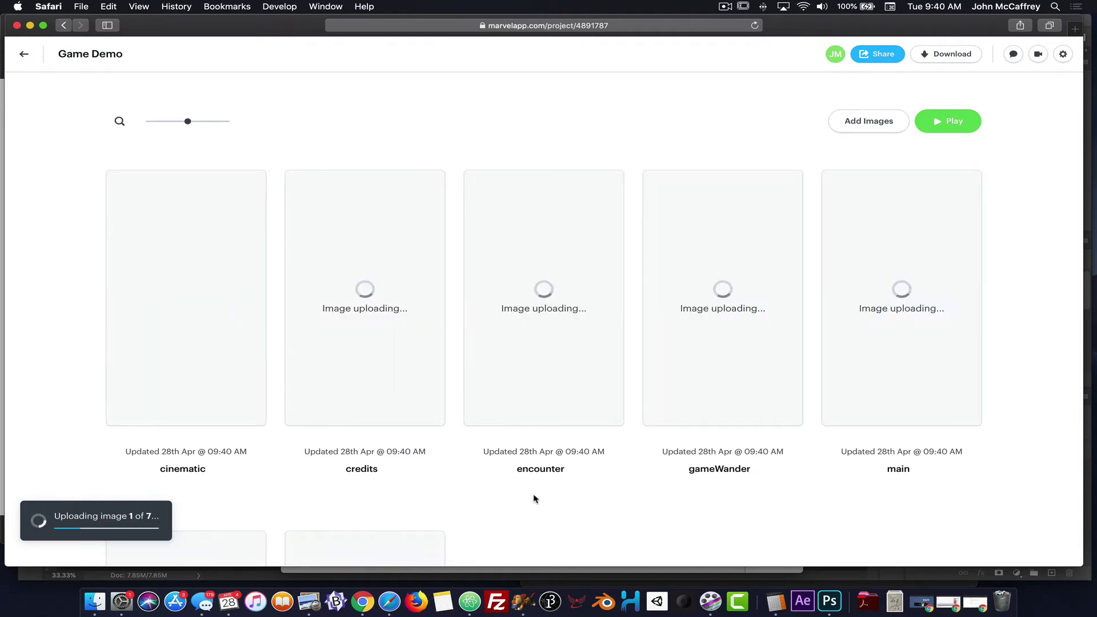
- Move the title screen to the first position among the project's screens
scroll(534, 499, "down", 4)
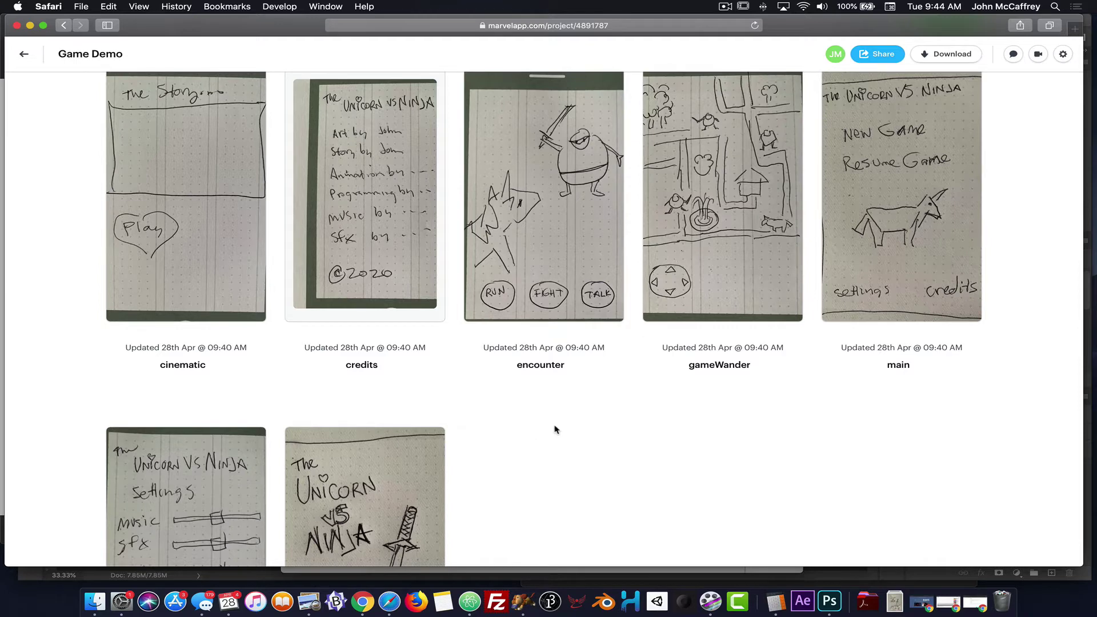
scroll(537, 429, "down", 2)
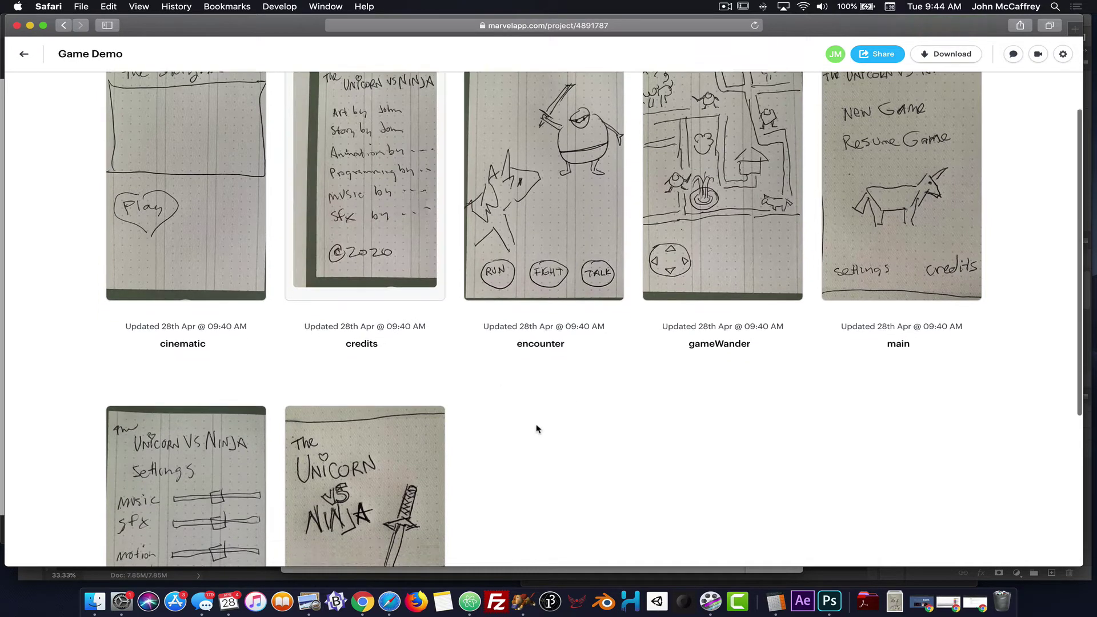
scroll(537, 428, "down", 3)
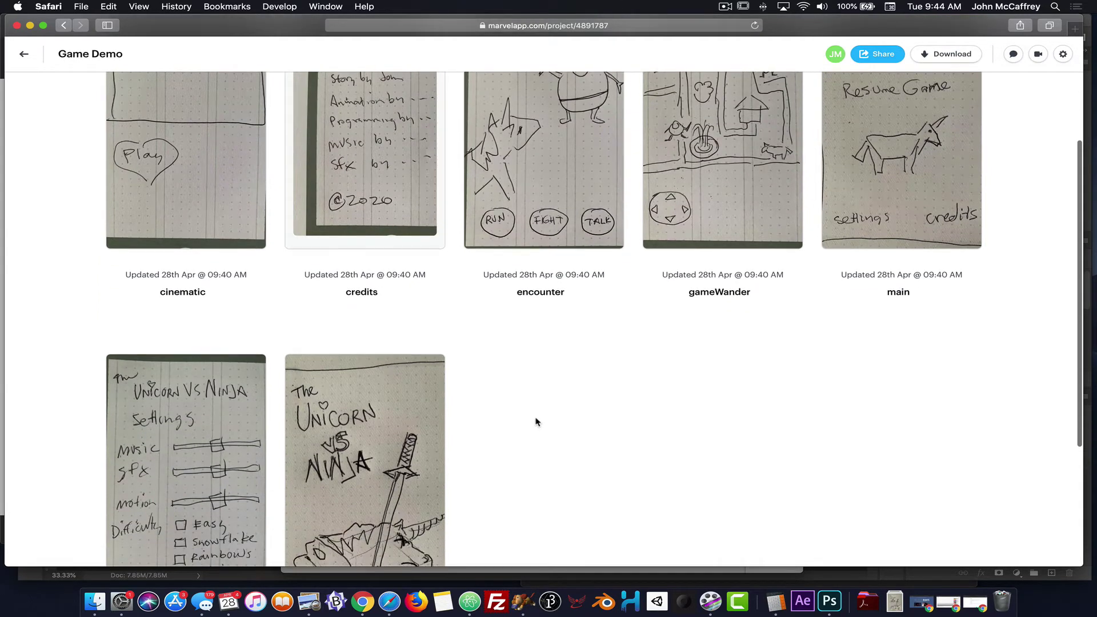
scroll(537, 422, "down", 3)
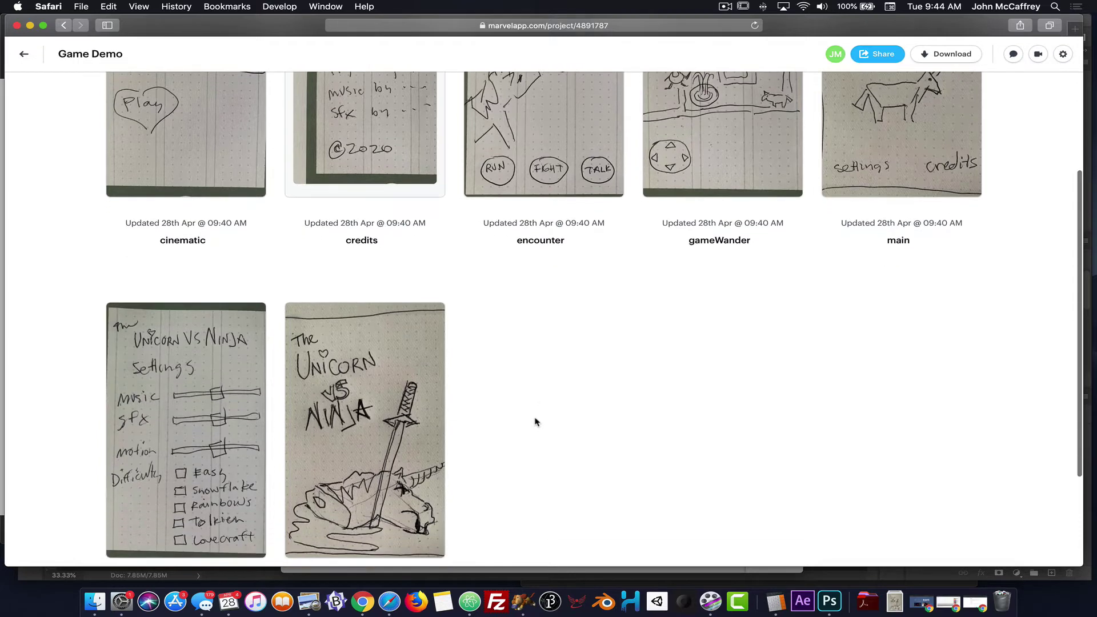
scroll(535, 422, "down", 2)
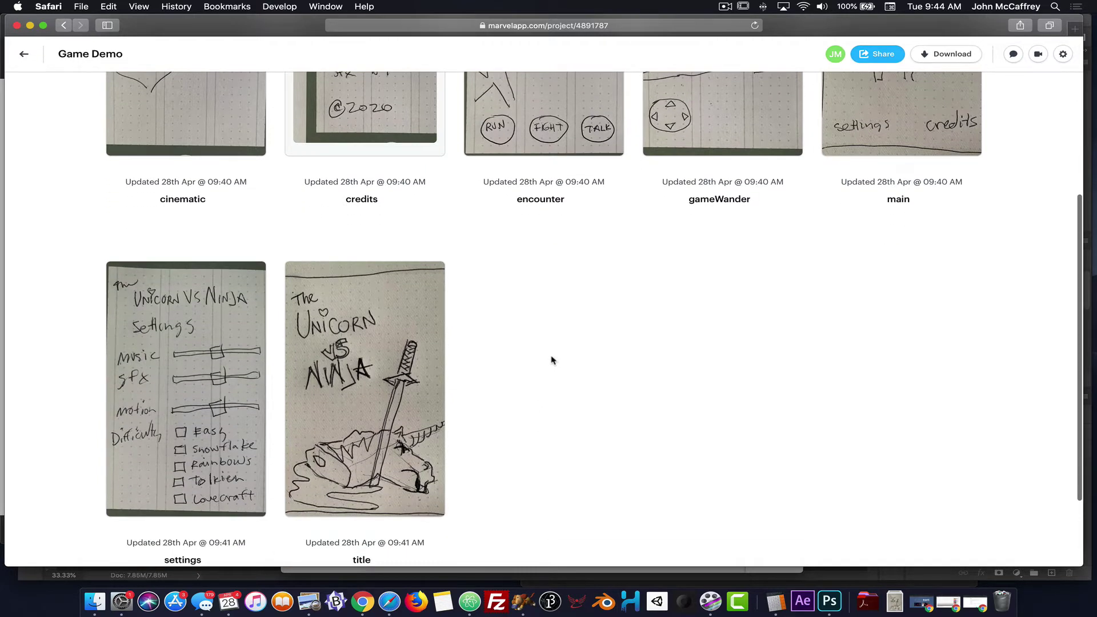
scroll(551, 360, "up", 4)
mouse_move(392, 379)
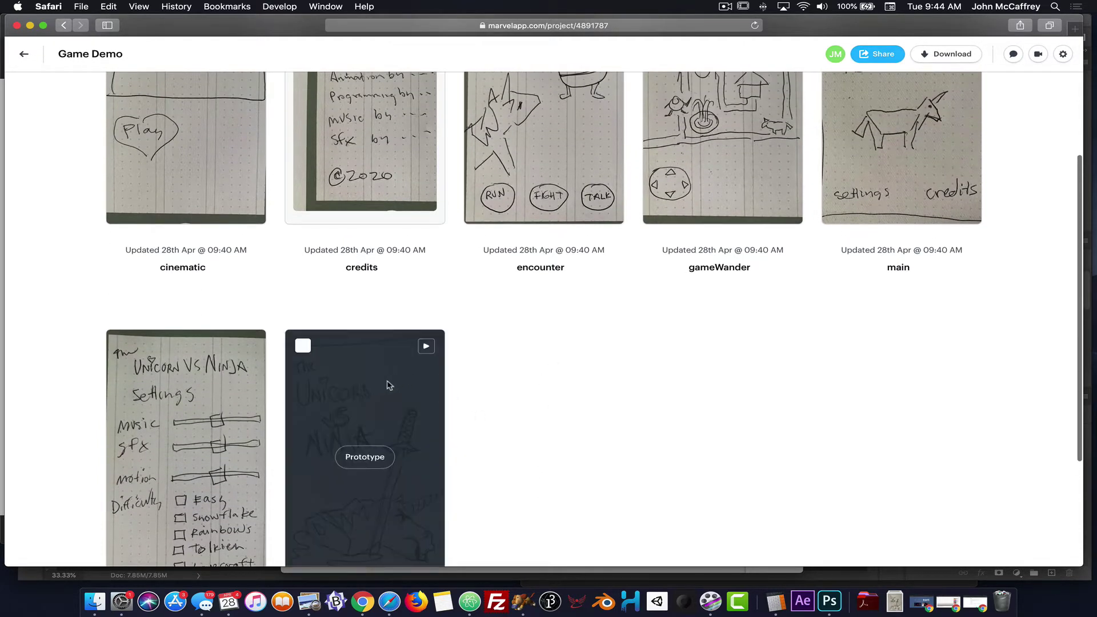
left_click_drag(388, 385, 209, 97)
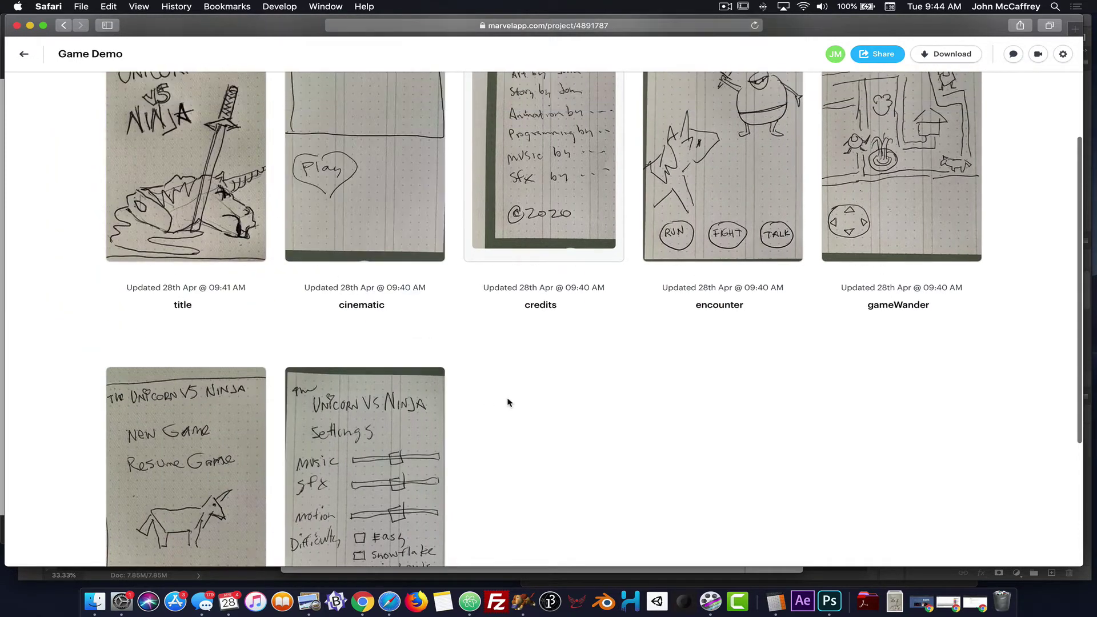
- Reorder the screens following title as main, settings, credits, cinematic, gameWander and encounter
scroll(507, 402, "up", 3)
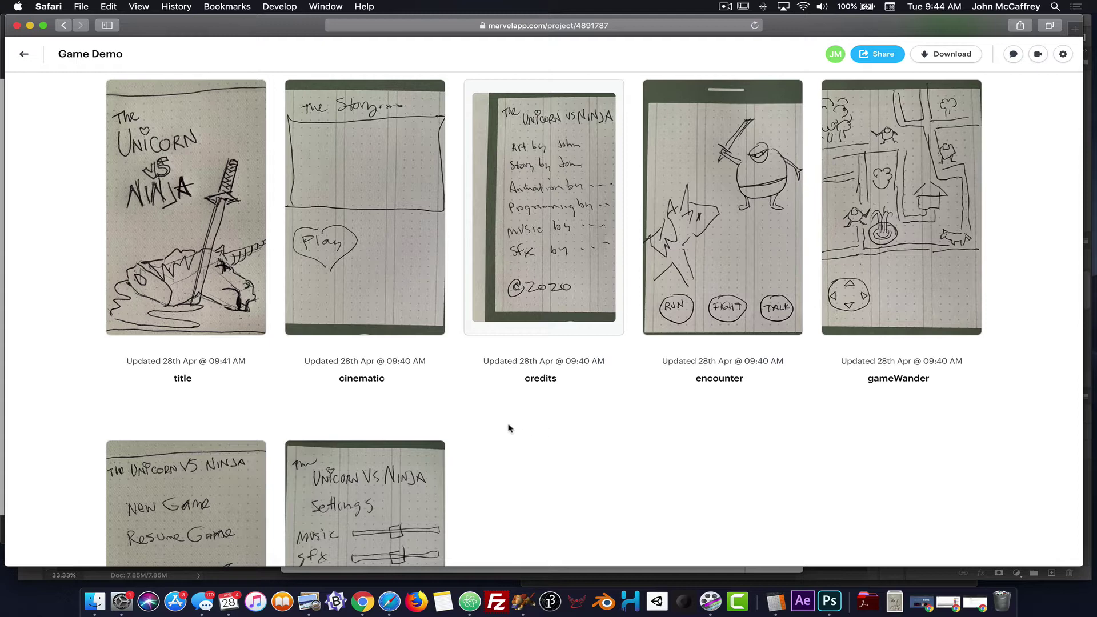
left_click_drag(177, 477, 392, 200)
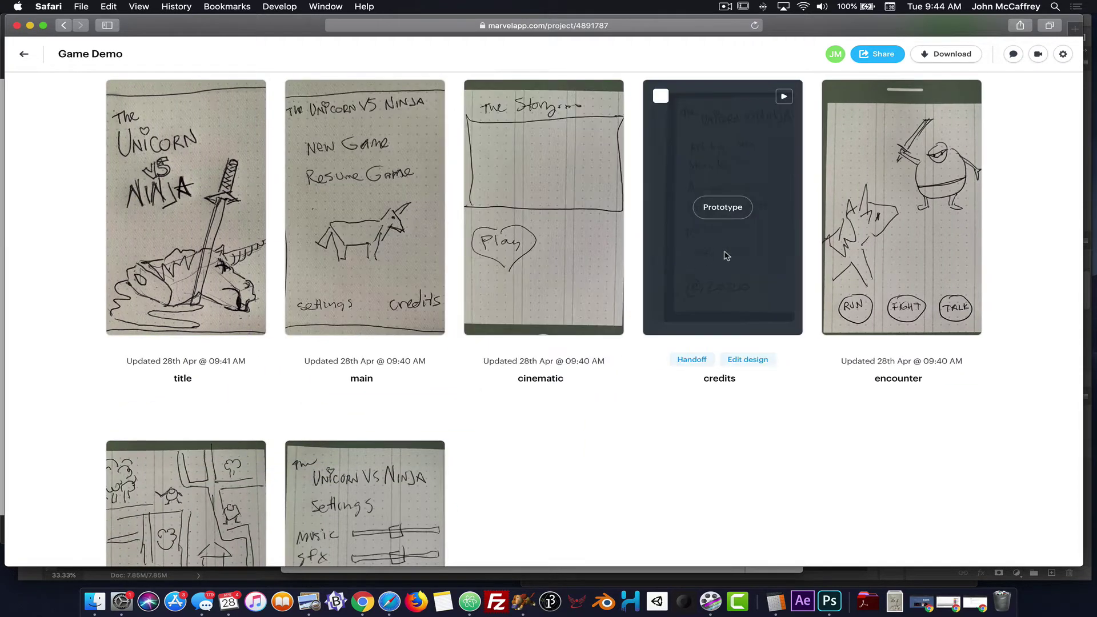
left_click_drag(702, 225, 546, 379)
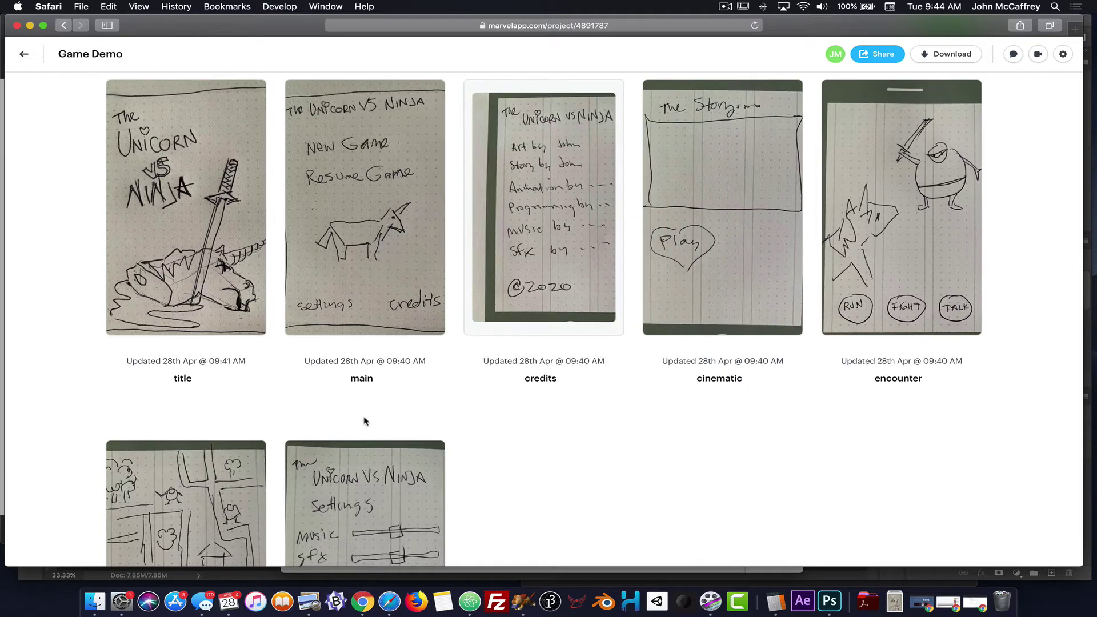
left_click_drag(352, 478, 531, 115)
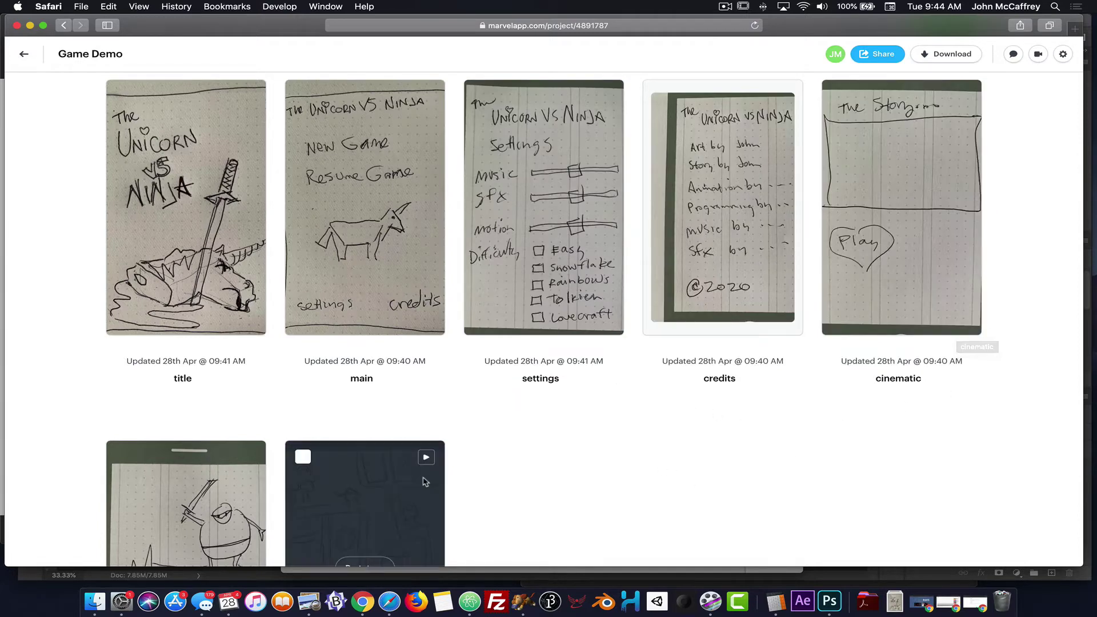
left_click_drag(421, 478, 229, 466)
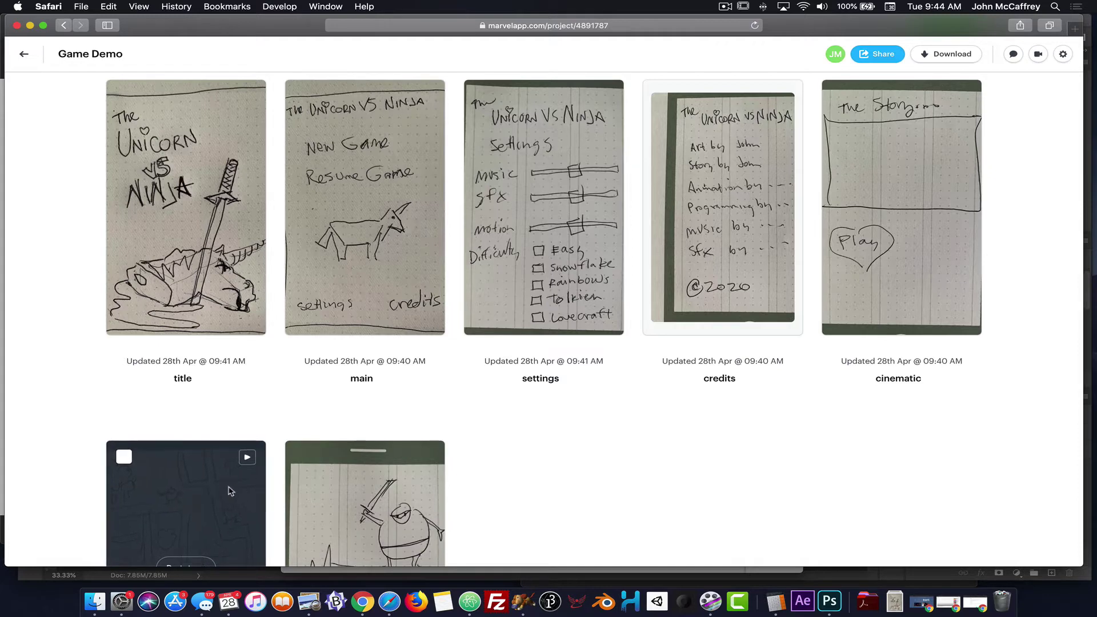
- Open the title screen for prototyping
mouse_move(163, 520)
scroll(490, 552, "down", 3)
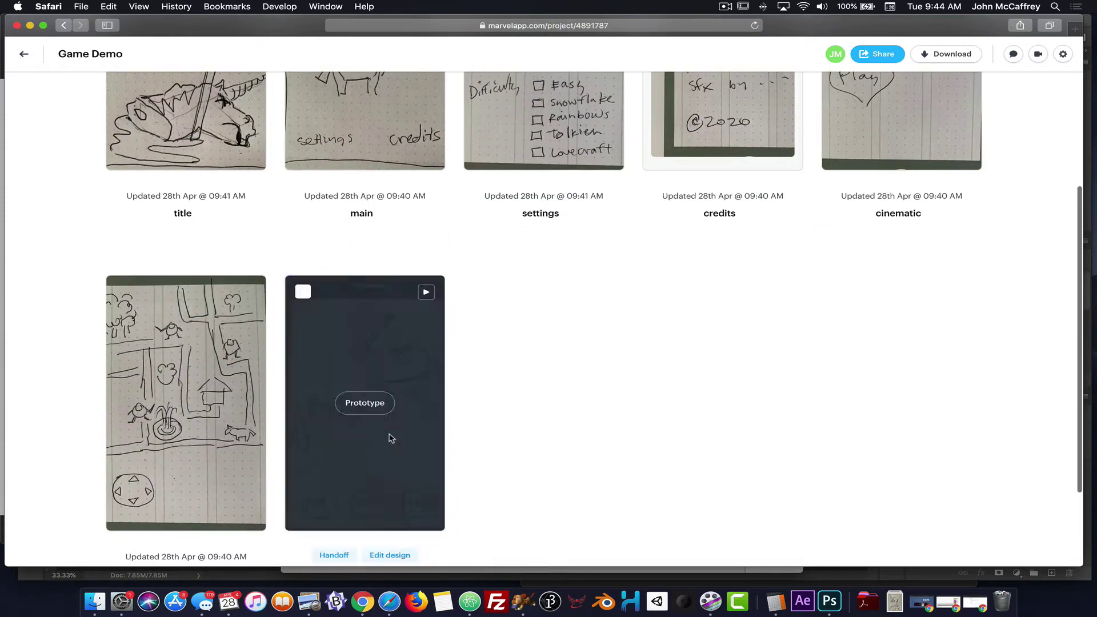
mouse_move(196, 430)
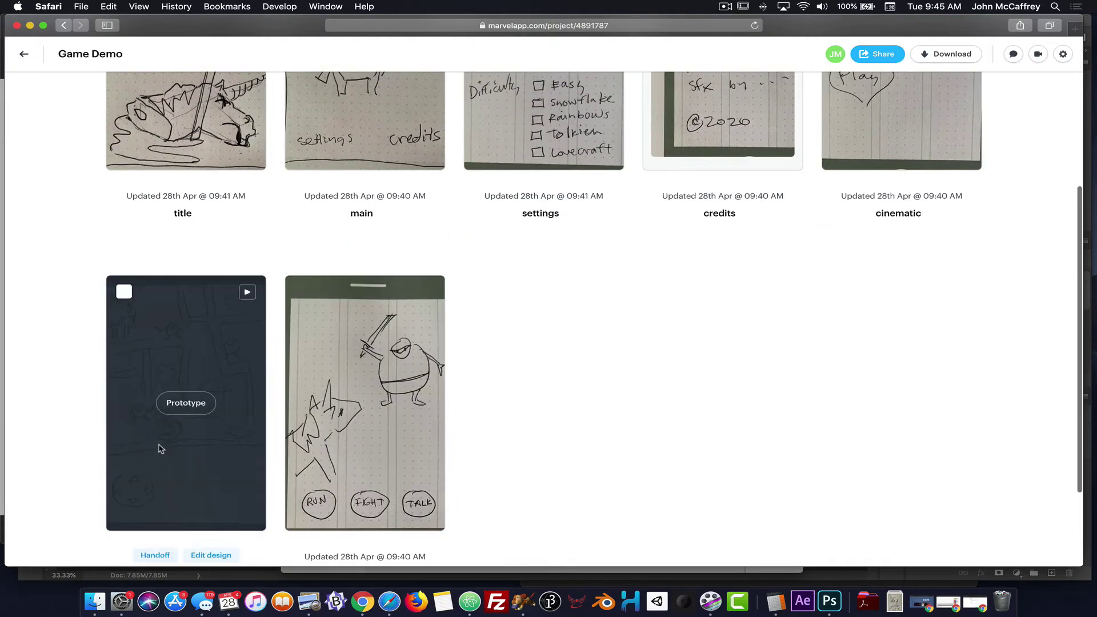
mouse_move(360, 448)
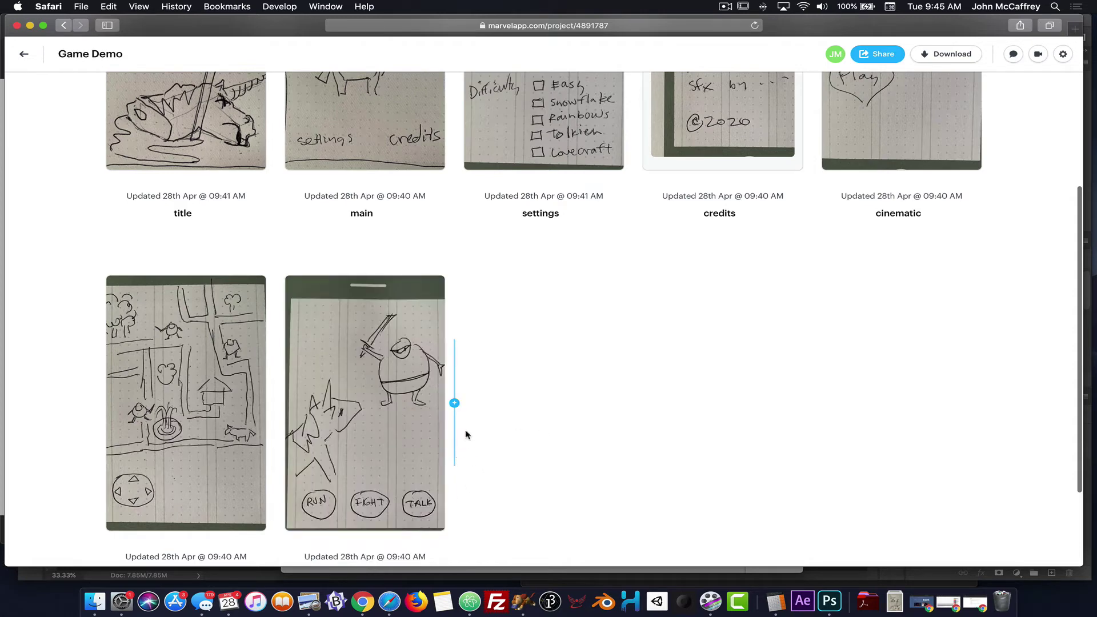
scroll(696, 413, "up", 5)
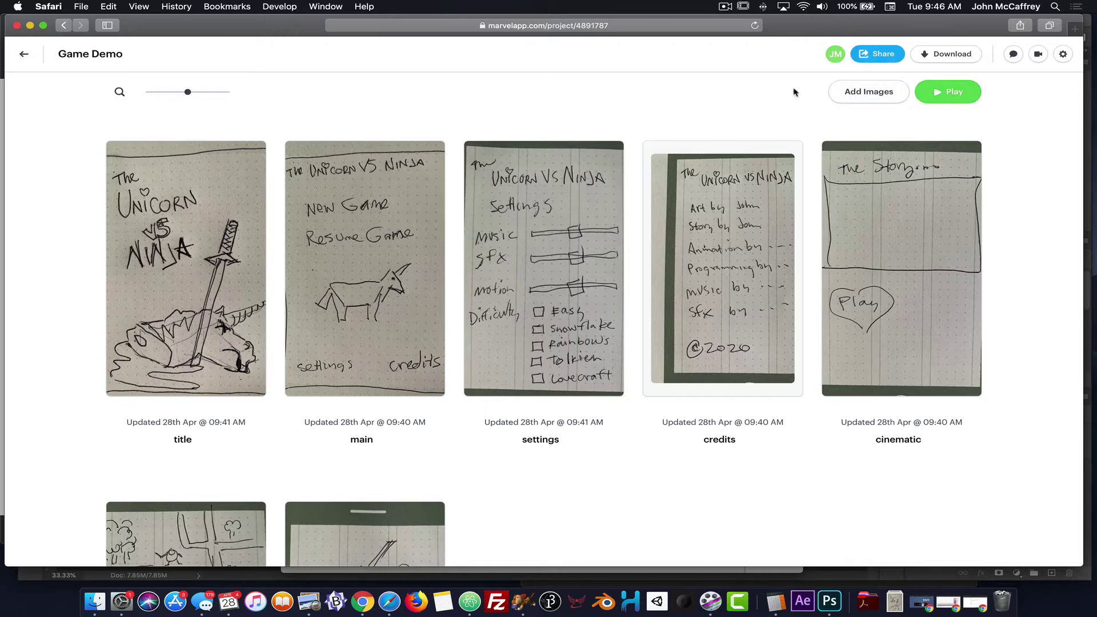
mouse_move(217, 210)
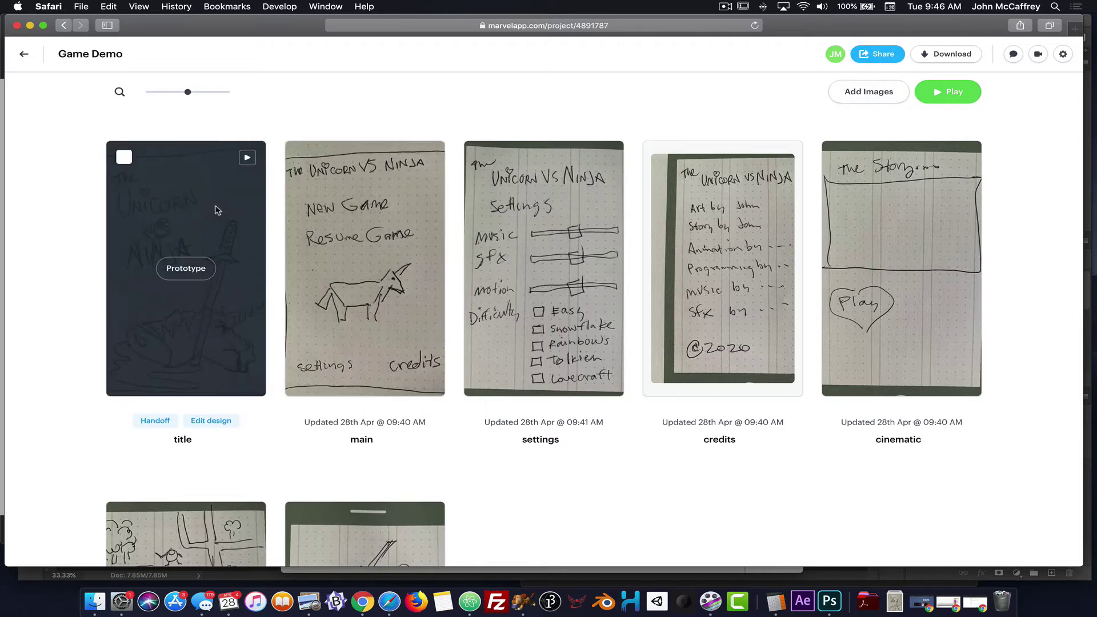
left_click(179, 279)
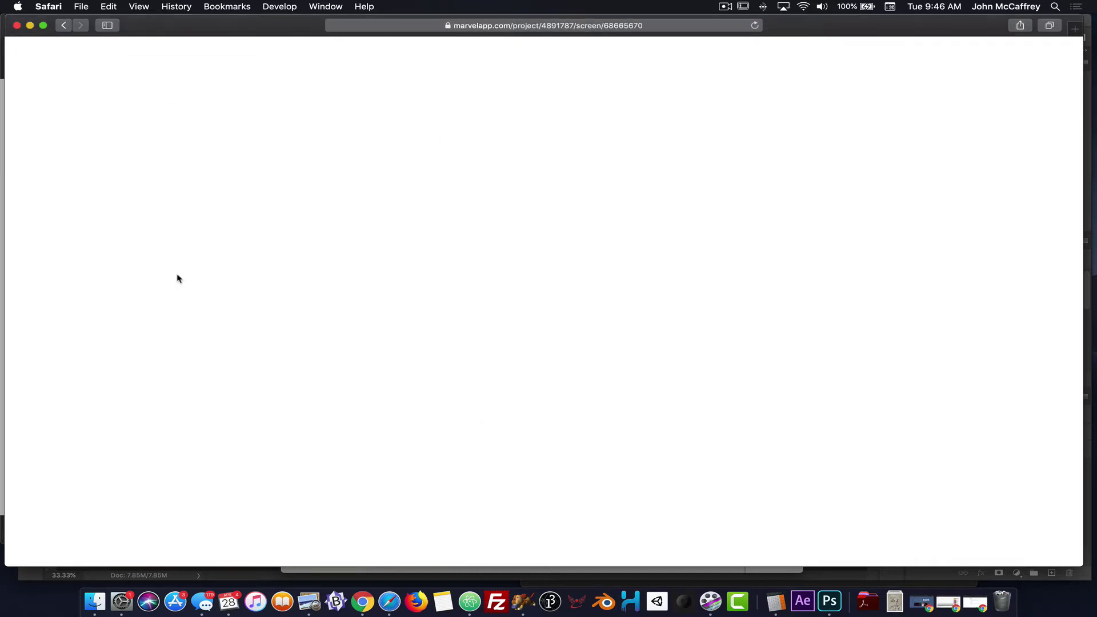
- Draw a large hotspot over the title sketch and link it to the main screen
left_click_drag(491, 224, 610, 302)
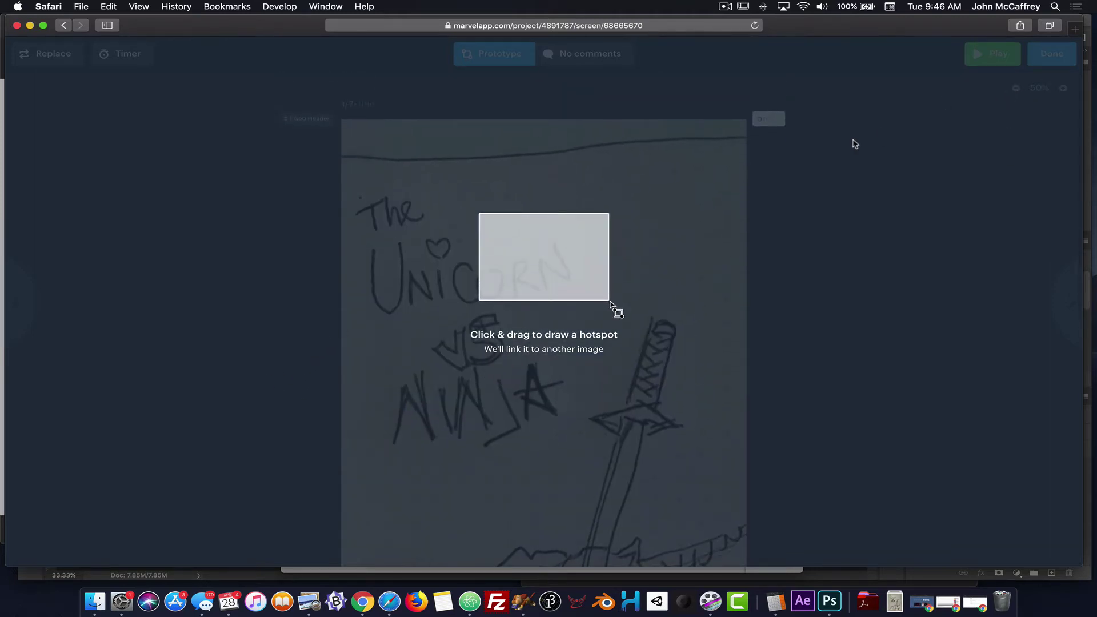
left_click(1013, 90)
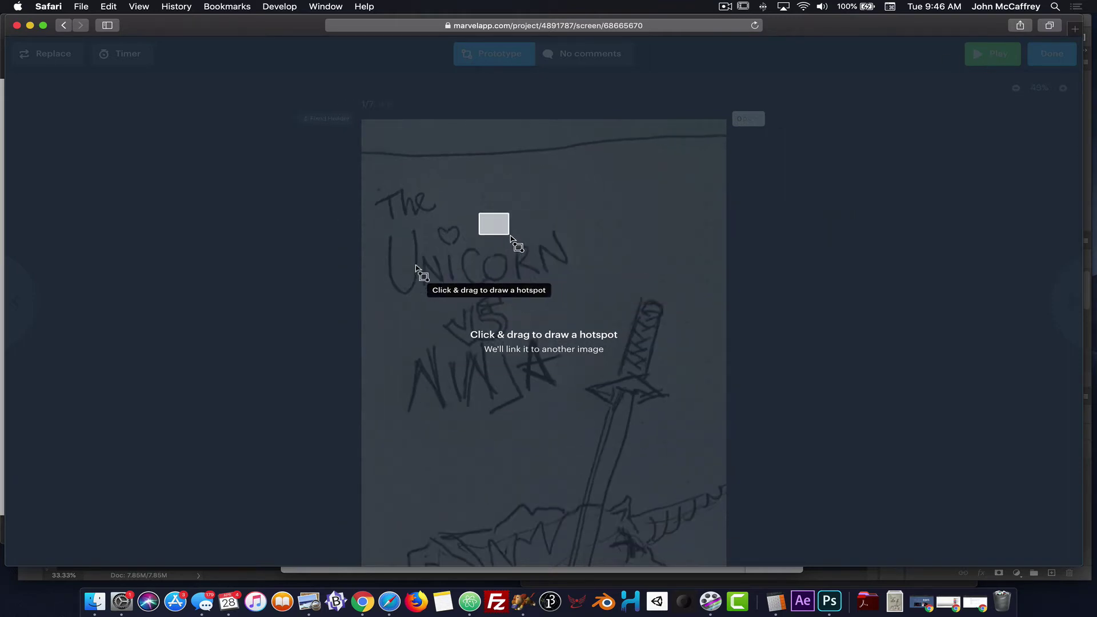
scroll(344, 260, "down", 2)
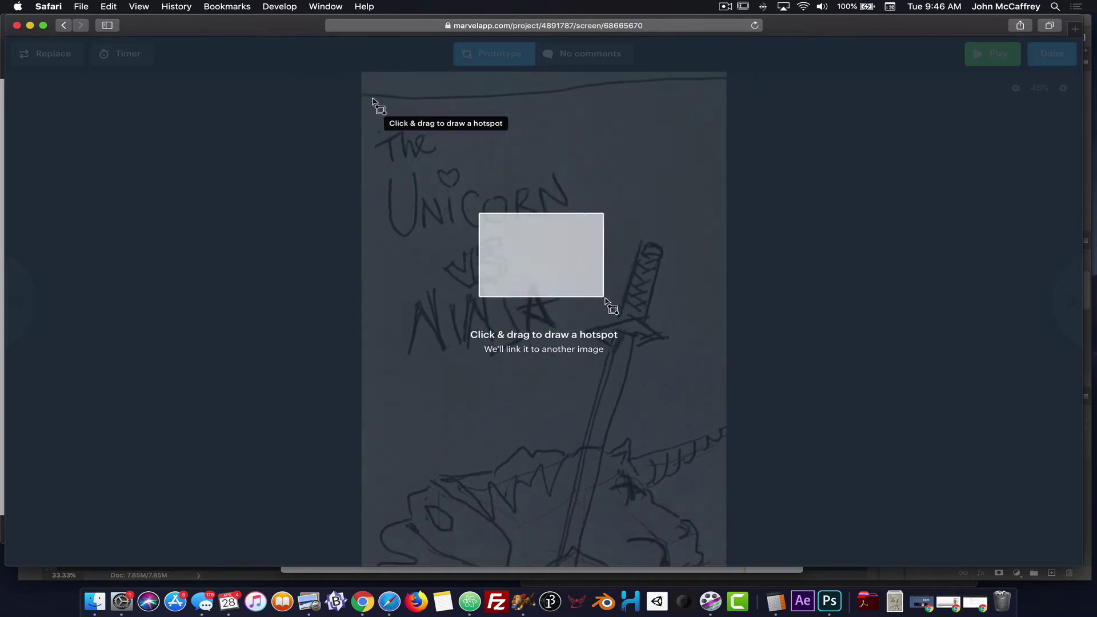
mouse_move(380, 101)
left_mouse_down()
mouse_move(537, 399)
mouse_move(701, 577)
mouse_move(657, 491)
mouse_move(704, 545)
left_mouse_up()
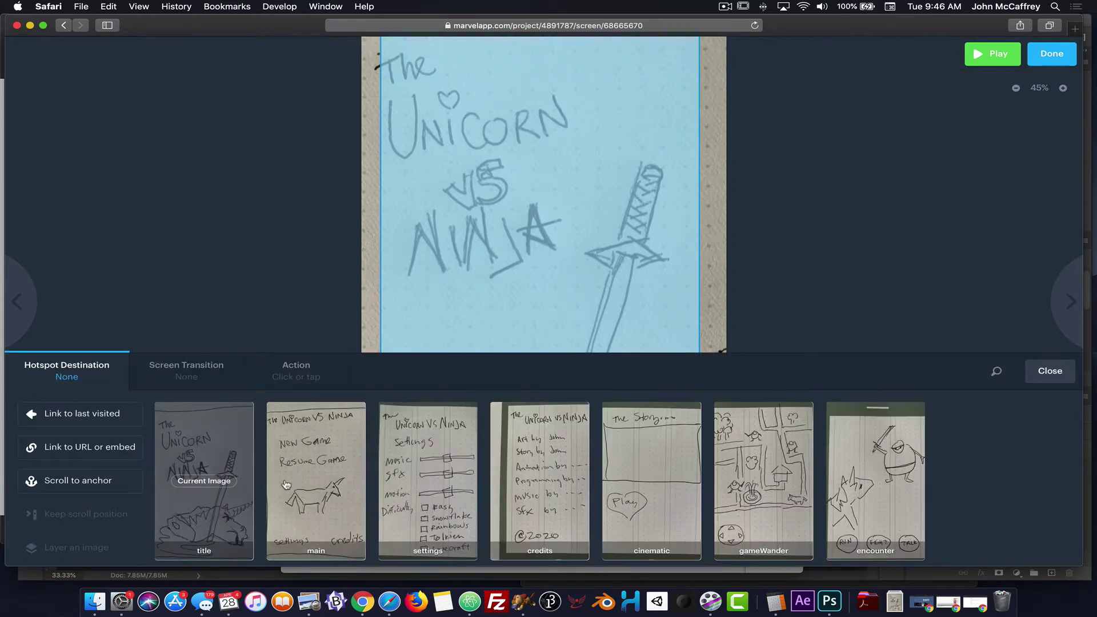
left_click(320, 464)
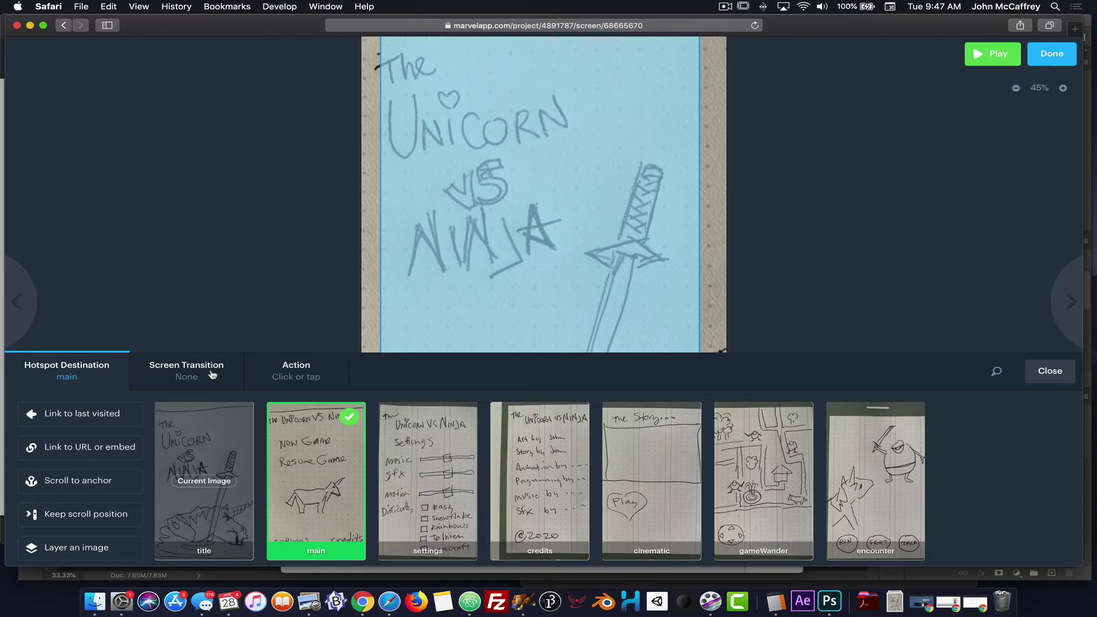
- Set the title hotspot's screen transition to Fade and finish its settings
left_click(266, 378)
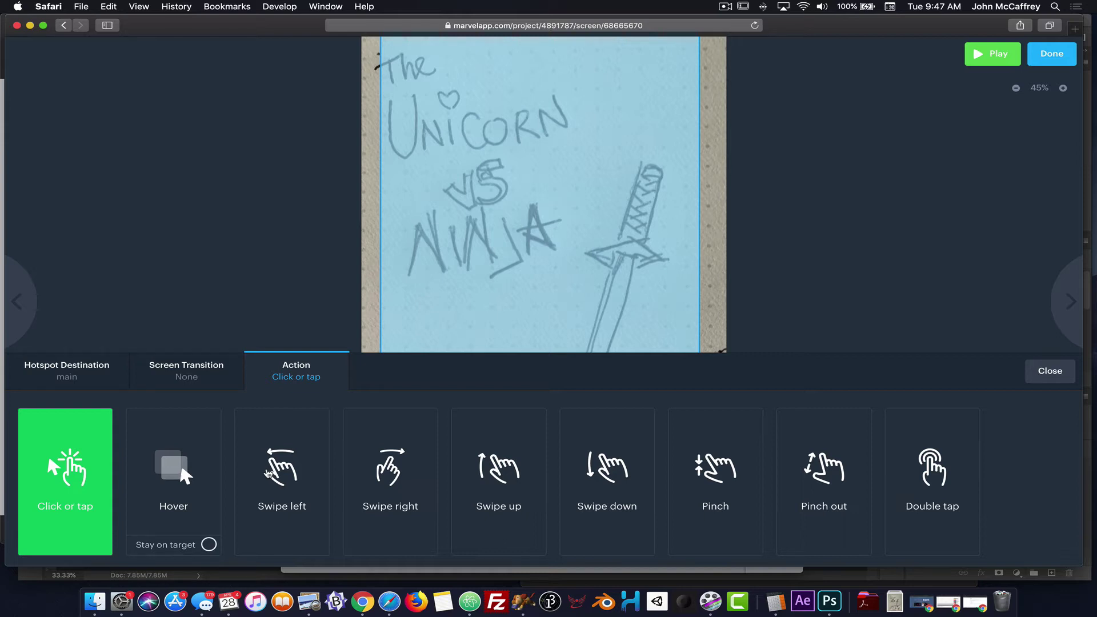
left_click(203, 377)
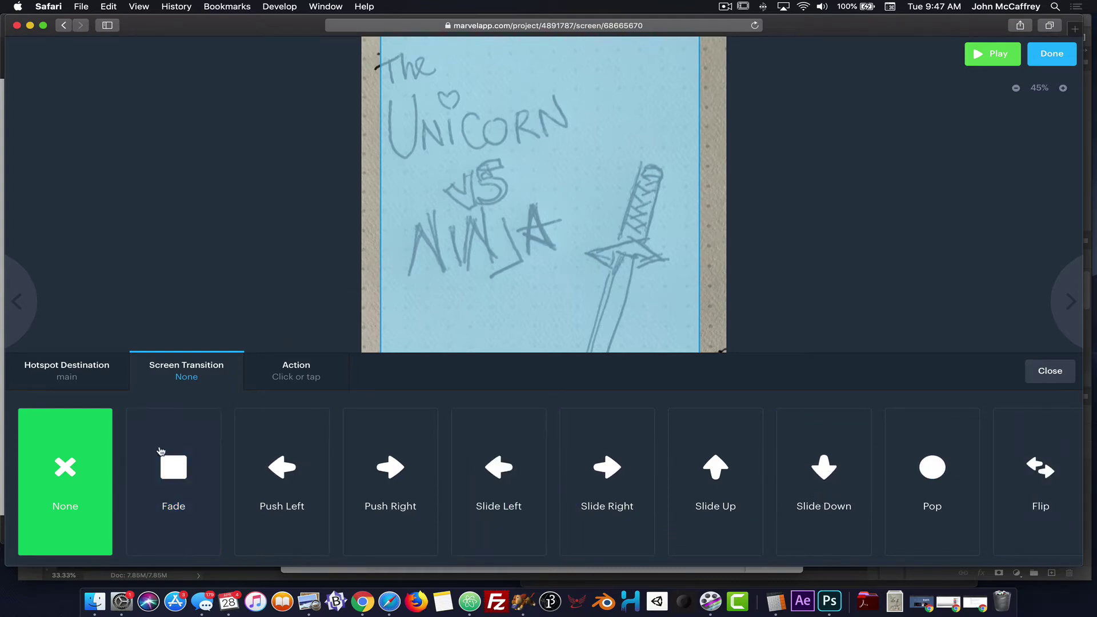
left_click(182, 472)
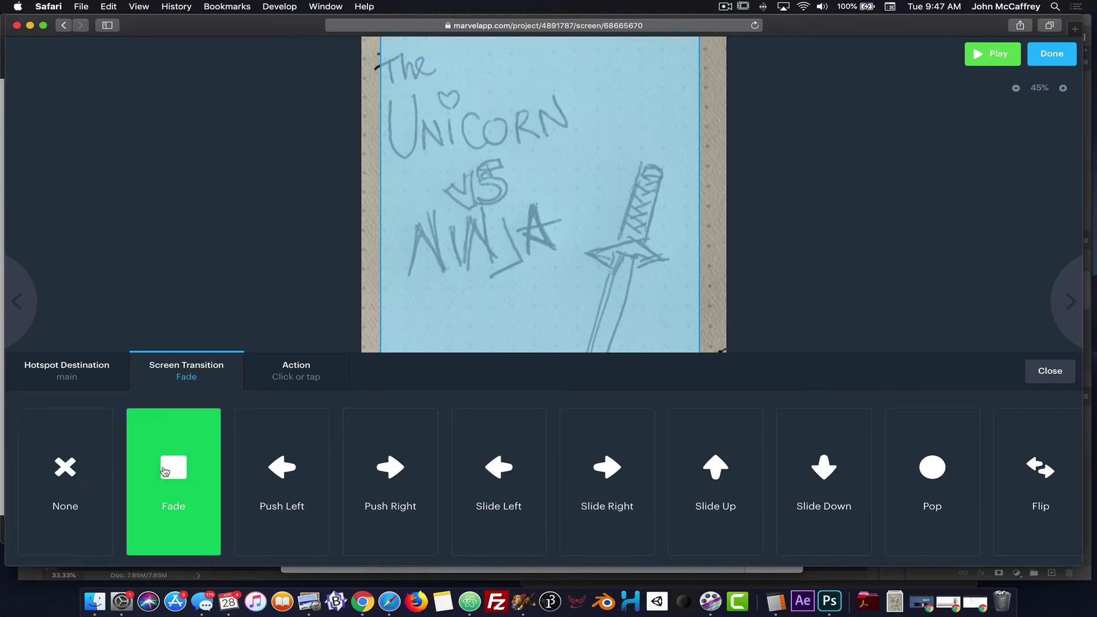
left_click(1050, 371)
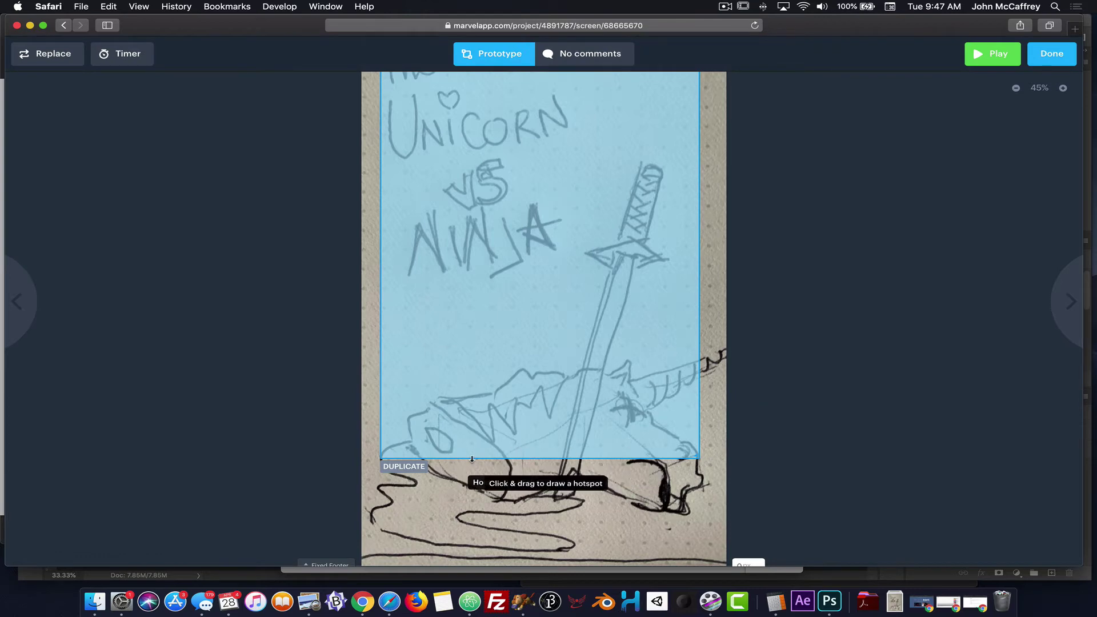
- Extend the title hotspot's lower edge to cover the unicorn head and the puddle beneath it
left_click_drag(464, 459, 462, 549)
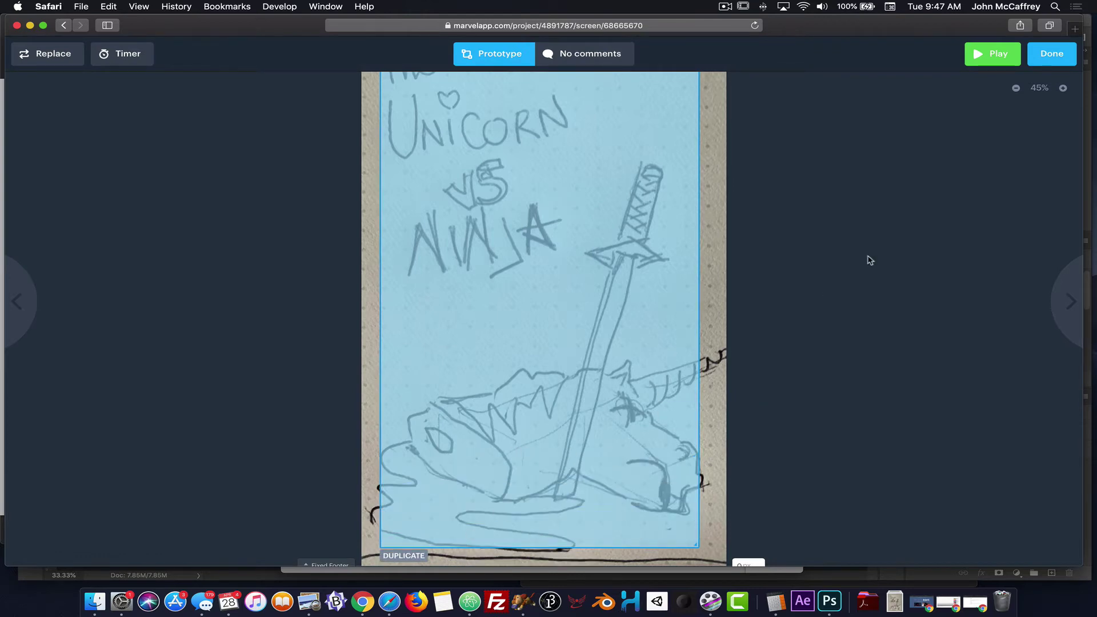
scroll(874, 243, "up", 5)
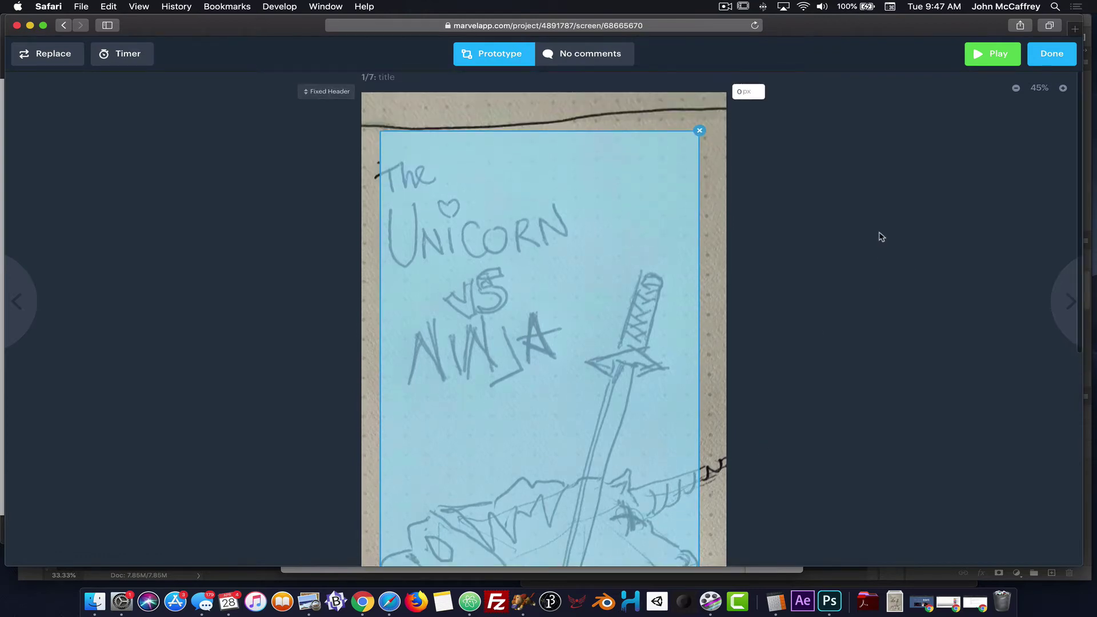
left_click(1016, 88)
left_click(1015, 88)
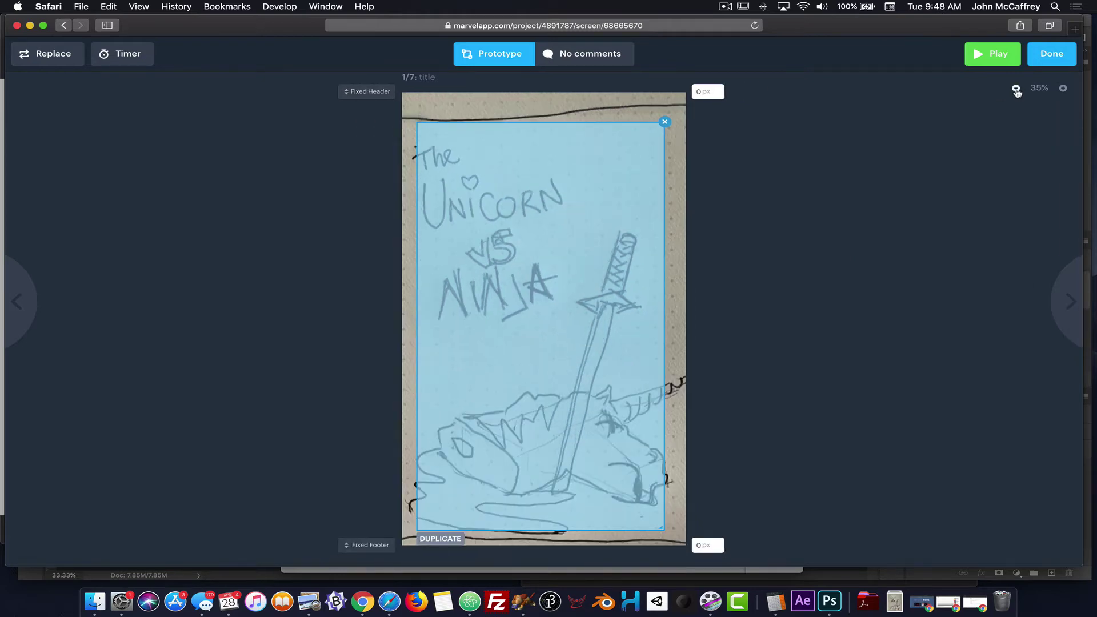
left_click(1016, 89)
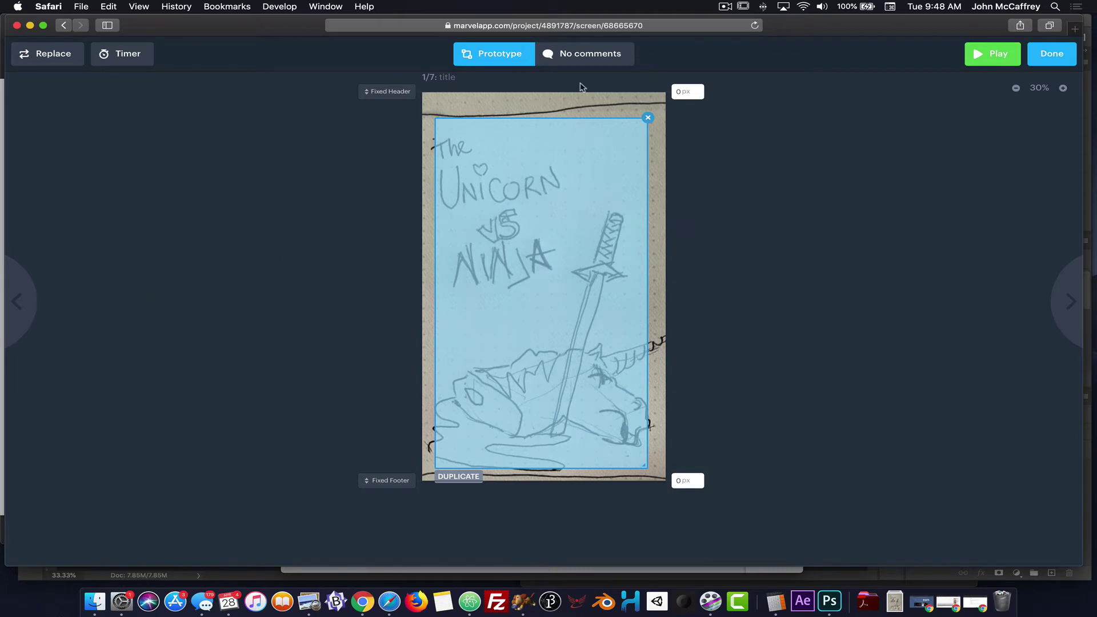
- On the main screen, draw a hotspot over New Game, linked to cinematic with a Push Left transition
left_click(1058, 295)
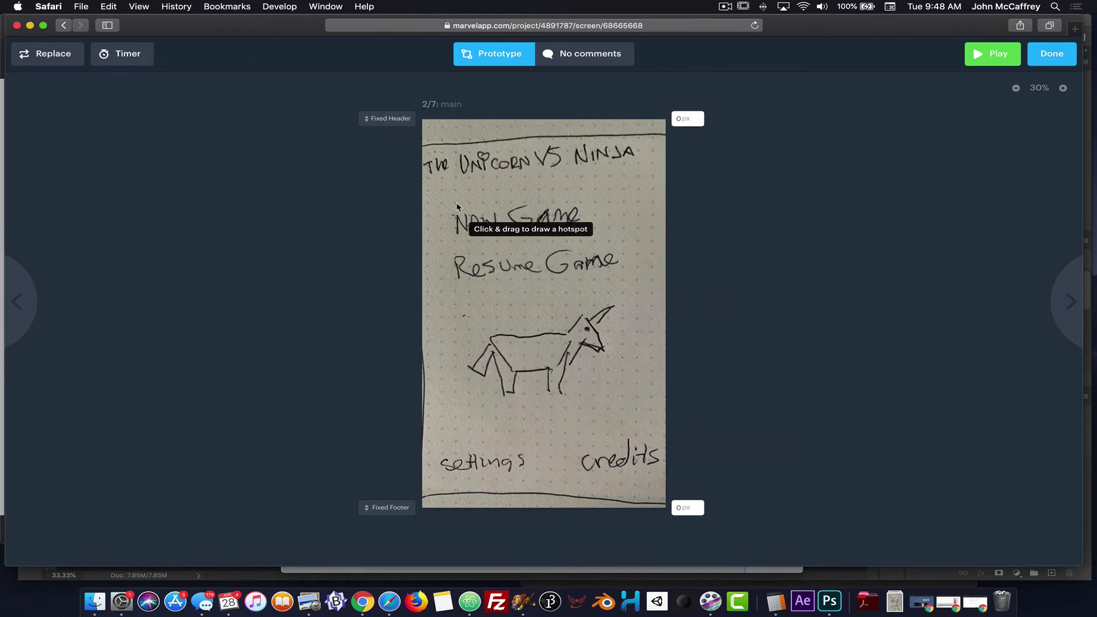
left_click_drag(455, 202, 583, 236)
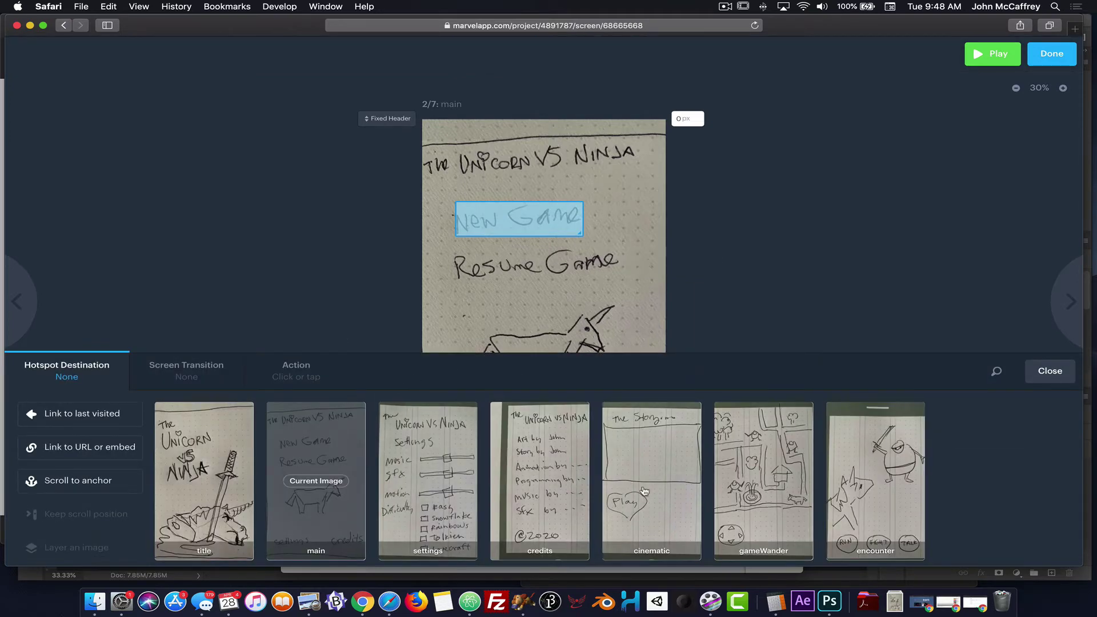
left_click(660, 479)
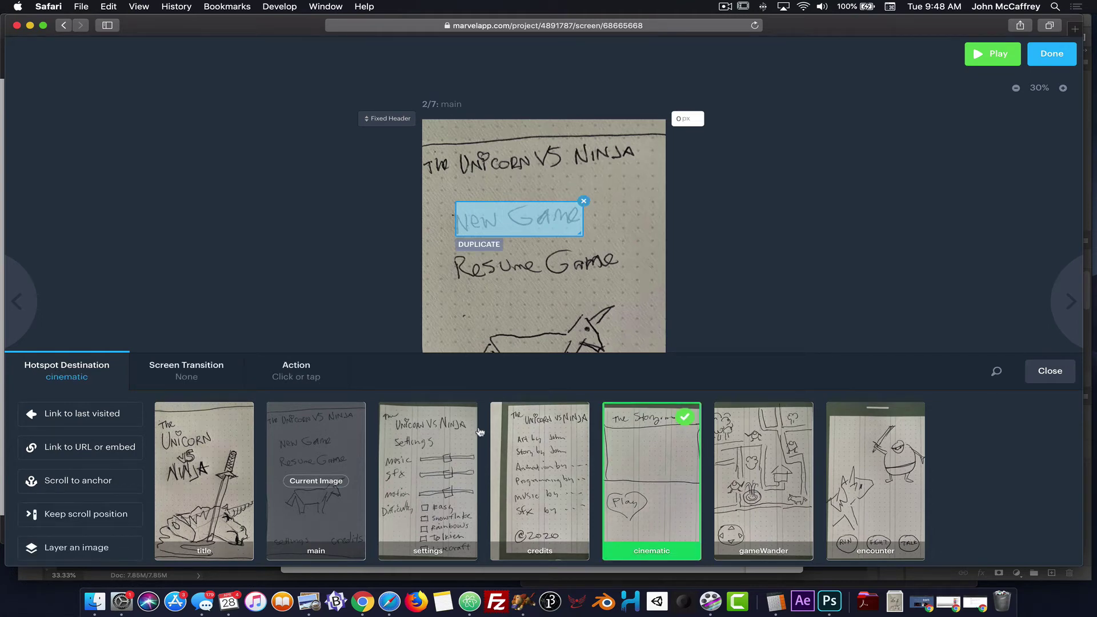
left_click(199, 379)
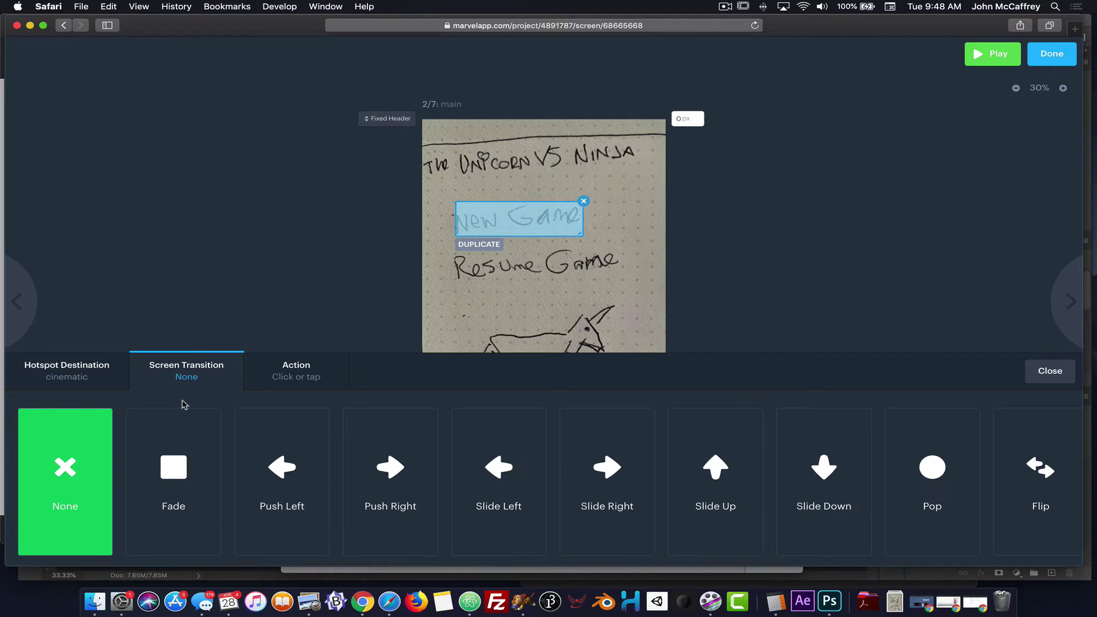
left_click(276, 486)
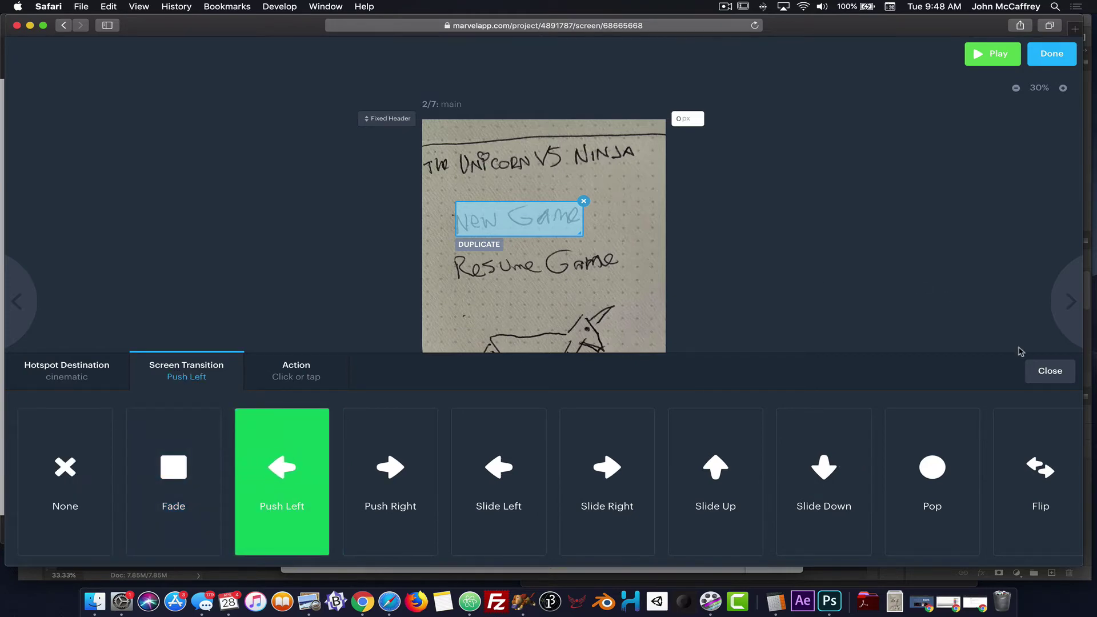
left_click(1050, 370)
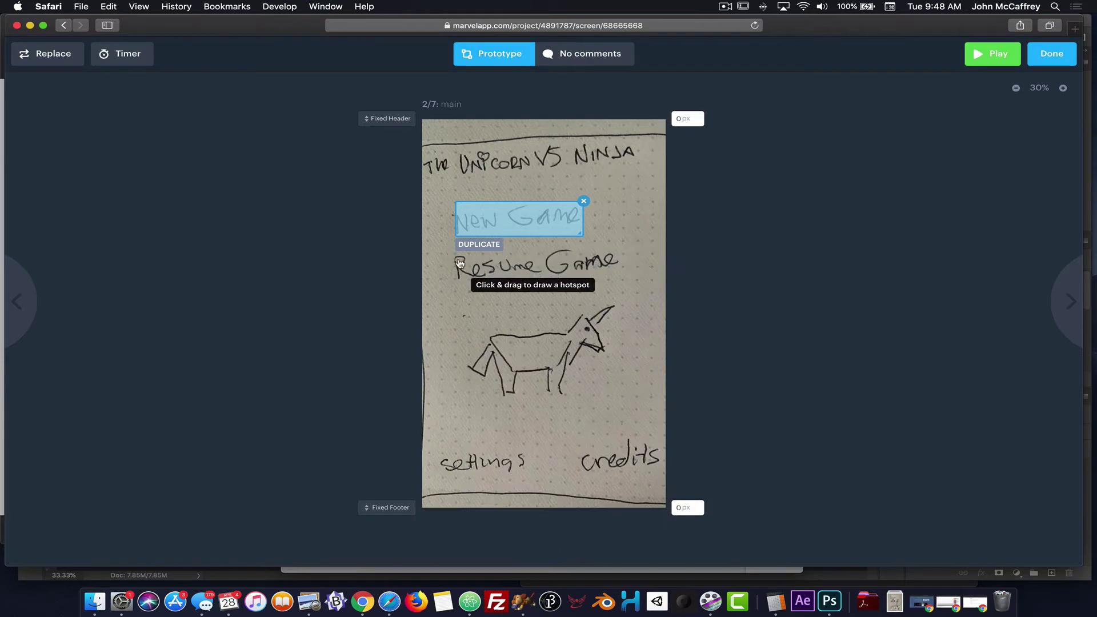
- Draw a hotspot over Resume Game, linked to gameWander with a Push Left transition
left_click_drag(460, 287, 619, 253)
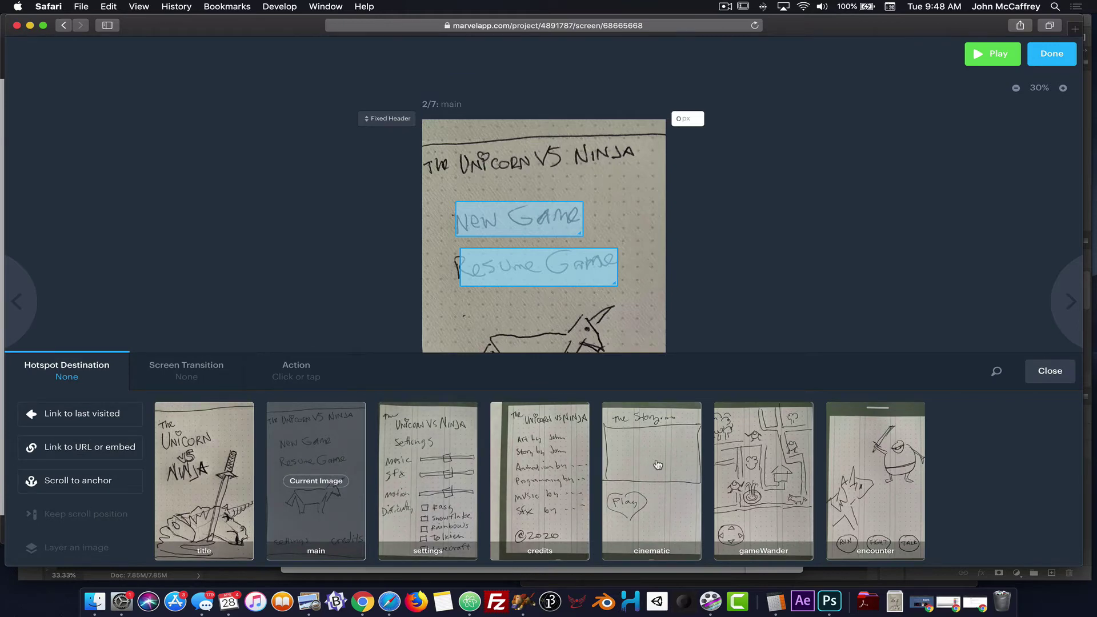
left_click(751, 455)
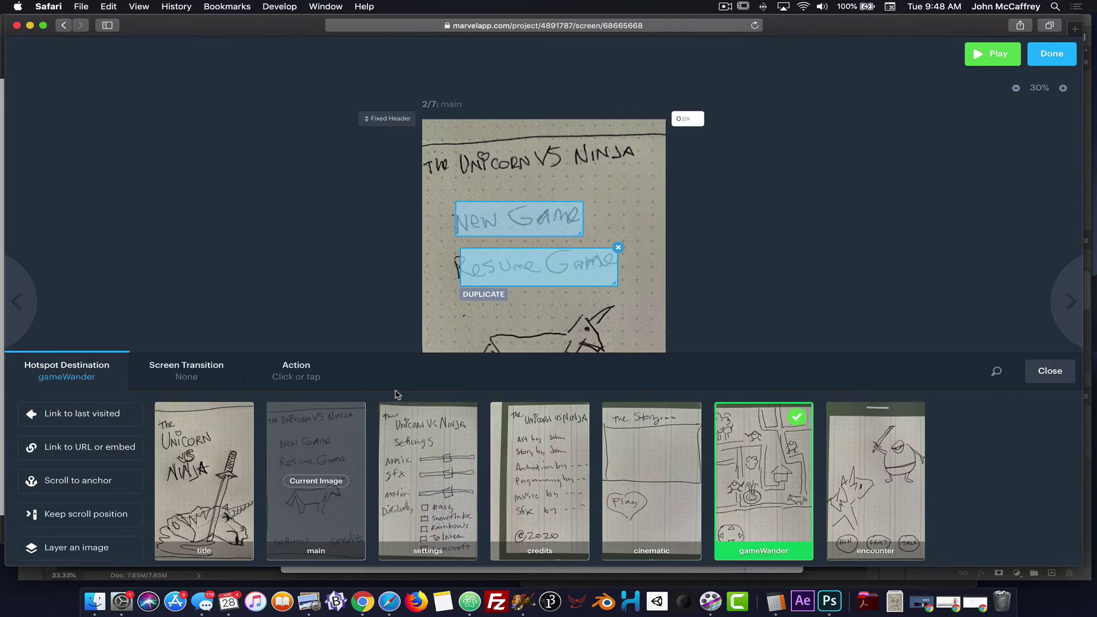
left_click(197, 373)
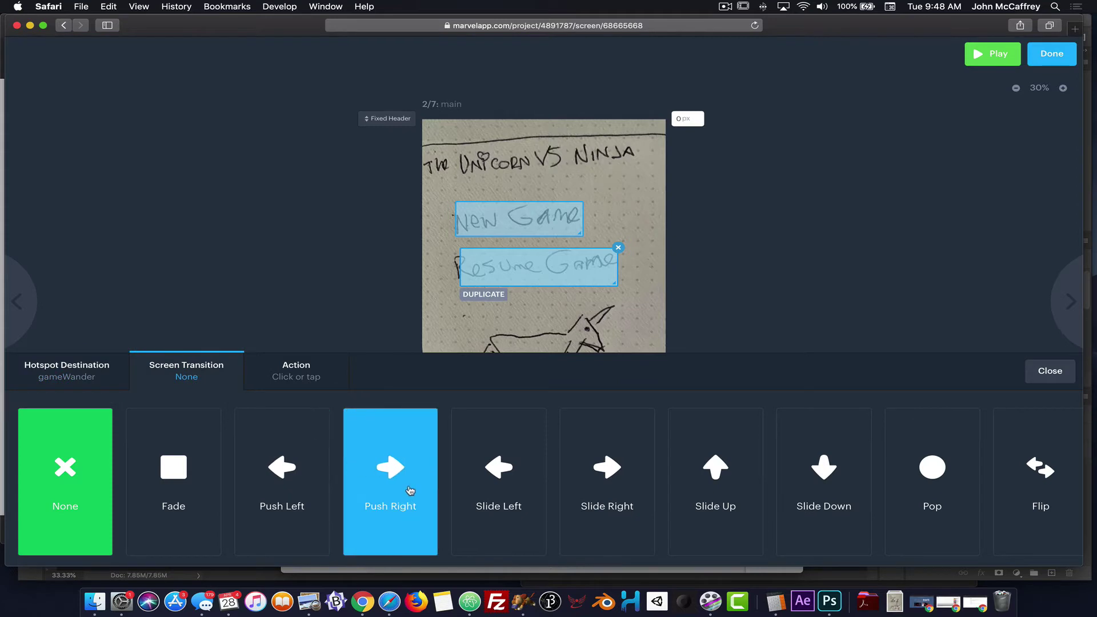
left_click(300, 483)
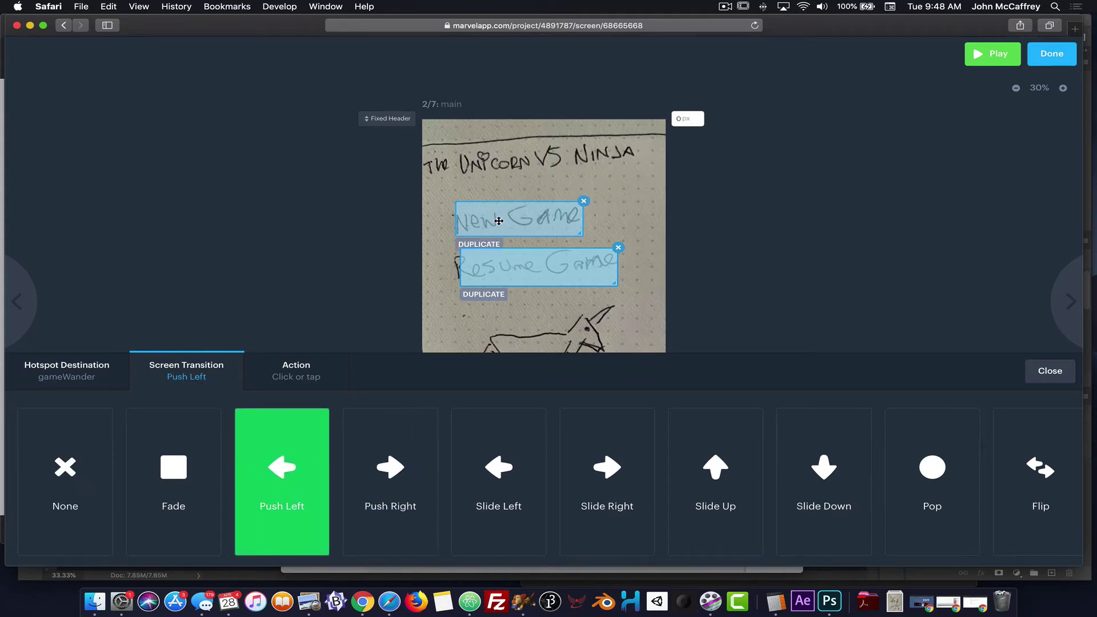
left_click(1050, 371)
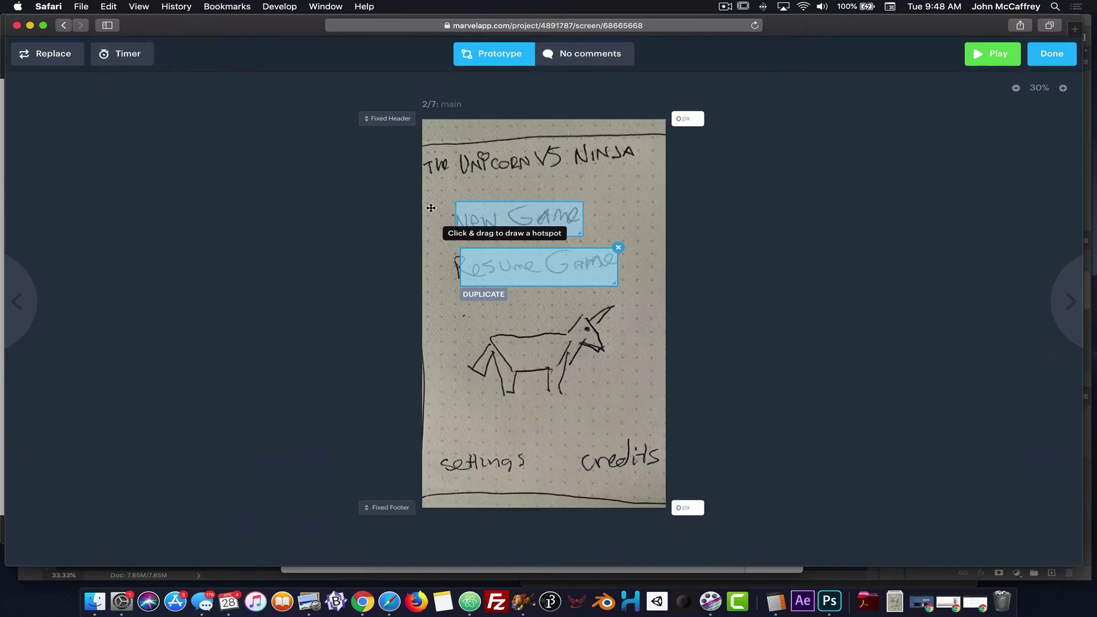
- Check the destination and screen transition of the New Game hotspot
left_click(501, 214)
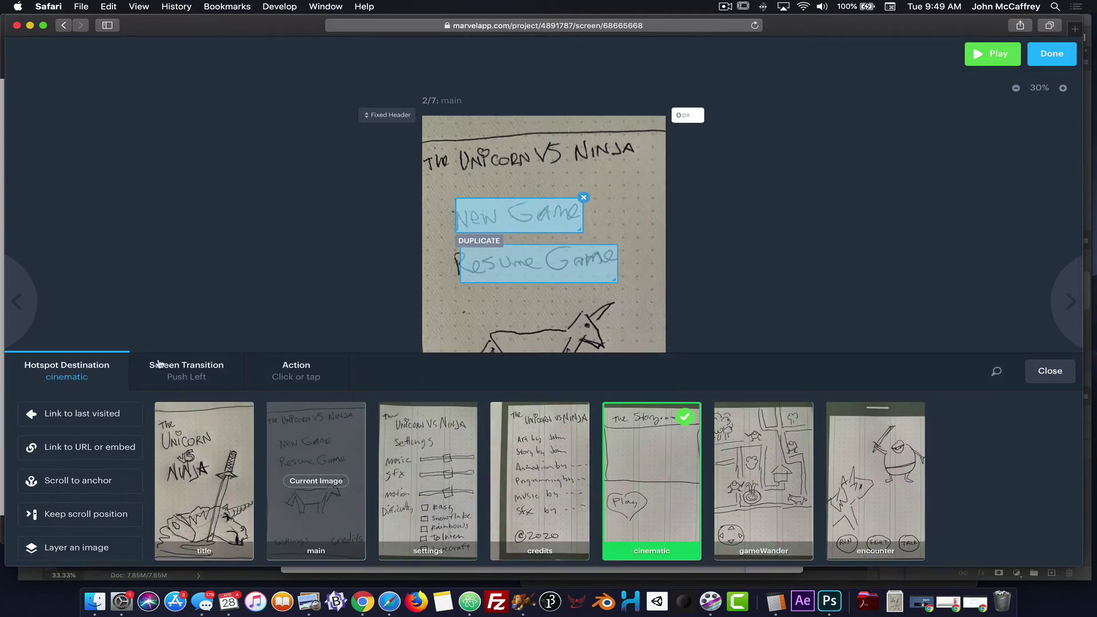
left_click(180, 372)
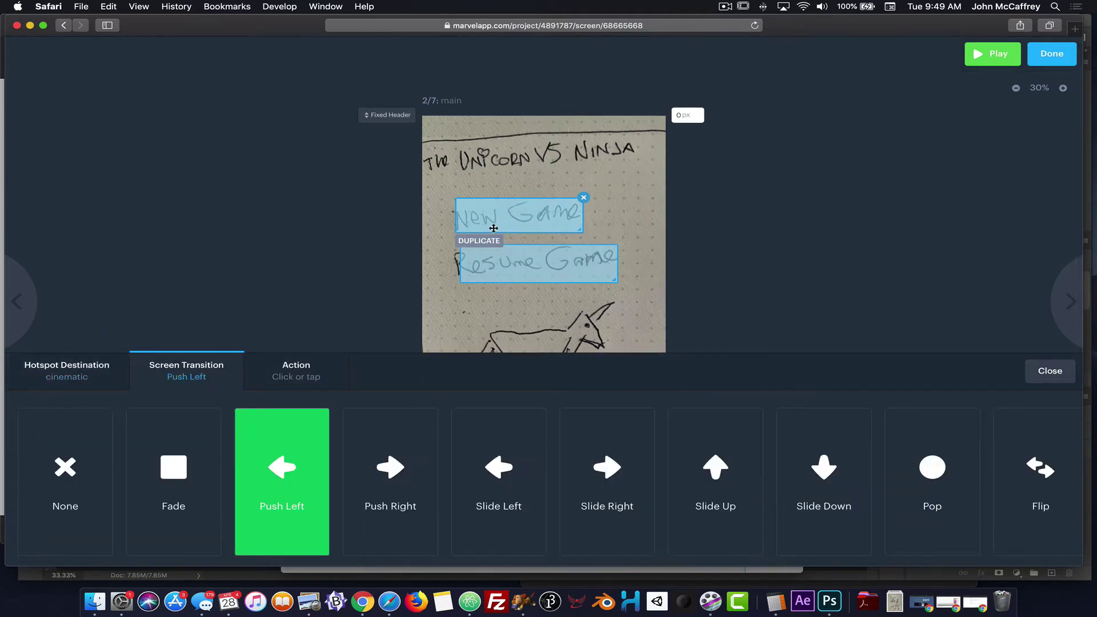
left_click(1050, 370)
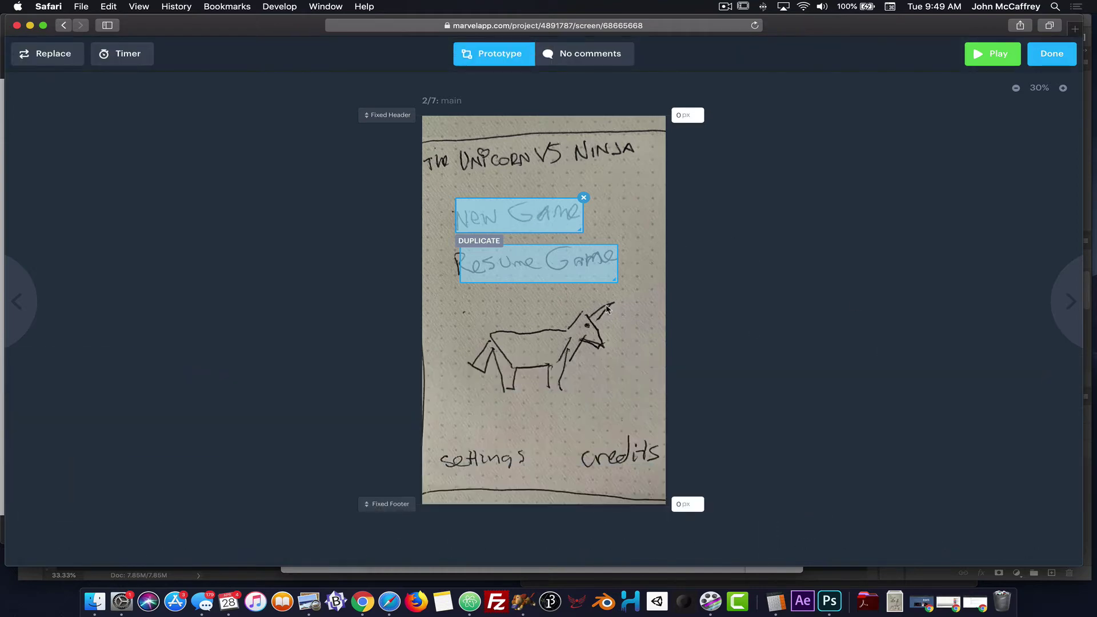
- Change the Resume Game hotspot's screen transition to Push Right
left_click(537, 264)
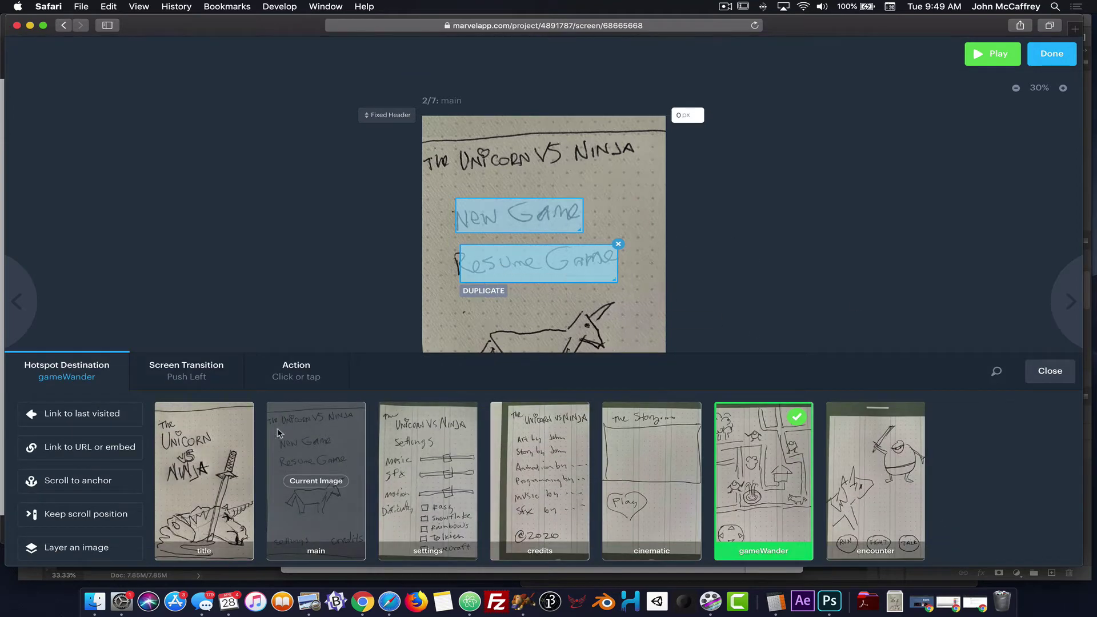
left_click(186, 371)
left_click(390, 474)
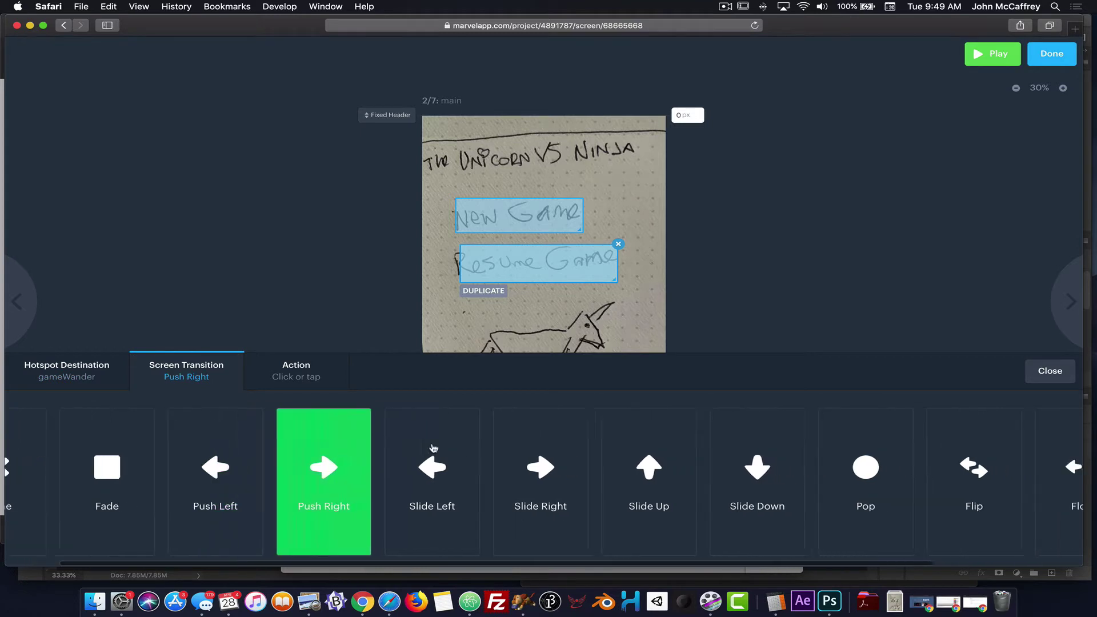
- Draw a hotspot over the settings label on the main screen, linked to settings with a Slide Up transition
scroll(759, 242, "down", 4)
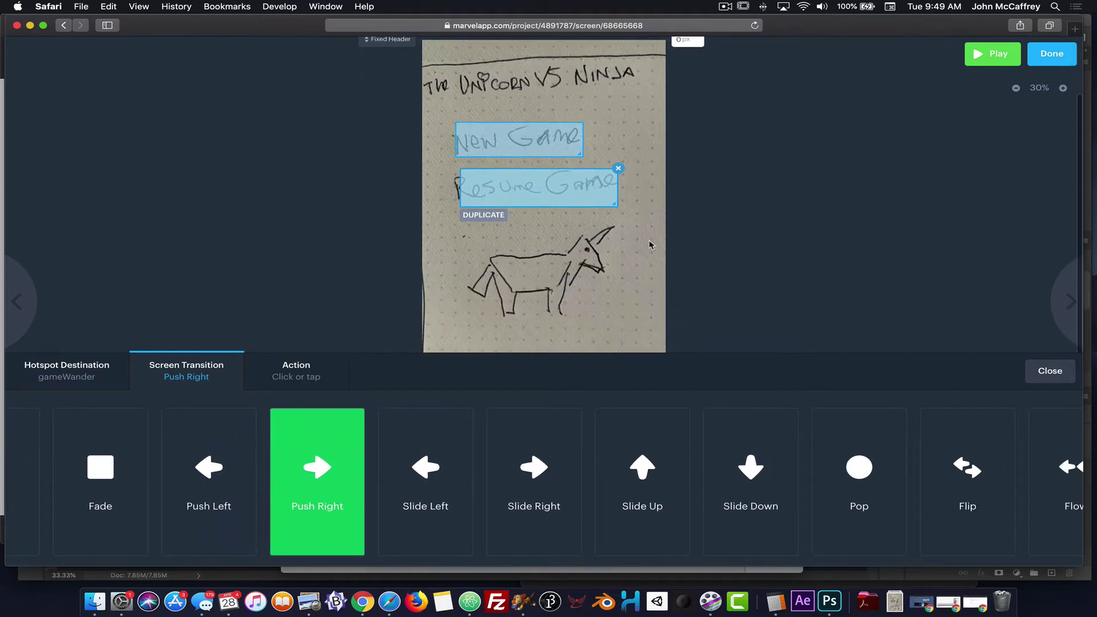
scroll(589, 254, "down", 1)
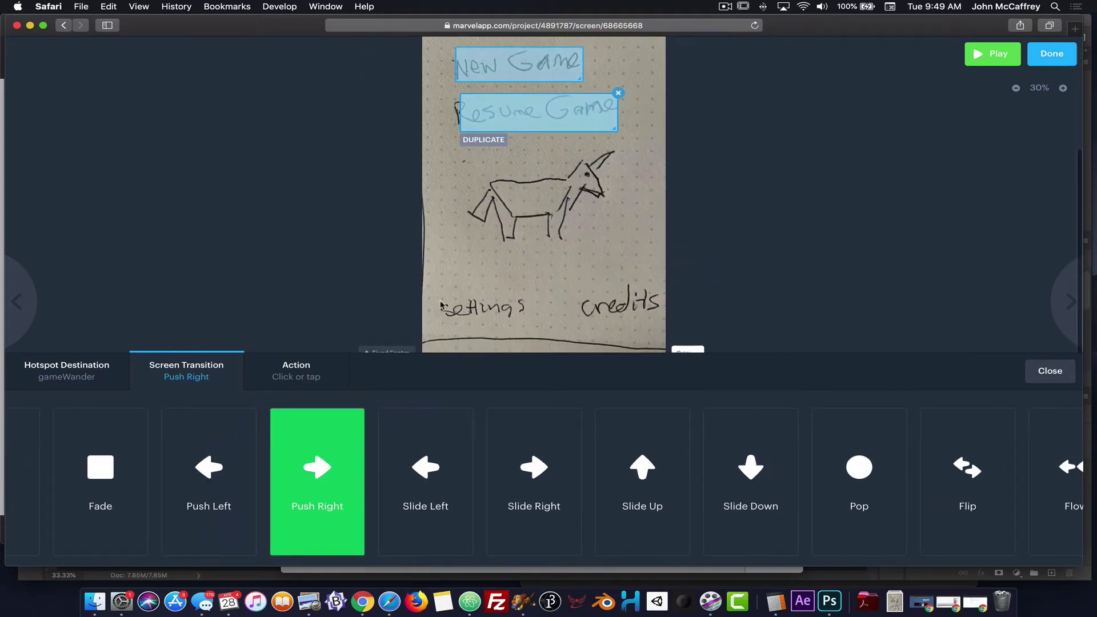
left_click_drag(439, 296, 526, 324)
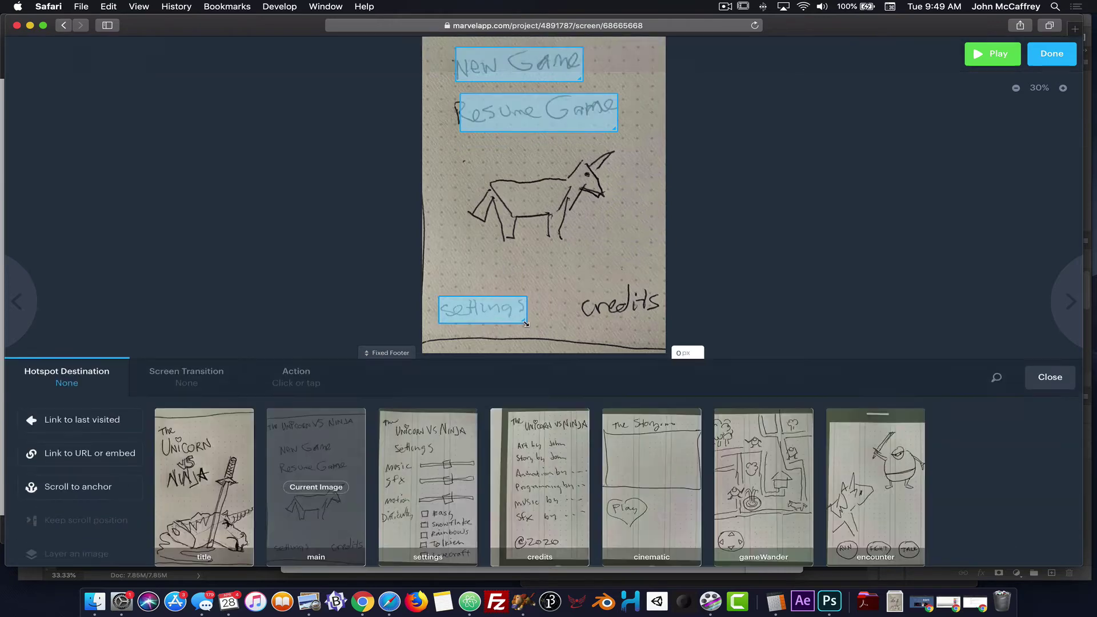
left_click(425, 455)
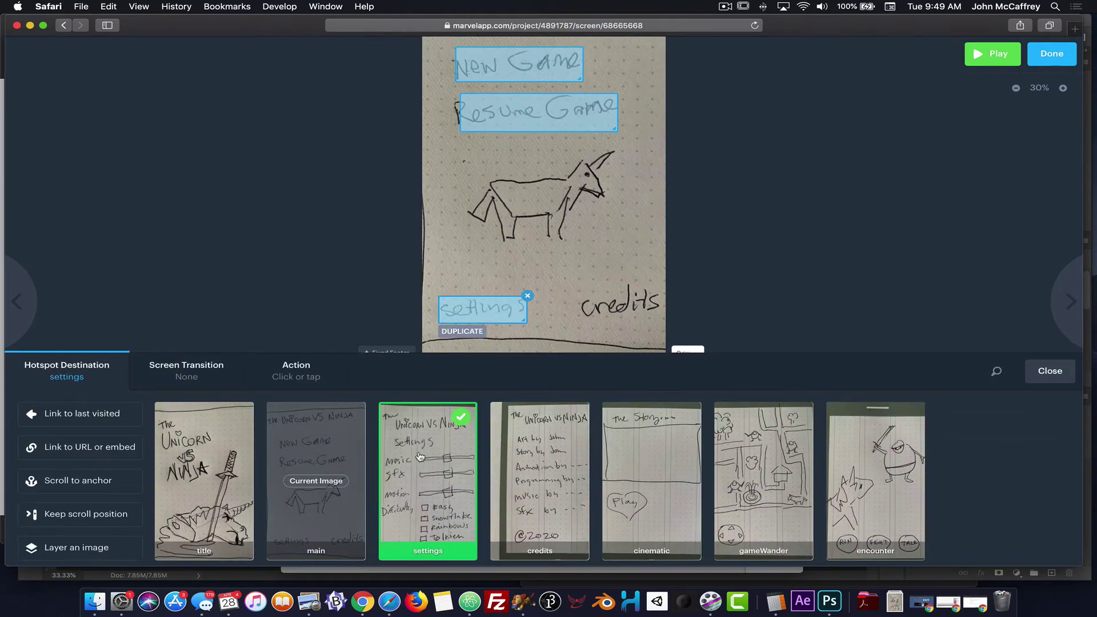
left_click(196, 380)
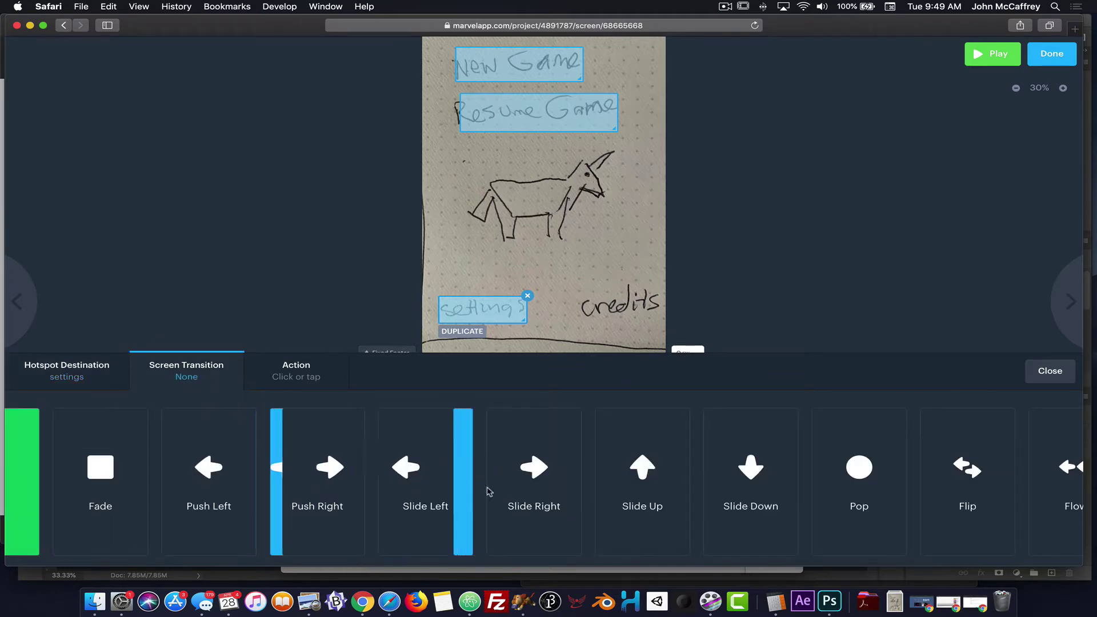
left_click(657, 490)
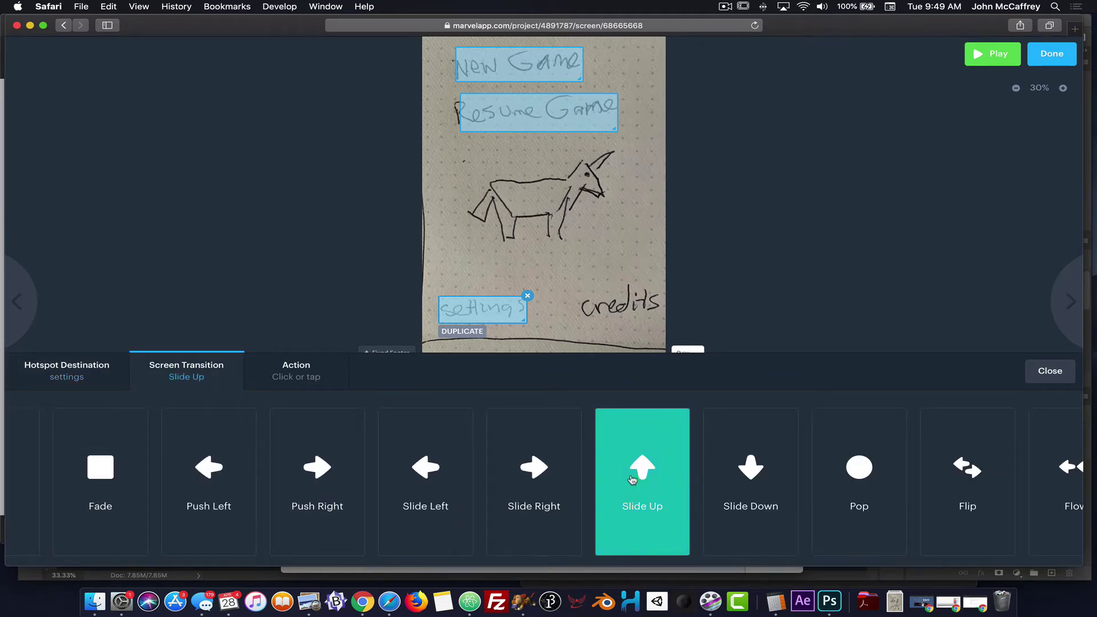
- Draw a hotspot over the credits label on the main screen, linked to credits with a Slide Up transition
left_click(1040, 372)
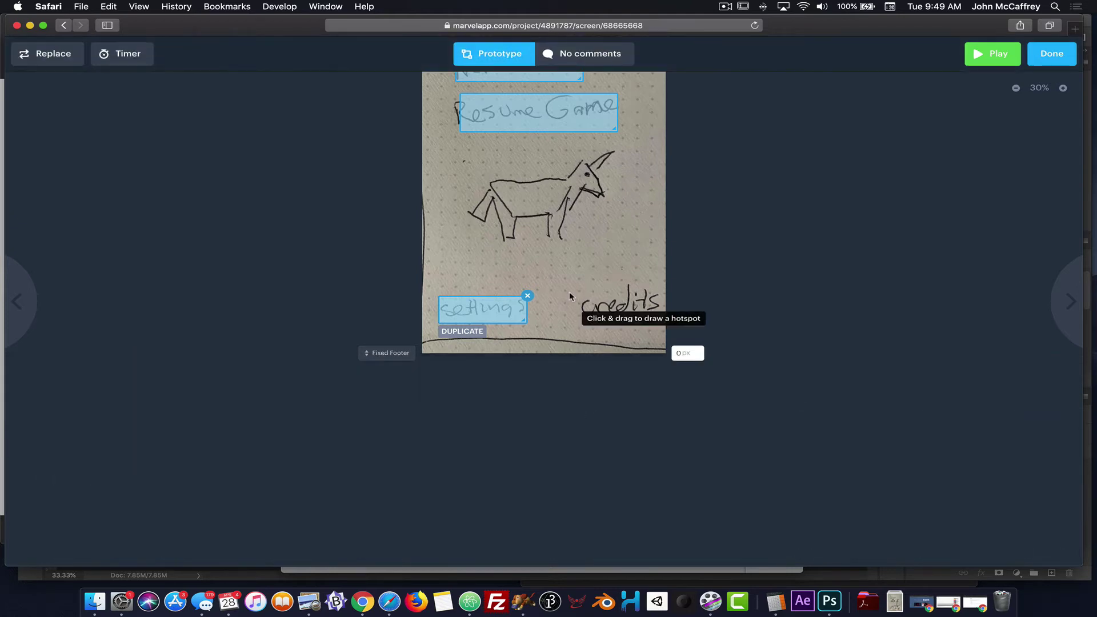
left_click_drag(576, 291, 658, 319)
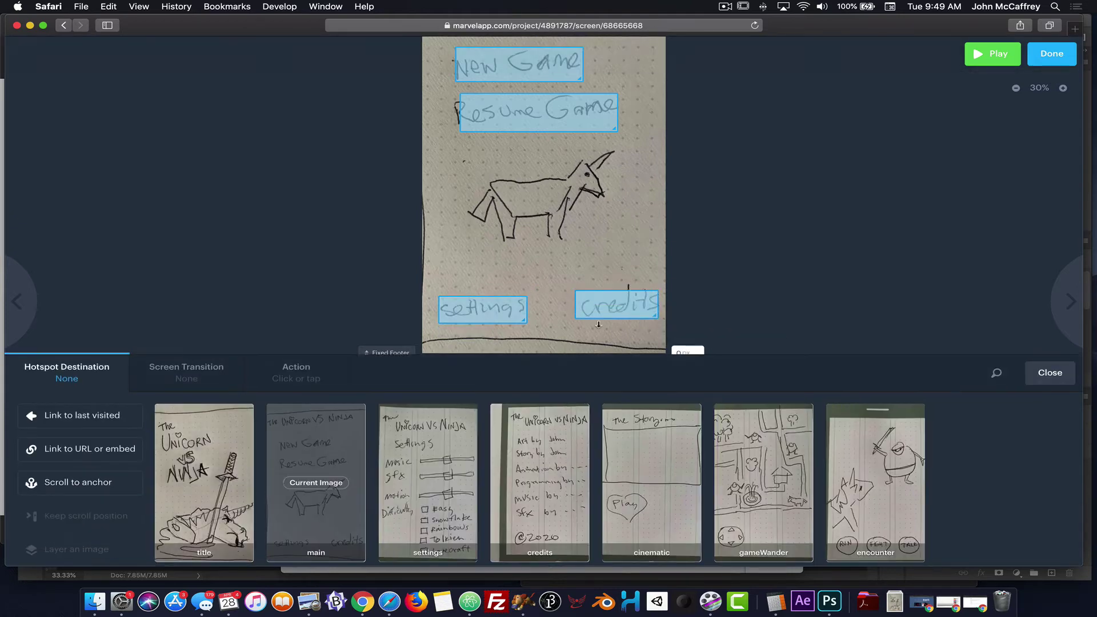
left_click(536, 478)
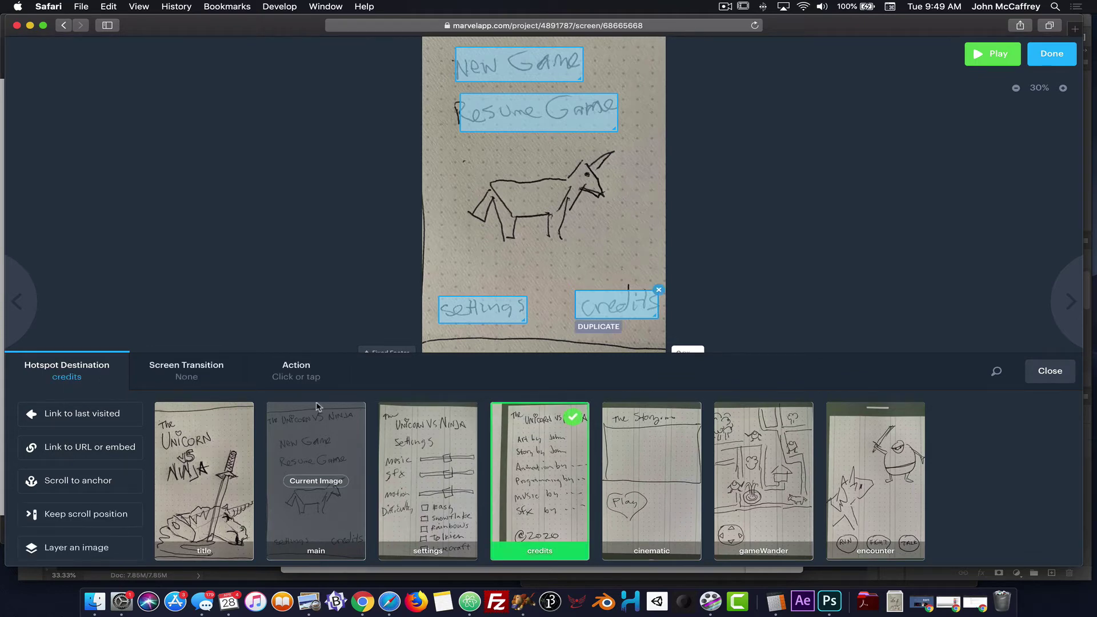
left_click(166, 366)
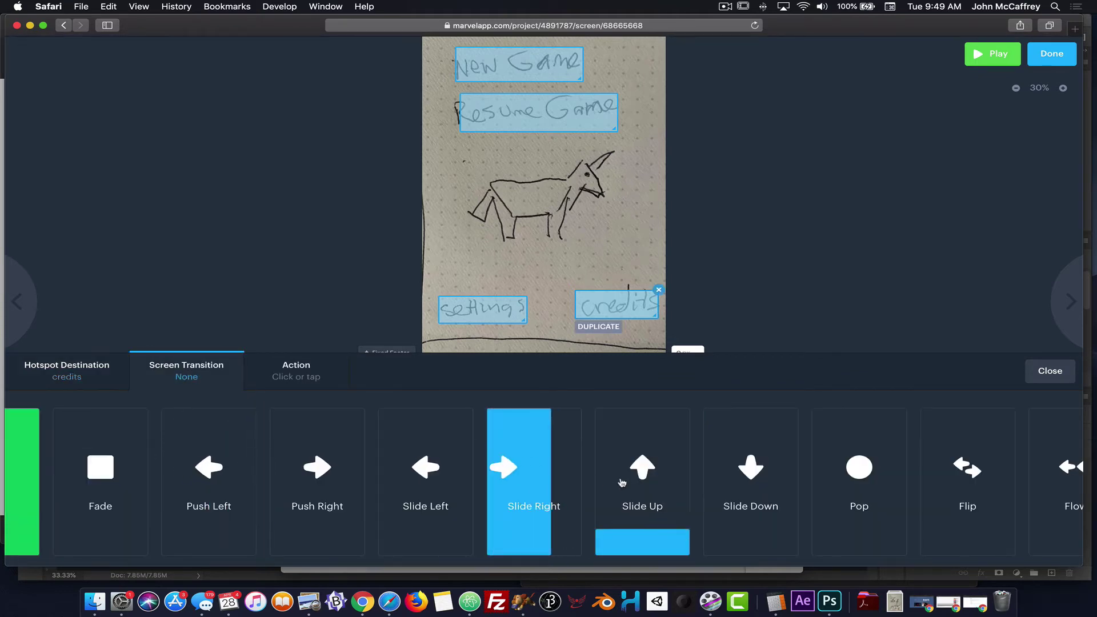
left_click(657, 457)
left_click(1050, 372)
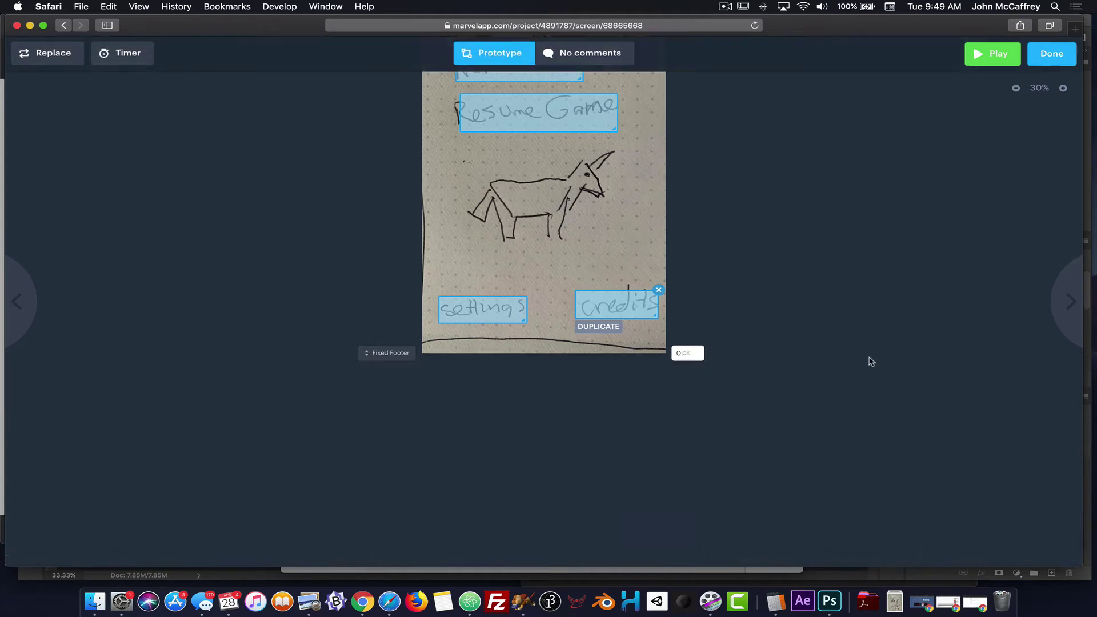
scroll(337, 234, "up", 4)
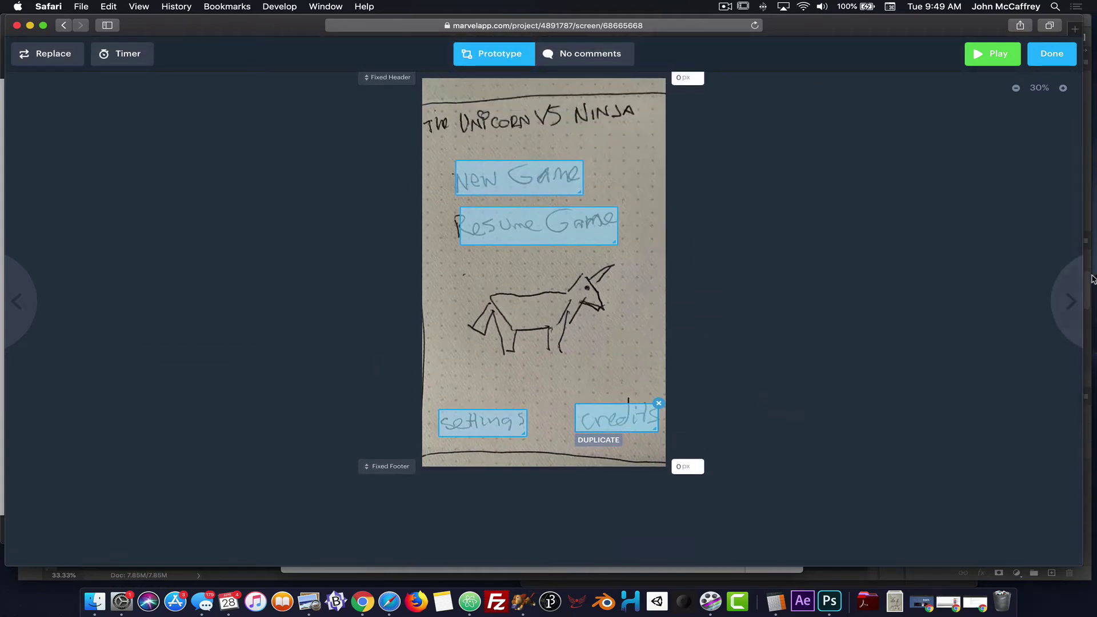
- On the settings screen, draw a hotspot over the game title, linked to main with a Slide Down transition
left_click(1069, 297)
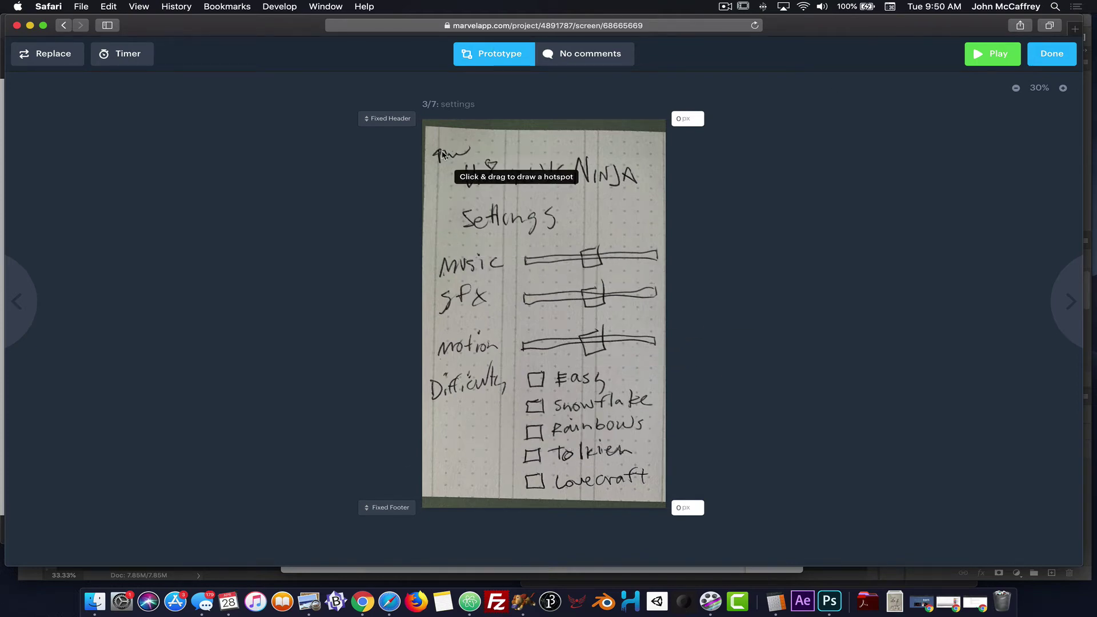
left_click_drag(436, 147, 652, 192)
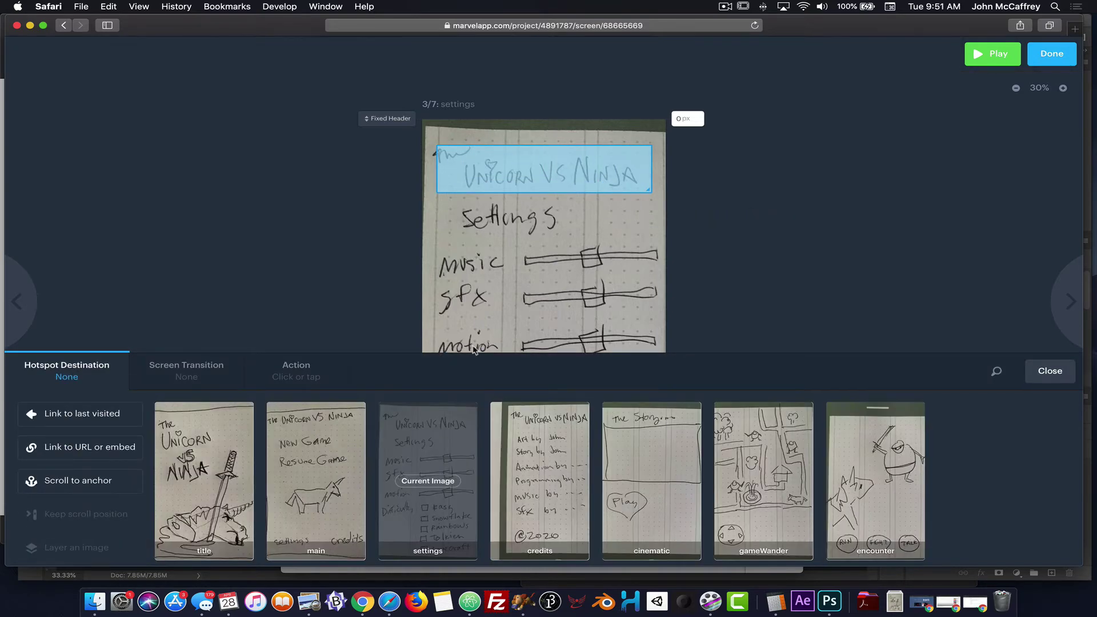
left_click(317, 462)
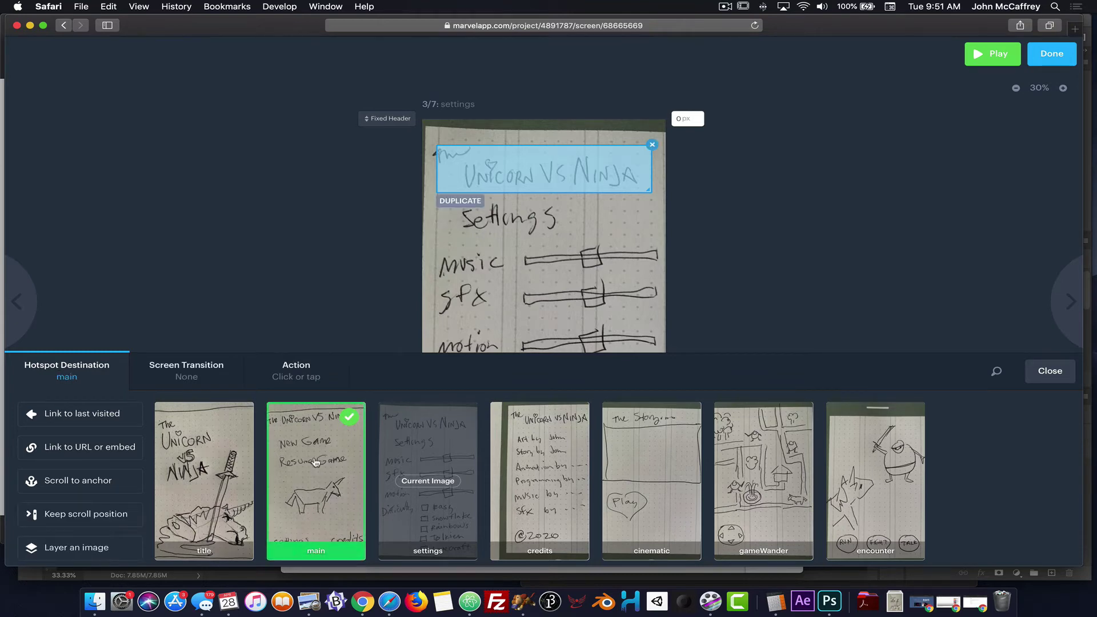
left_click(209, 374)
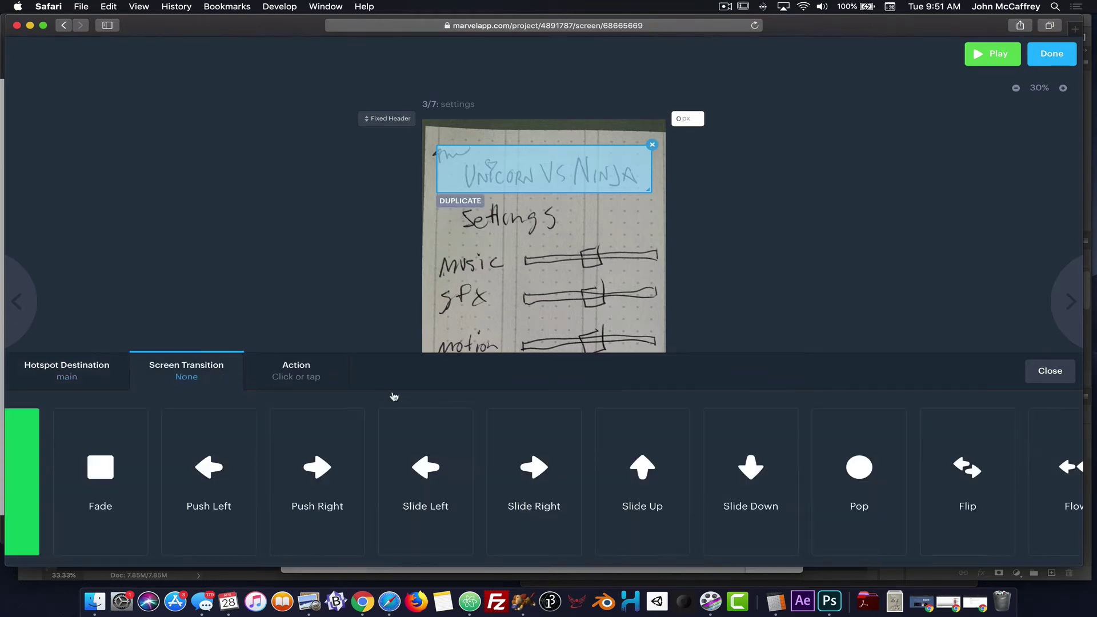
left_click(759, 492)
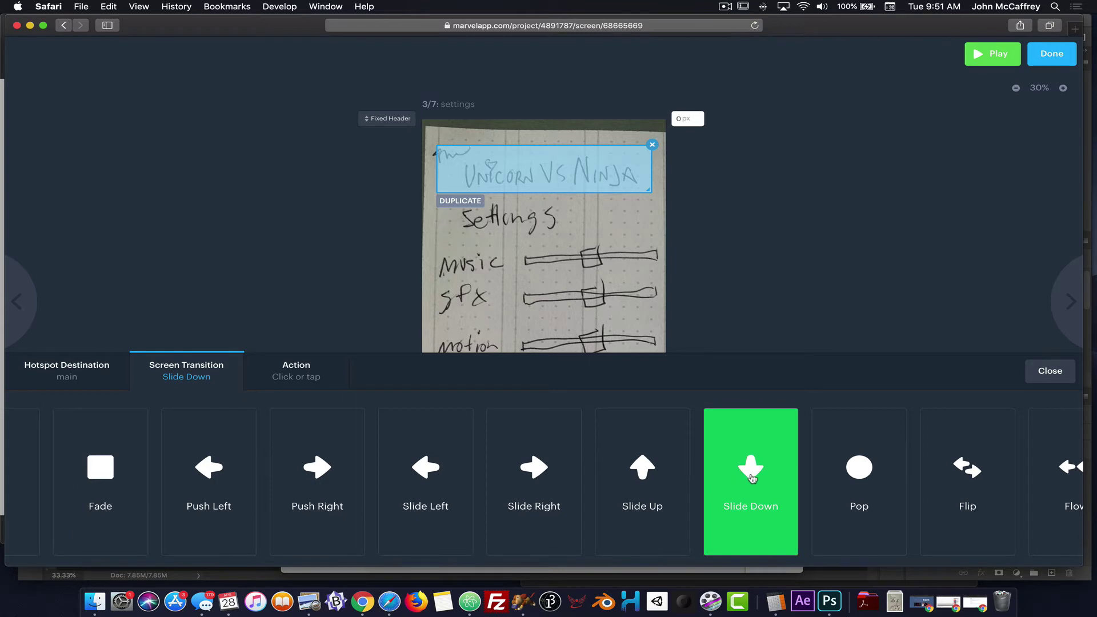
left_click(1050, 371)
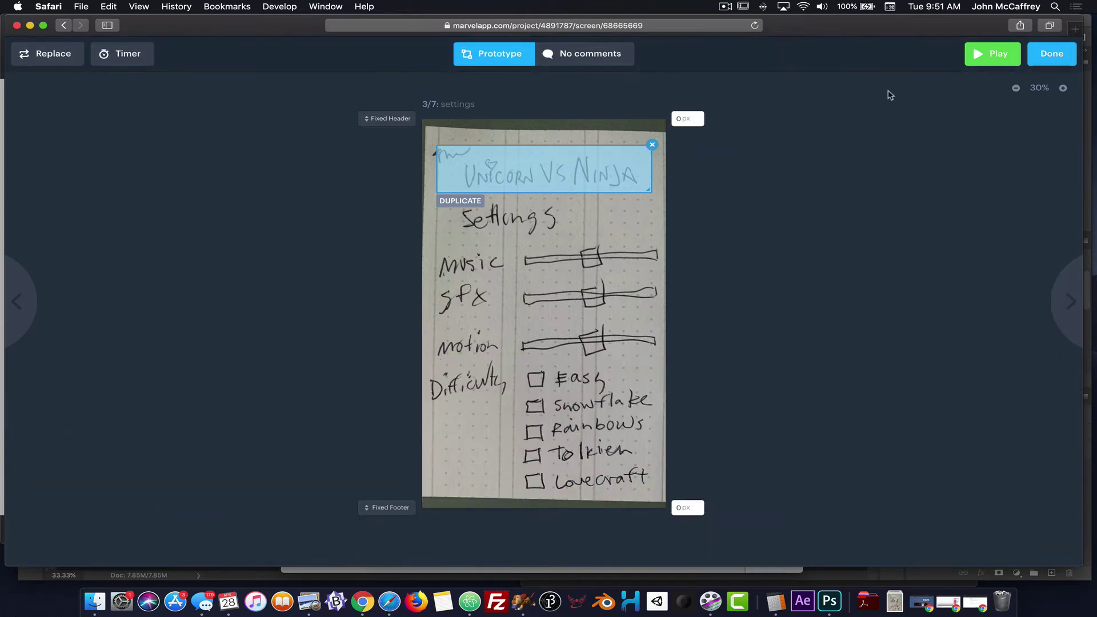
- On the credits screen, draw a hotspot over the game title, linked to main with a Slide Down transition
left_click(1070, 312)
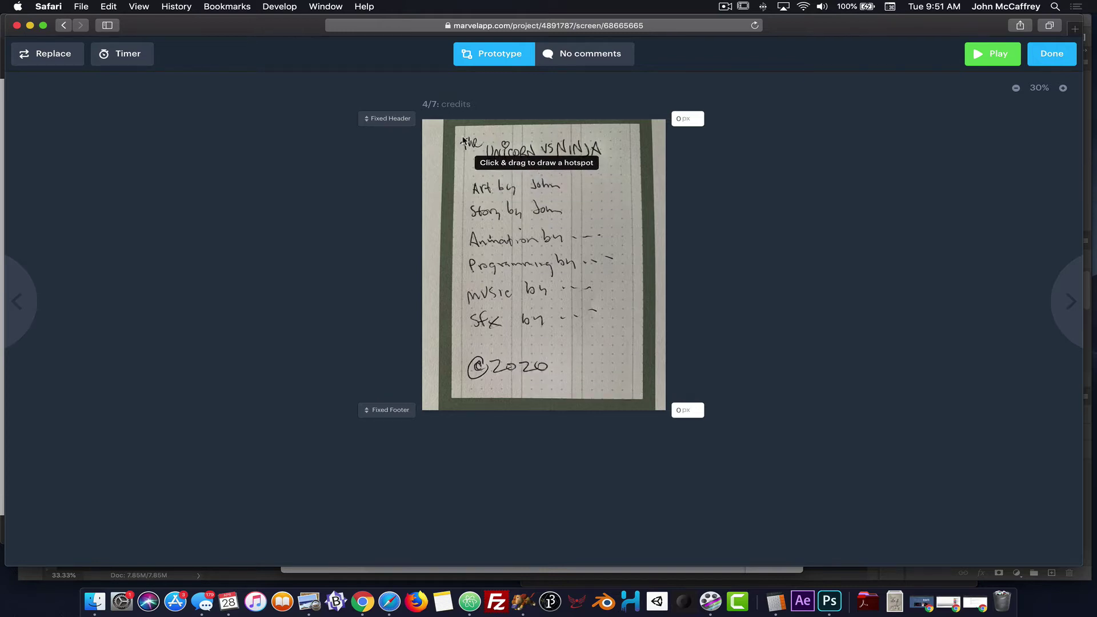
left_click_drag(464, 137, 615, 167)
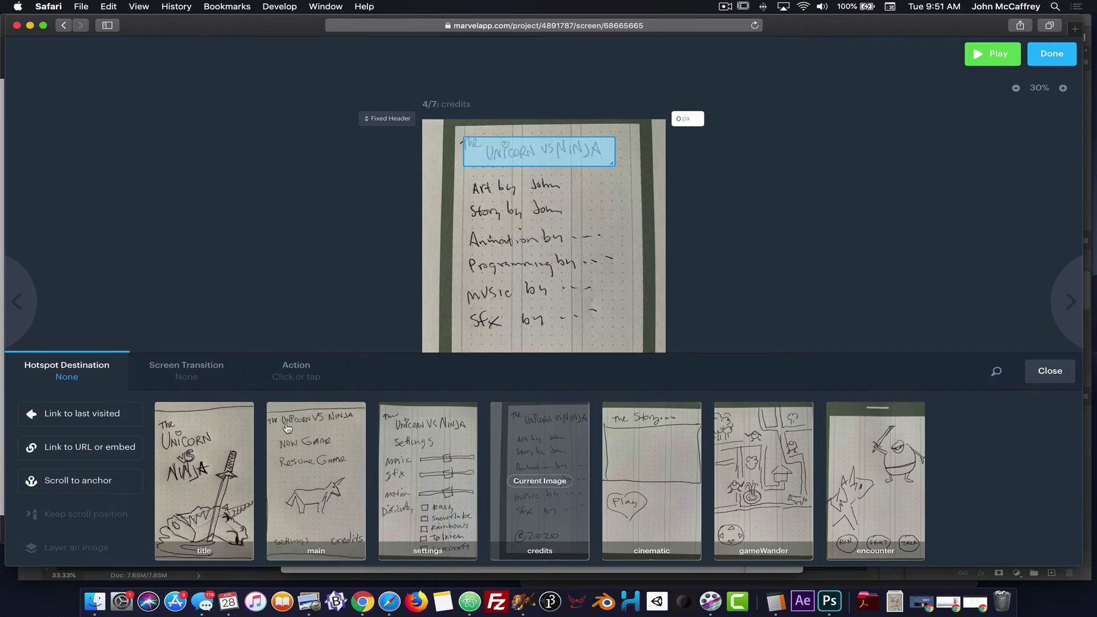
left_click(303, 474)
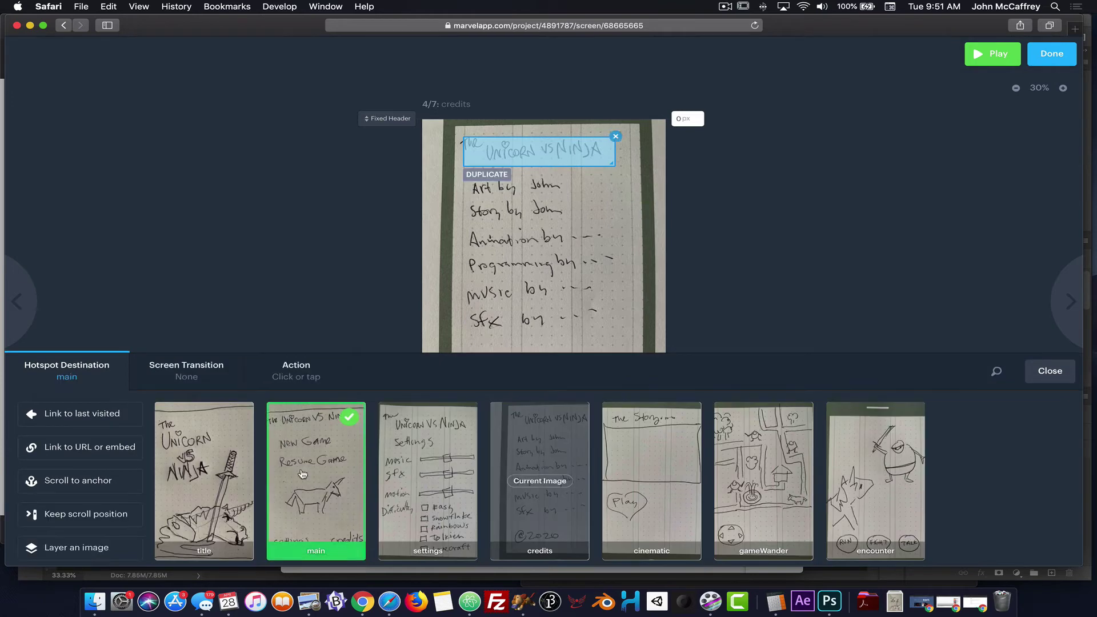
left_click(190, 377)
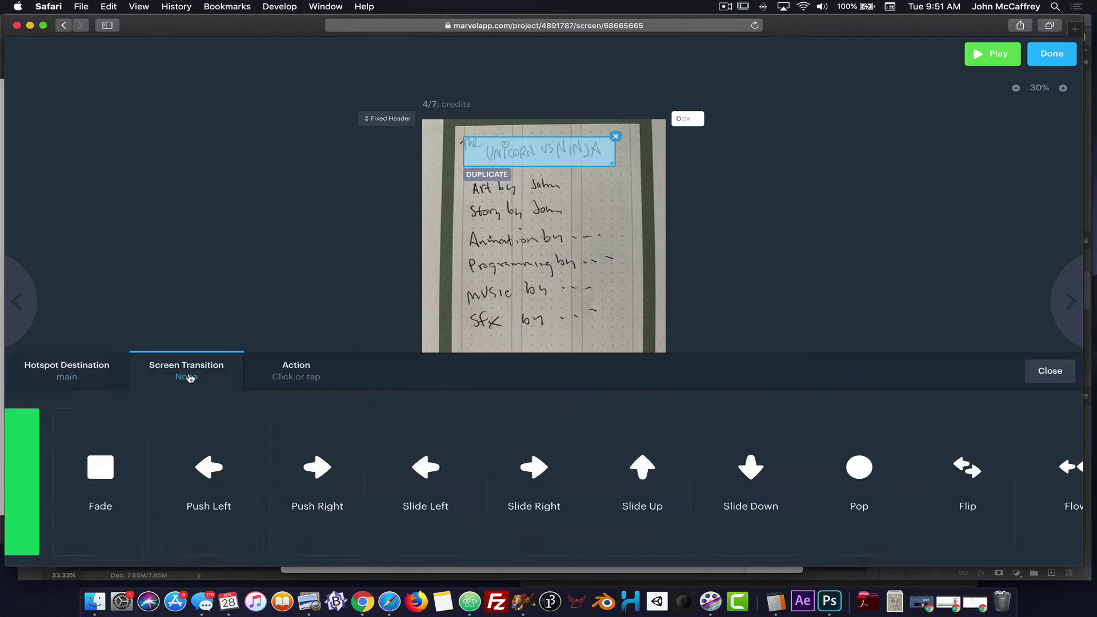
left_click(747, 505)
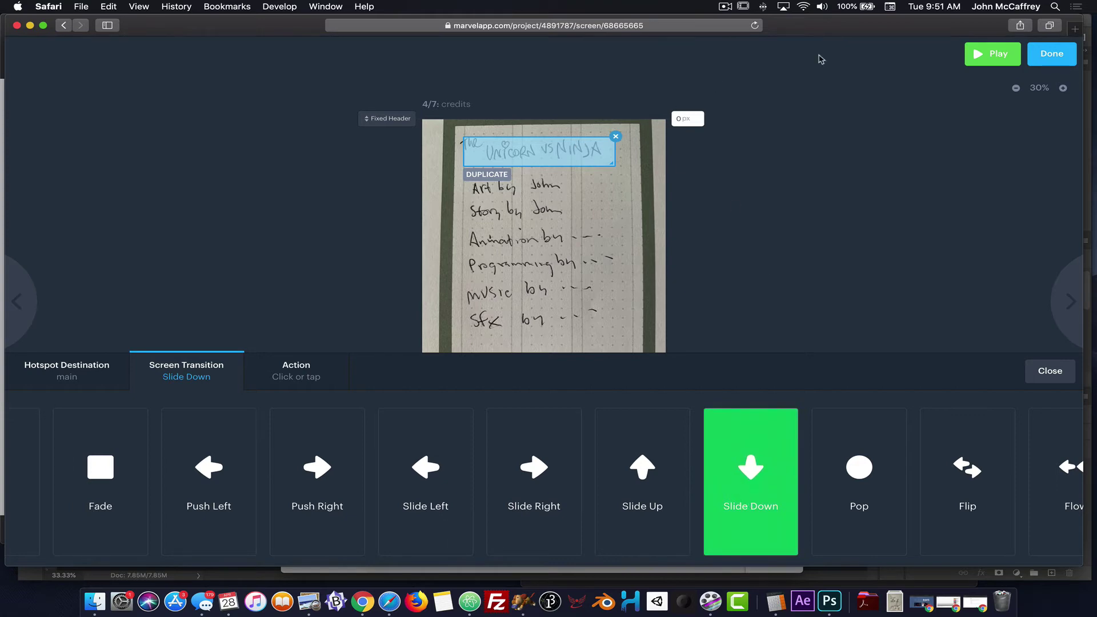
left_click(1050, 371)
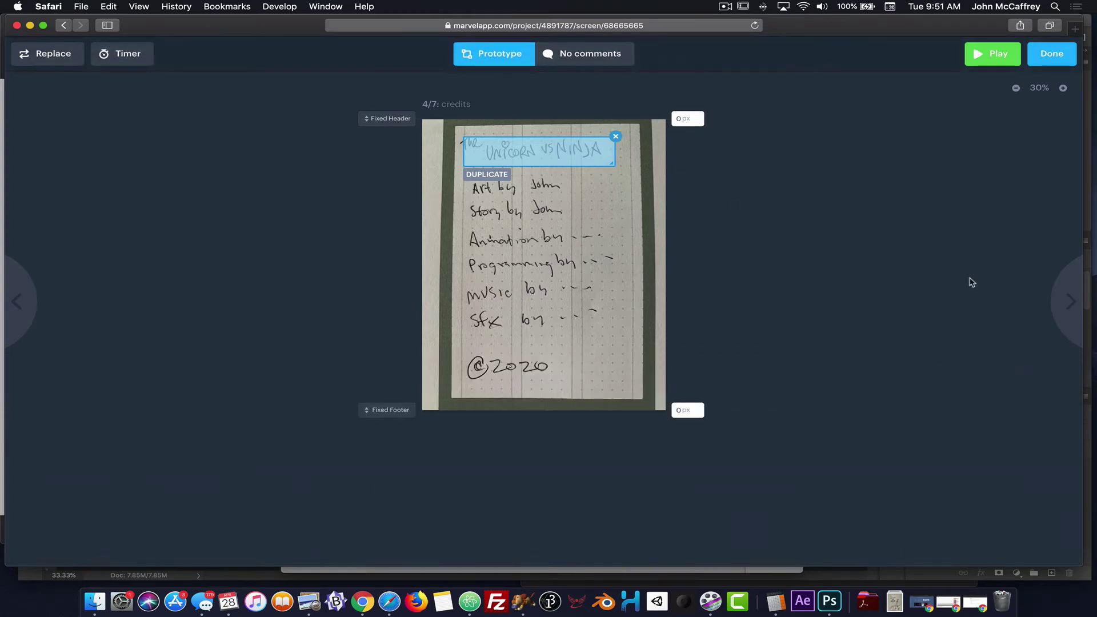
- On the cinematic screen, draw a hotspot over the story frame and set its URL destination type to Embed
left_click(1066, 308)
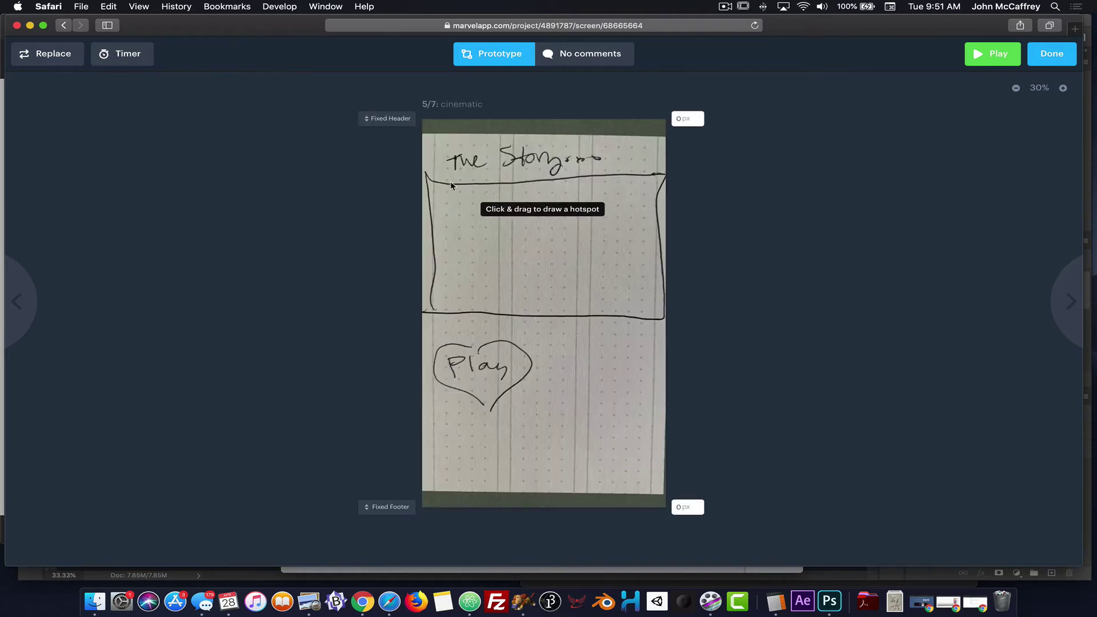
mouse_move(428, 172)
left_mouse_down()
mouse_move(501, 249)
mouse_move(659, 321)
left_mouse_up()
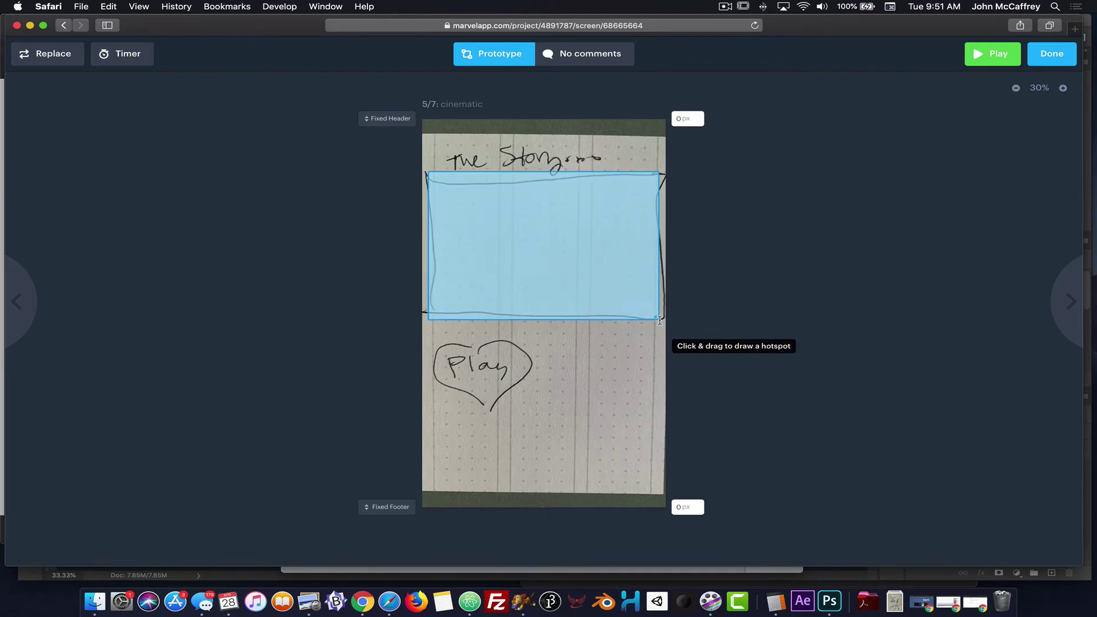
left_click_drag(660, 320, 660, 321)
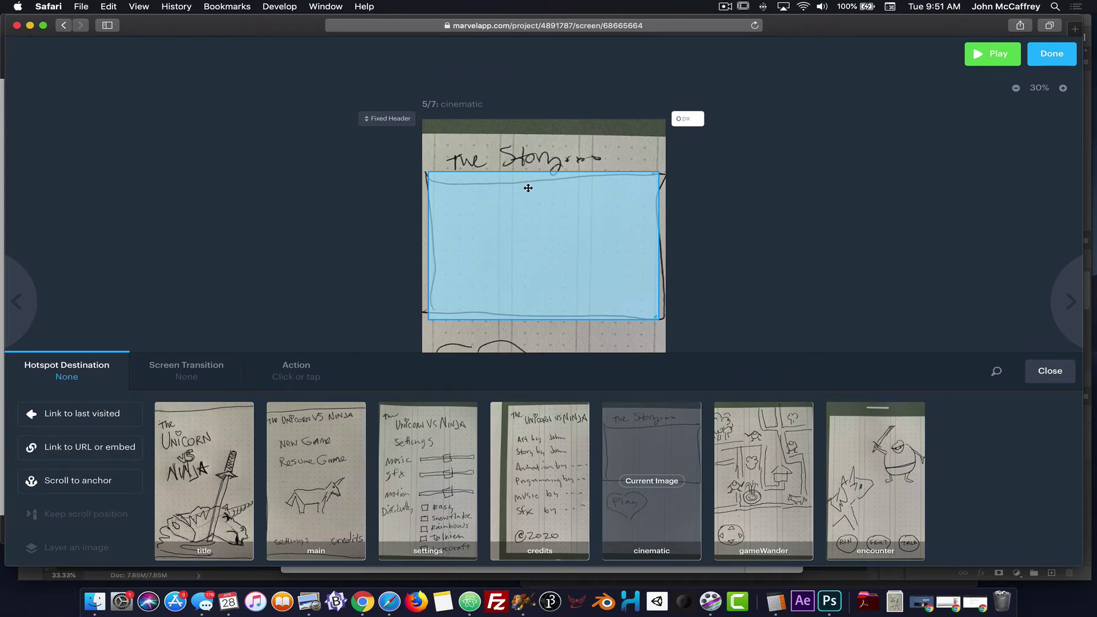
left_click(72, 445)
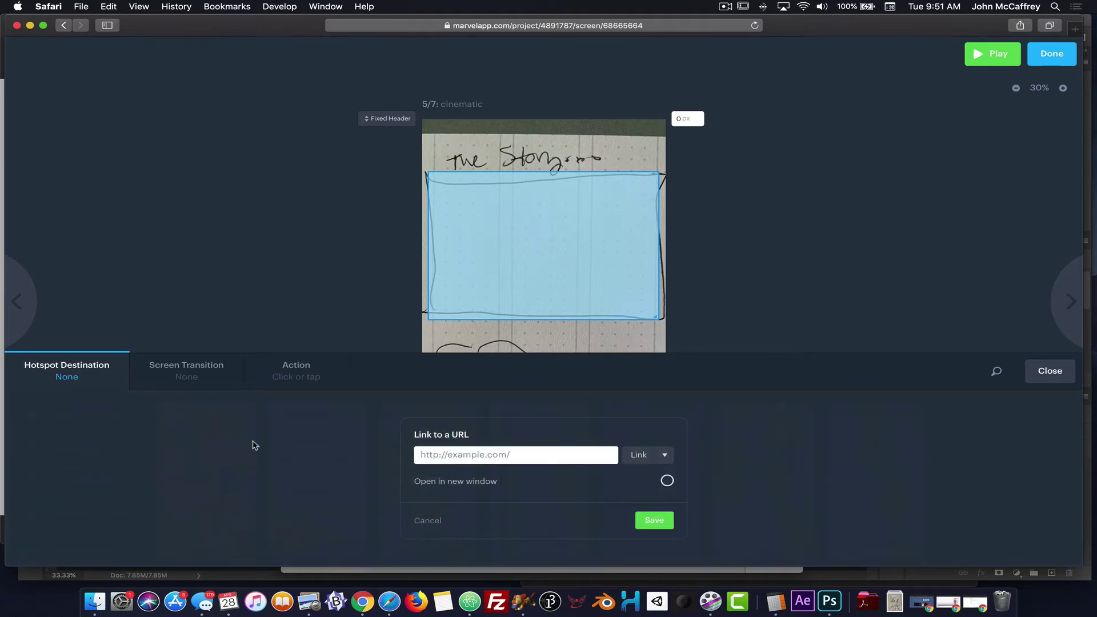
left_click(633, 455)
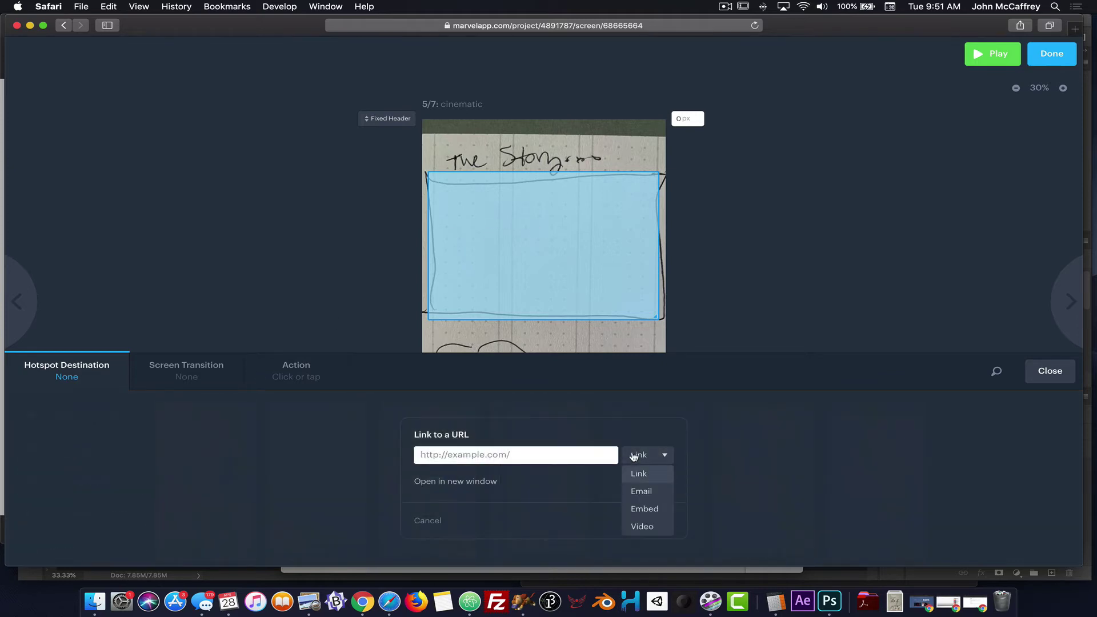
left_click(645, 510)
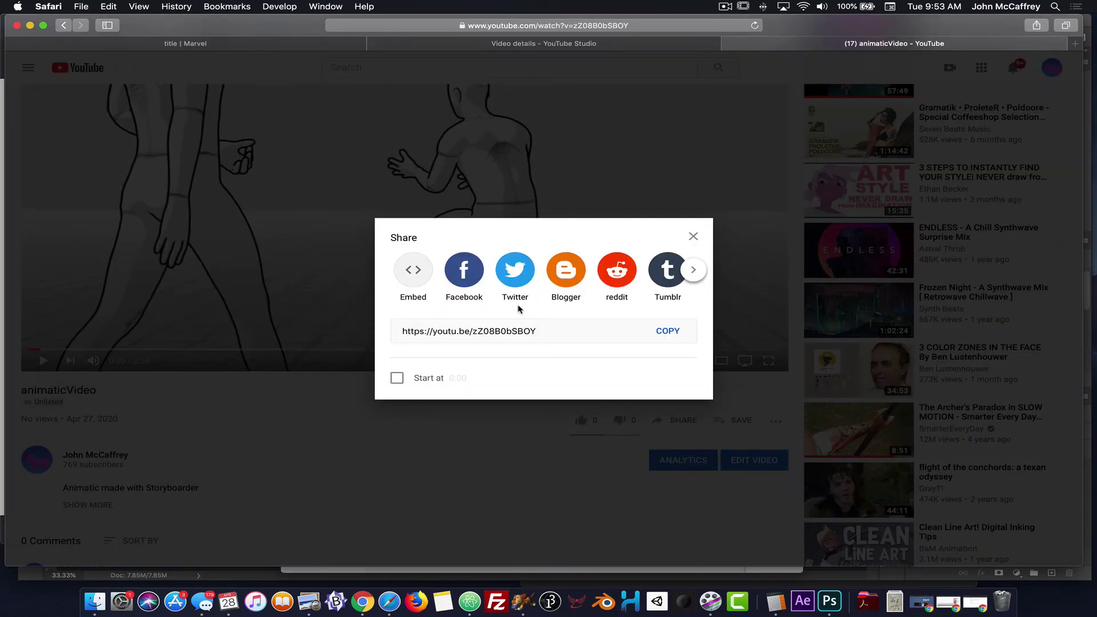
- Copy the full iframe embed code of the animaticVideo on YouTube
left_click(412, 272)
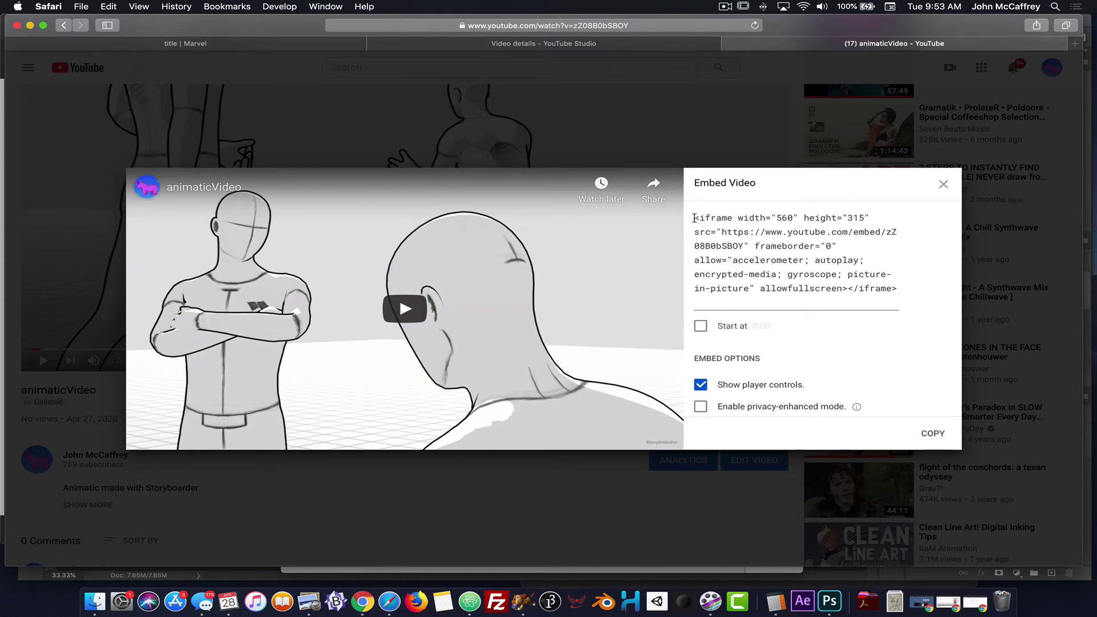
left_click_drag(694, 219, 913, 291)
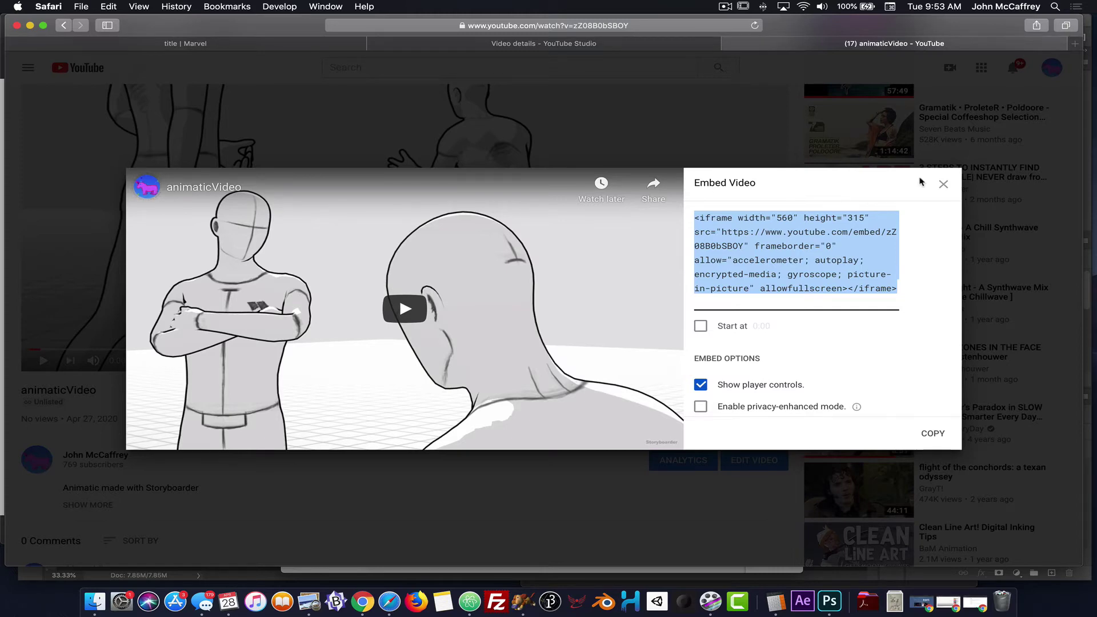
left_click(943, 184)
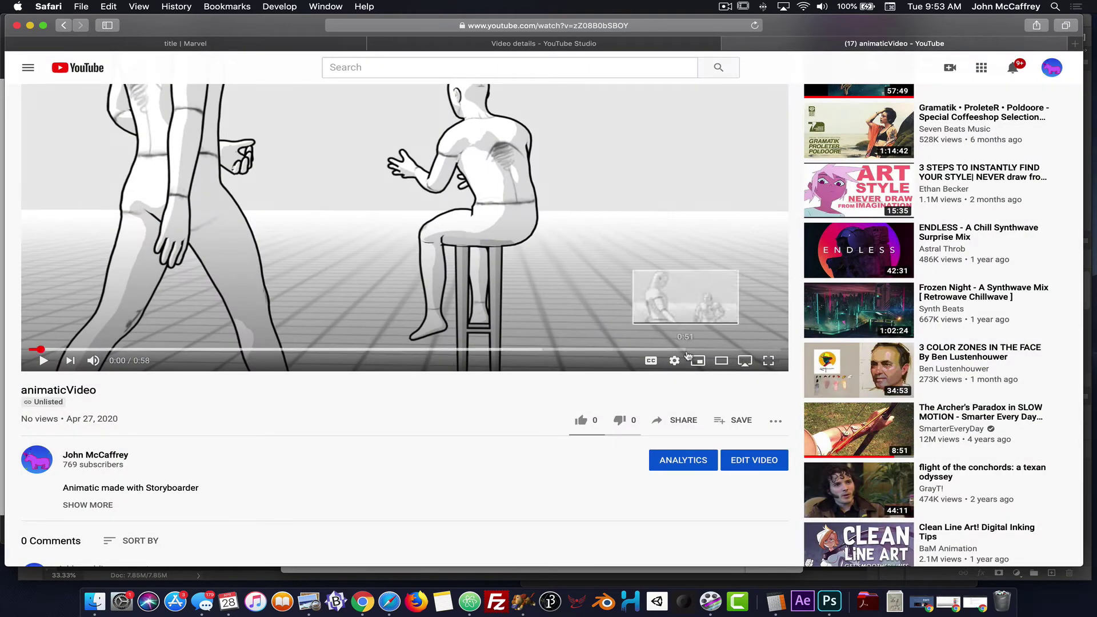
scroll(629, 400, "up", 2)
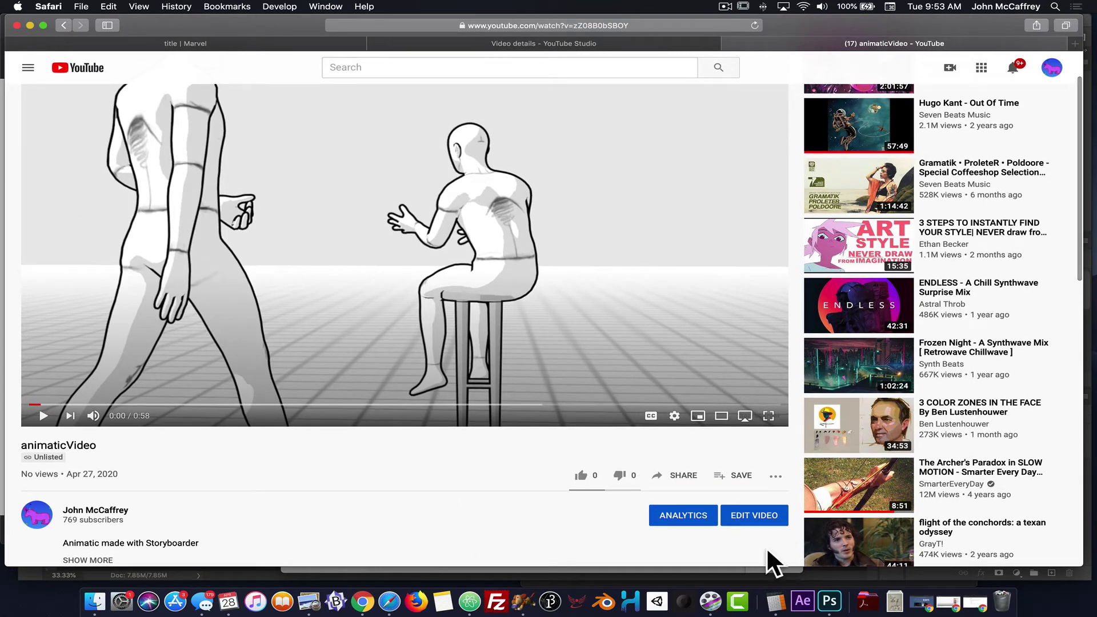
- Switch back to Marvel and save the copied YouTube iframe code as the story frame hotspot's embed destination
left_click(264, 45)
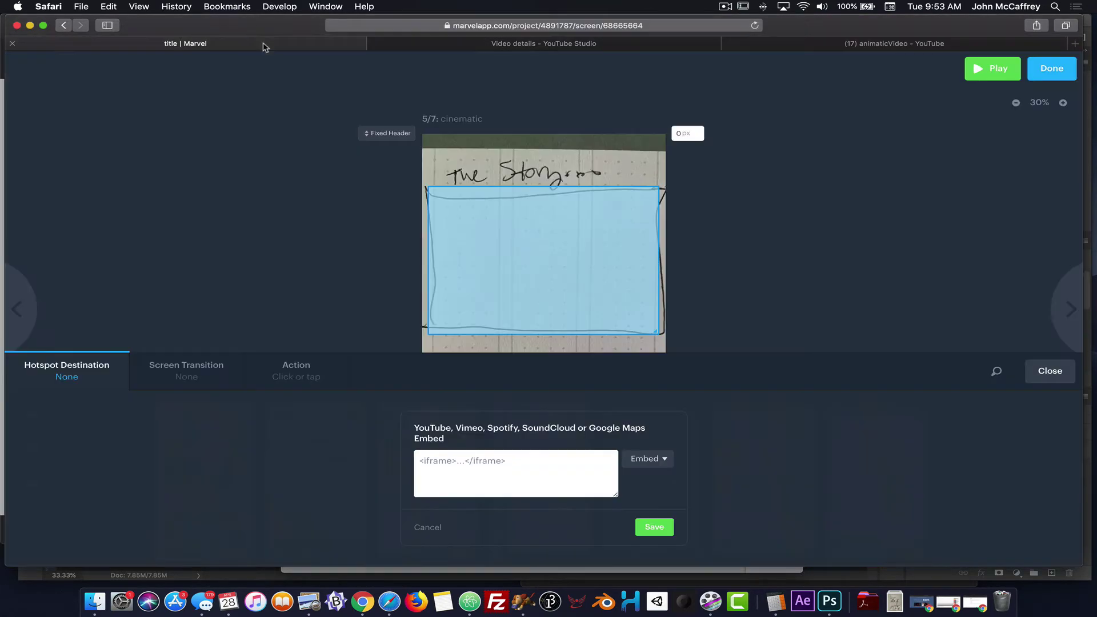
left_click(537, 468)
key("super+v")
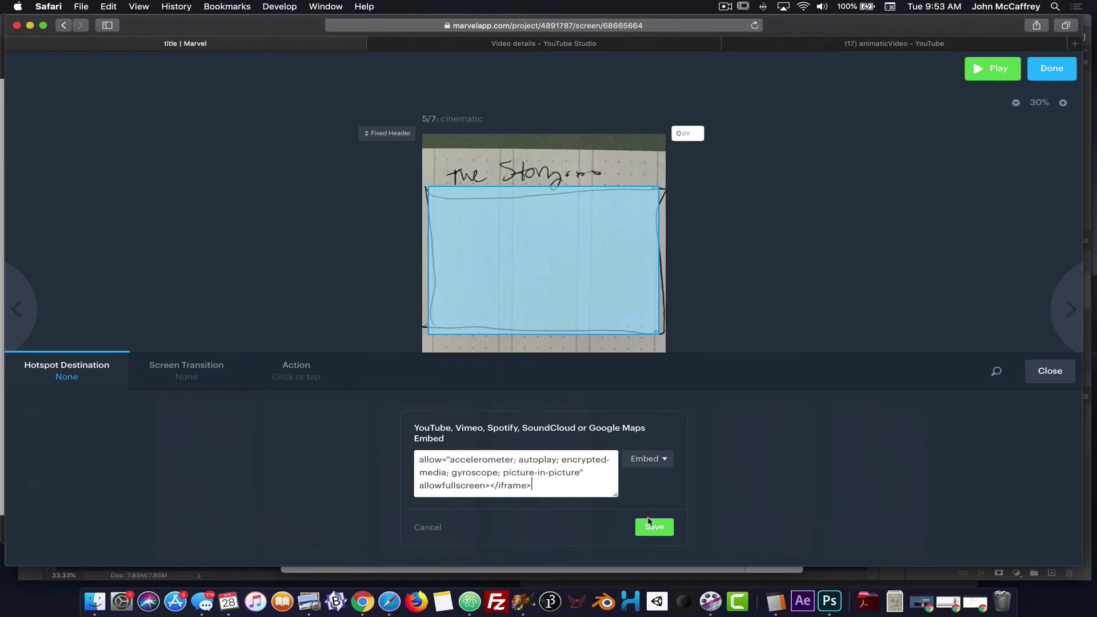
left_click(662, 529)
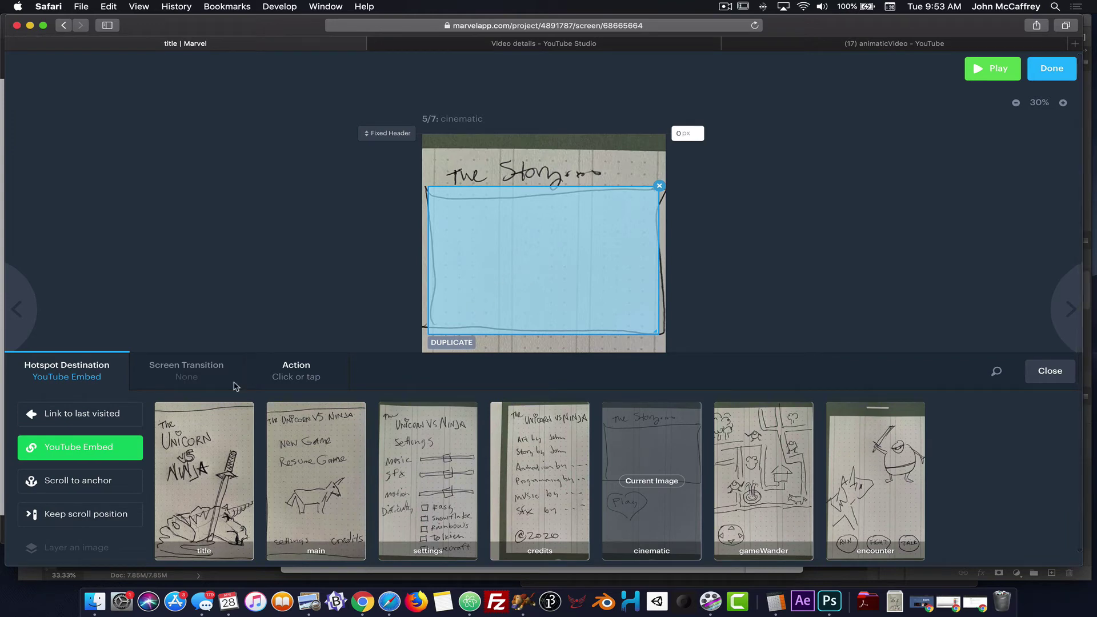
left_click(1028, 370)
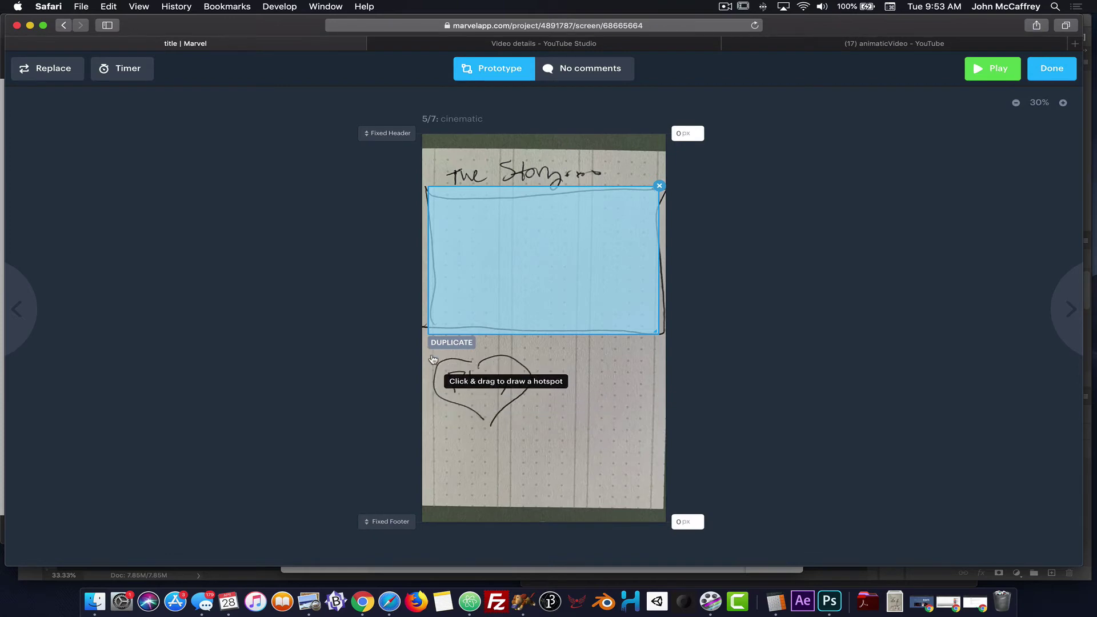
- On the cinematic screen, draw a hotspot over the Play heart, linked to gameWander with a Fade transition, and advance to the gameWander screen
left_click_drag(433, 359, 537, 417)
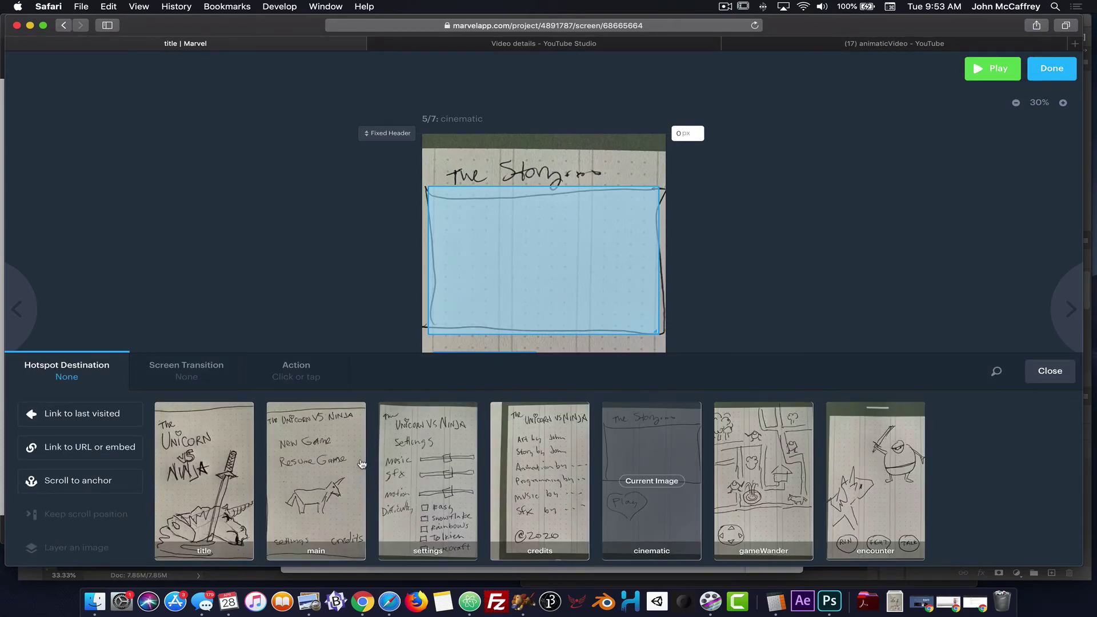
left_click(751, 470)
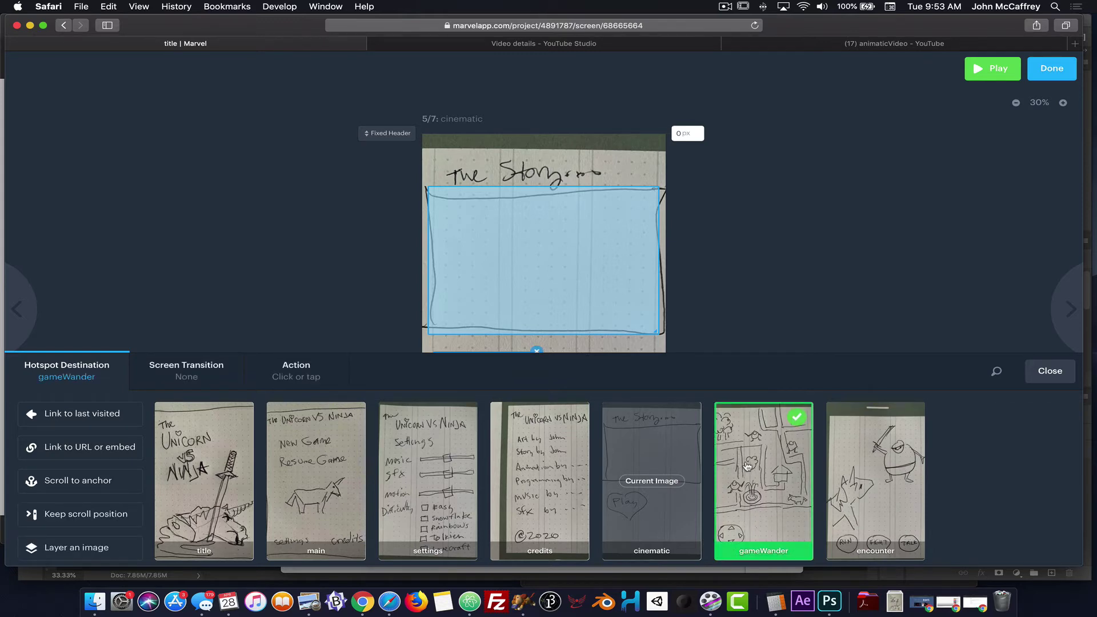
left_click(186, 375)
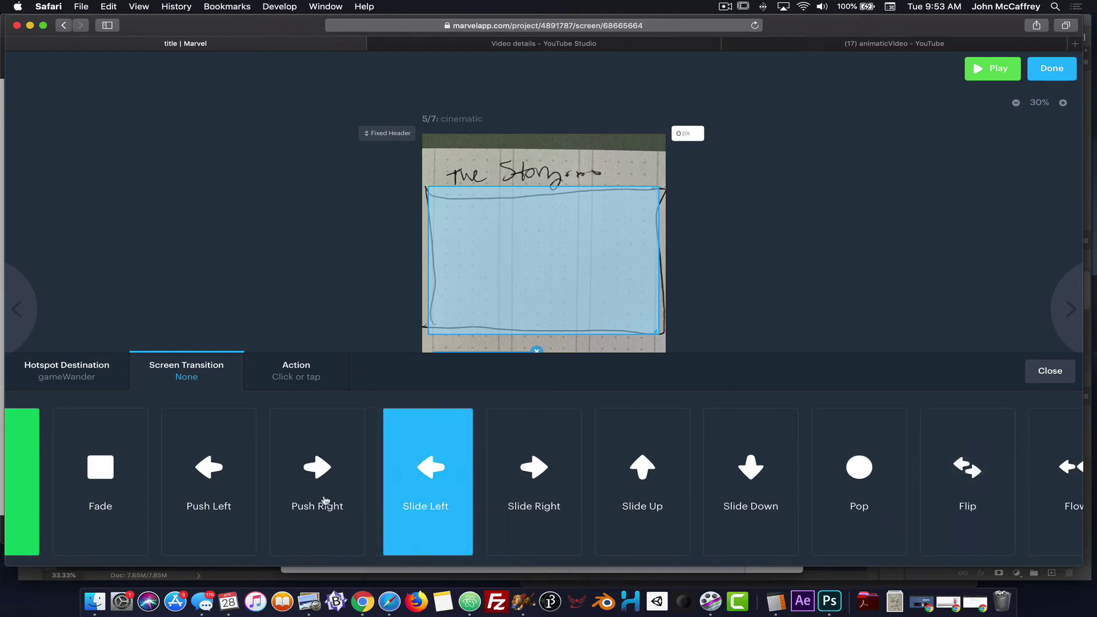
left_click(101, 480)
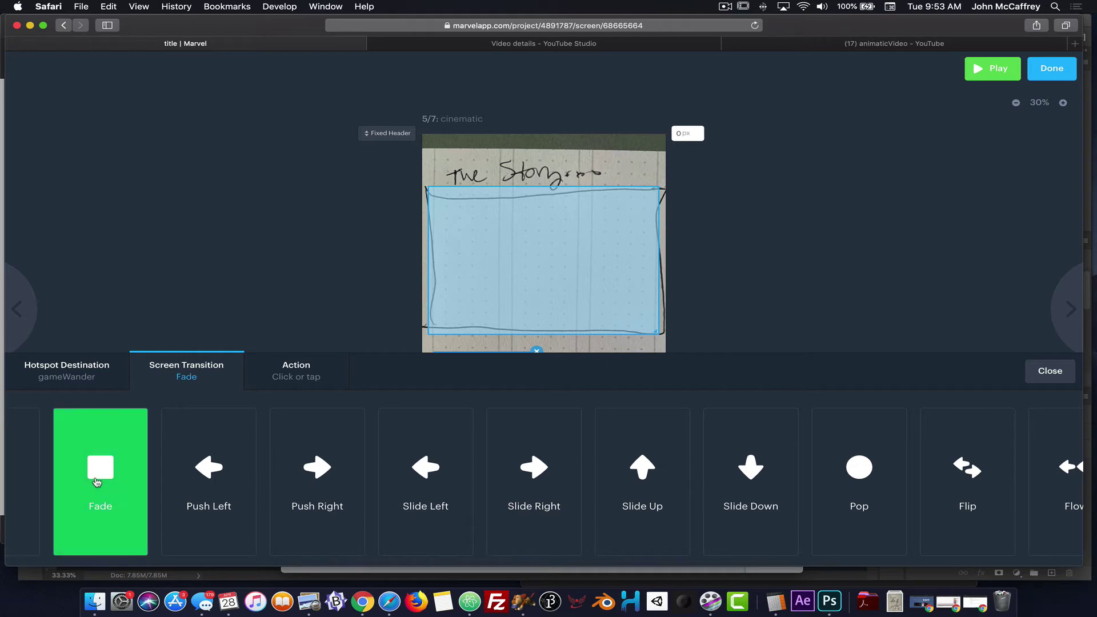
left_click(1057, 380)
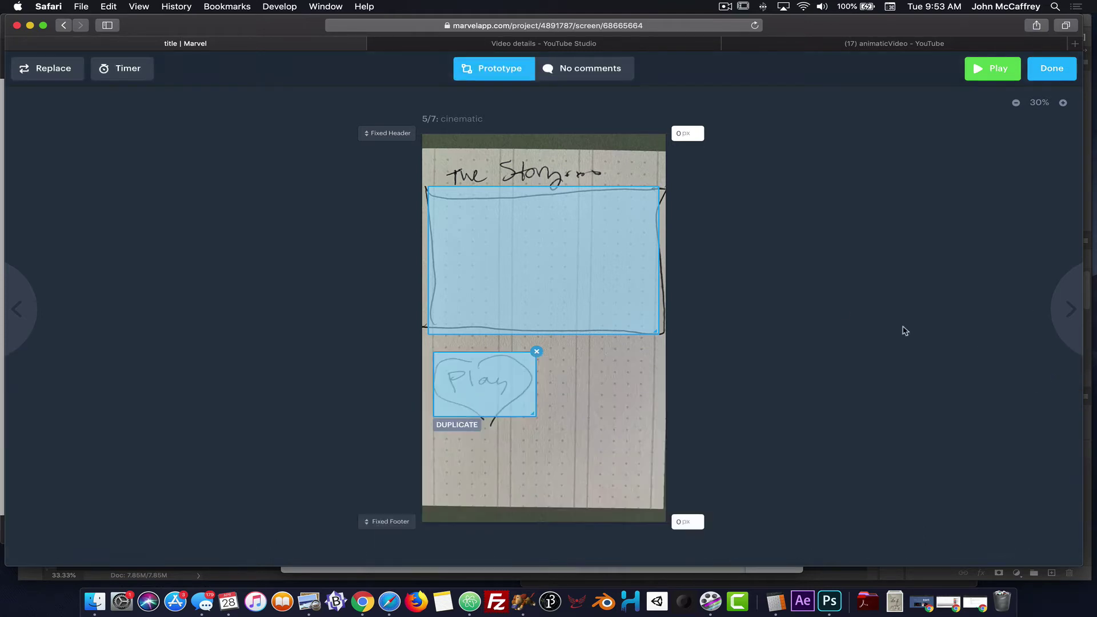
left_click(1072, 309)
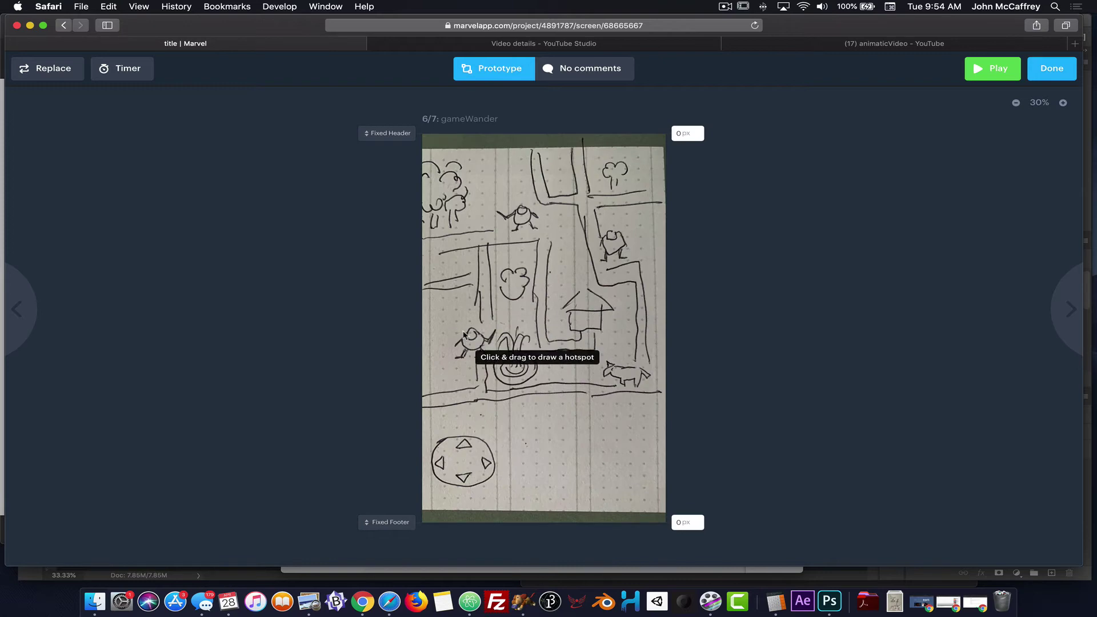
left_click_drag(455, 325, 491, 360)
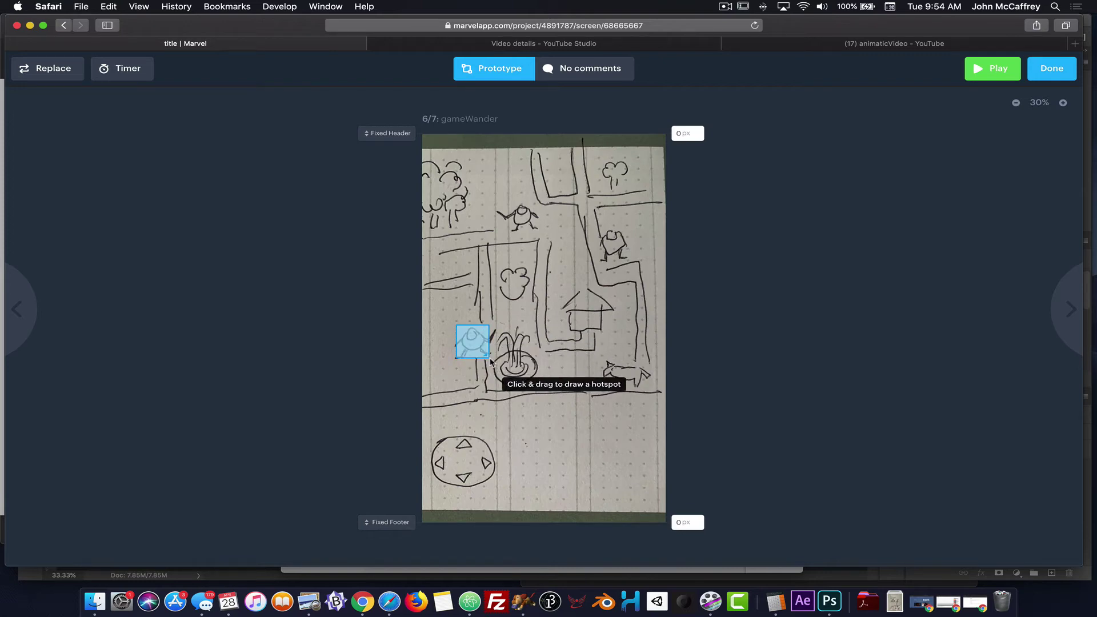
left_click_drag(490, 360, 490, 359)
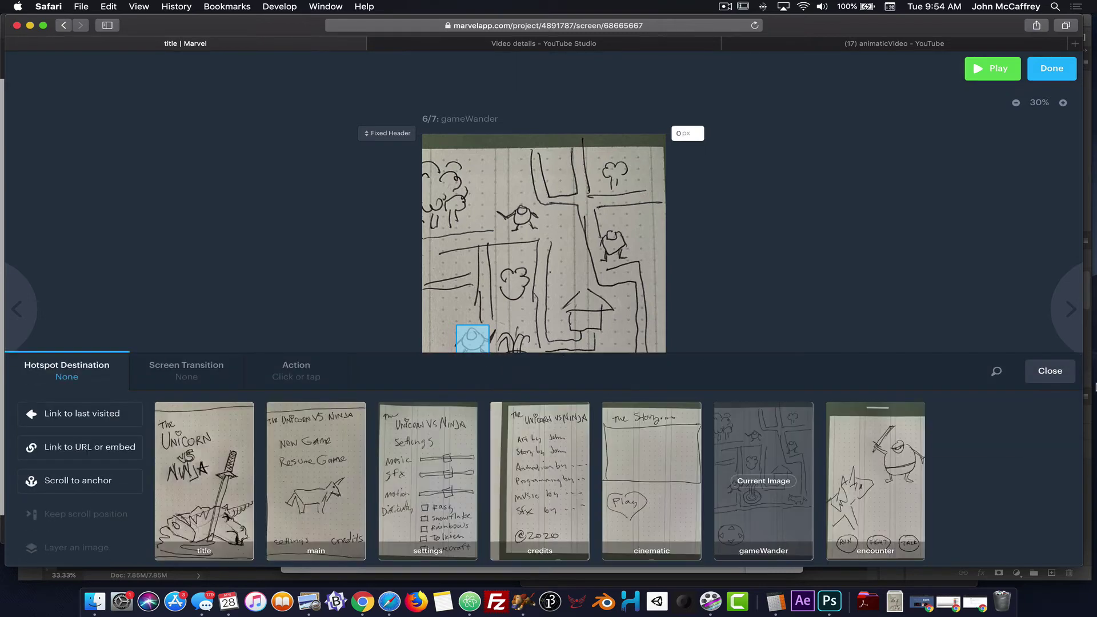
left_click(1050, 370)
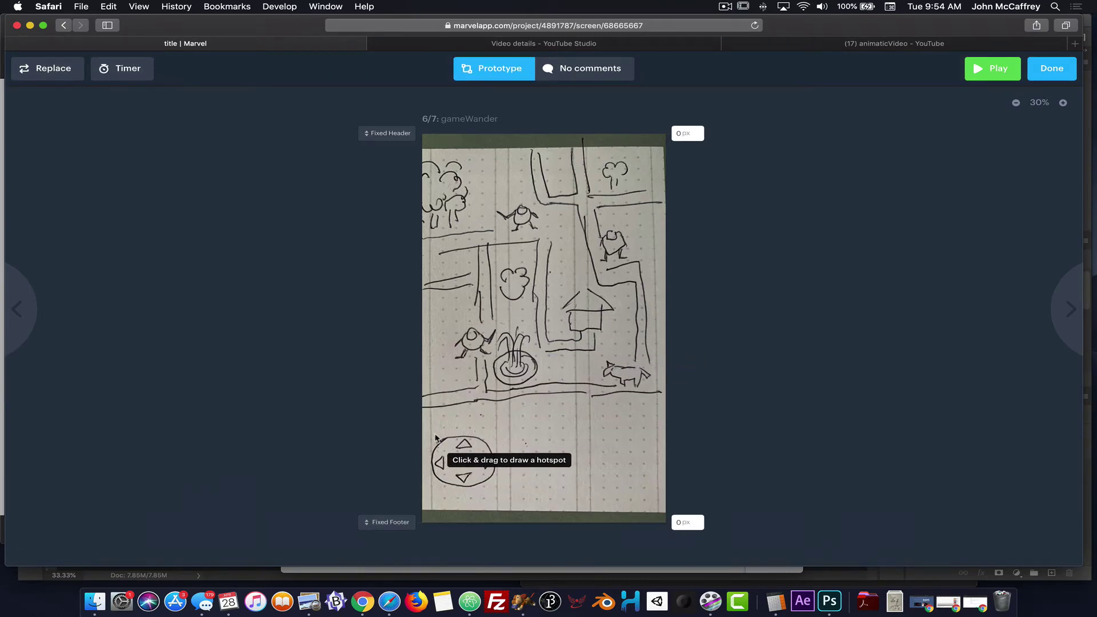
- On the gameWander screen, draw a hotspot over the directional pad, linked to encounter with a Pop transition
mouse_move(435, 438)
left_mouse_down()
mouse_move(500, 481)
mouse_move(481, 477)
left_mouse_up()
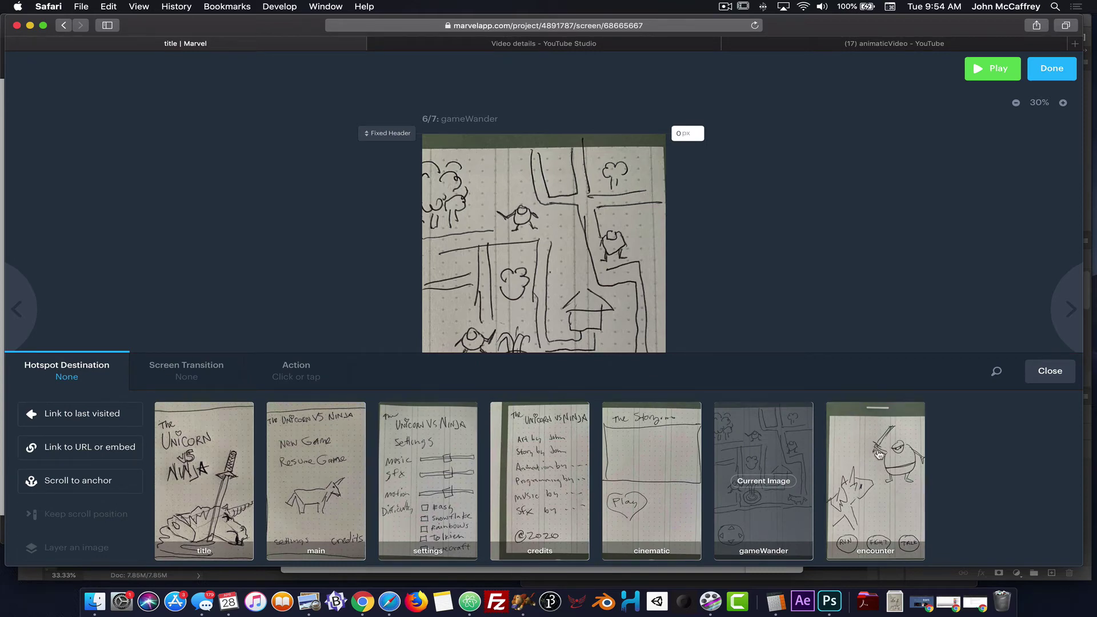
left_click(878, 455)
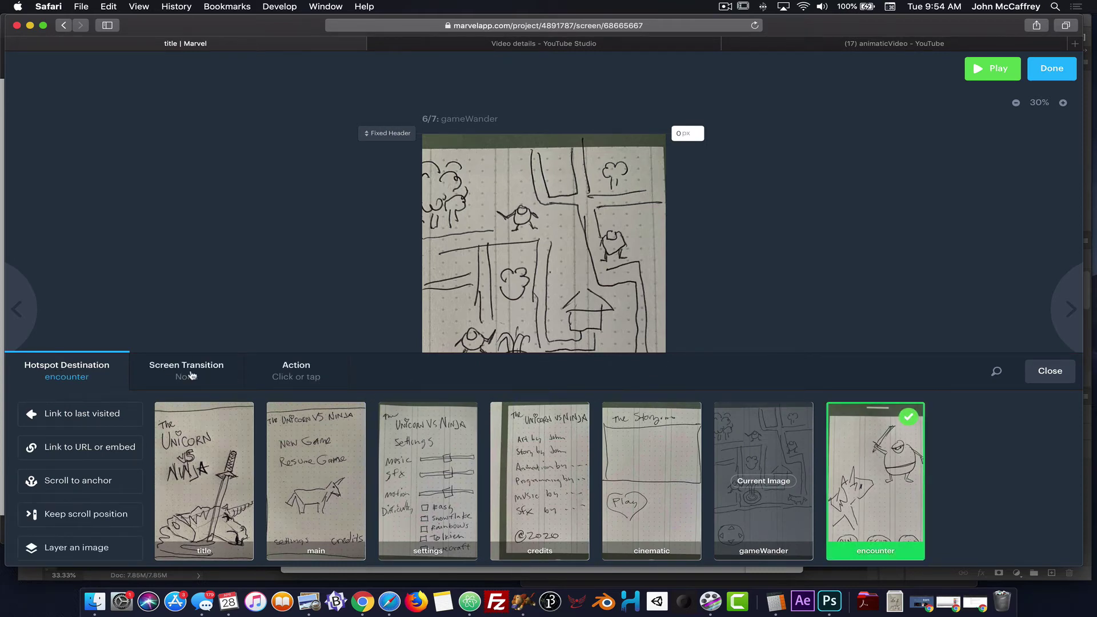
left_click(190, 373)
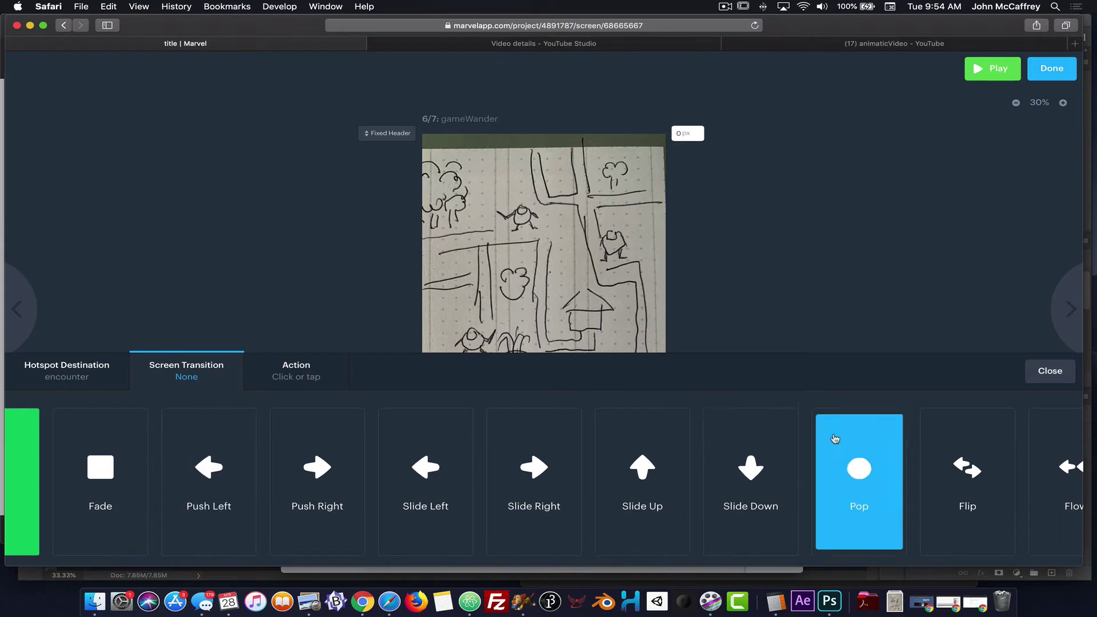
left_click(843, 469)
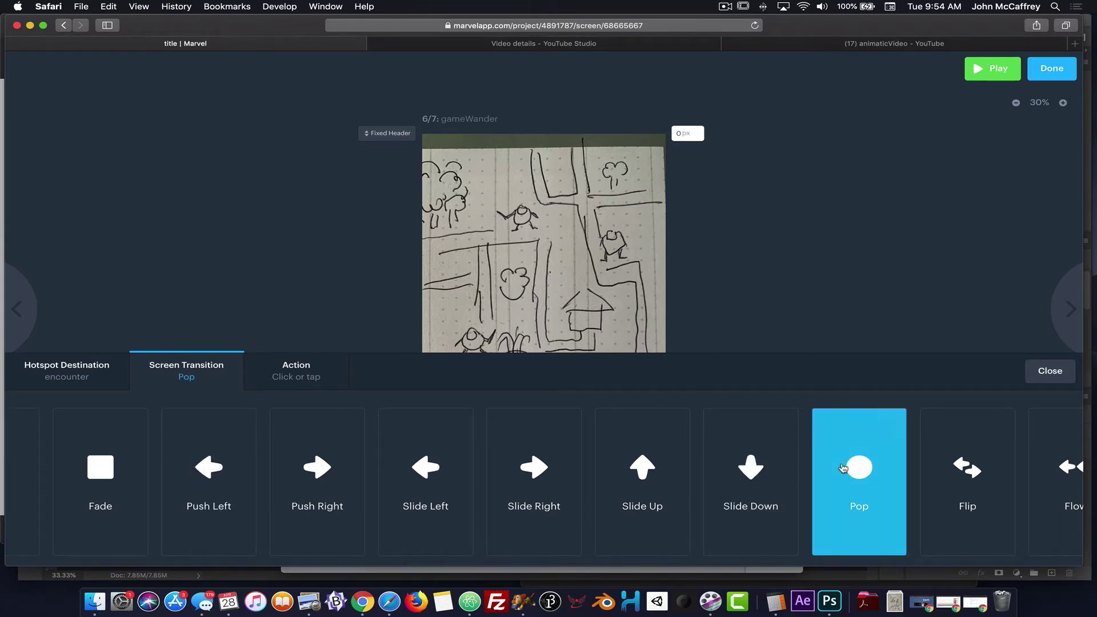
left_click(1049, 373)
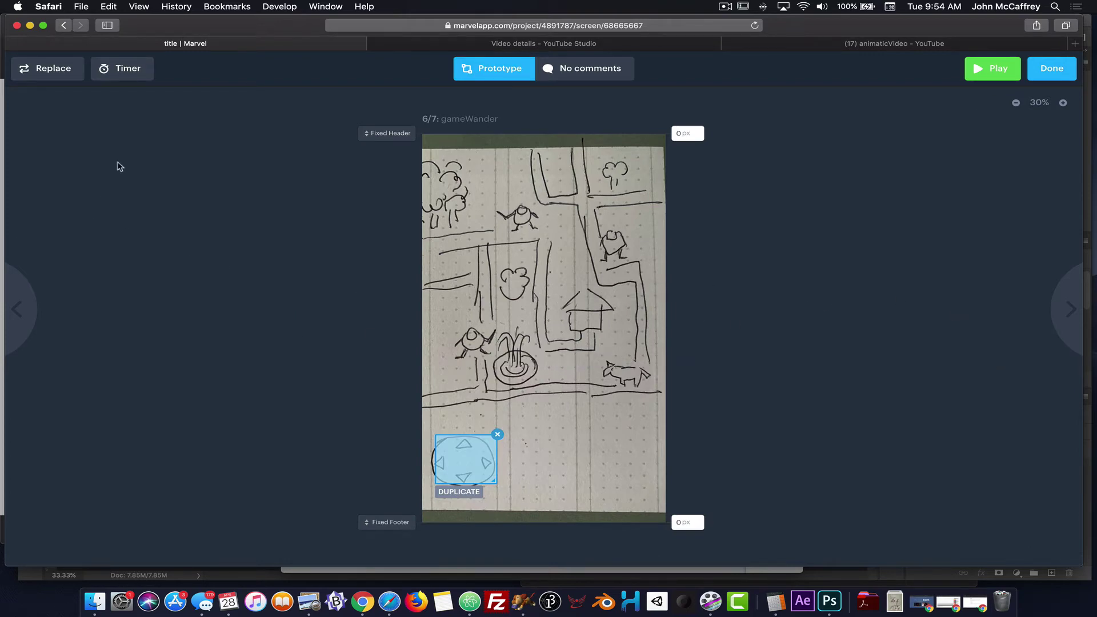
- On the encounter screen, draw a hotspot over the RUN circle, linked to gameWander with a Pop transition
left_click(1060, 307)
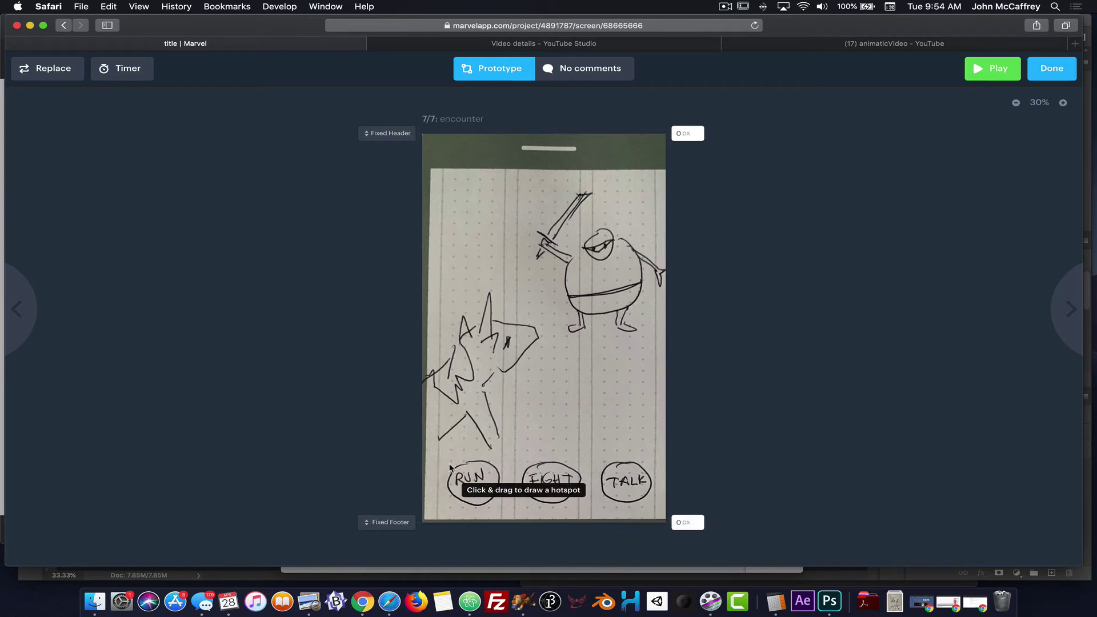
left_click_drag(451, 464, 501, 507)
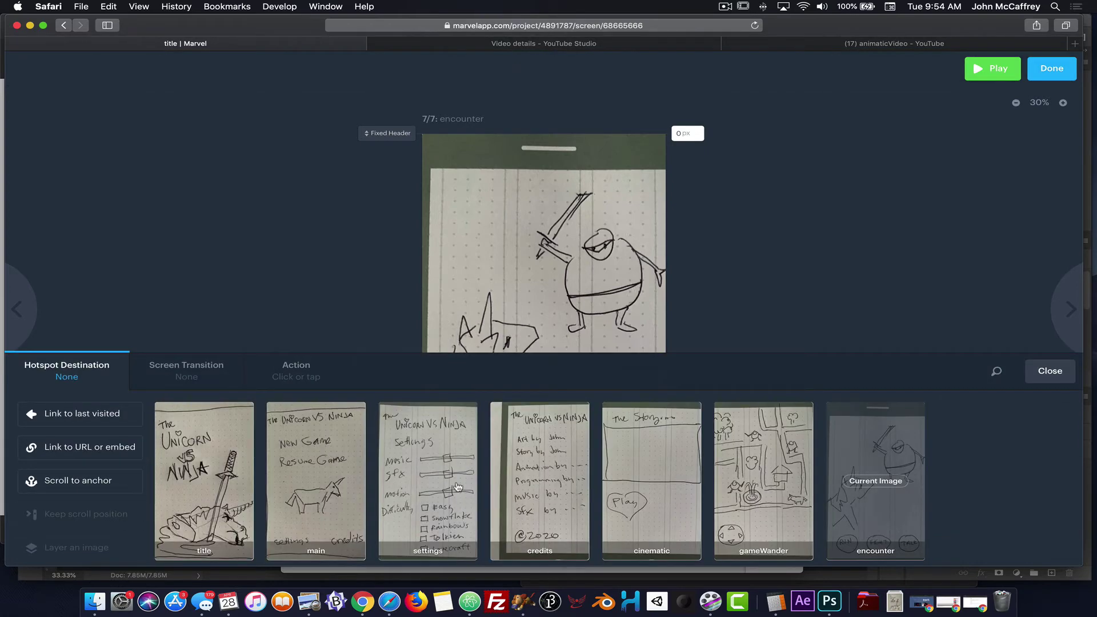
left_click(755, 480)
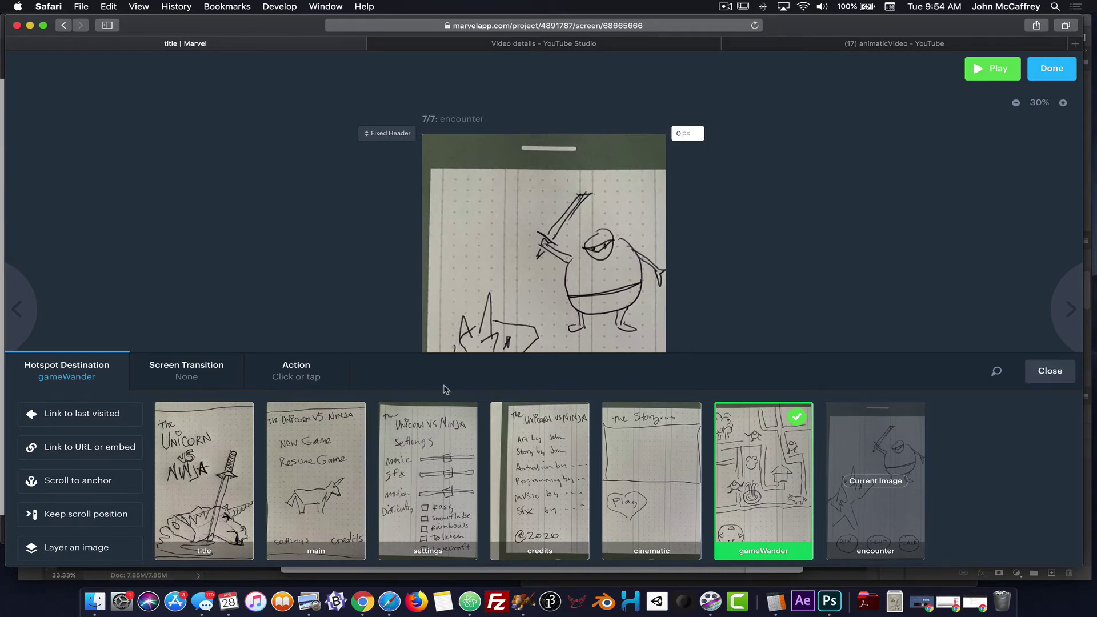
left_click(166, 374)
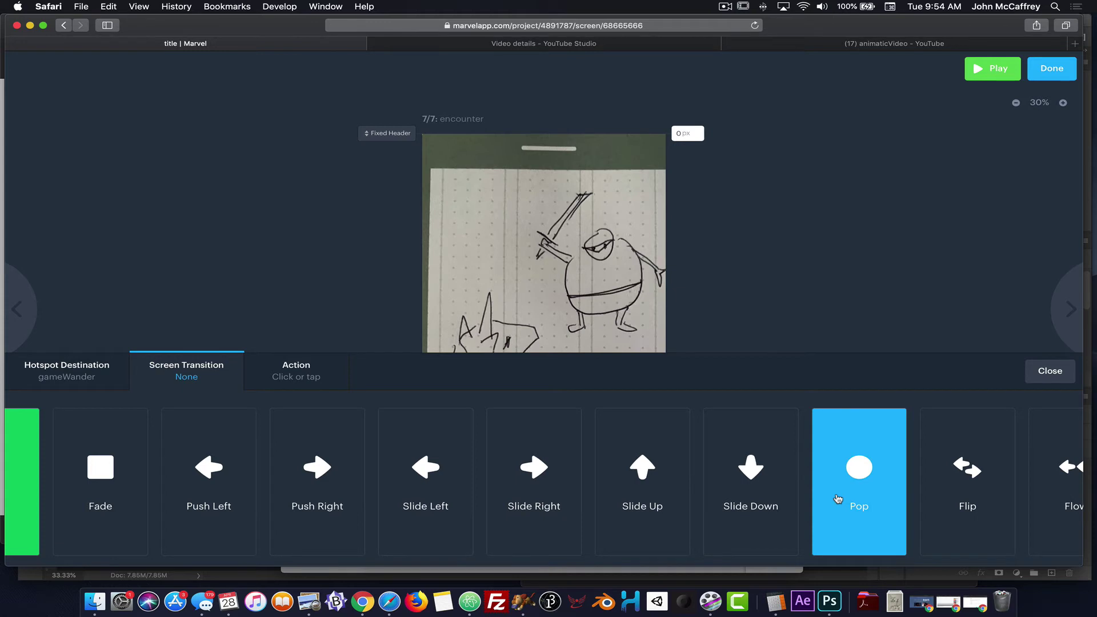
left_click(837, 498)
left_click(1048, 372)
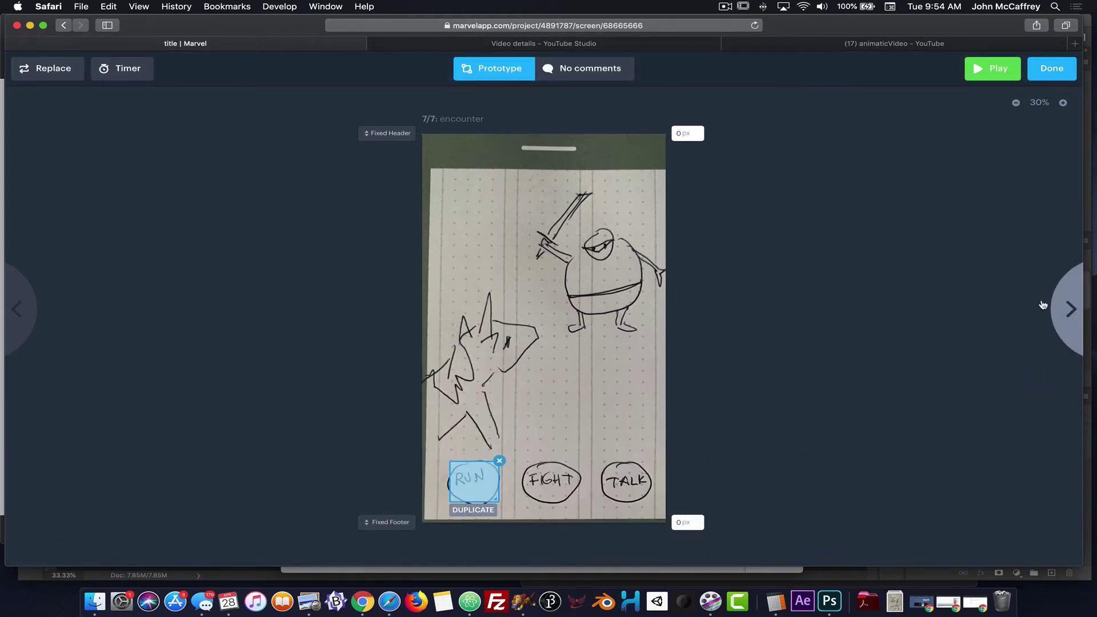
- Play the prototype from the title screen and test the links to main, to settings and back to main
left_click(1069, 310)
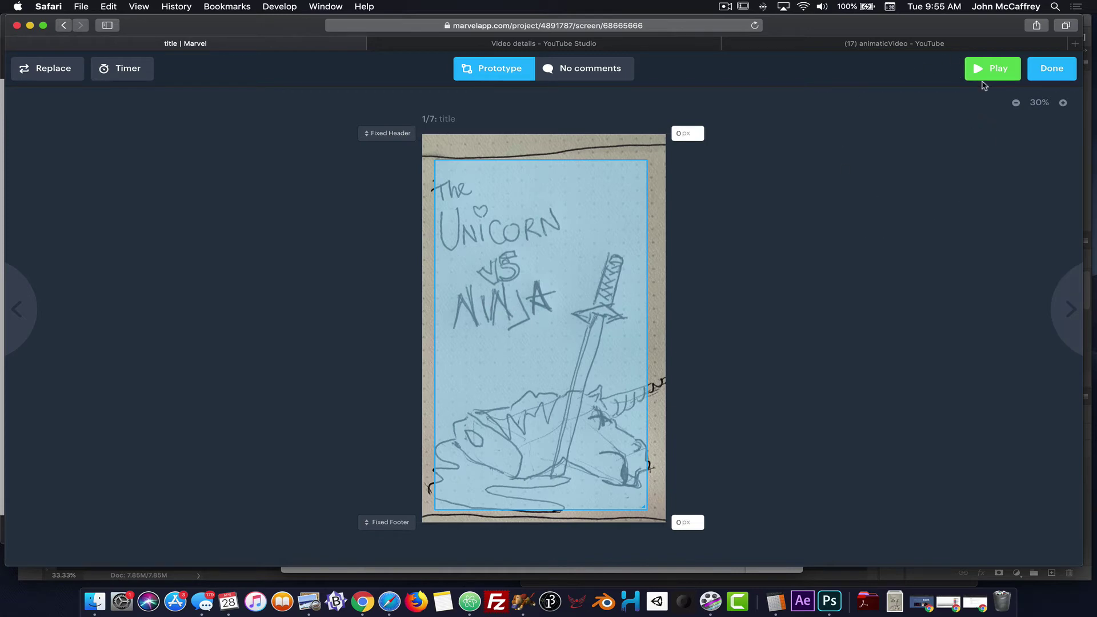
left_click(982, 82)
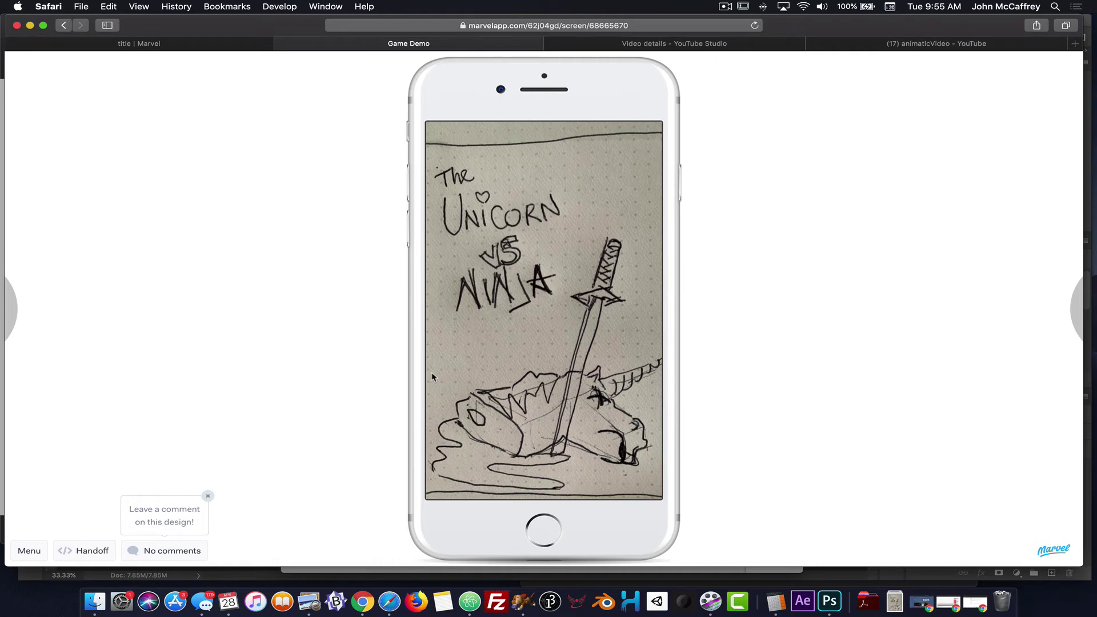
left_click(550, 357)
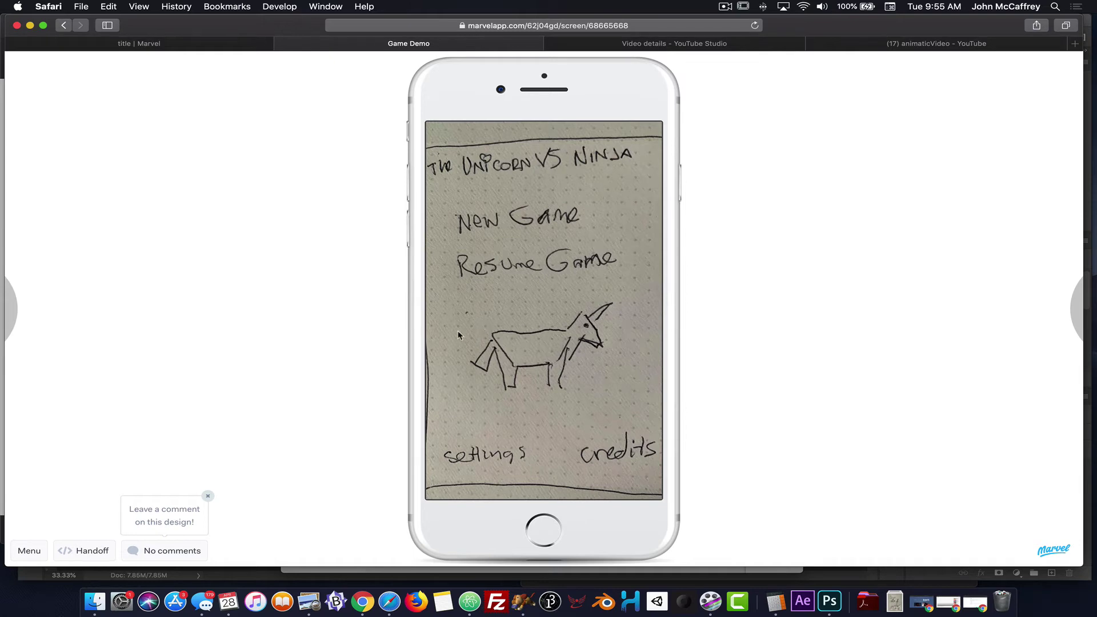
left_click(519, 356)
left_click(480, 457)
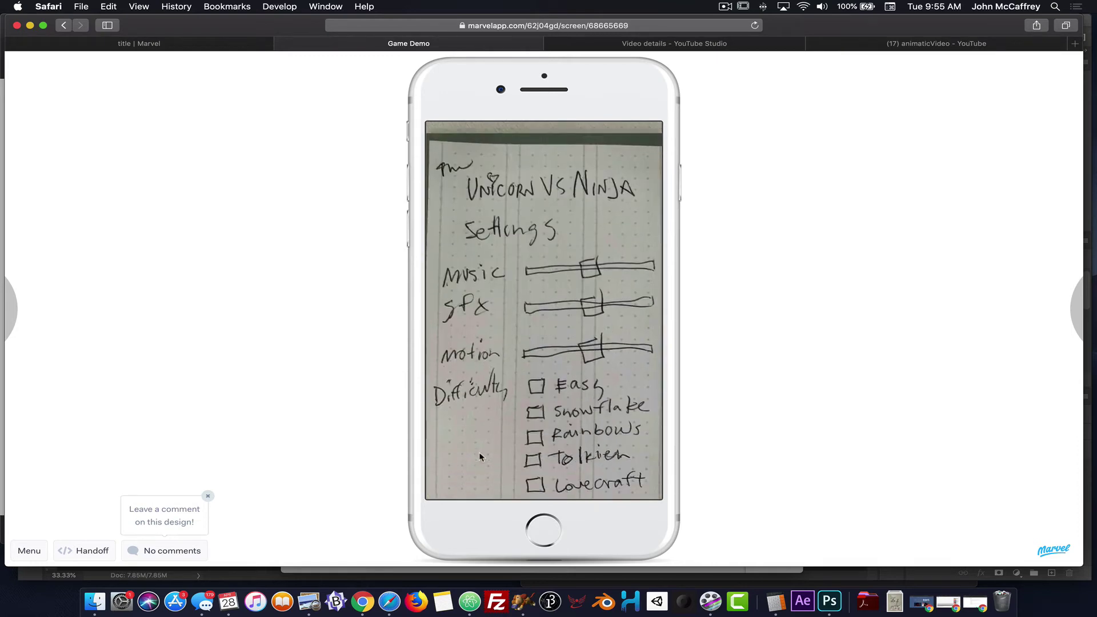
left_click(529, 349)
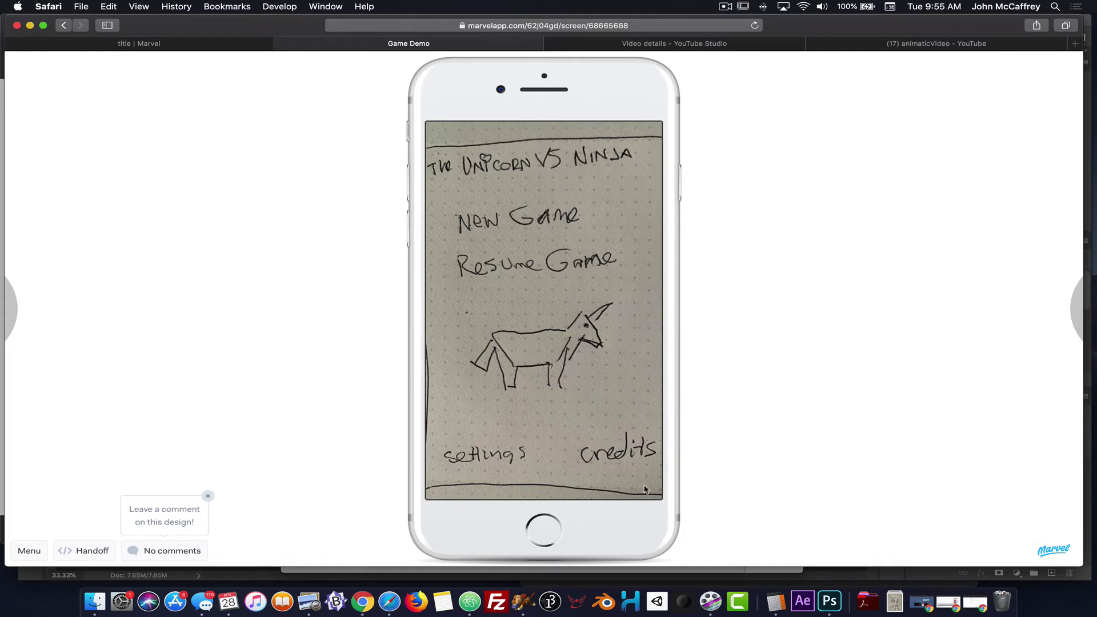
- In the prototype preview, test the credits link and return to main through the game title
left_click(633, 441)
left_click(615, 455)
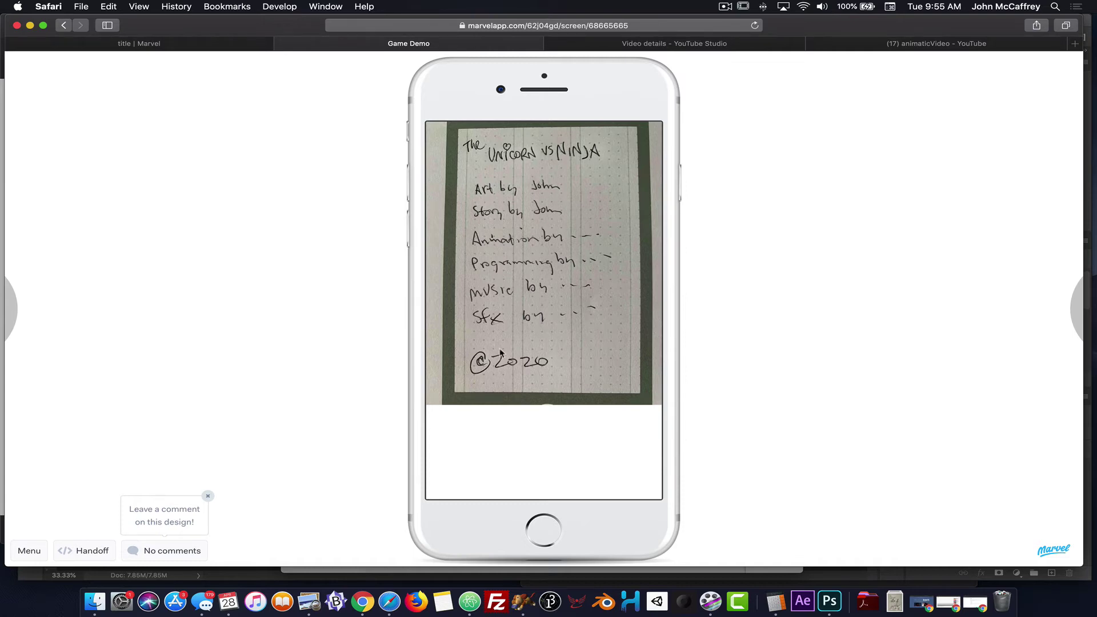
left_click(528, 327)
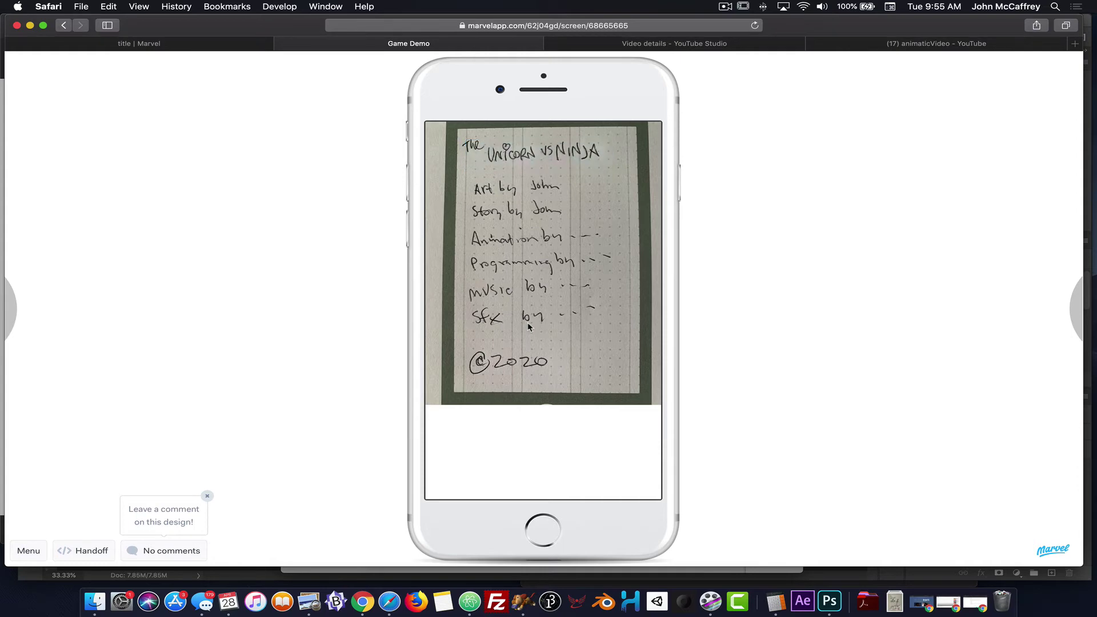
left_click(559, 156)
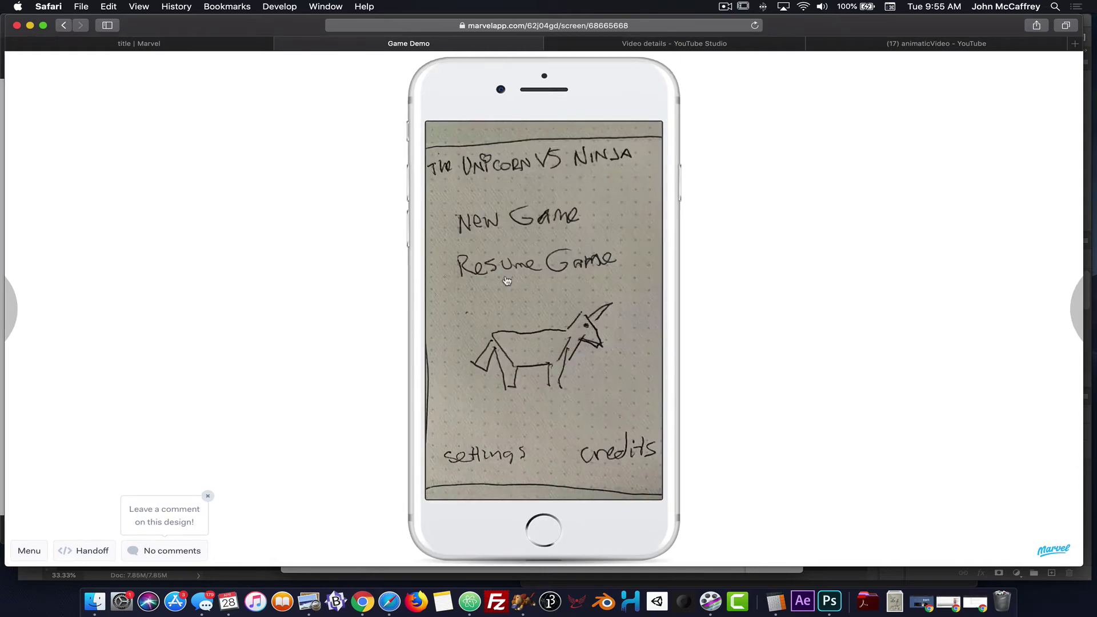
- Test the New Game link and play the embedded animaticVideo on the cinematic screen, muting and pausing it
left_click(496, 222)
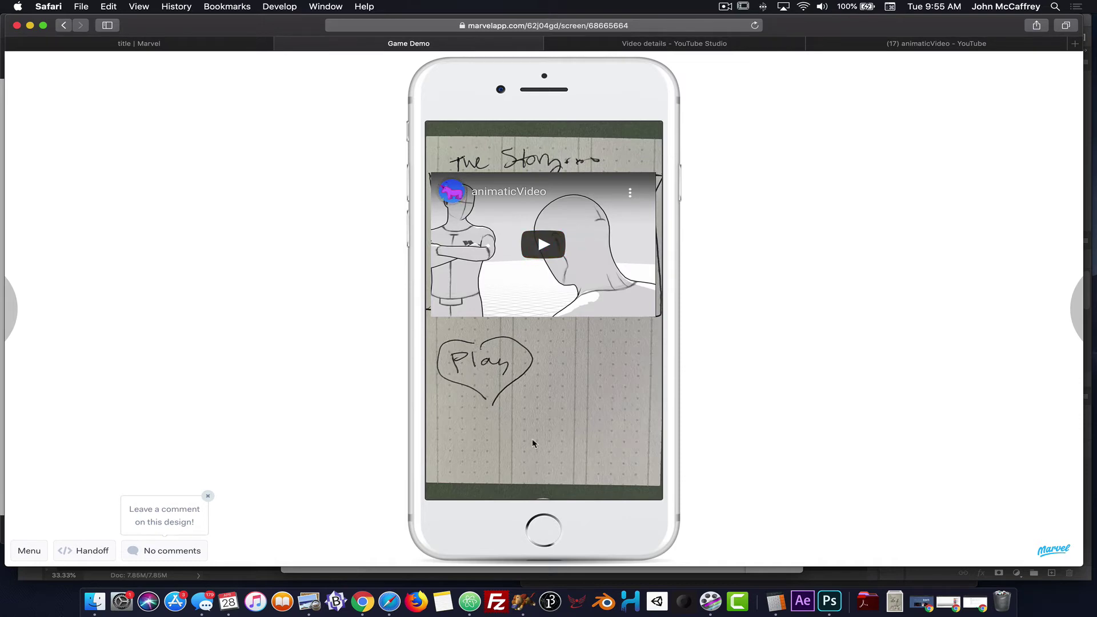
left_click(541, 246)
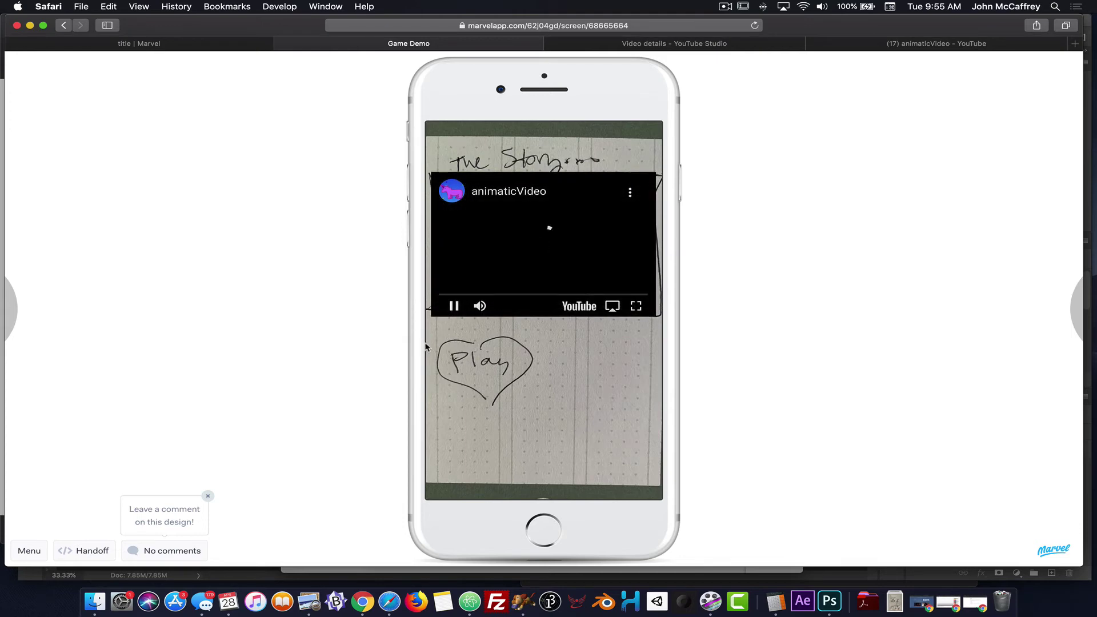
left_click(478, 307)
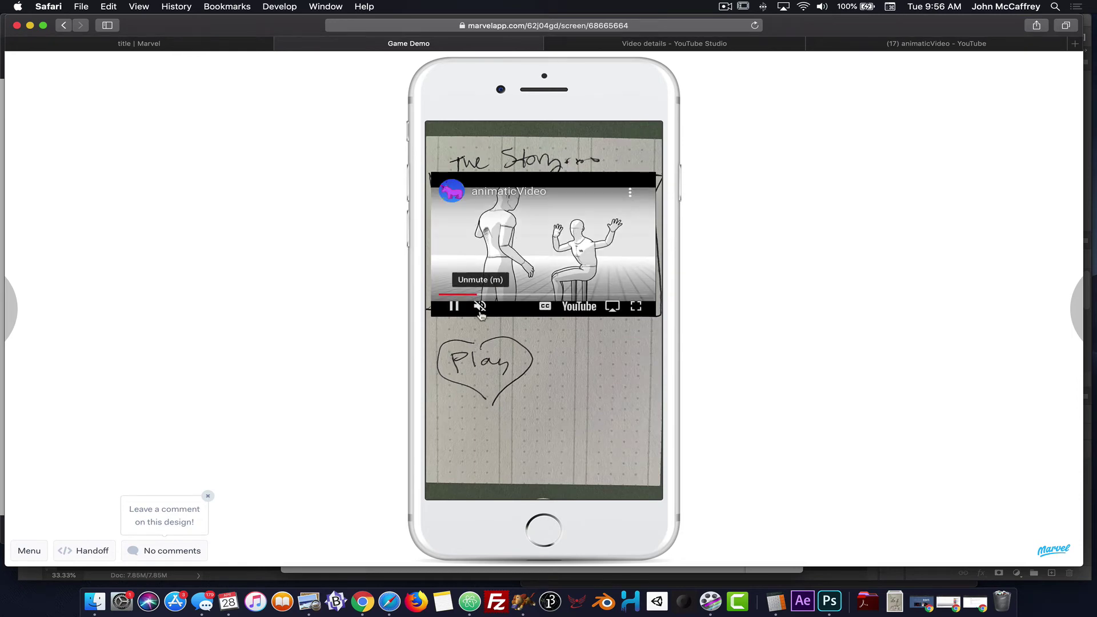
left_click(454, 307)
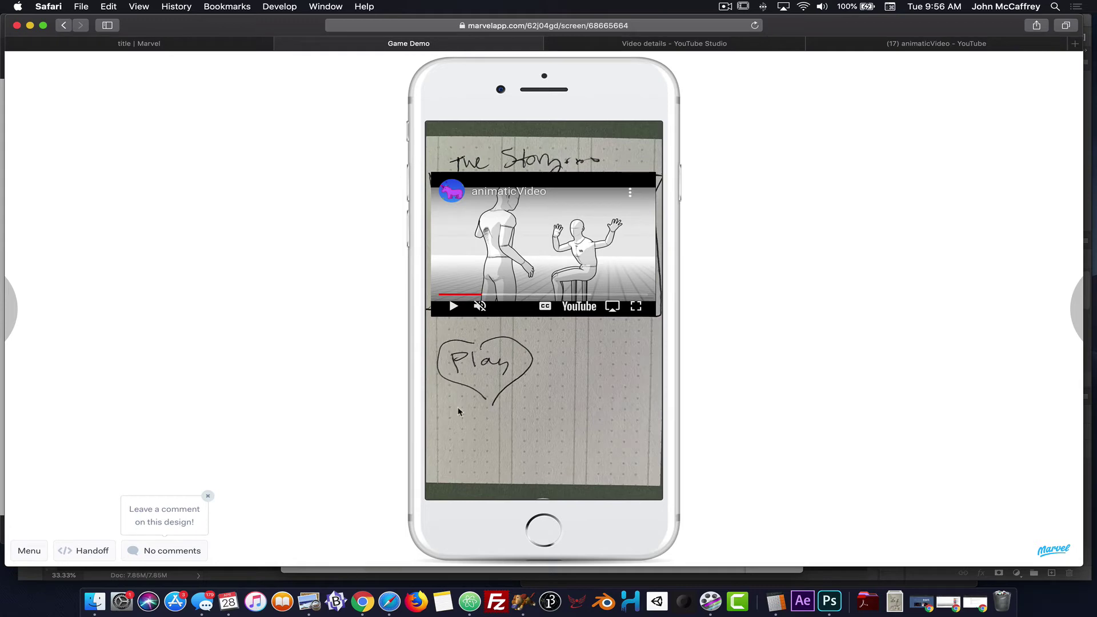
- Test the Play heart, directional pad and RUN links through the gameWander and encounter screens
left_click(483, 370)
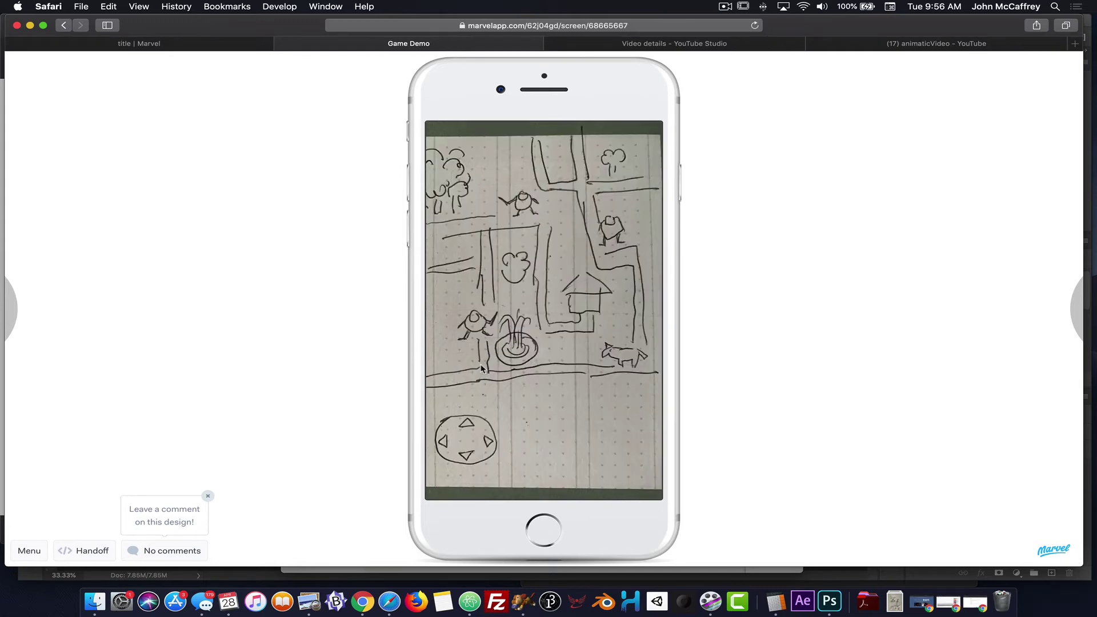
left_click(458, 438)
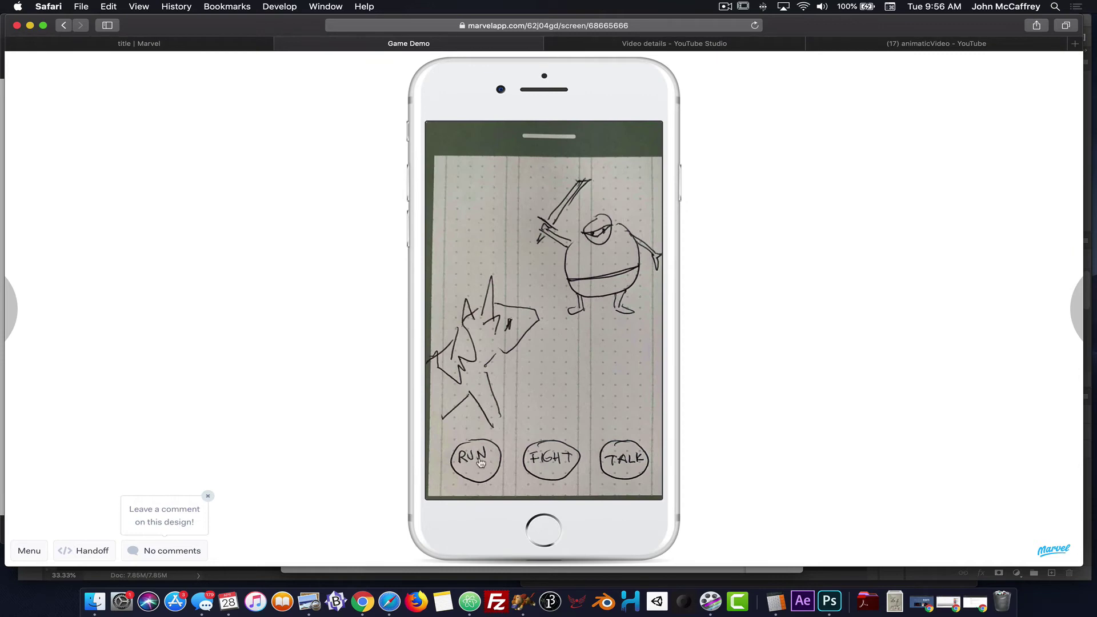
left_click(480, 462)
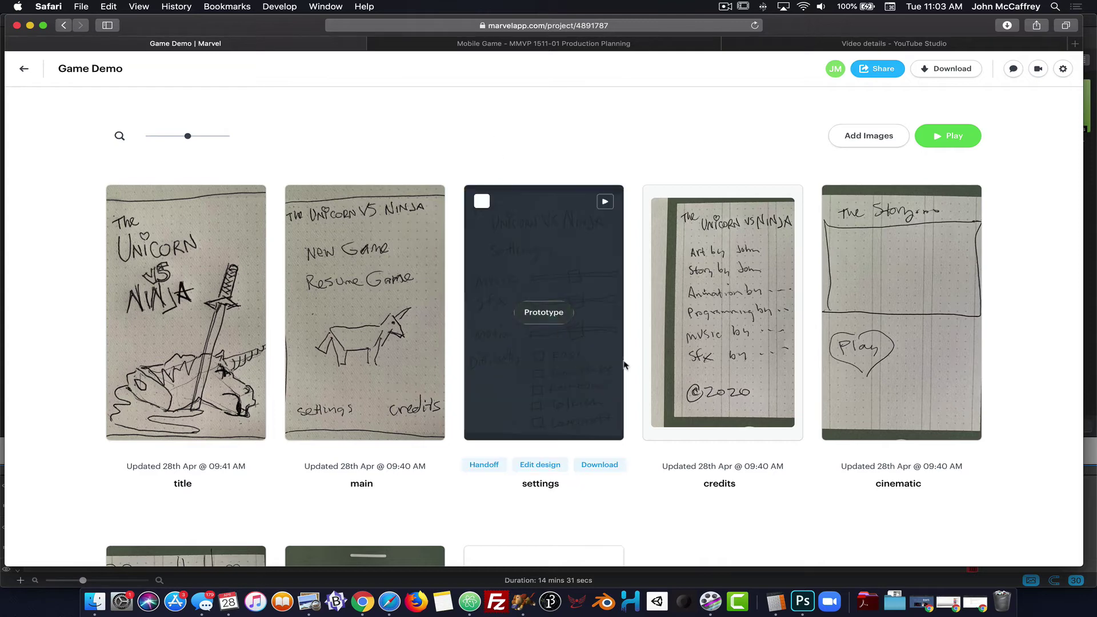
mouse_move(648, 488)
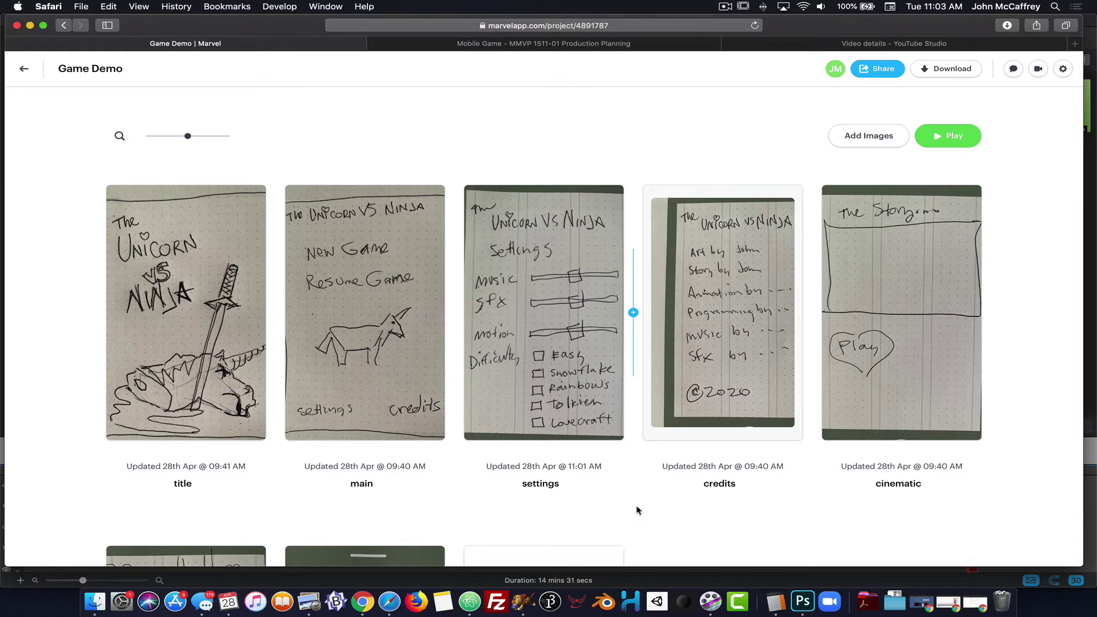
- Look at the Game Demo project's sharing options and its share link, then return to the screen overview
mouse_move(351, 334)
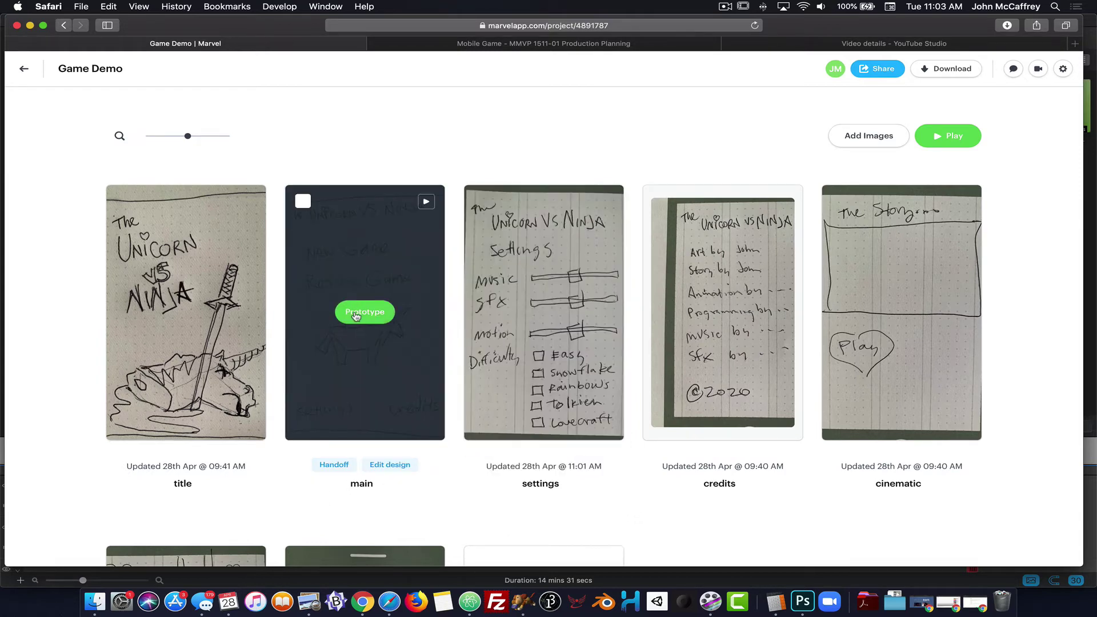
mouse_move(600, 280)
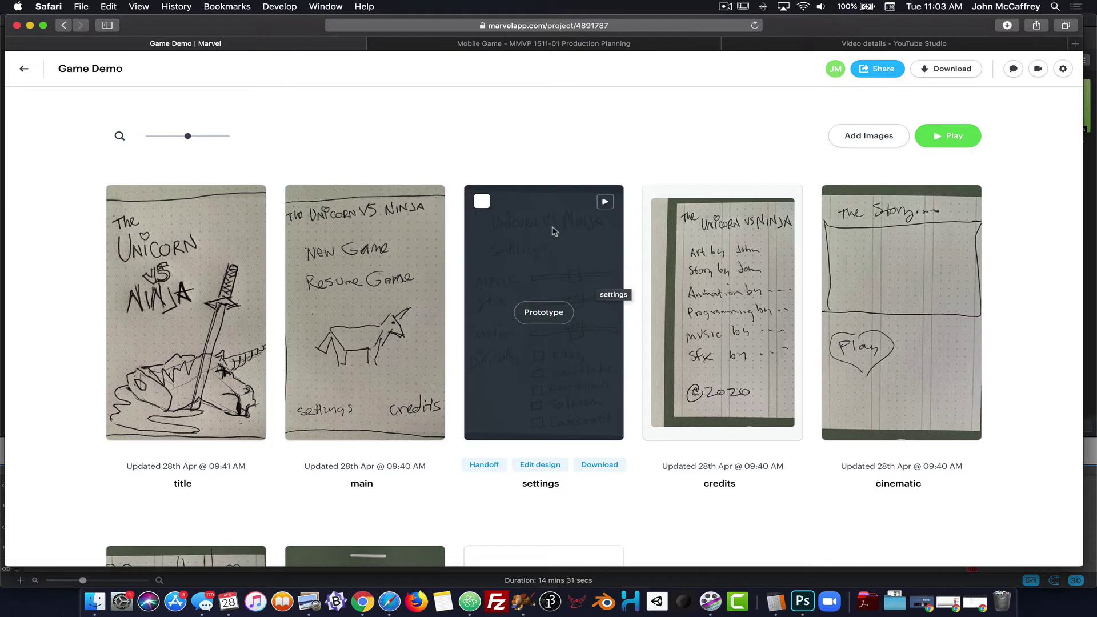
left_click(875, 70)
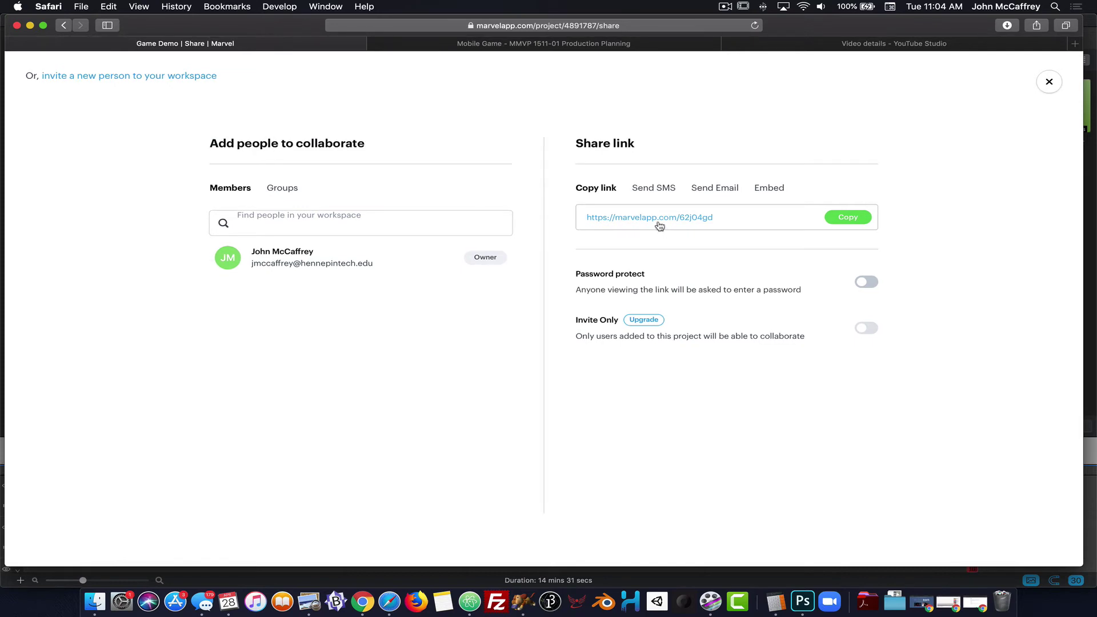
left_click(1050, 82)
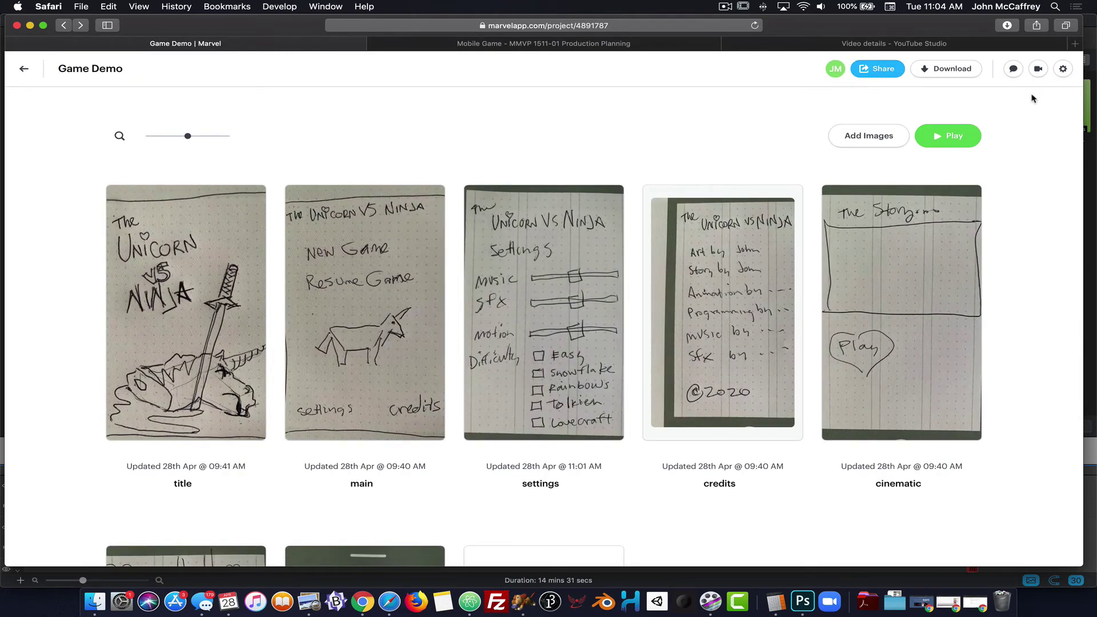
- Open the Game Demo project settings and check the available device orientations, keeping Portrait
left_click(1062, 70)
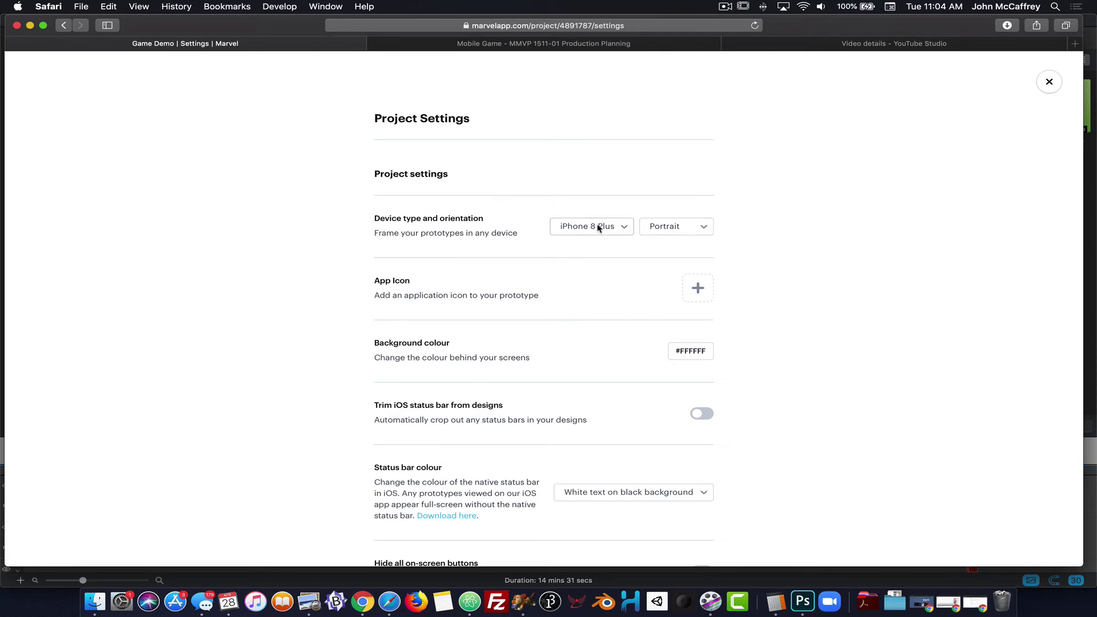
left_click(667, 227)
left_click(662, 194)
left_click(675, 228)
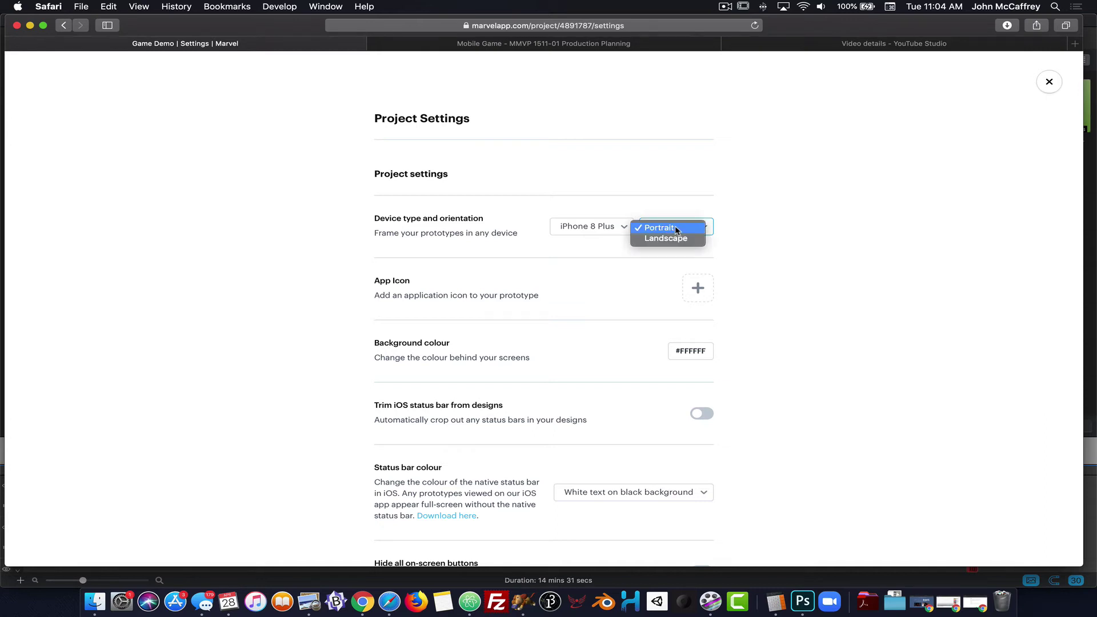
left_click(571, 270)
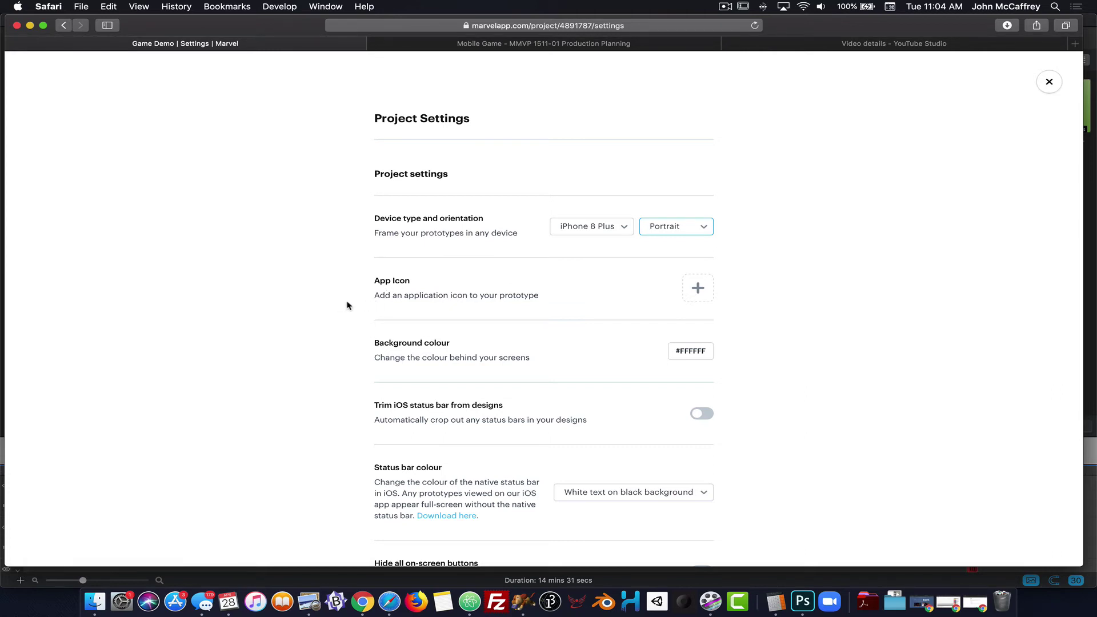
- Look through the remaining project settings, including status bar, prototype interactions, comments and notifications
scroll(348, 306, "down", 3)
scroll(346, 305, "down", 7)
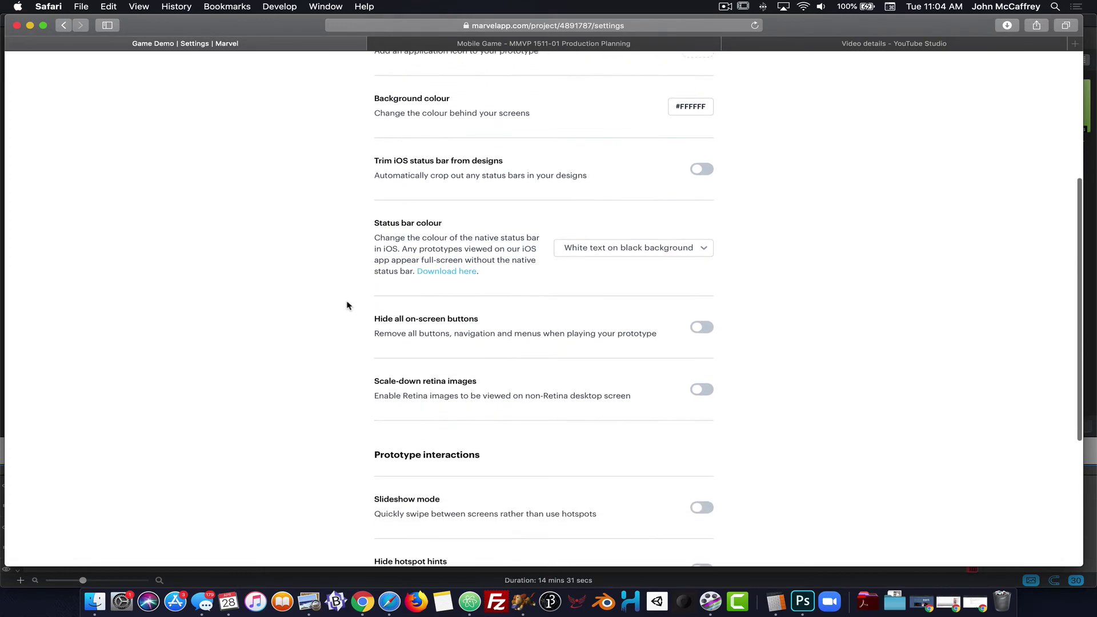
scroll(346, 306, "down", 1)
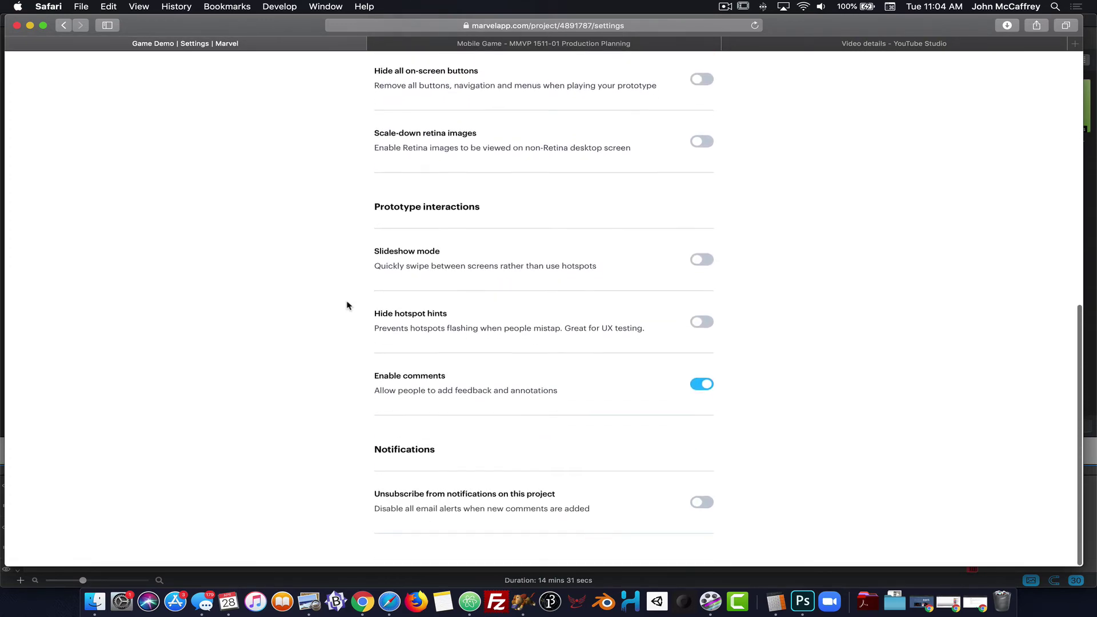
scroll(347, 305, "up", 2)
scroll(347, 306, "down", 2)
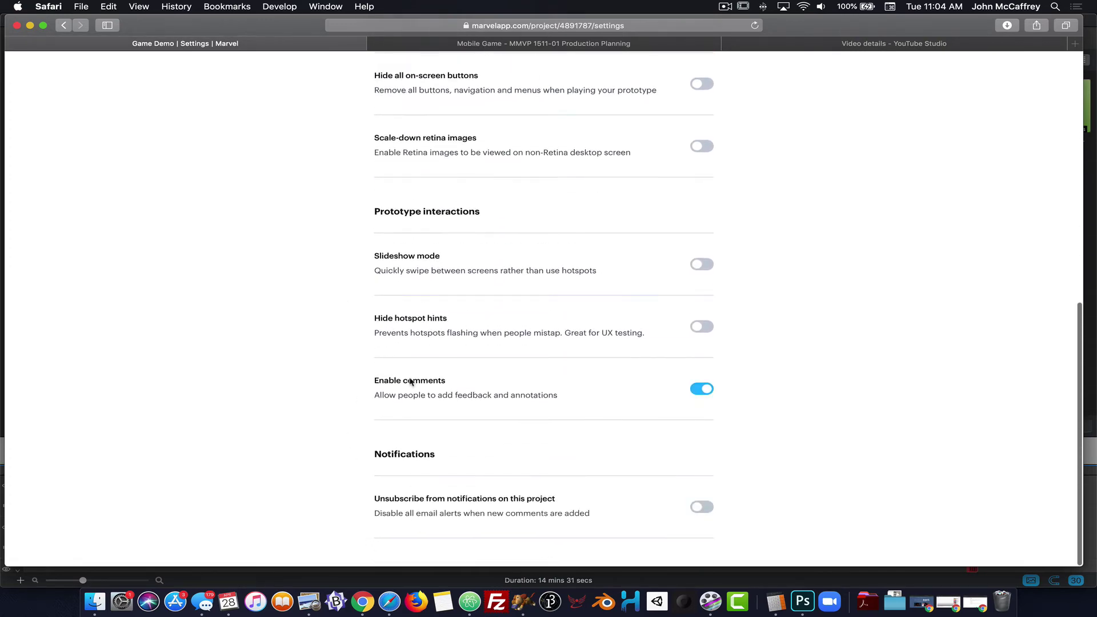
scroll(445, 319, "up", 1)
scroll(435, 274, "up", 8)
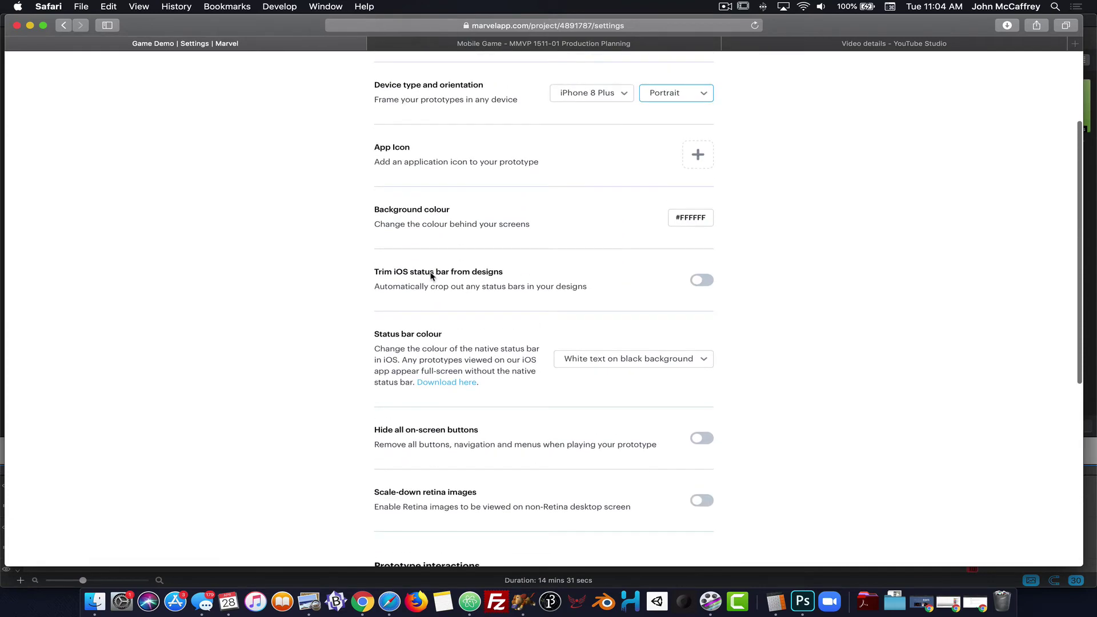
scroll(350, 313, "up", 3)
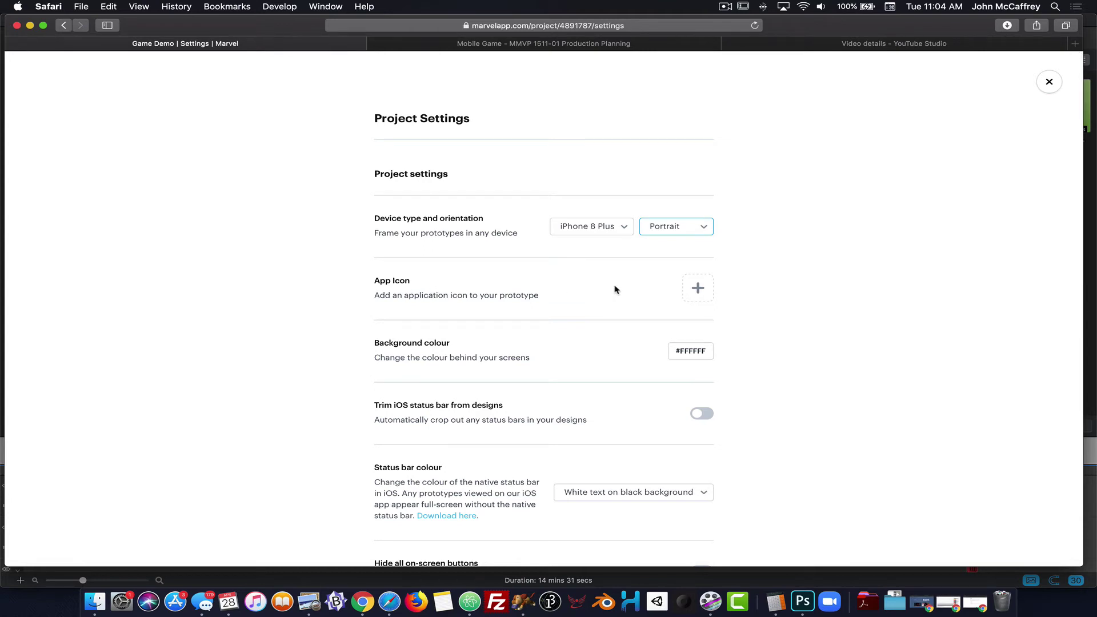
- Add apple-touch-icon.png from the pngs folder as the prototype's app icon and close the project settings
left_click(698, 288)
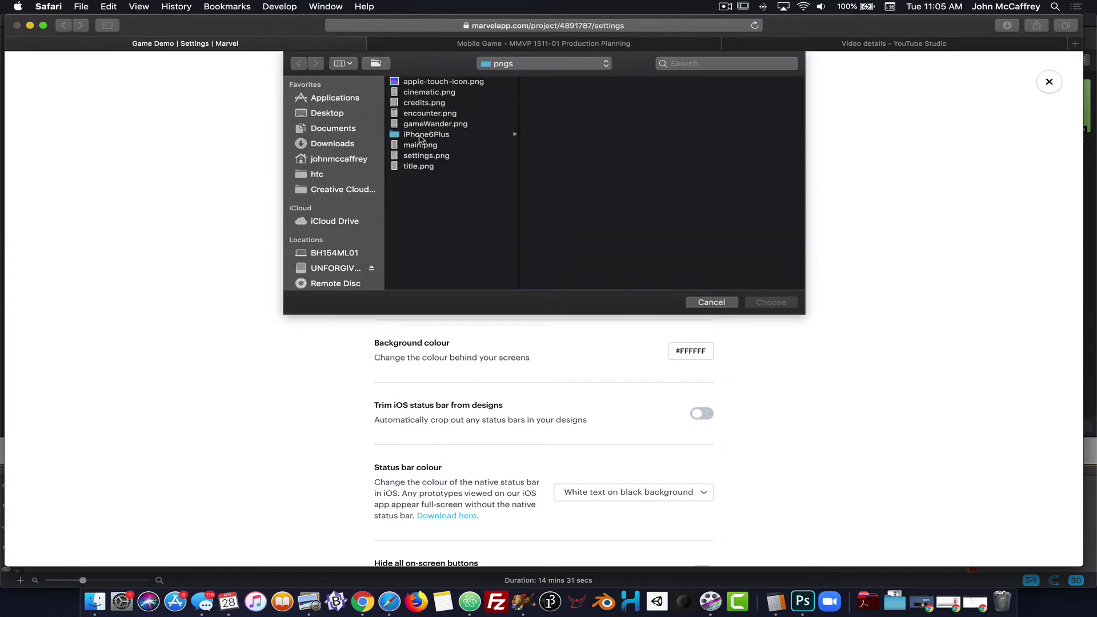
left_click(429, 85)
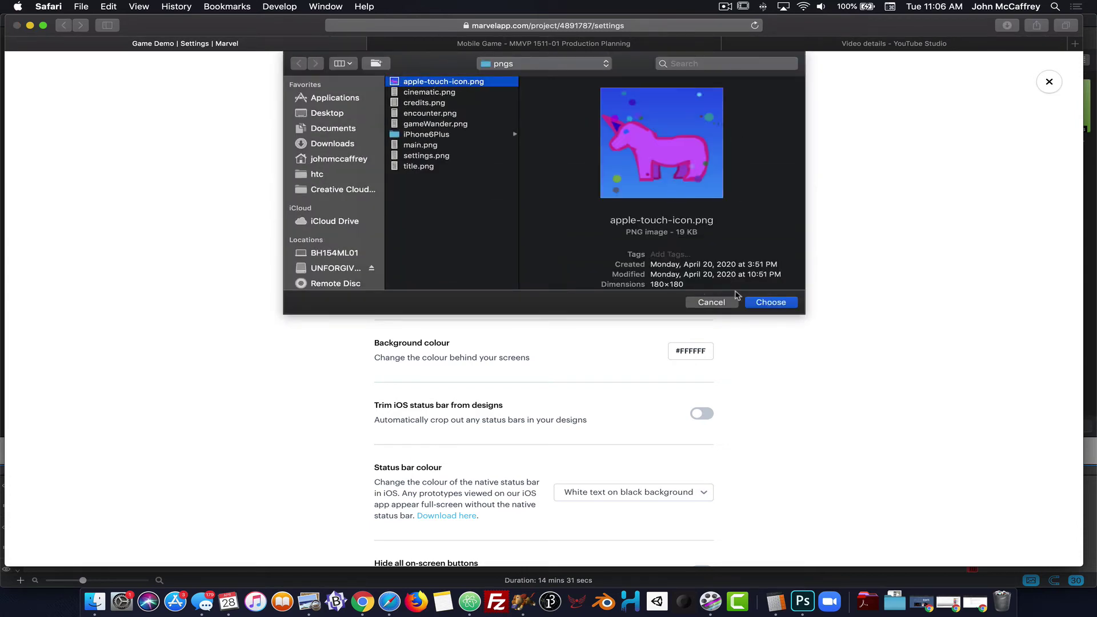
left_click(776, 302)
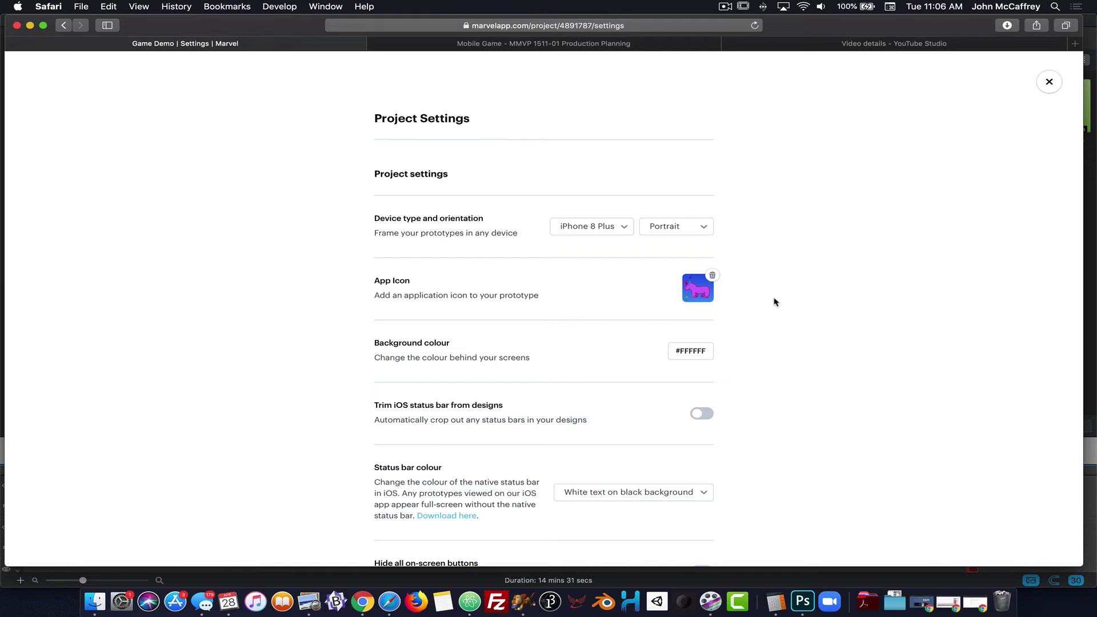
left_click(1049, 82)
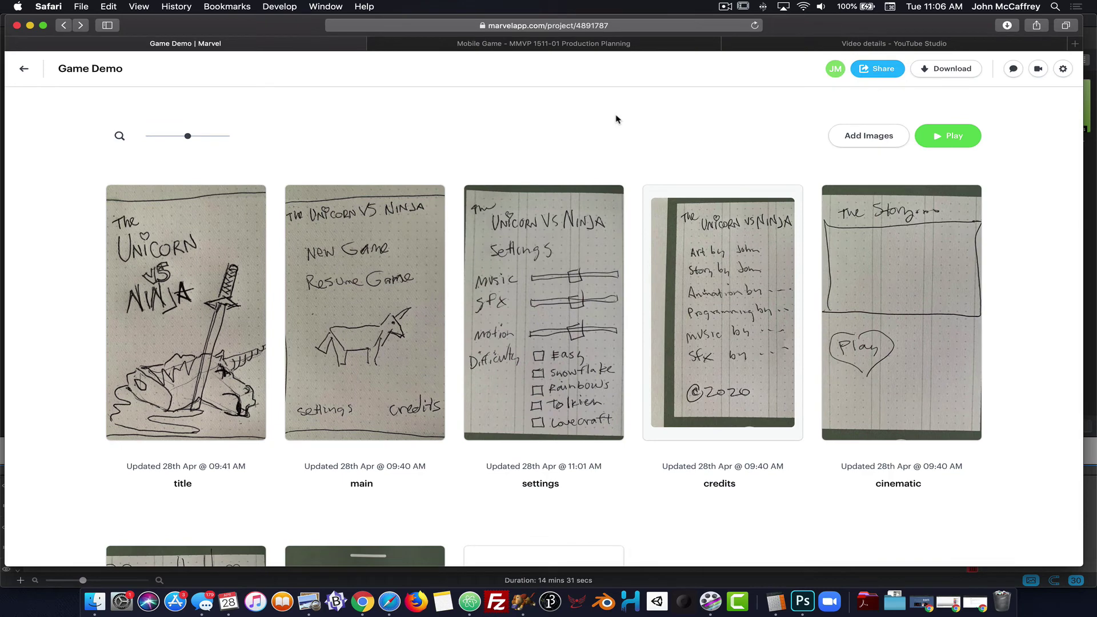
- Return to the projects overview and archive the Game Demo project
key("super+bracketleft")
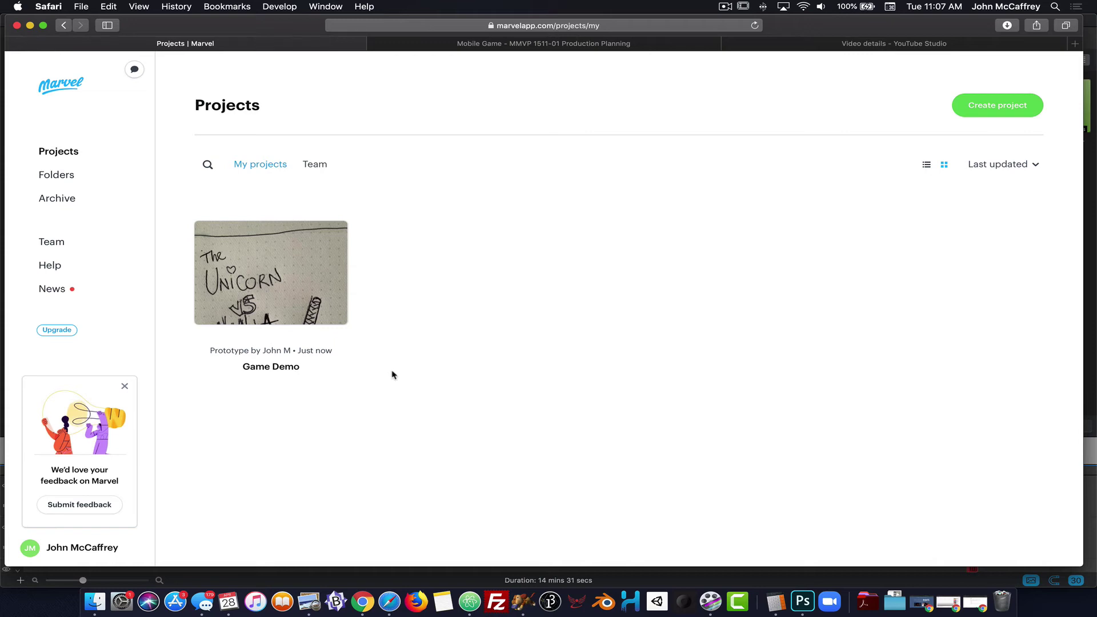
mouse_move(289, 276)
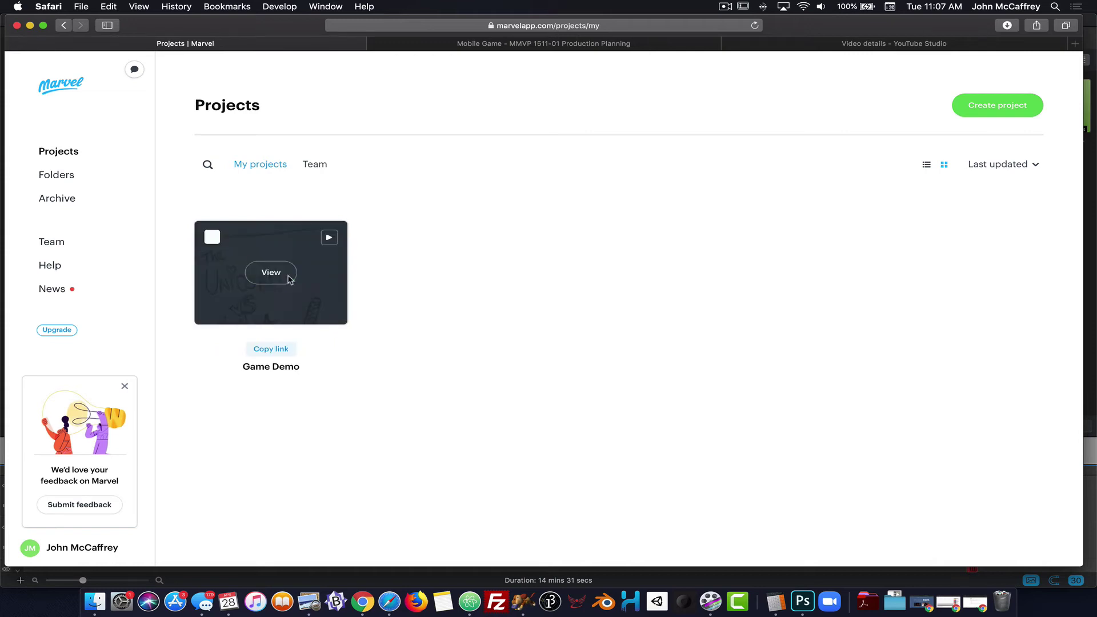
left_click(210, 238)
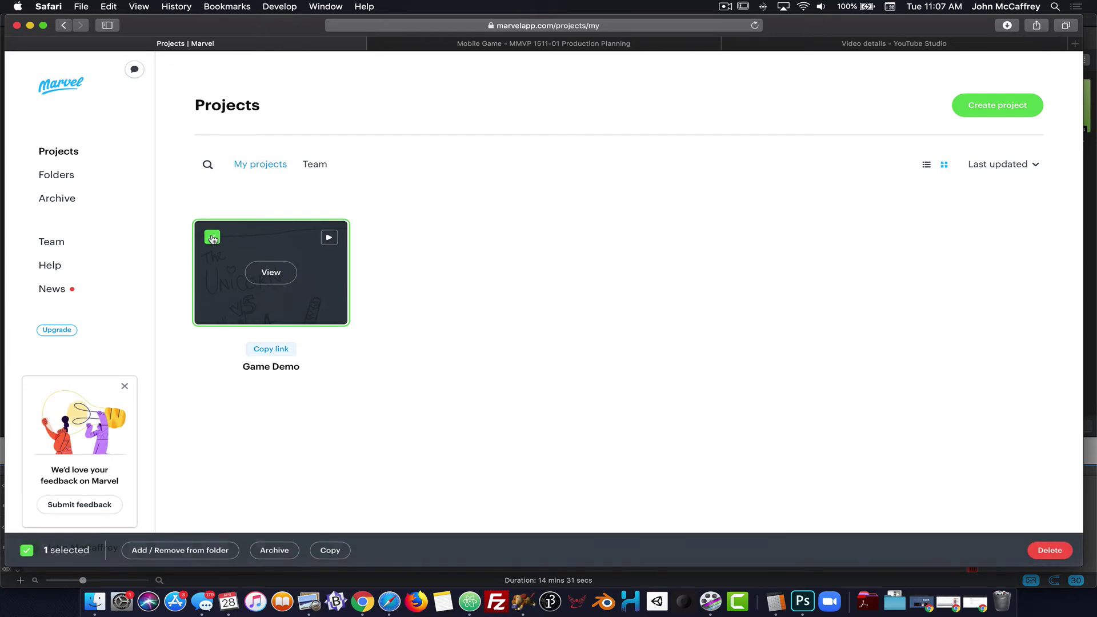
left_click(275, 549)
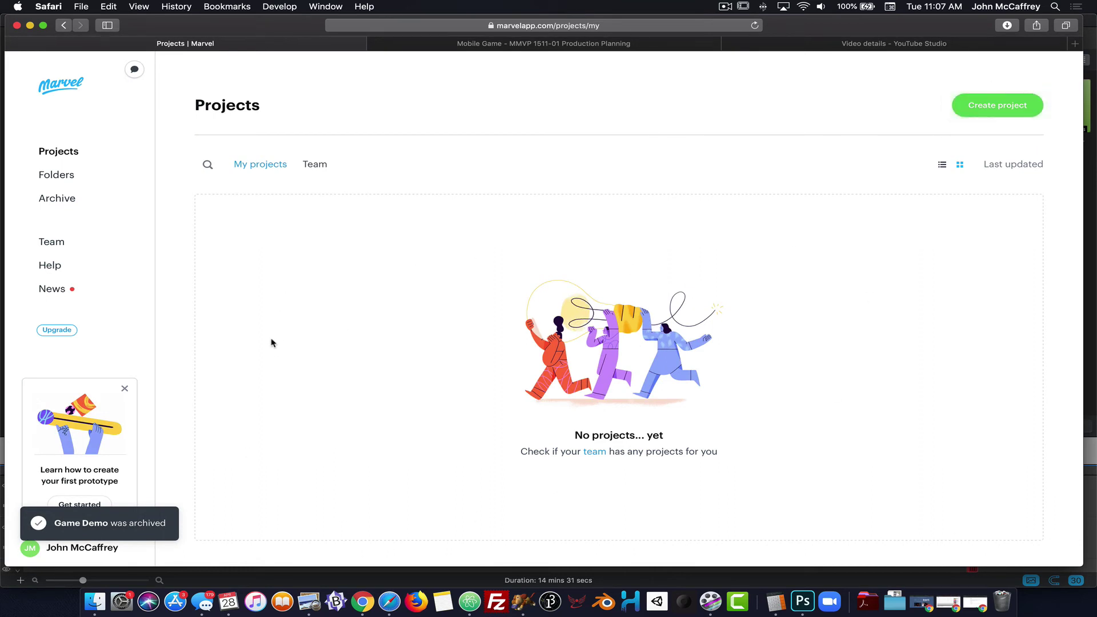
- Open the project archive and locate the Game Demo project there
left_click(60, 201)
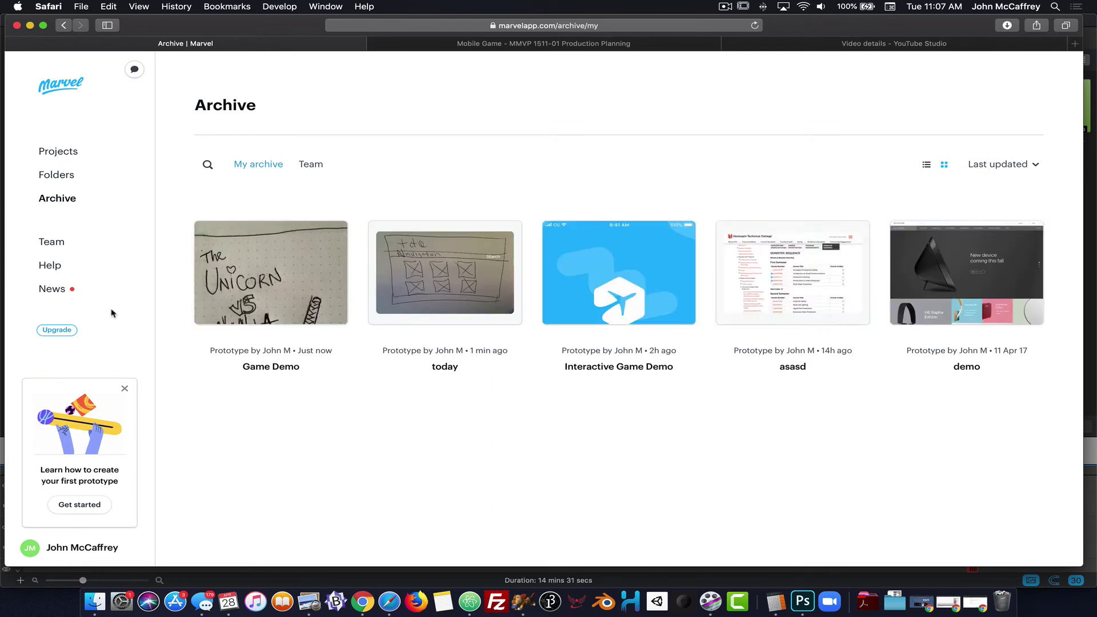
mouse_move(249, 286)
mouse_move(252, 300)
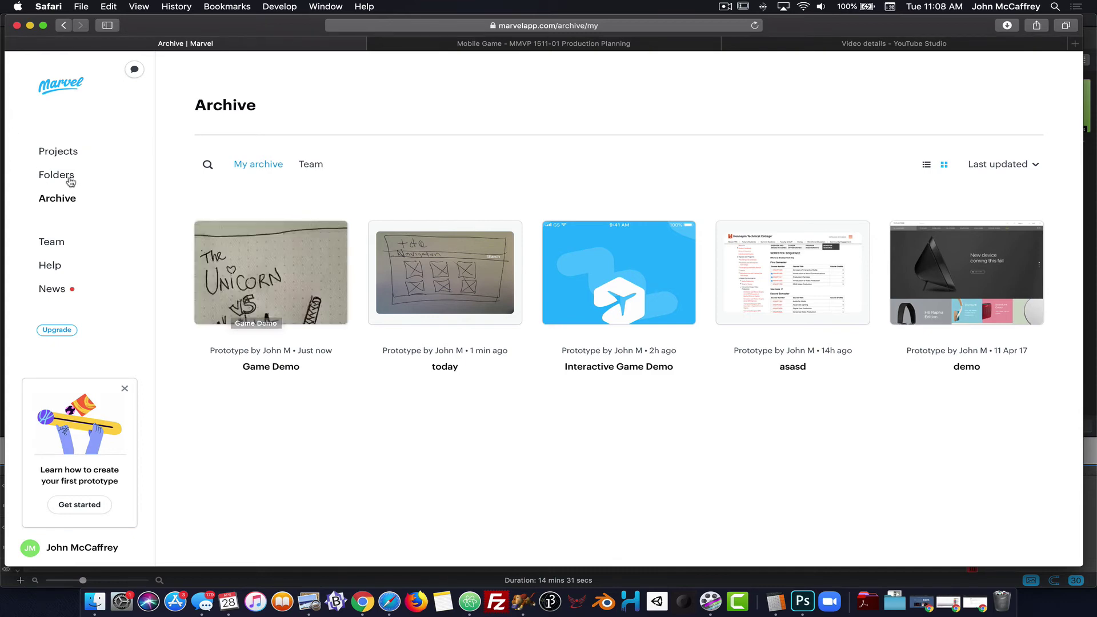
- Create a new prototype project named "marvel art demo" with the iPhone 8 Plus project type
left_click(73, 154)
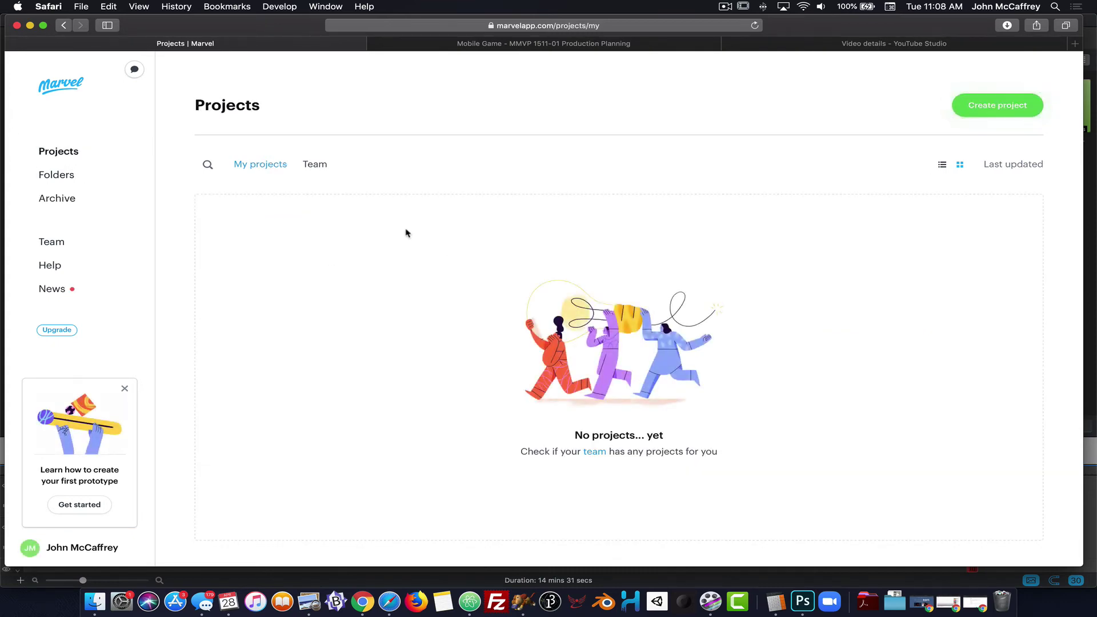
left_click(1005, 112)
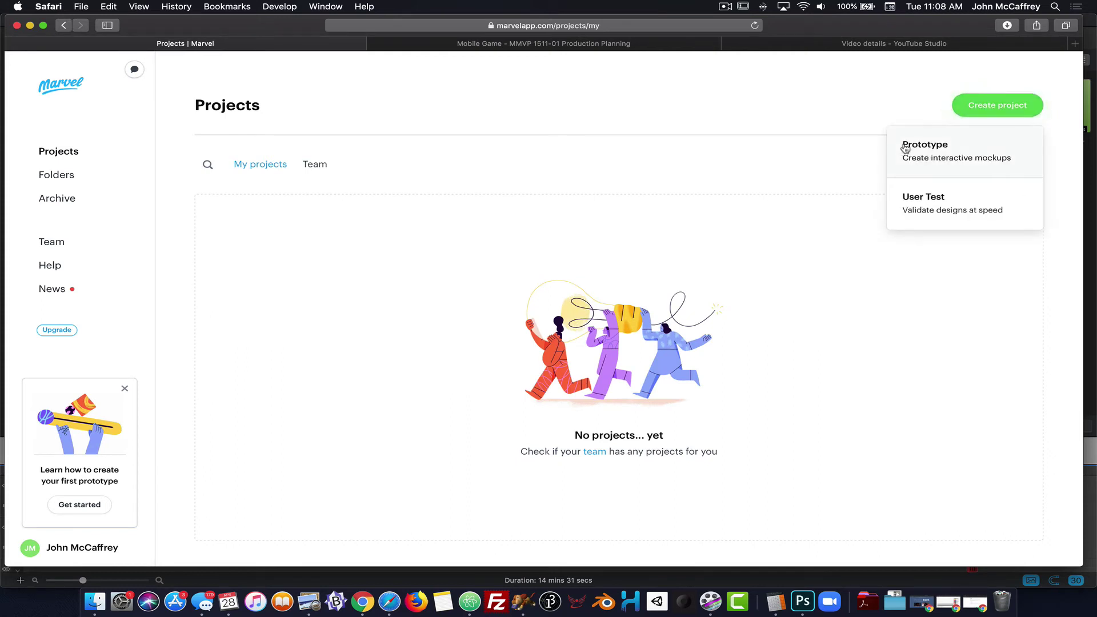
left_click(925, 150)
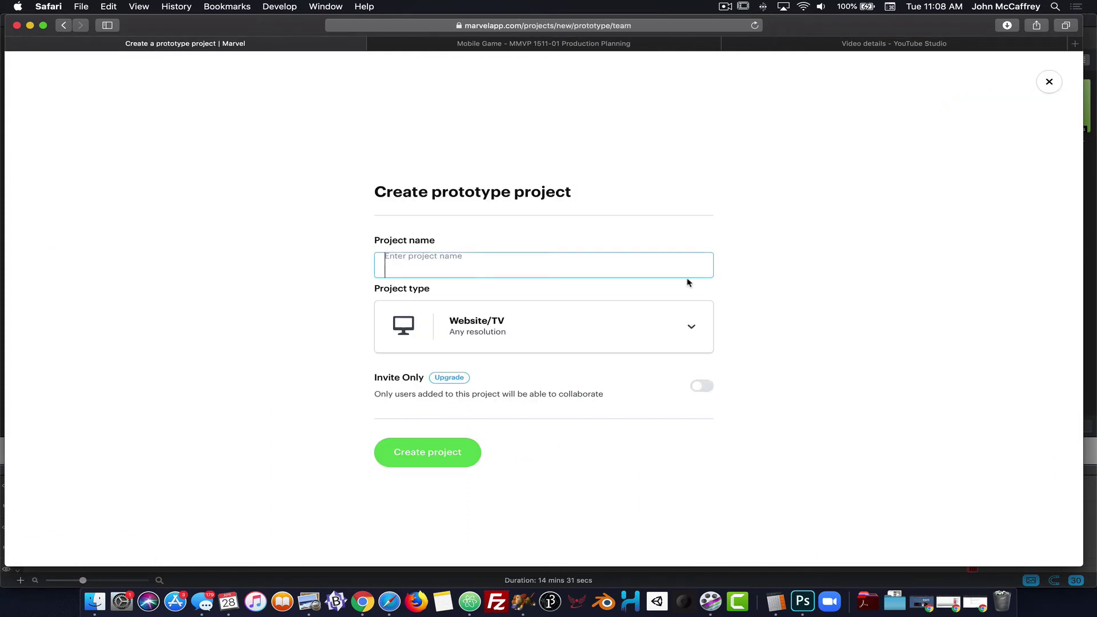
type("marvel art demo")
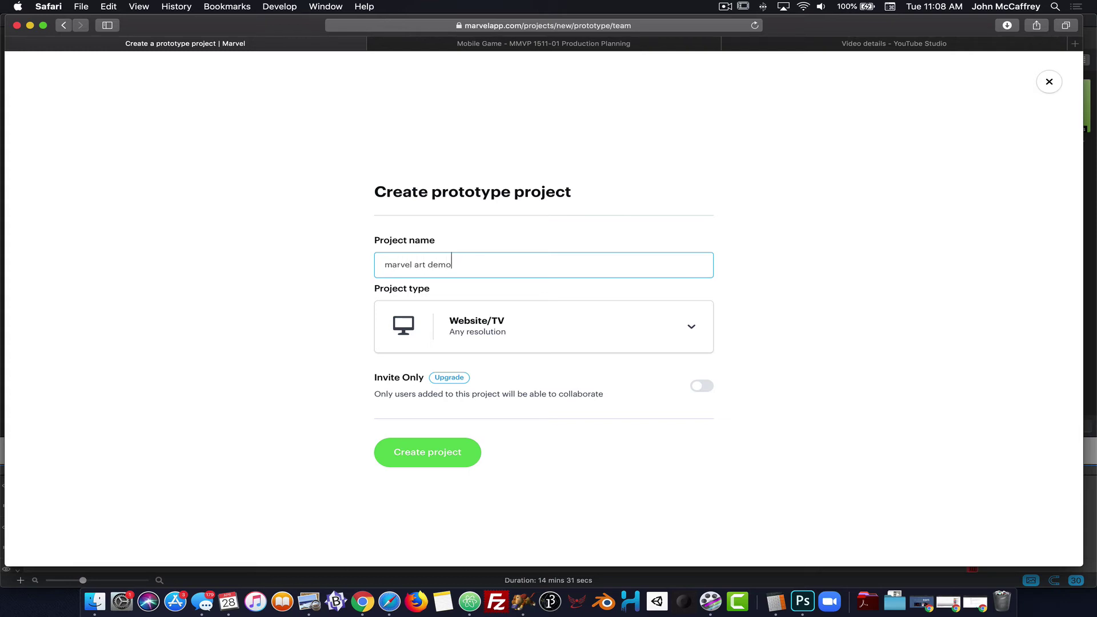
left_click(651, 335)
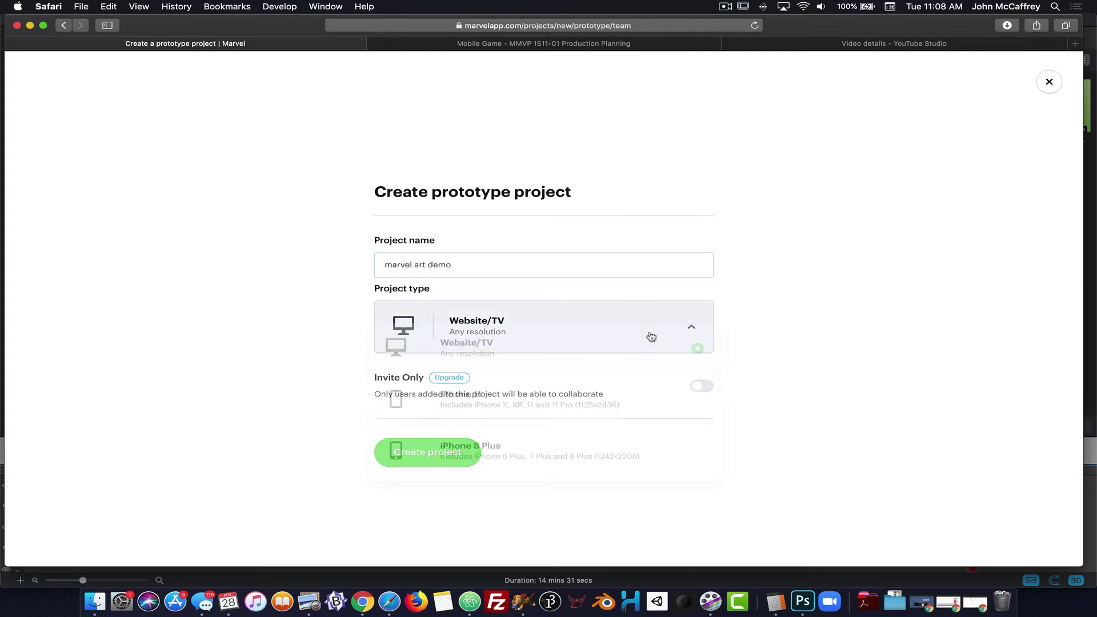
left_click(539, 456)
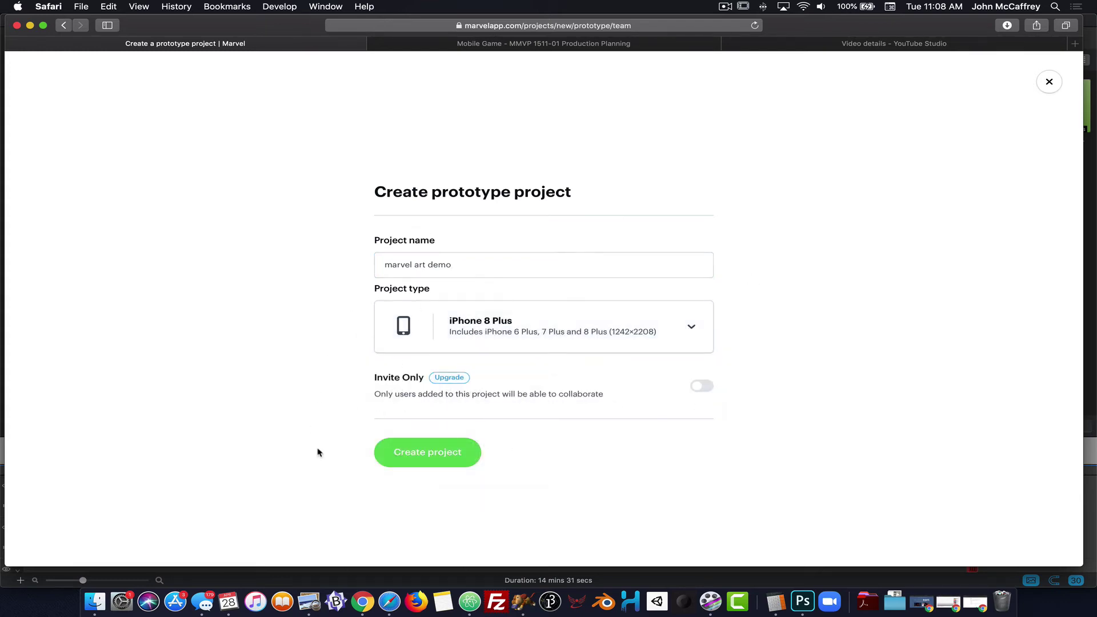
left_click(416, 459)
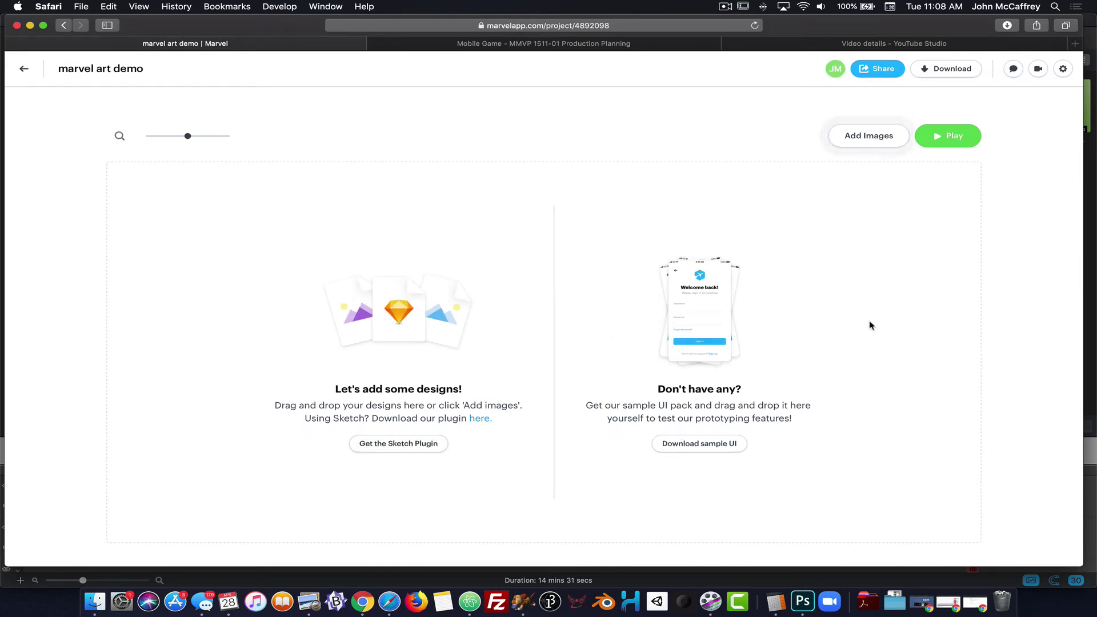
- Upload all the JPG images in the iPhone6Plus folder from the computer to the marvel art demo project
left_click(877, 138)
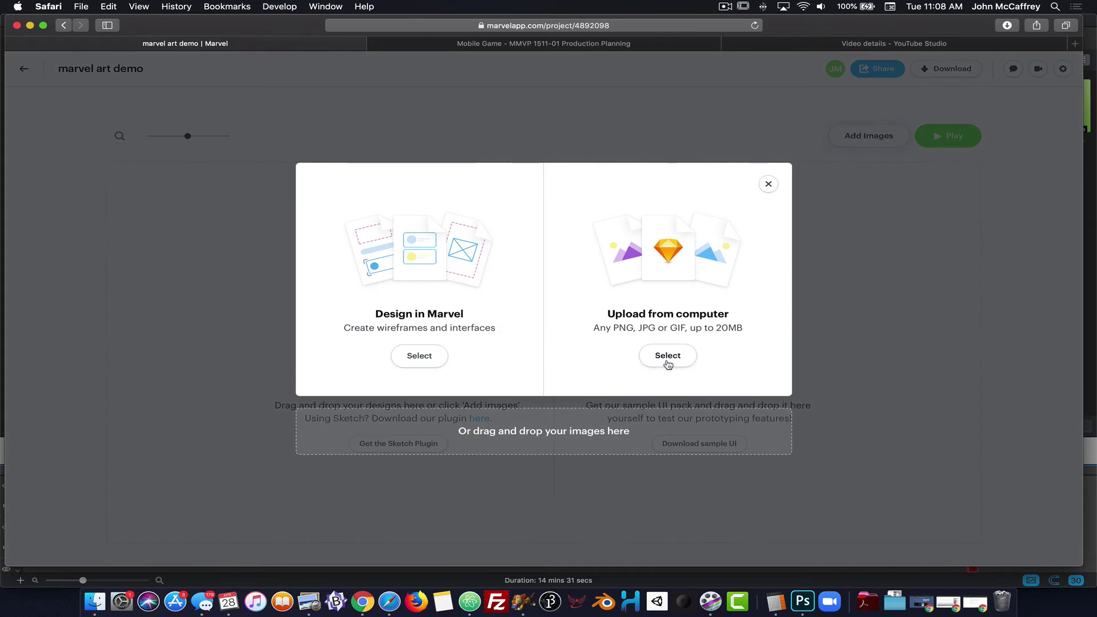
left_click(668, 357)
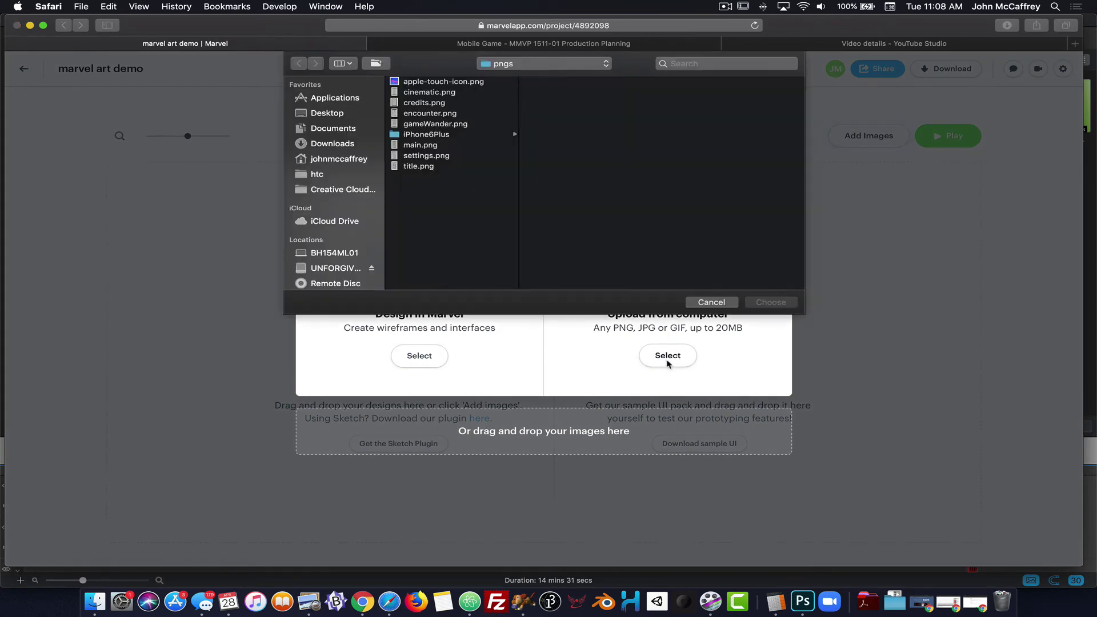
left_click(407, 136)
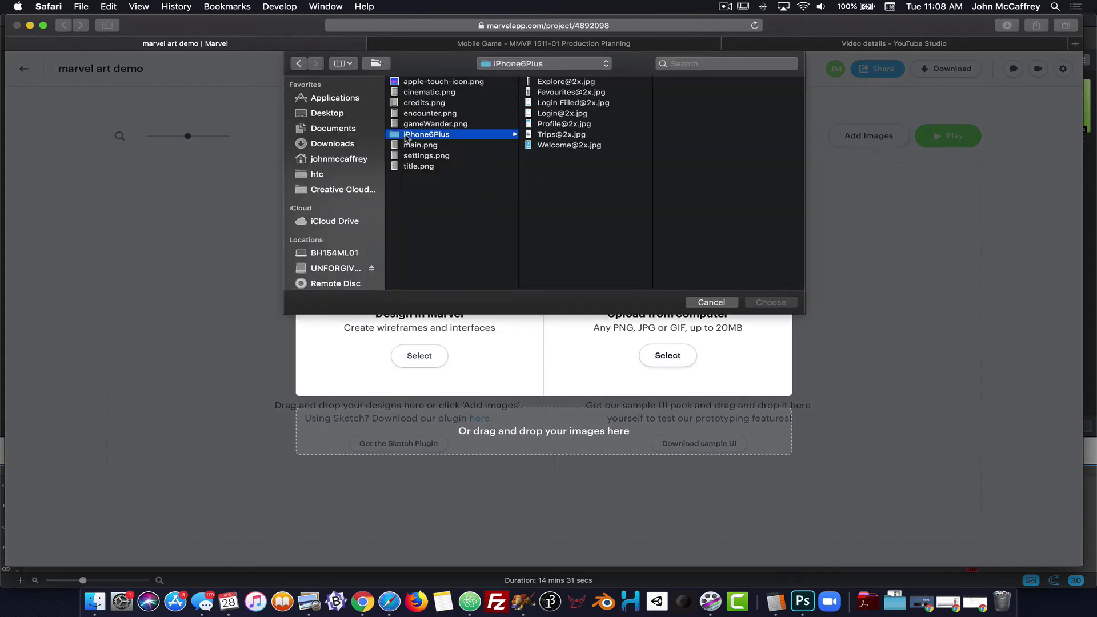
key("super+a")
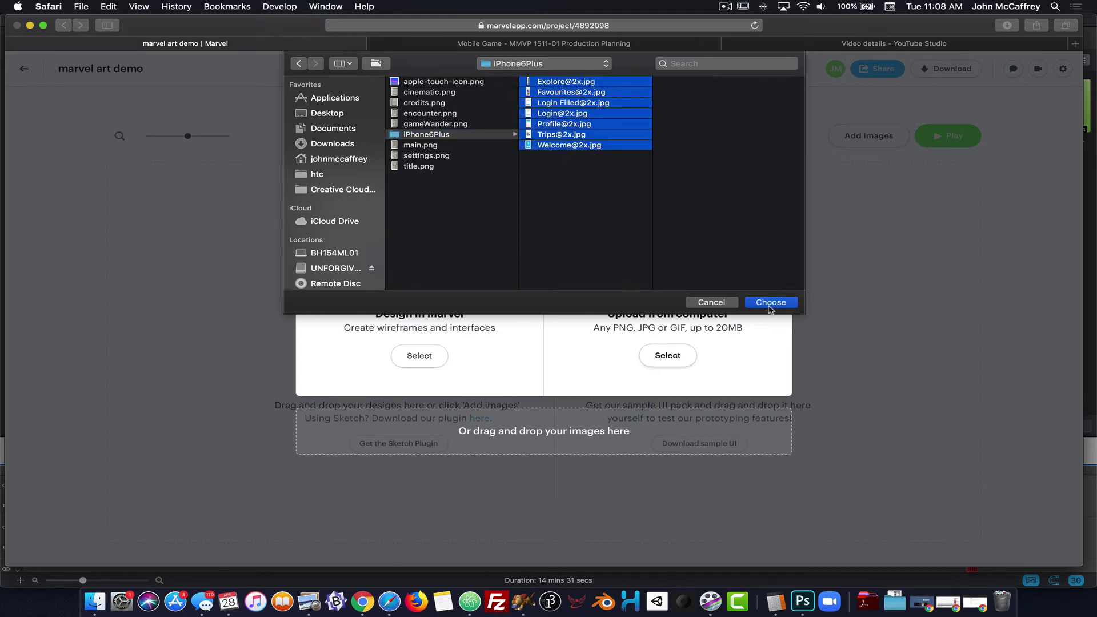
left_click(770, 307)
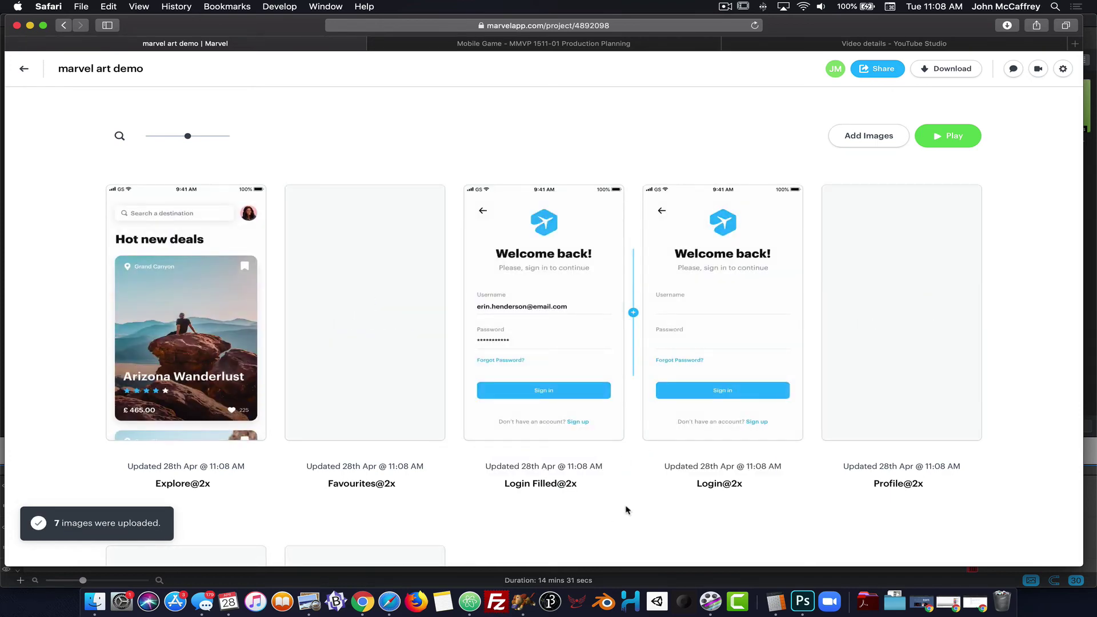
scroll(627, 509, "down", 5)
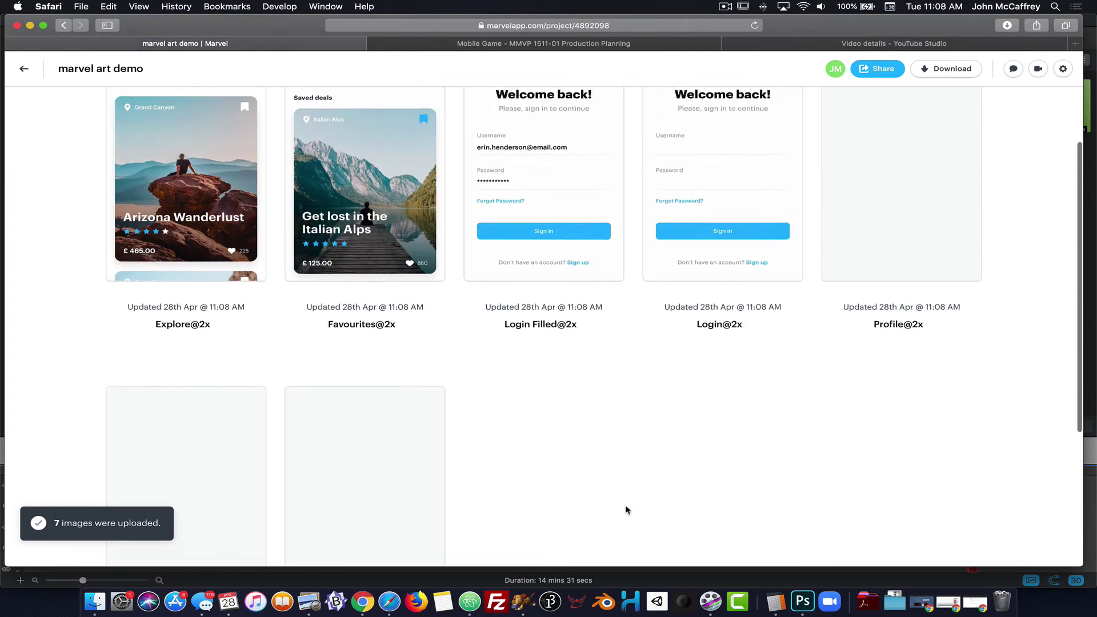
- Reorder the project screens so that Welcome@2x comes first, followed by Login@2x, Login Filled@2x and Profile@2x, ahead of Explore@2x, Favourites@2x and Trips@2x
scroll(626, 509, "down", 4)
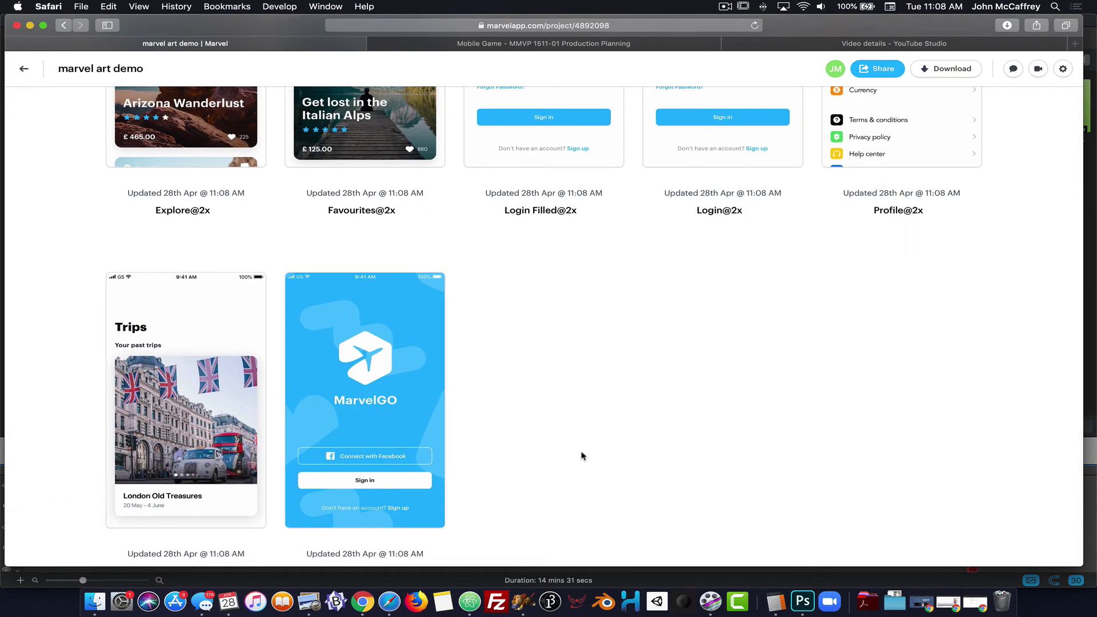
left_click_drag(404, 358, 227, 199)
scroll(262, 228, "up", 5)
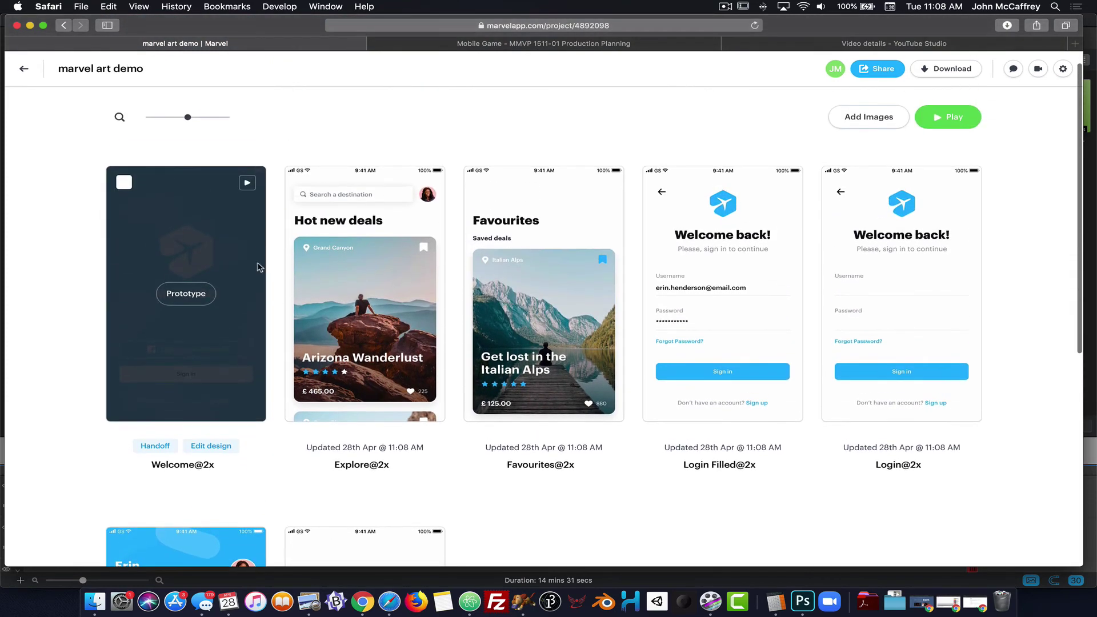
scroll(54, 474, "down", 3)
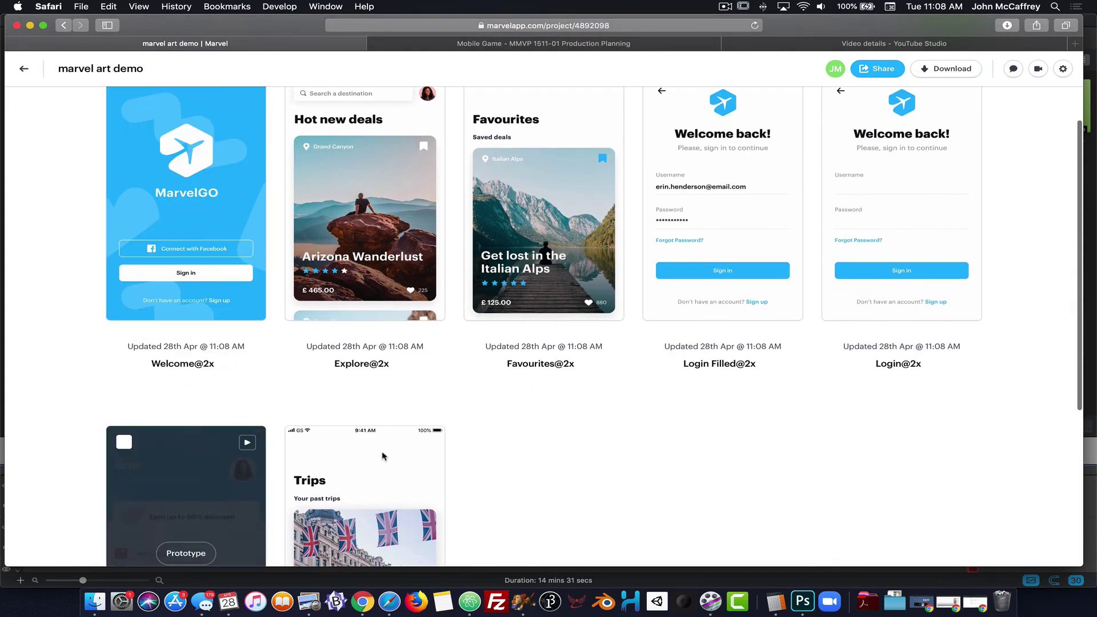
left_click_drag(899, 146, 366, 143)
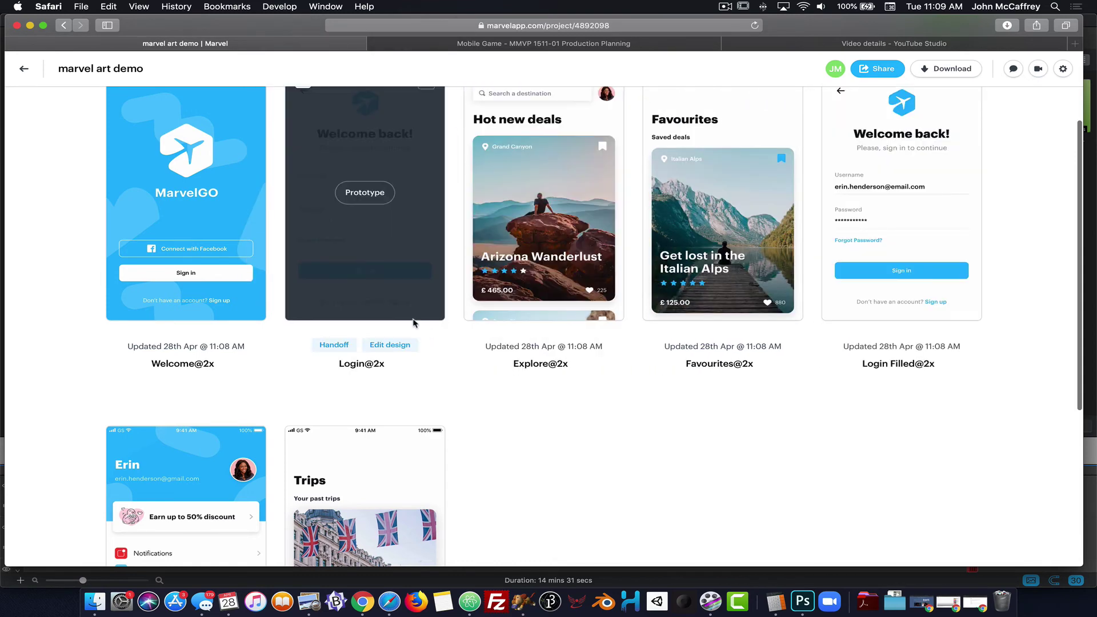
left_click_drag(906, 122, 541, 178)
left_click_drag(147, 464, 686, 120)
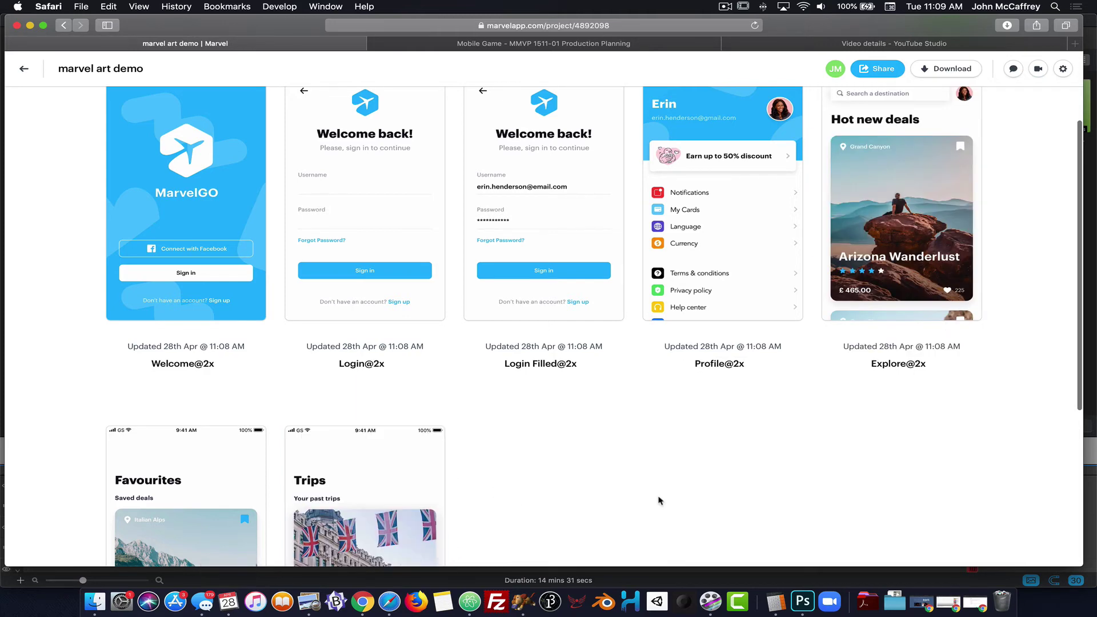
scroll(707, 482, "down", 5)
scroll(707, 482, "up", 4)
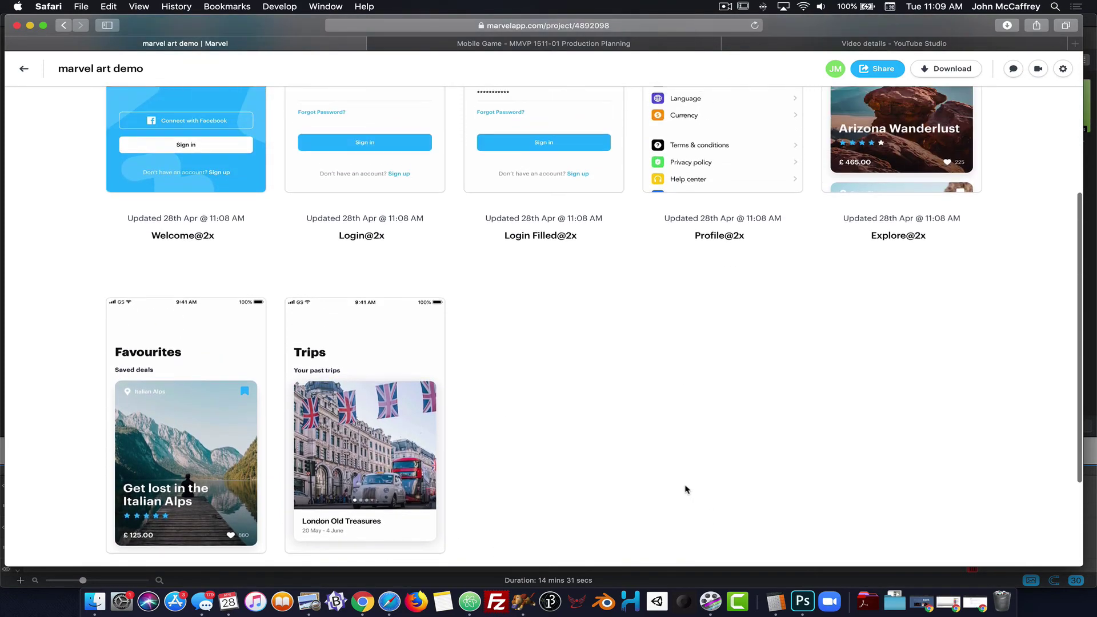
scroll(242, 507, "down", 5)
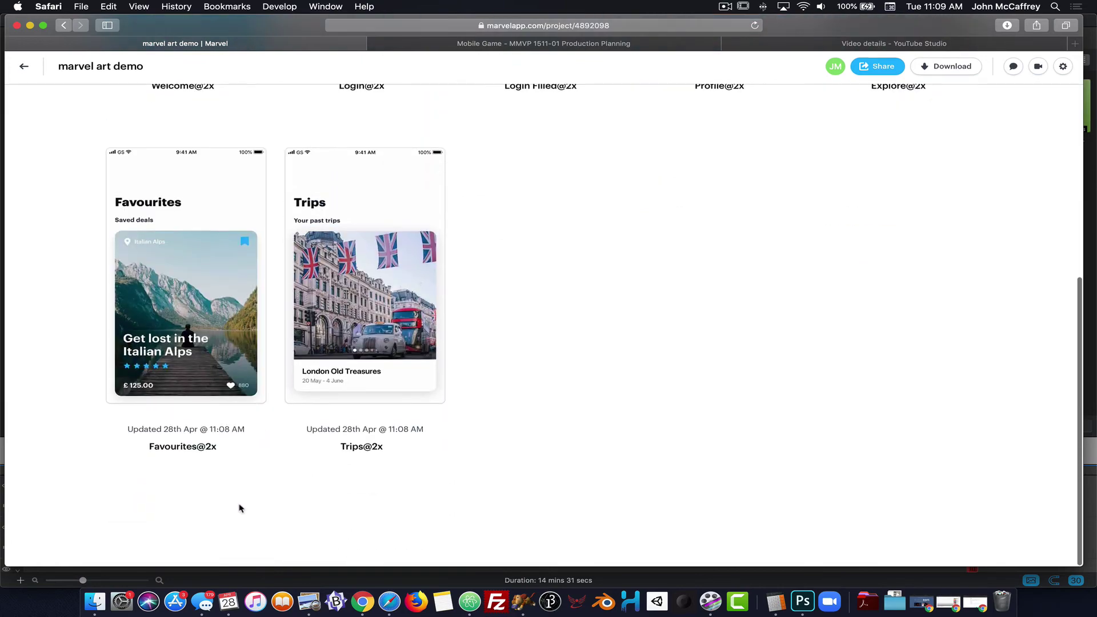
scroll(240, 507, "up", 9)
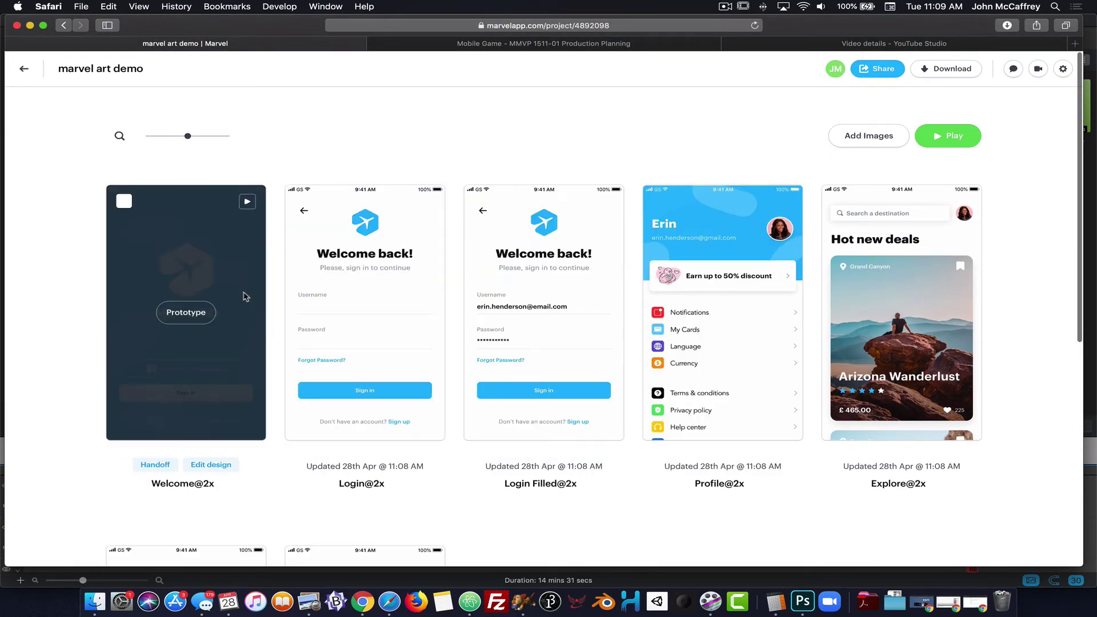
- On the Welcome@2x screen, add a hotspot over the Sign in button that links to Login@2x with a Fade transition
left_click(189, 314)
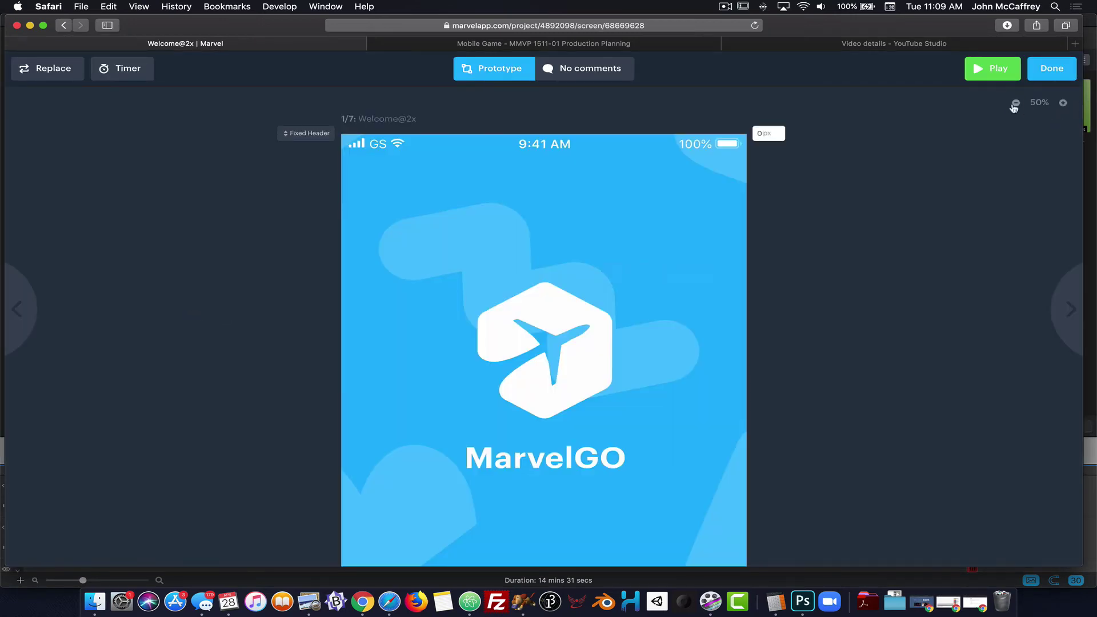
left_click(1016, 103)
left_click(1016, 103)
left_click(1016, 104)
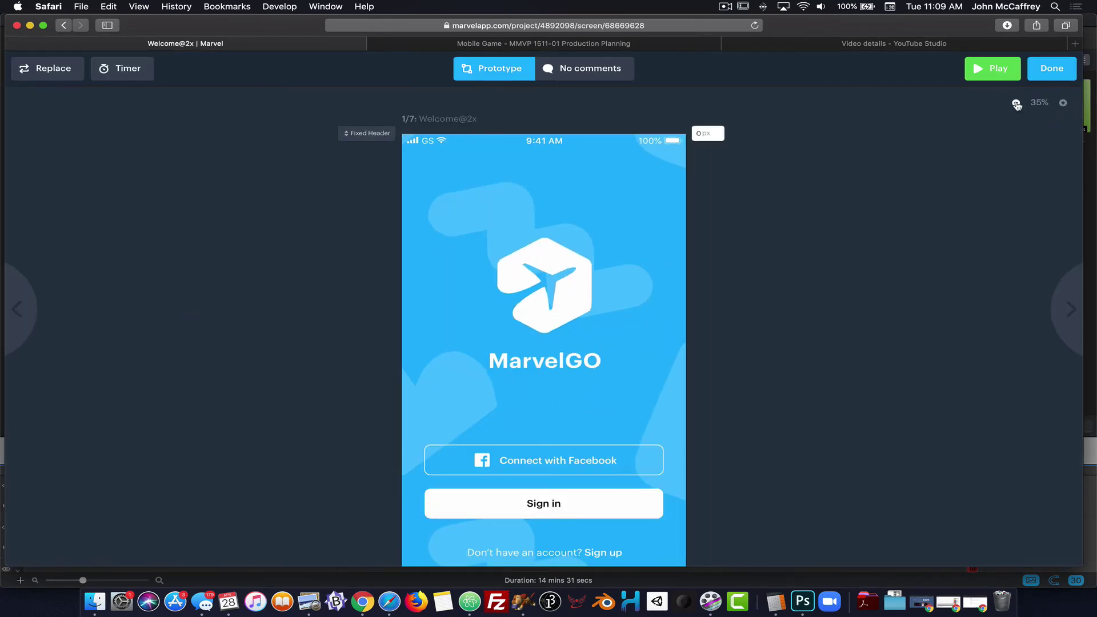
left_click(1016, 103)
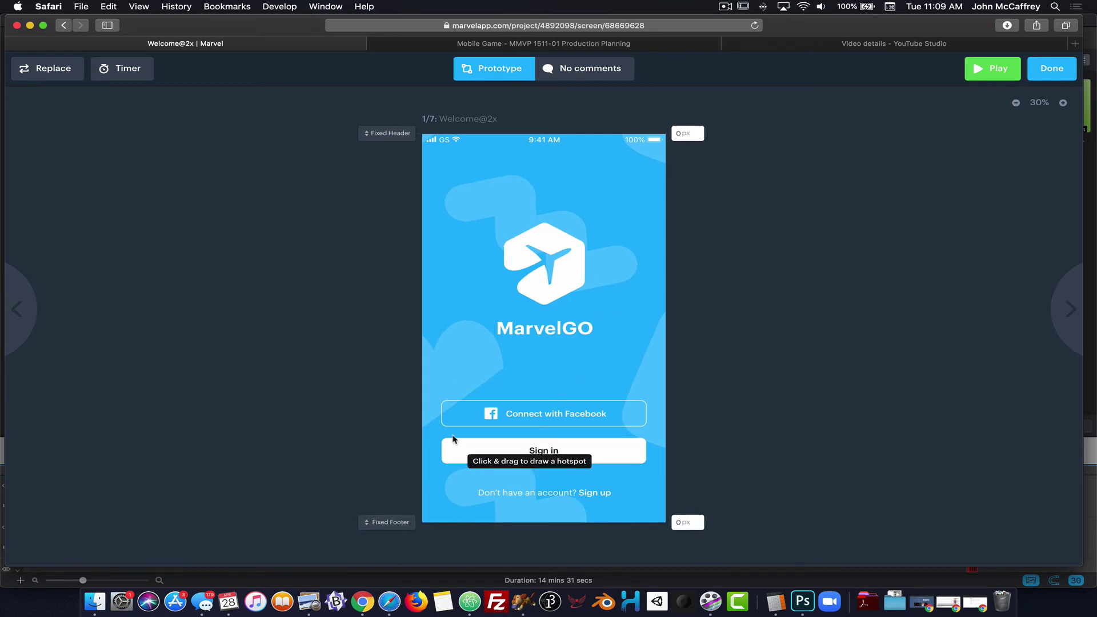
left_click_drag(439, 439, 647, 463)
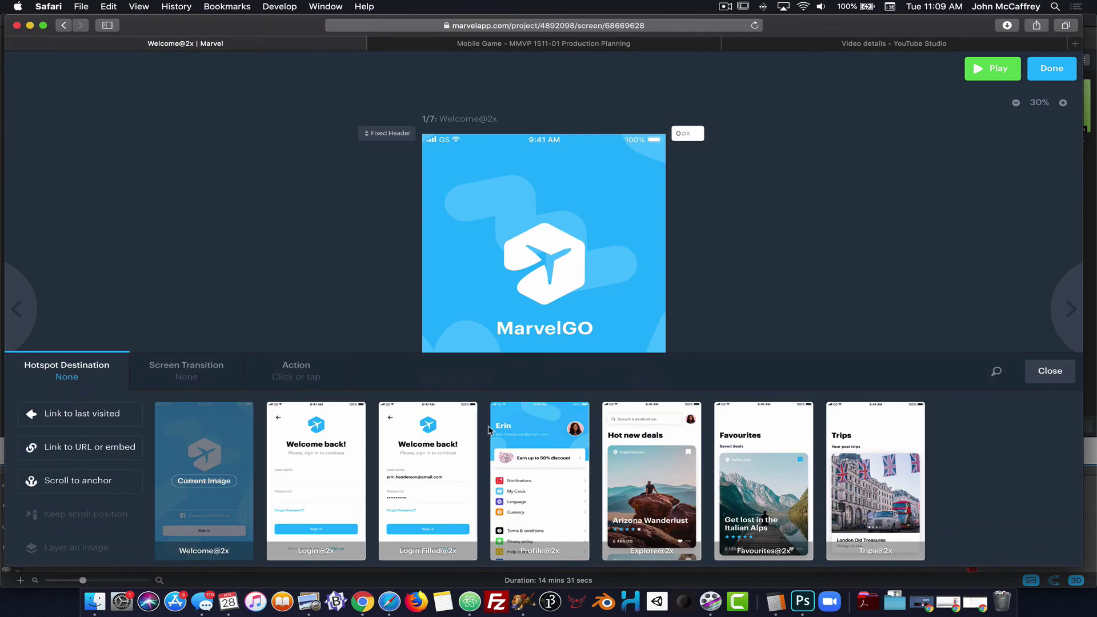
left_click(327, 466)
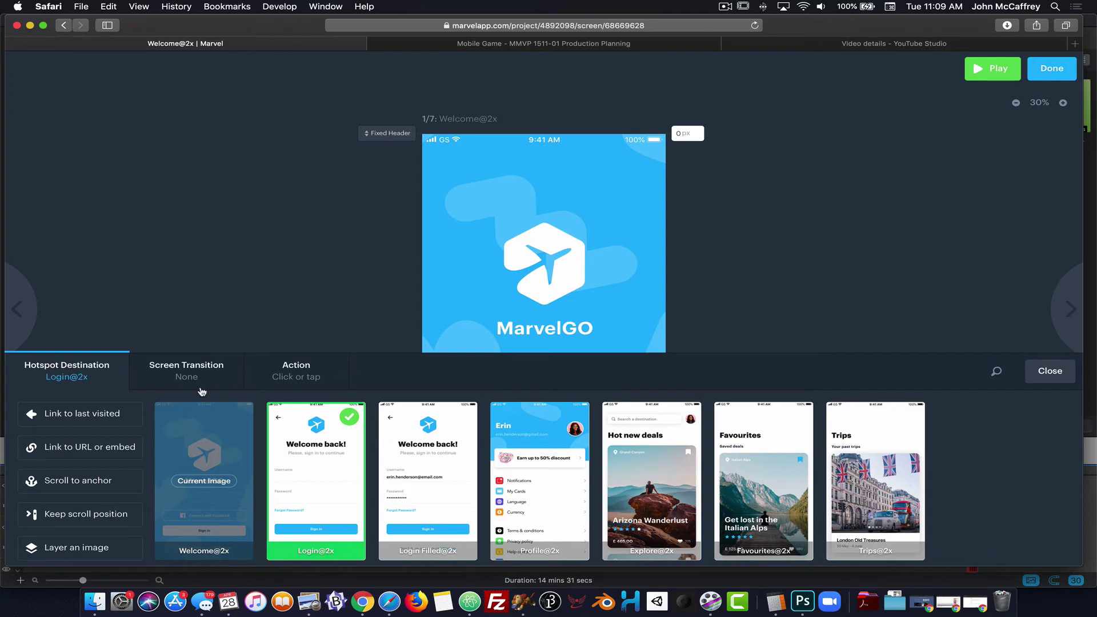
left_click(181, 370)
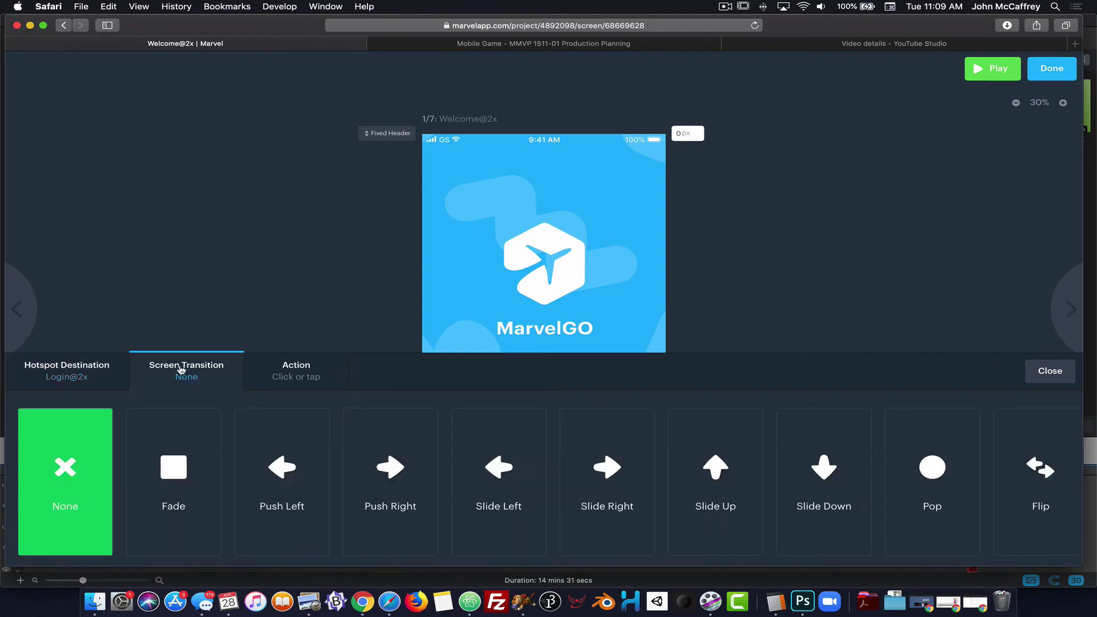
left_click(190, 465)
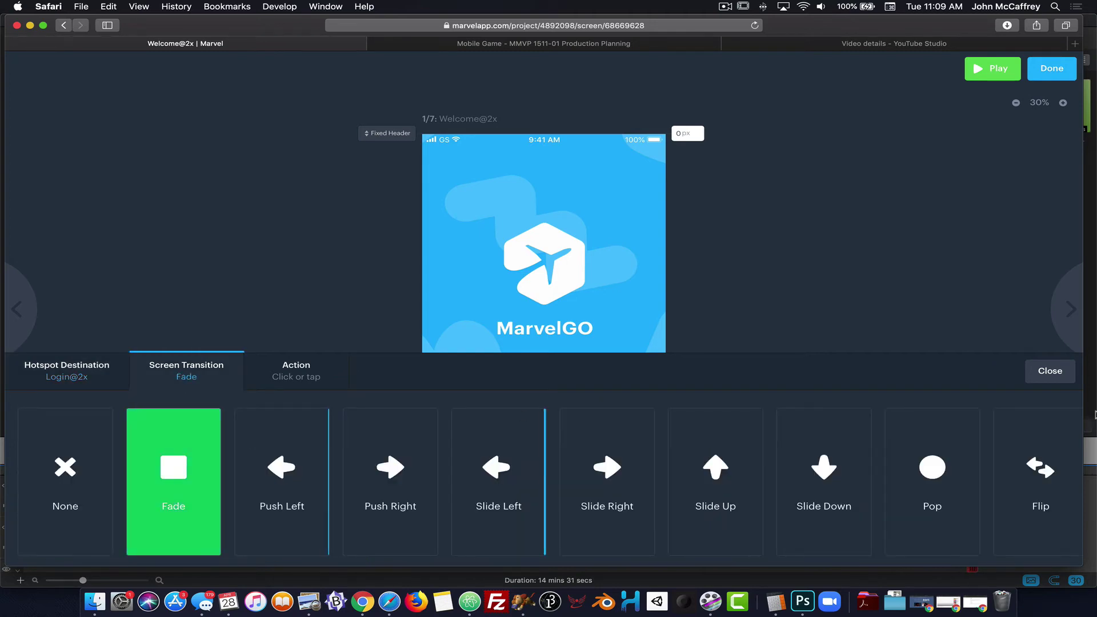
left_click(1050, 371)
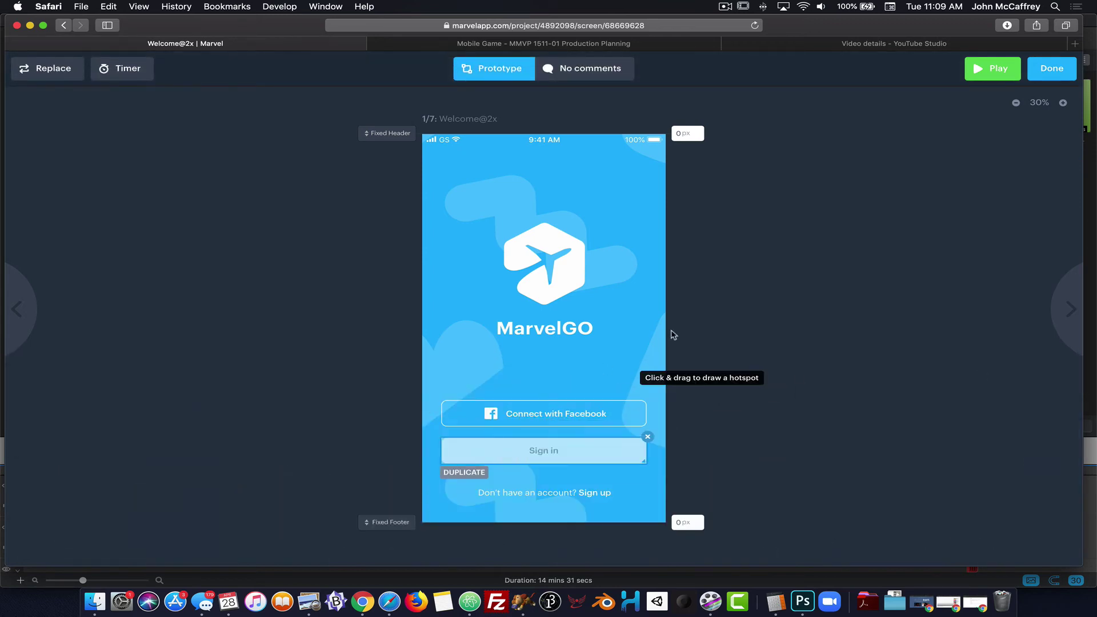
- On the Login@2x screen, add a hotspot over the Username field that links to Login Filled@2x with a Fade transition
left_click(1062, 324)
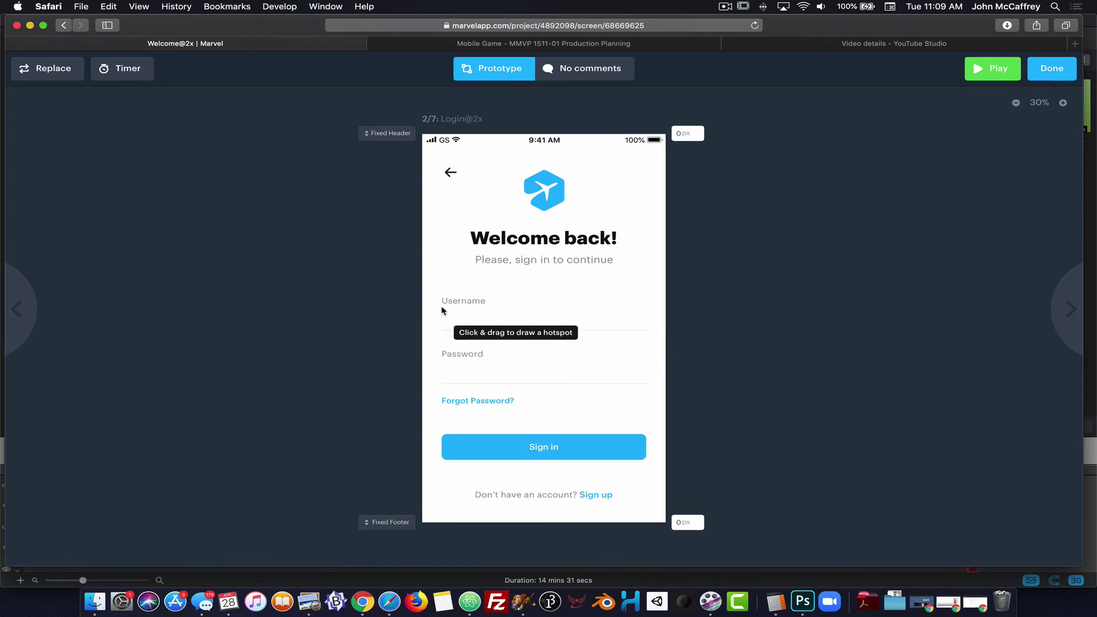
left_click_drag(442, 307, 652, 331)
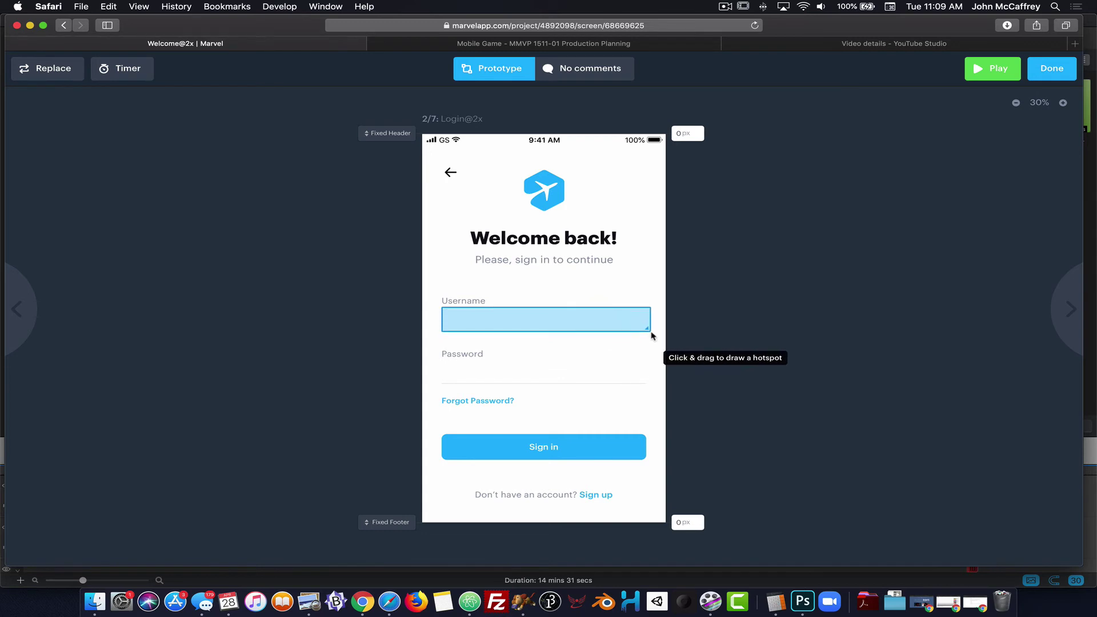
left_click(421, 440)
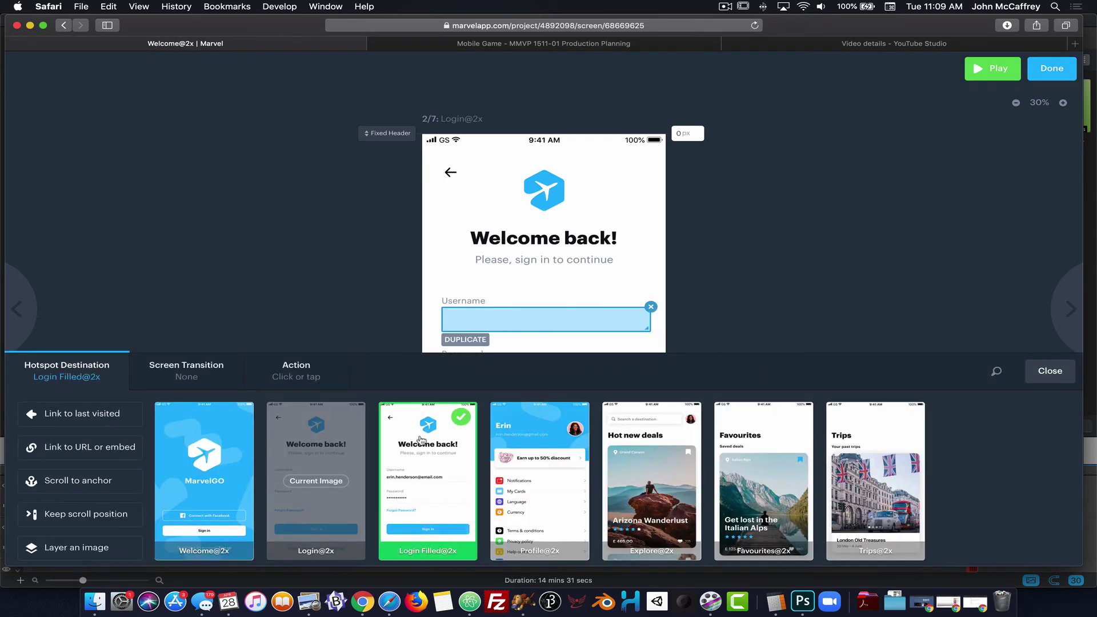
left_click(181, 375)
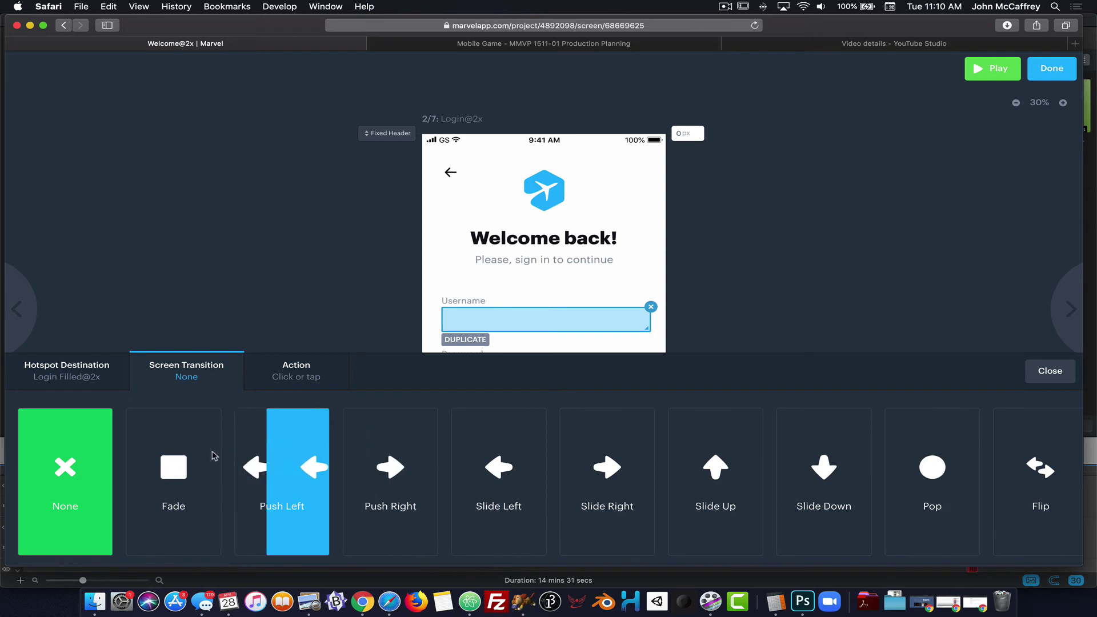
left_click(197, 457)
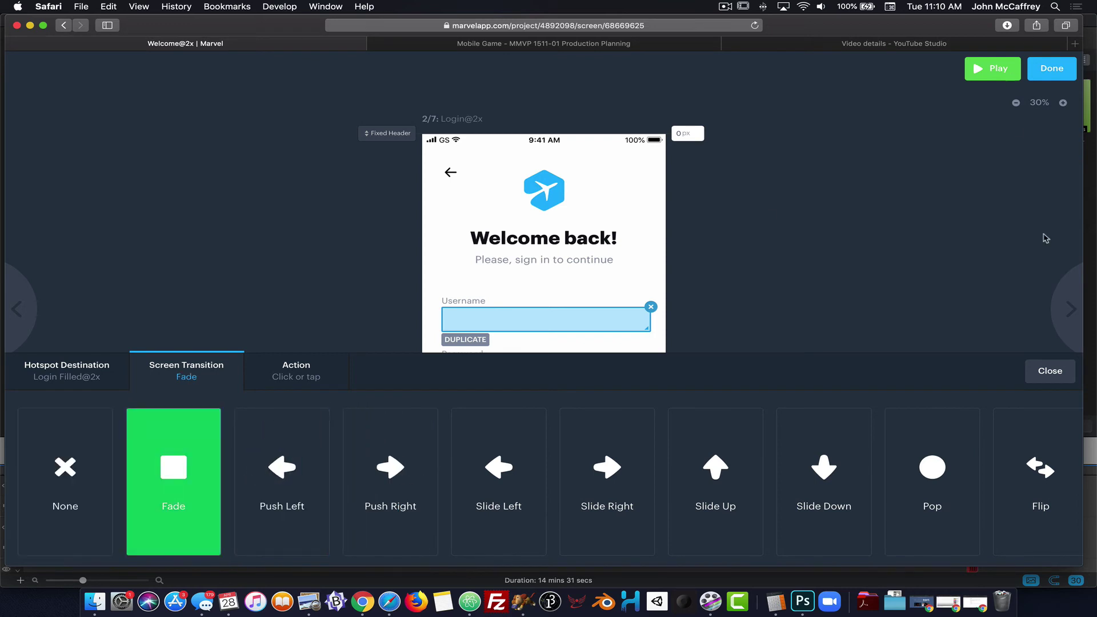
left_click(1050, 370)
- On the Login Filled@2x screen, add a hotspot over the Sign in button that links to Profile@2x with a Push Right transition
left_click(1070, 308)
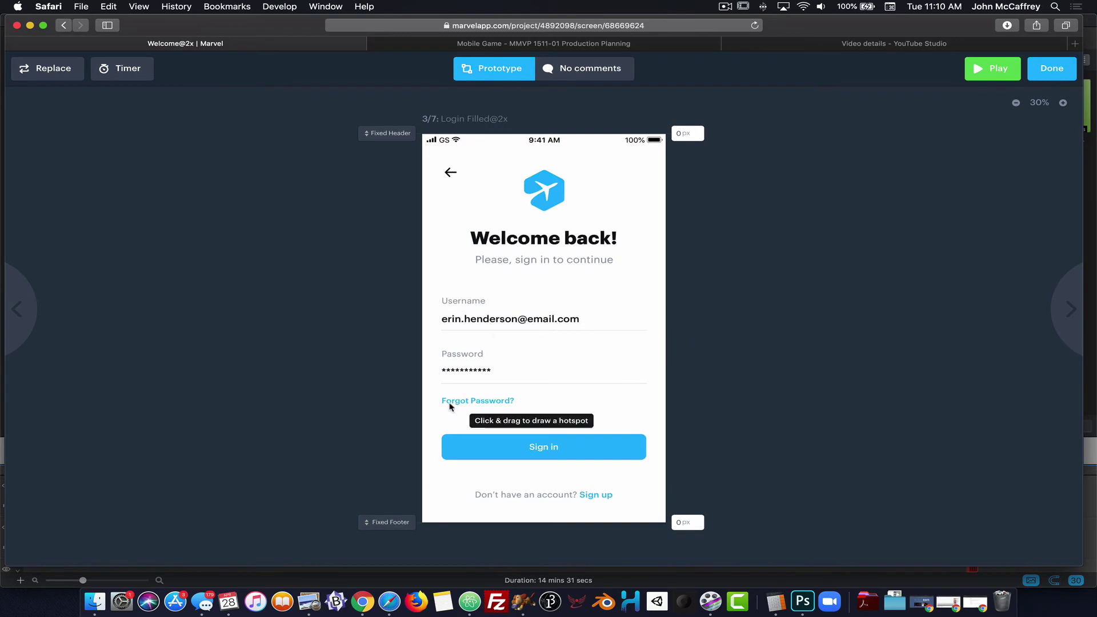
left_click_drag(443, 433, 648, 458)
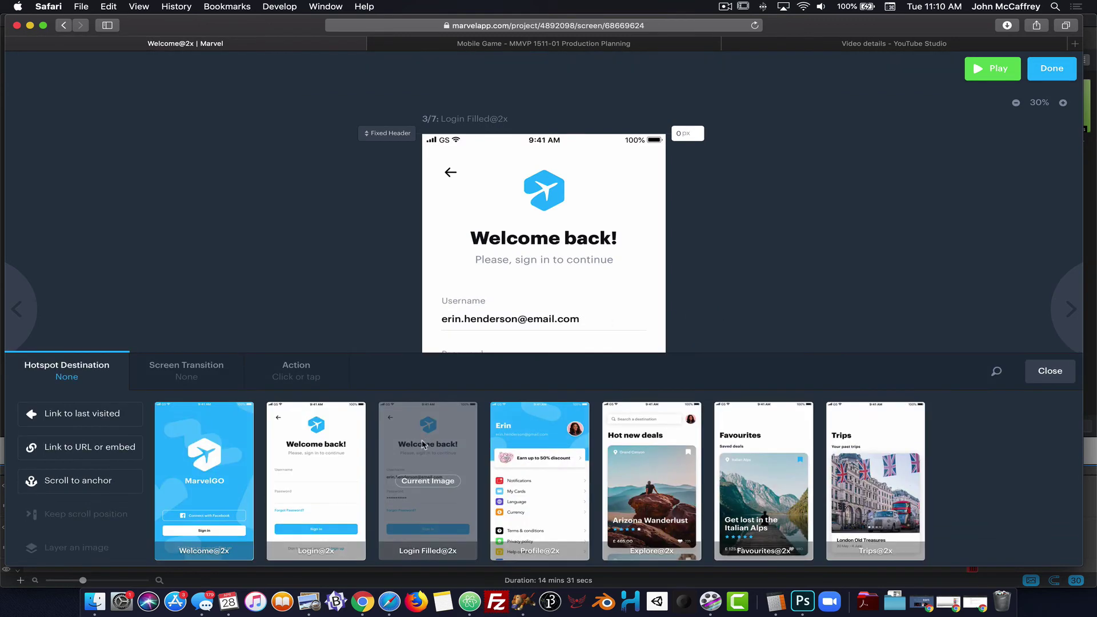
left_click(541, 433)
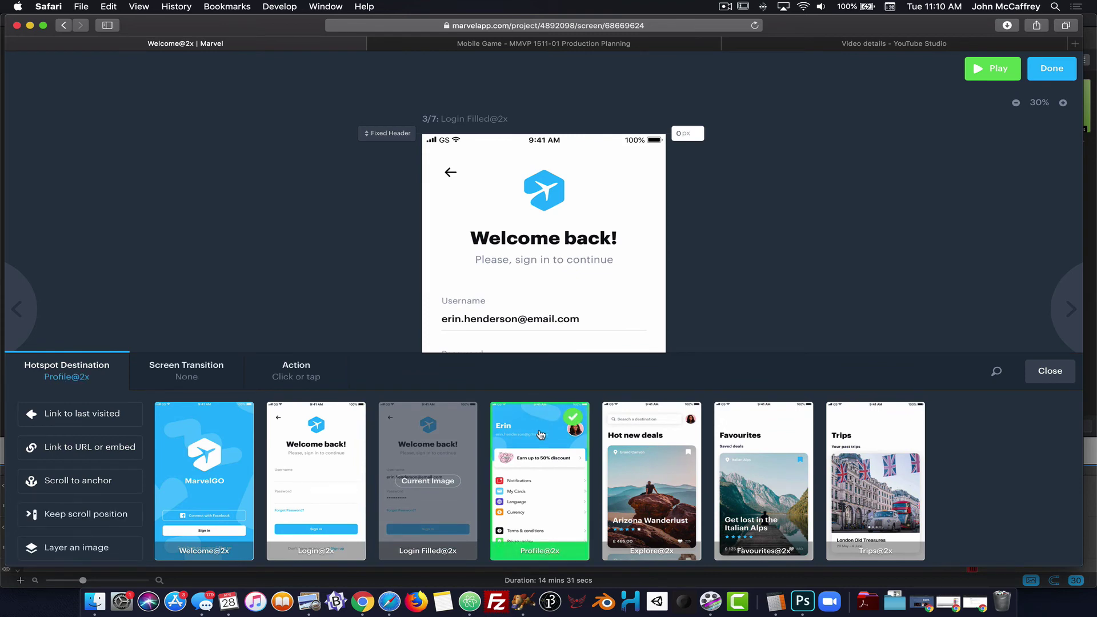
left_click(171, 372)
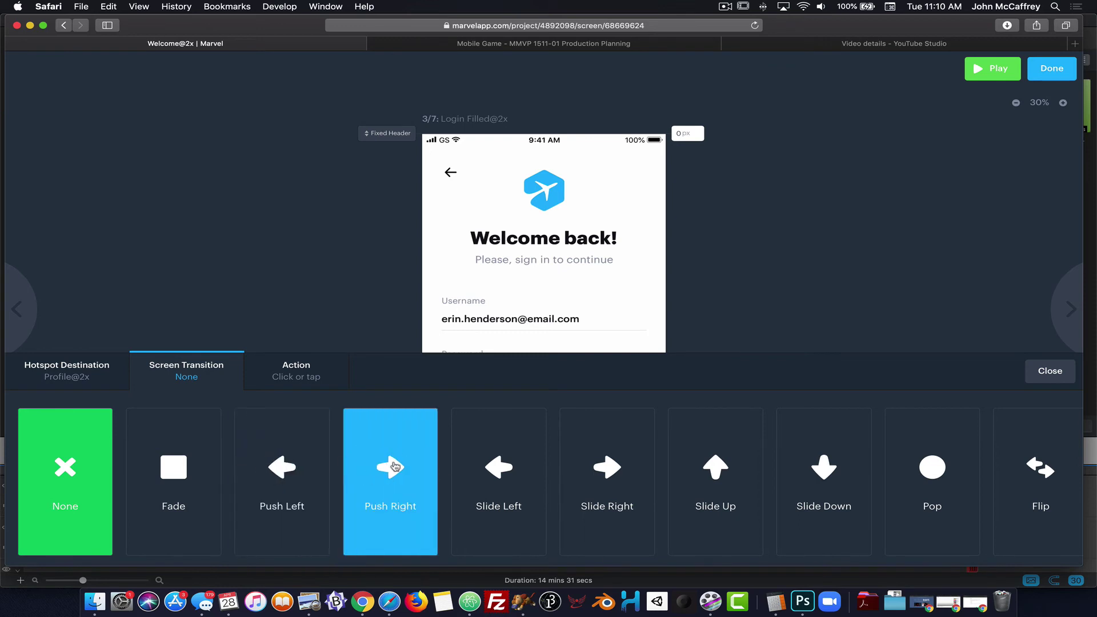
left_click(394, 466)
left_click(1045, 373)
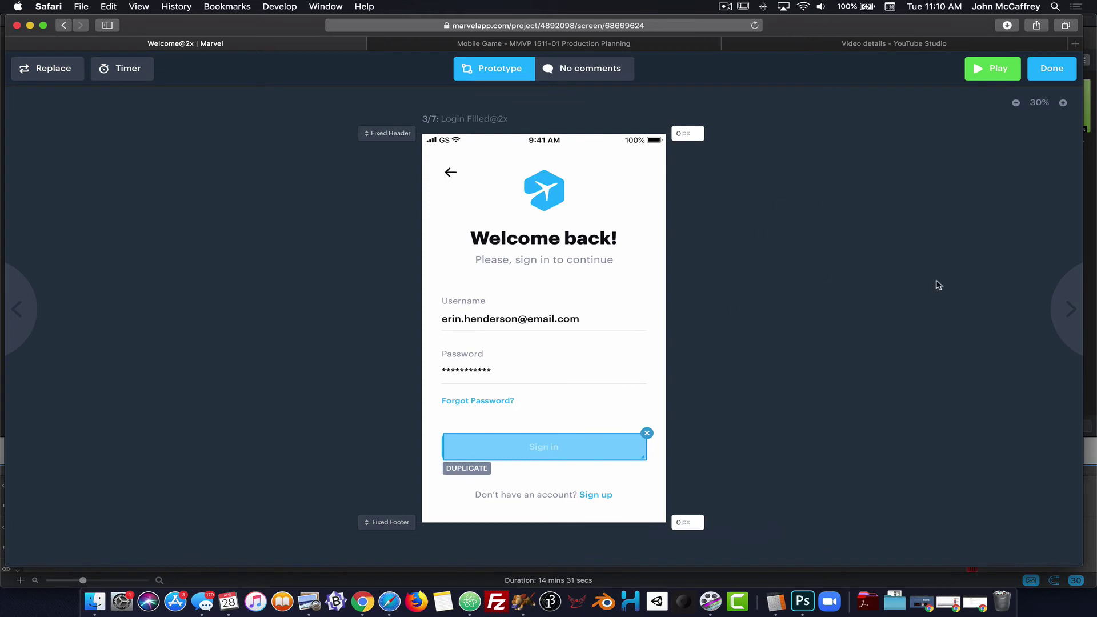
- Open the Profile@2x screen for prototyping and examine its full length, including the navigation bar below the menu list
left_click(1065, 309)
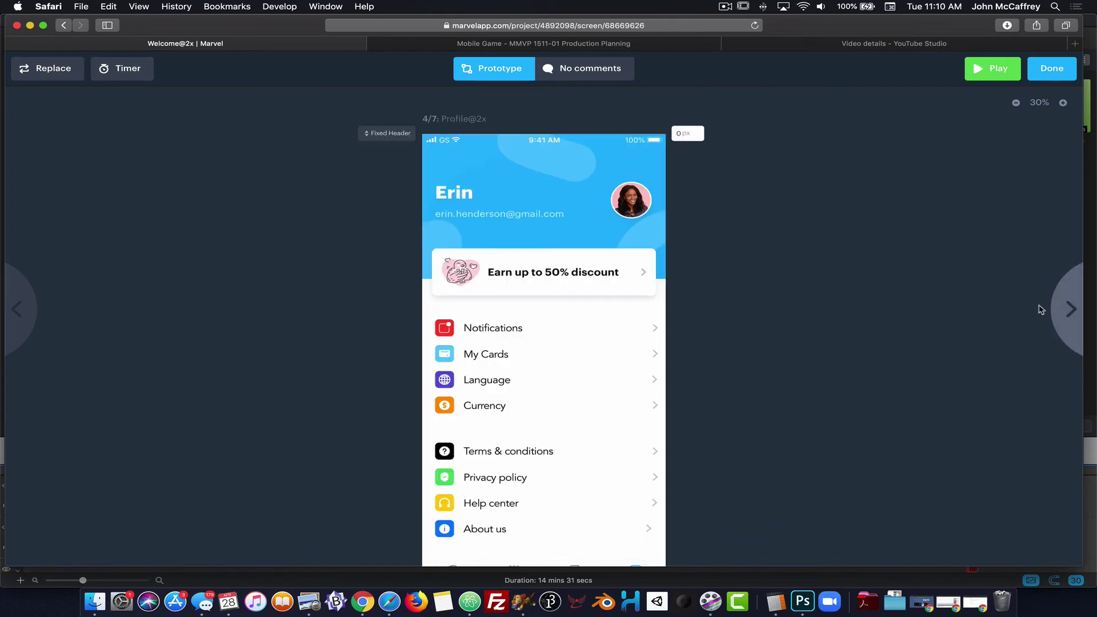
scroll(541, 401, "down", 5)
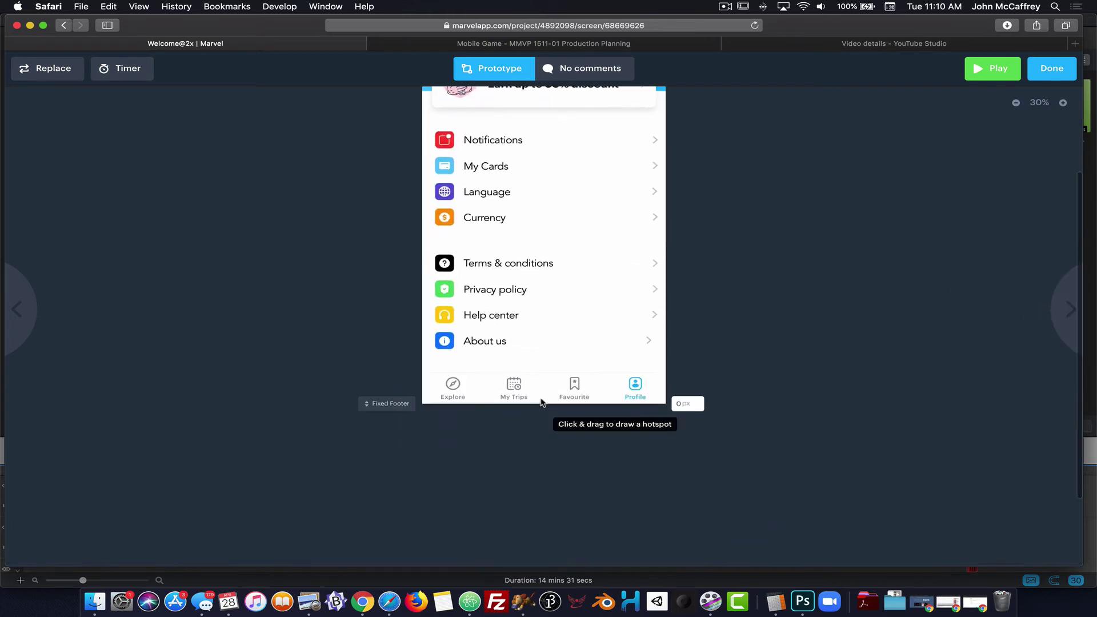
scroll(354, 272, "up", 5)
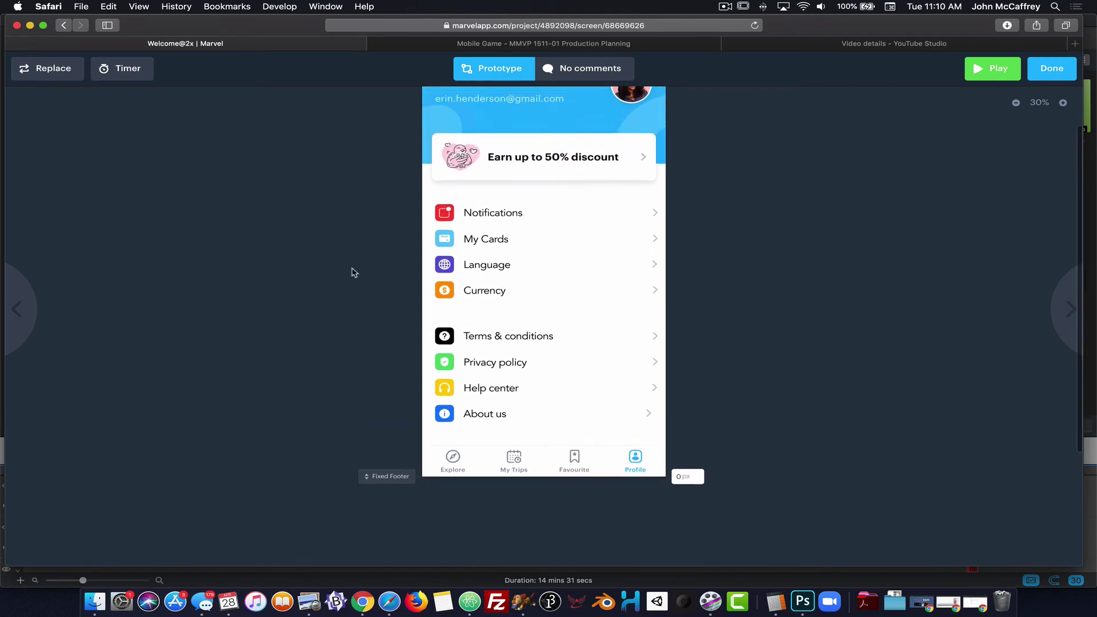
scroll(354, 269, "down", 3)
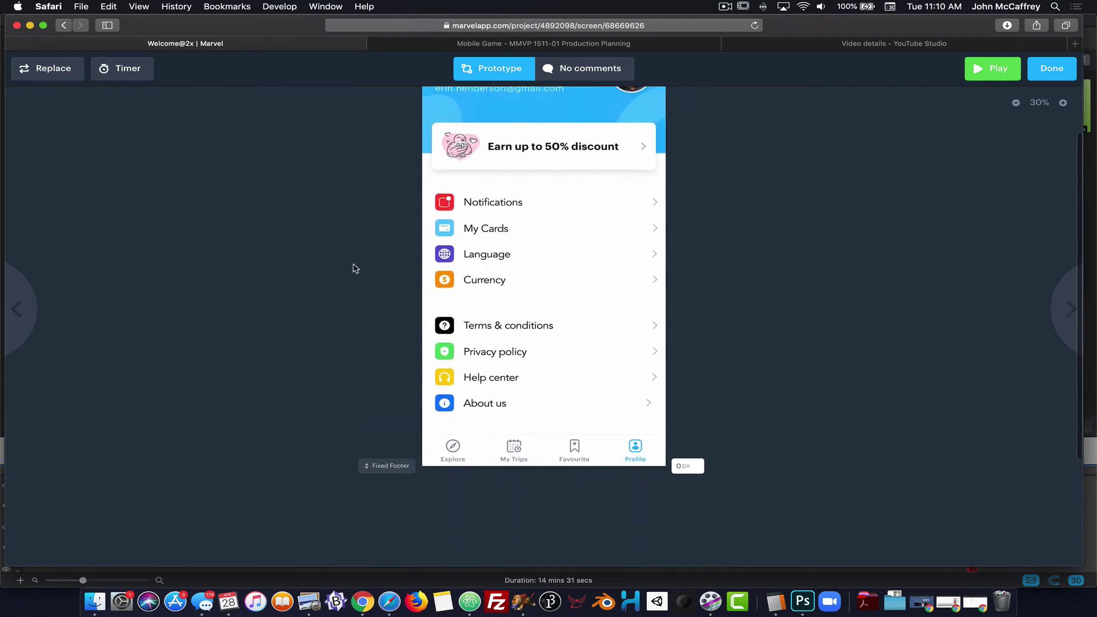
scroll(355, 269, "up", 4)
scroll(353, 267, "down", 2)
scroll(353, 268, "up", 2)
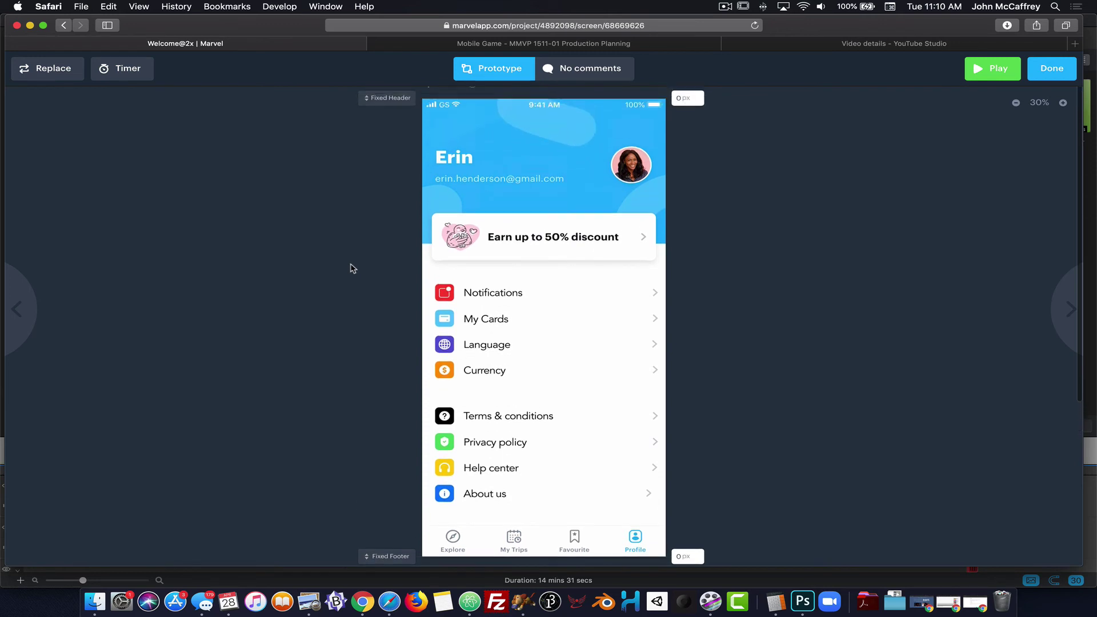
scroll(347, 278, "down", 1)
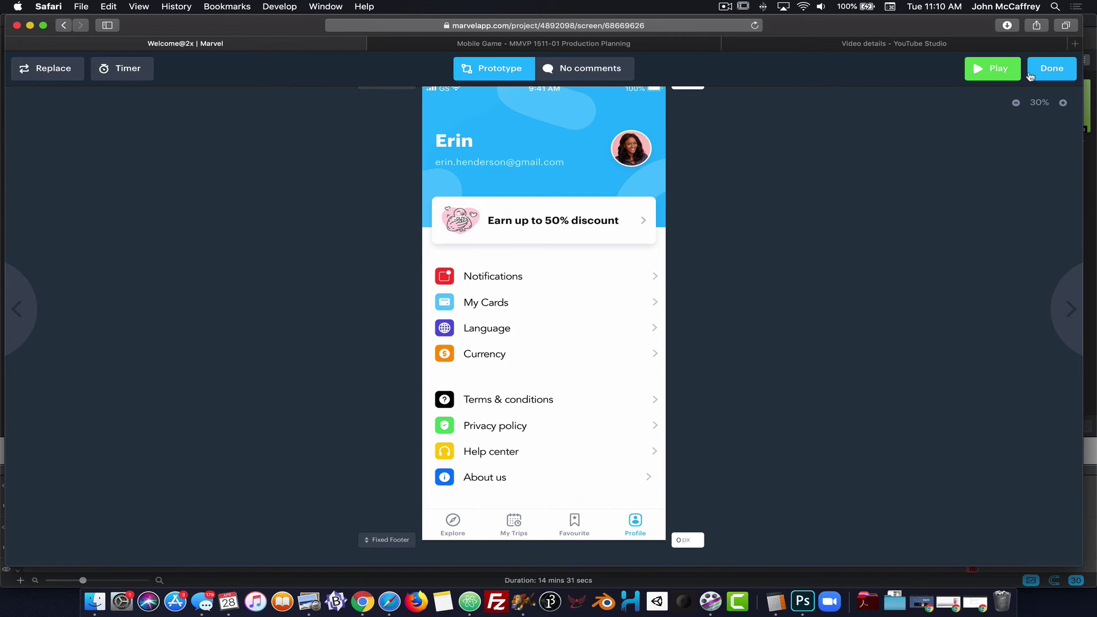
- Play the prototype from the Profile@2x screen and check how its navigation bar behaves when the page scrolls
left_click(987, 69)
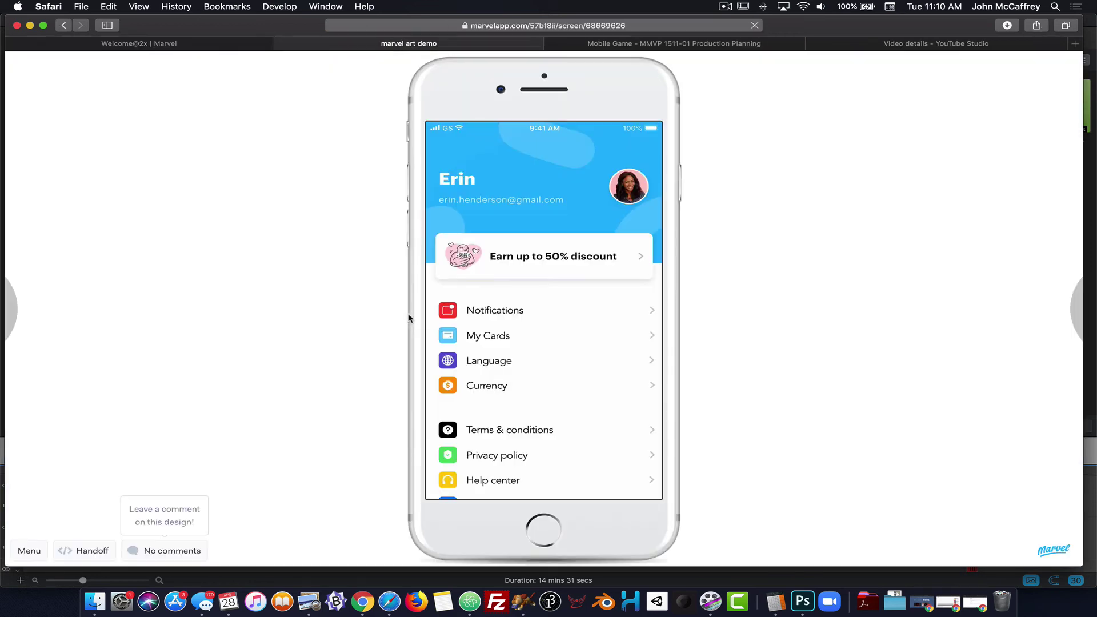
scroll(509, 404, "down", 3)
scroll(509, 394, "down", 1)
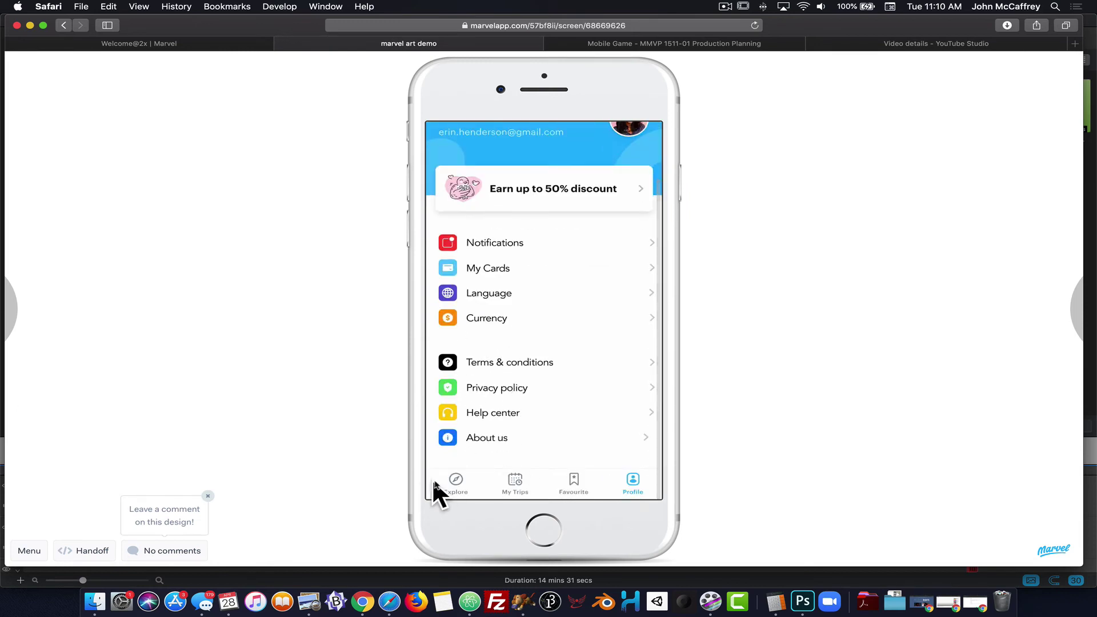
scroll(506, 457, "up", 3)
scroll(505, 457, "down", 3)
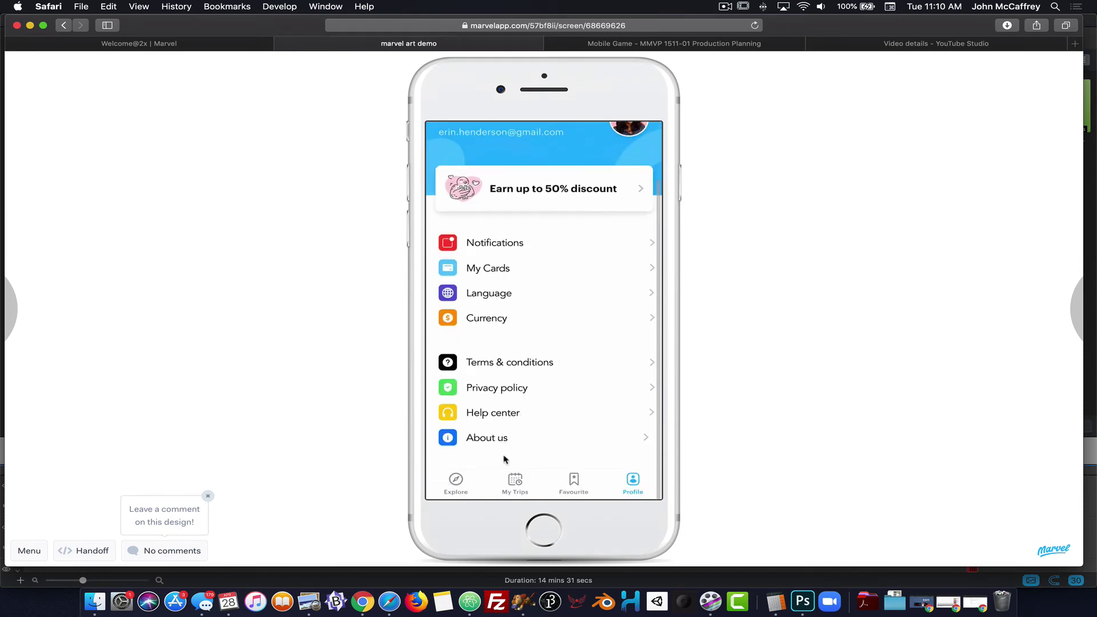
- Close the preview and set a 183 px fixed footer on the Profile@2x screen so it covers the navigation bar
scroll(505, 457, "up", 3)
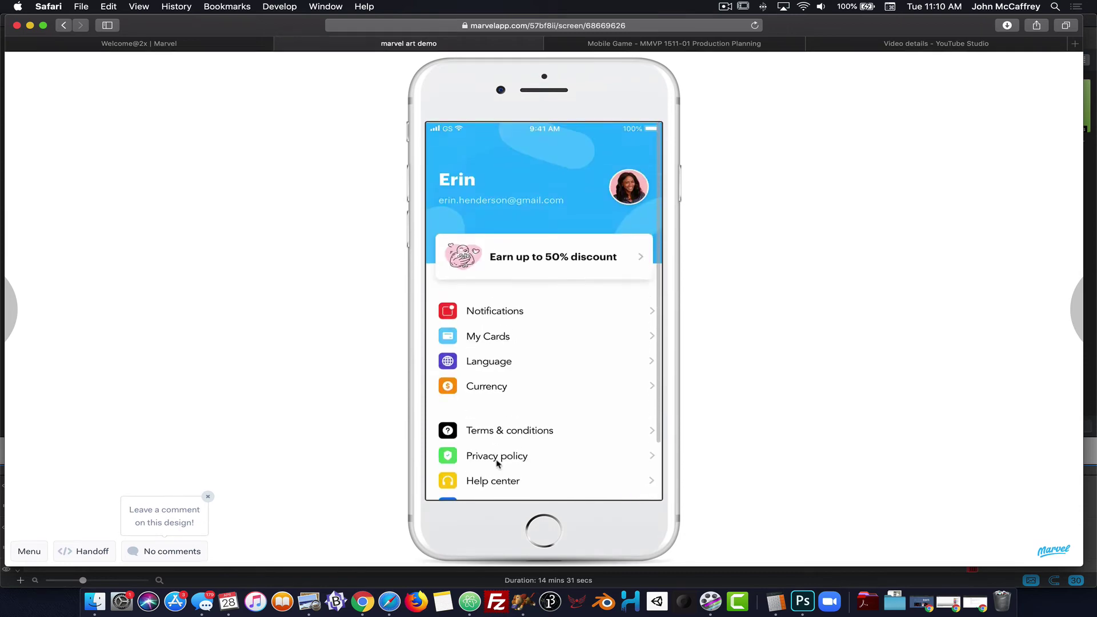
left_click(282, 44)
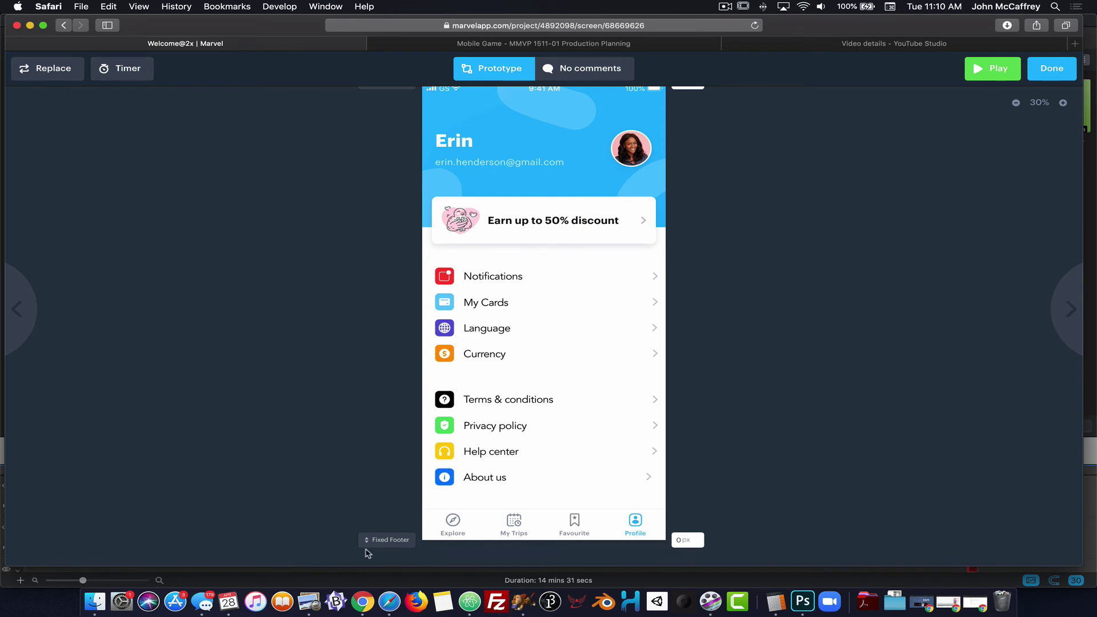
scroll(377, 352, "up", 3)
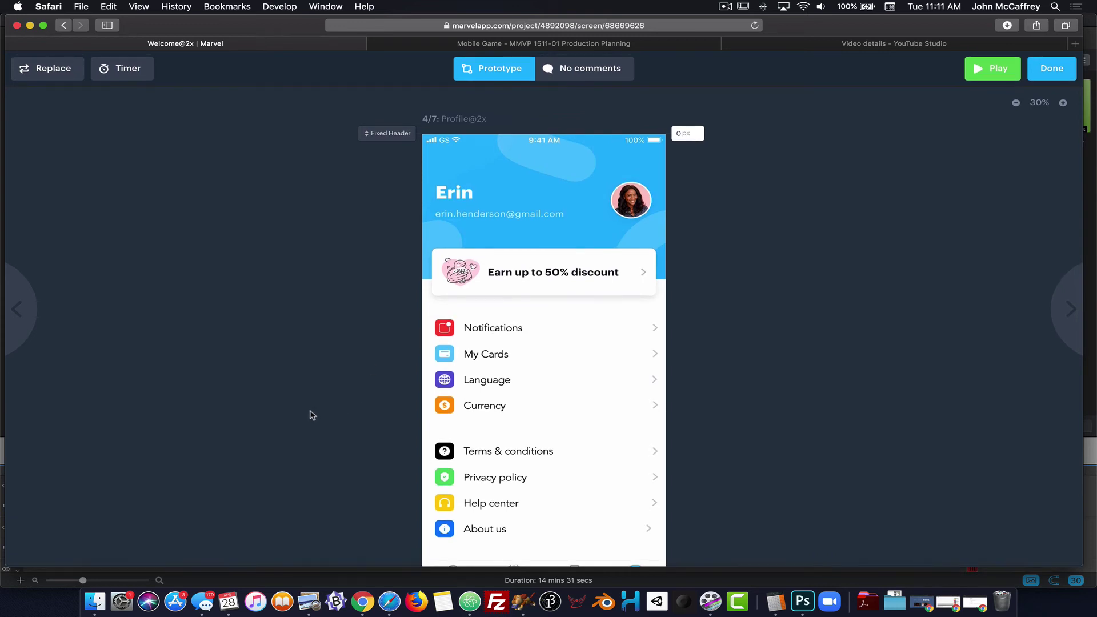
scroll(313, 416, "down", 4)
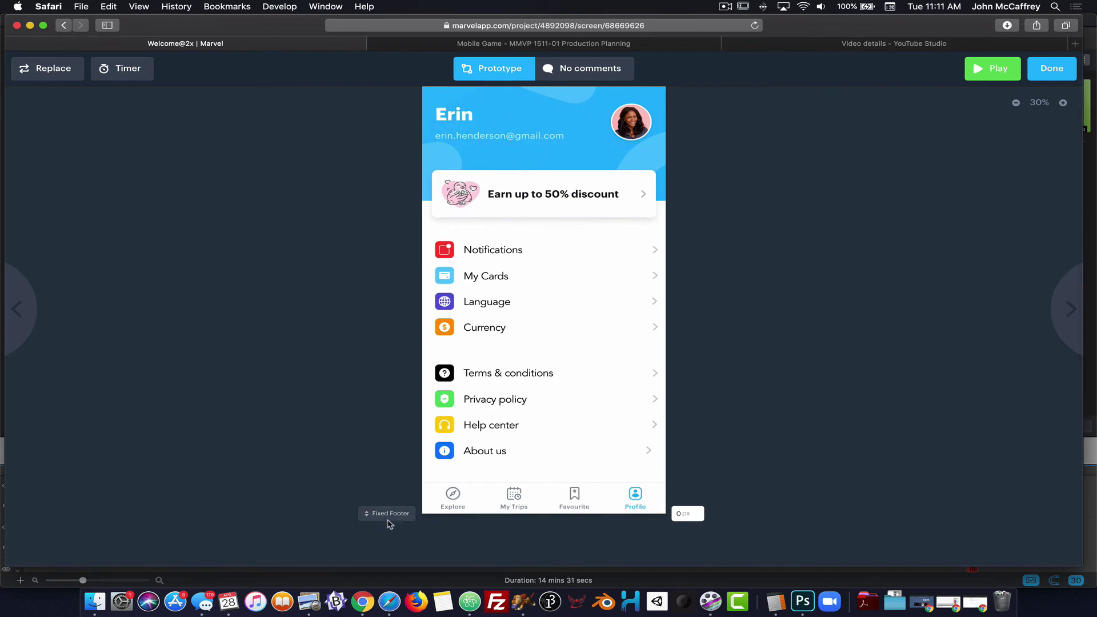
left_click_drag(374, 515, 375, 483)
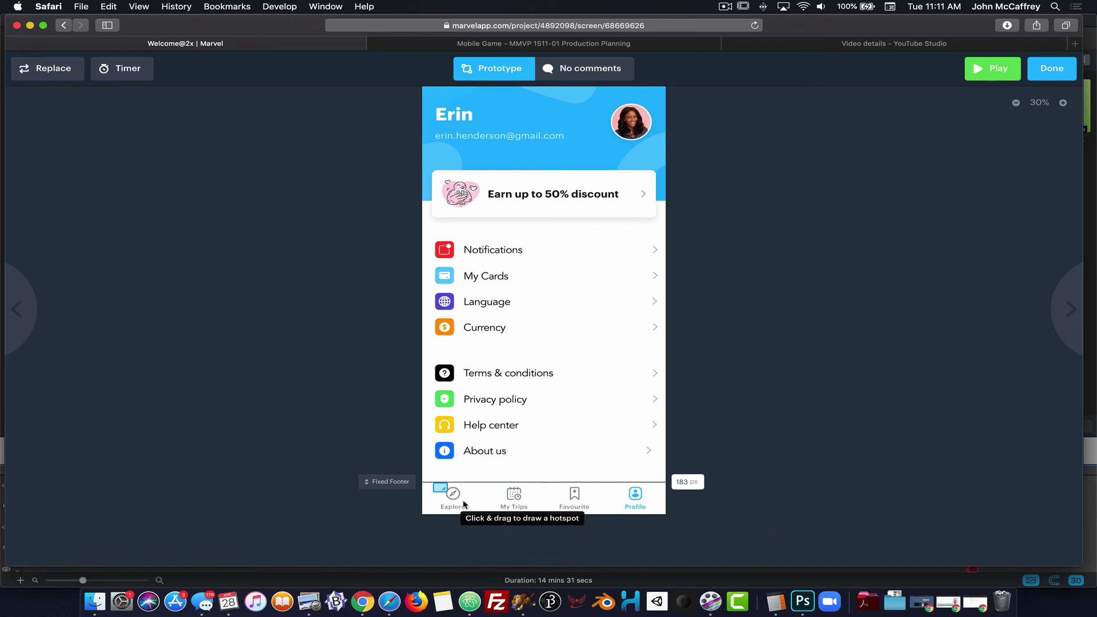
- On the Profile@2x screen, add a hotspot over the Explore icon that links to Explore@2x with a Slide Up transition
left_click_drag(433, 483, 480, 514)
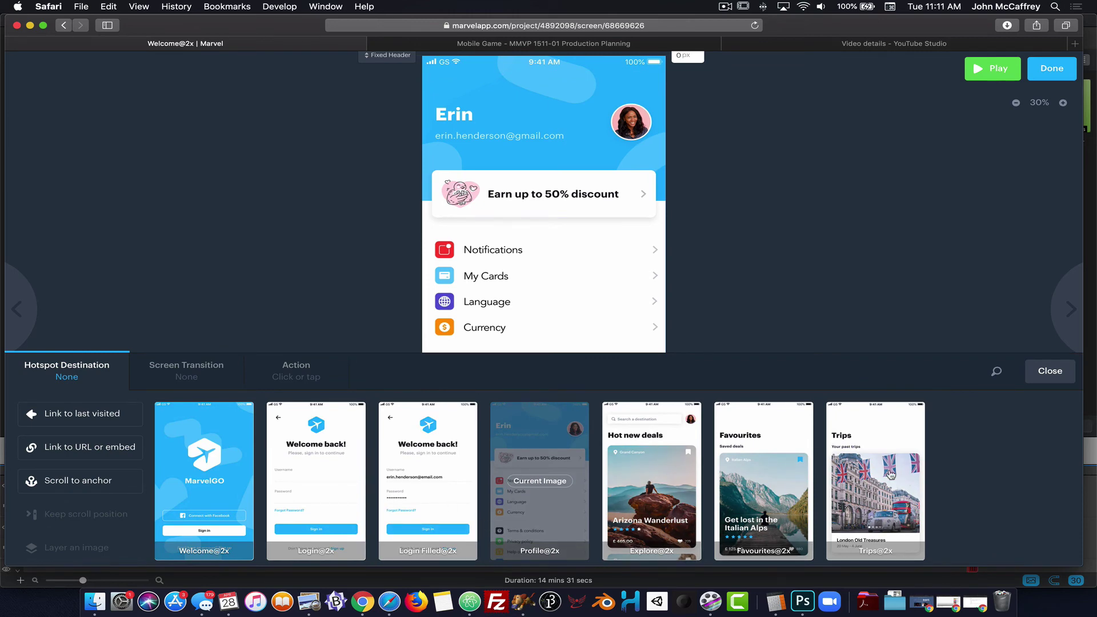
left_click(633, 477)
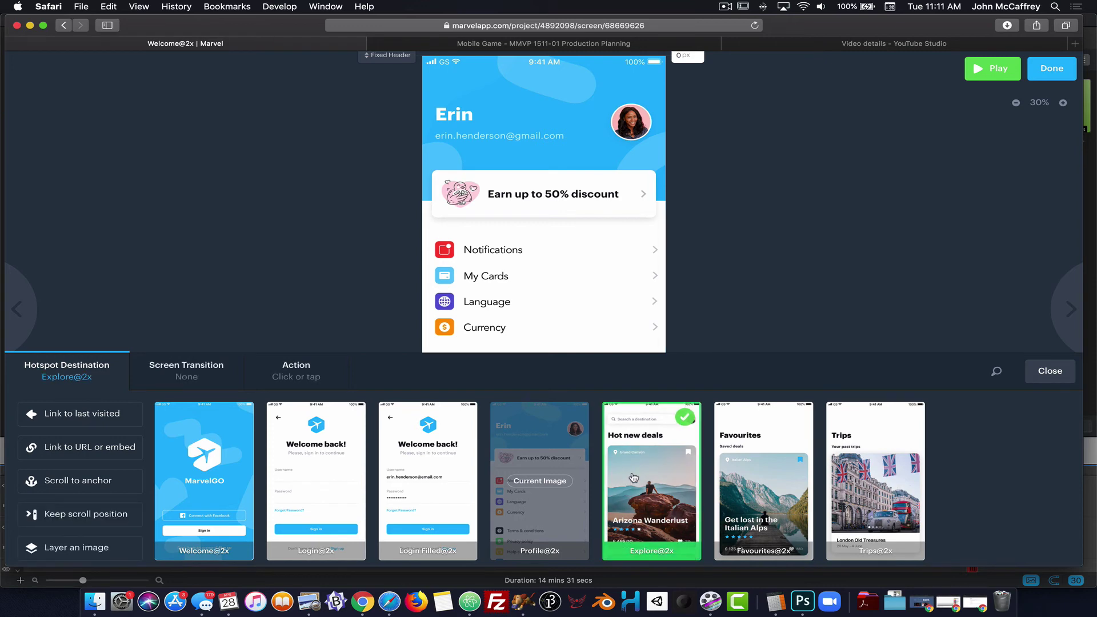
left_click(184, 378)
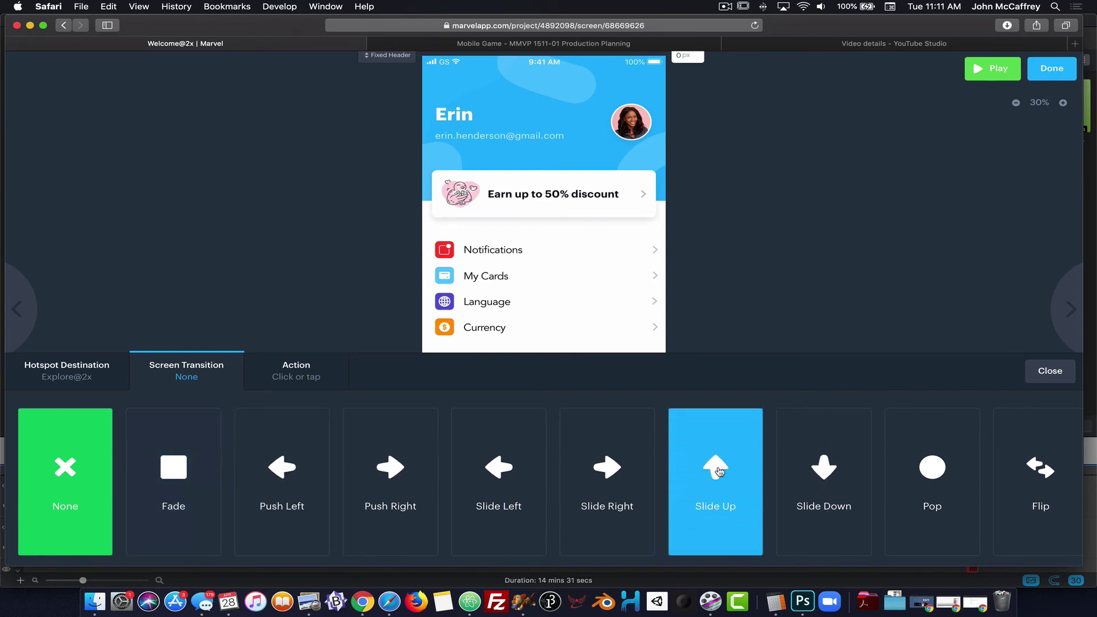
left_click(710, 509)
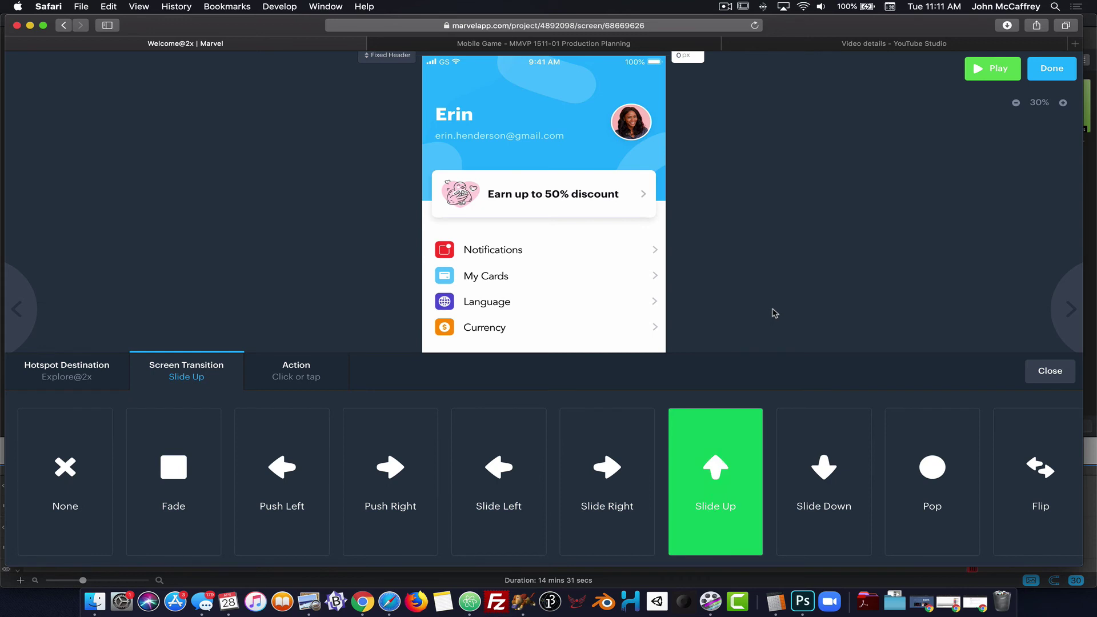
left_click(1050, 371)
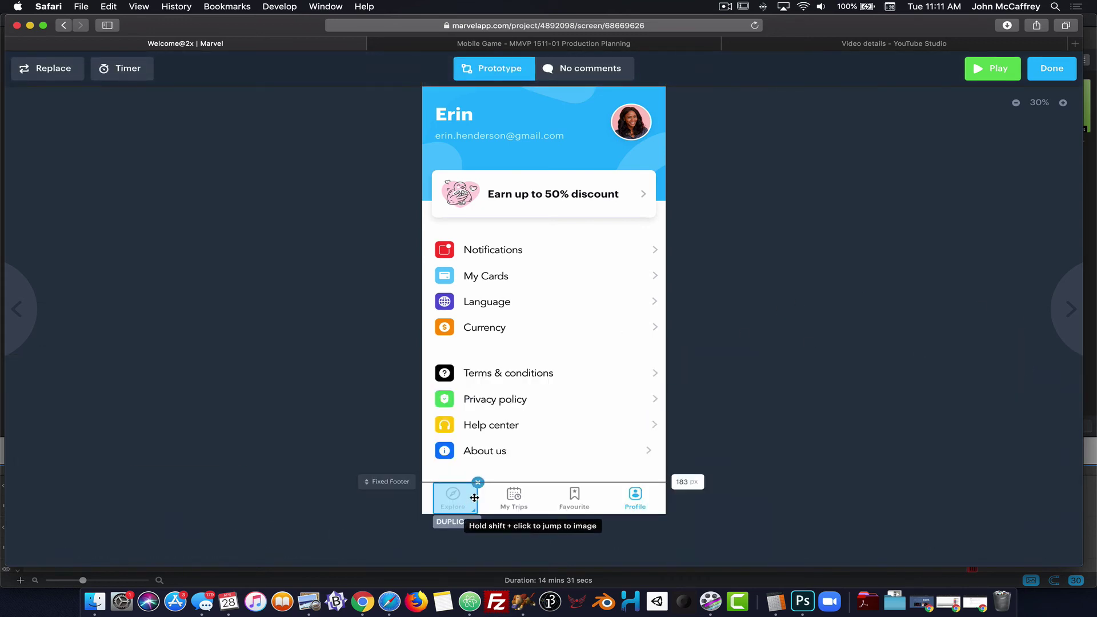
- On the Profile@2x screen, add a hotspot over the My Trips icon that links to Trips@2x with a Slide Up transition
left_click_drag(495, 482, 535, 513)
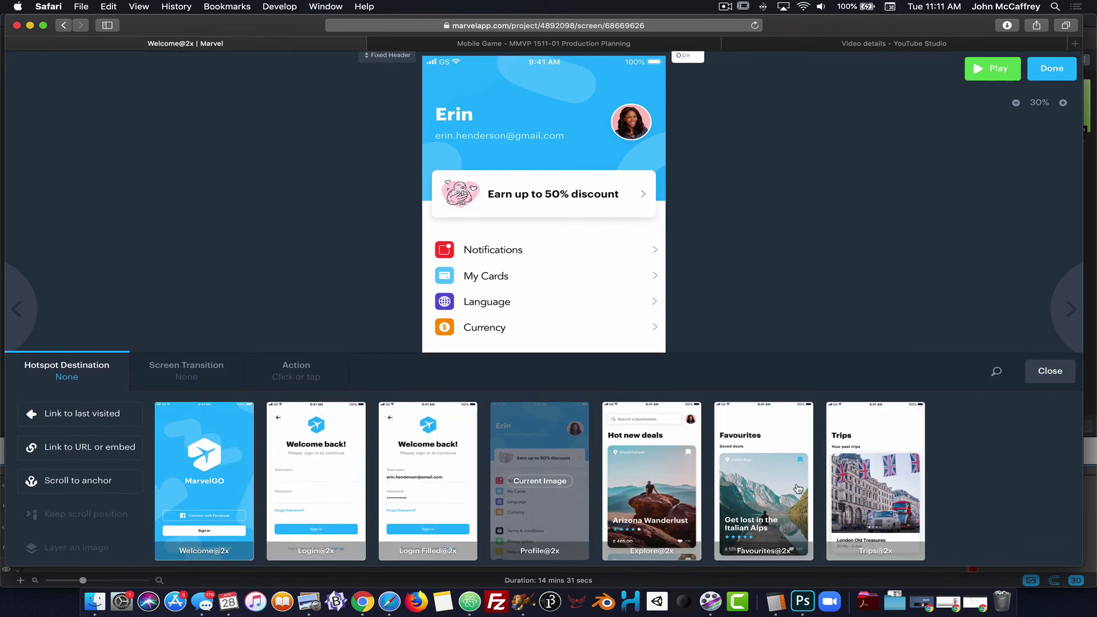
left_click(875, 485)
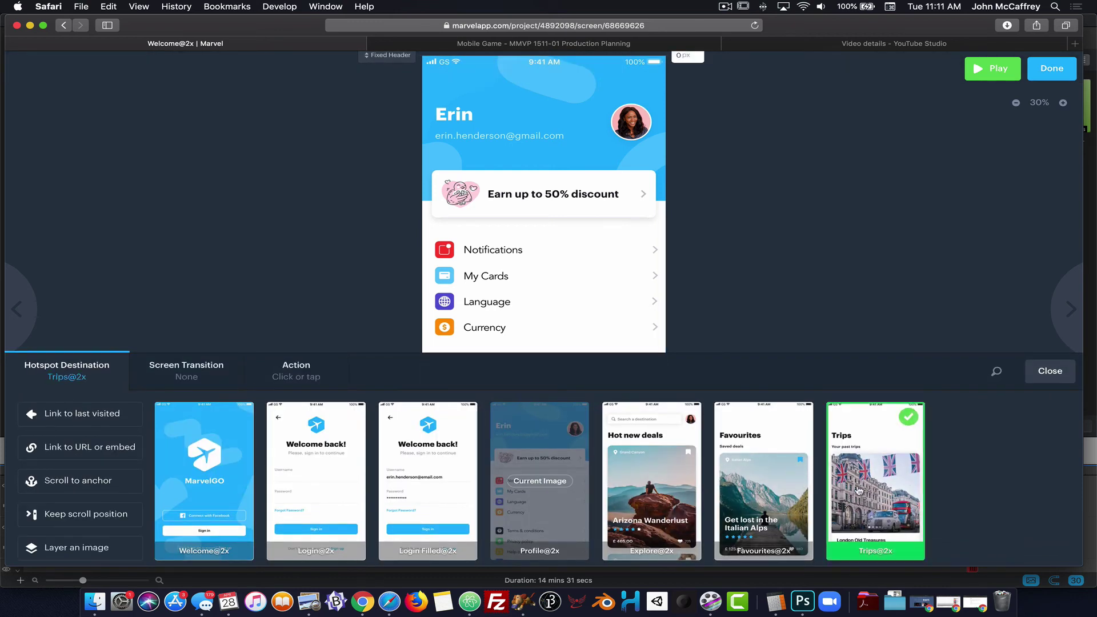
left_click(212, 374)
left_click(715, 474)
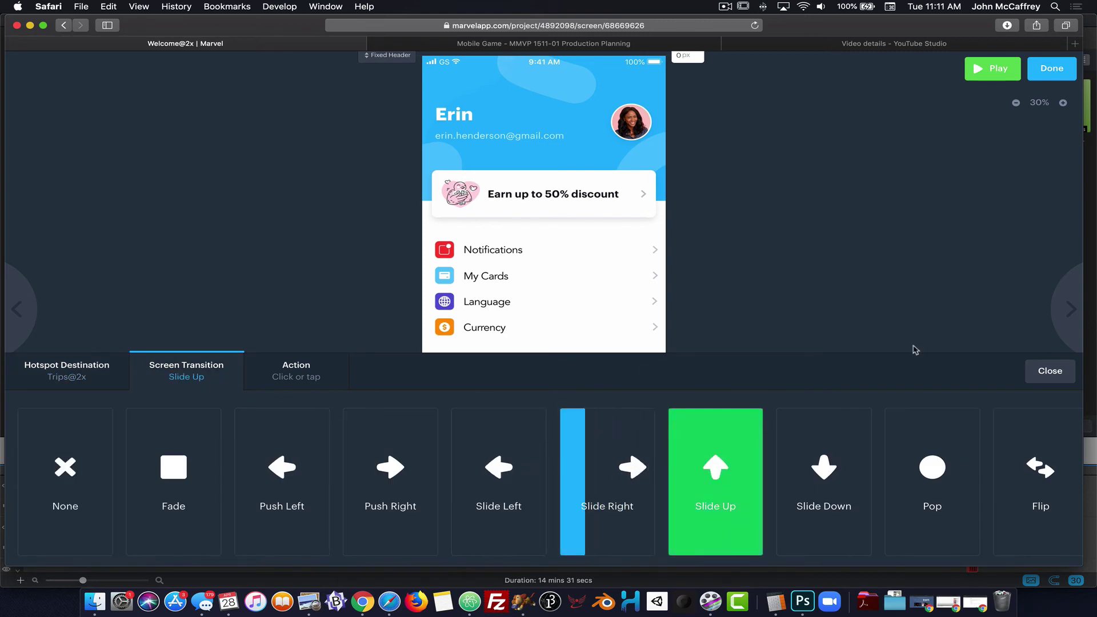
left_click(1050, 370)
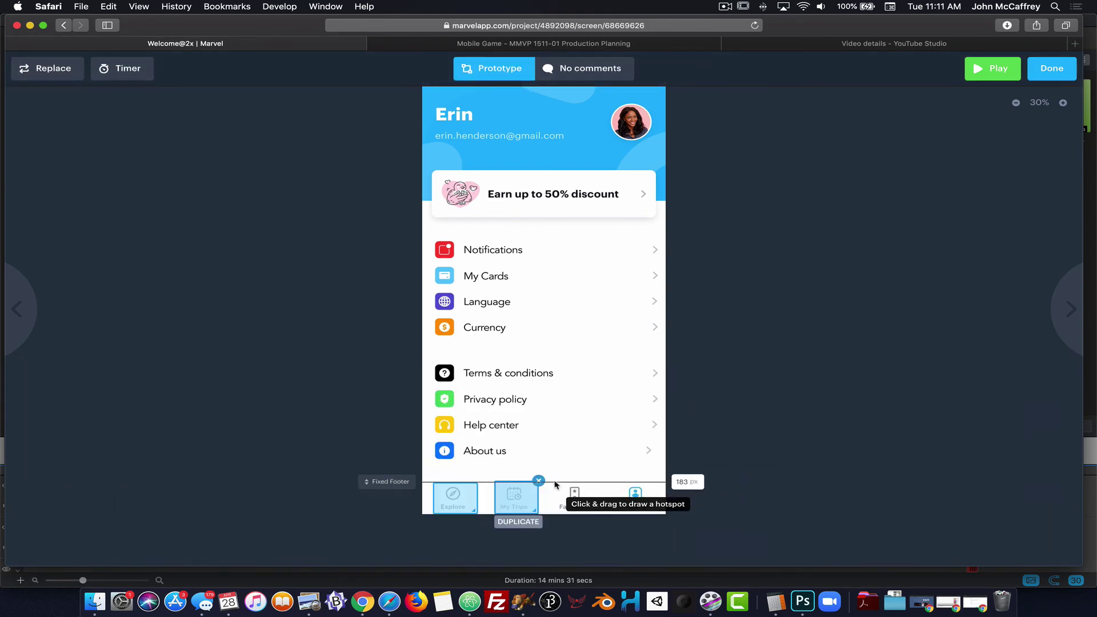
- On the Profile@2x screen, add a hotspot over the Favourite icon that links to Favourites@2x and open its screen transition options
left_click_drag(555, 485, 596, 517)
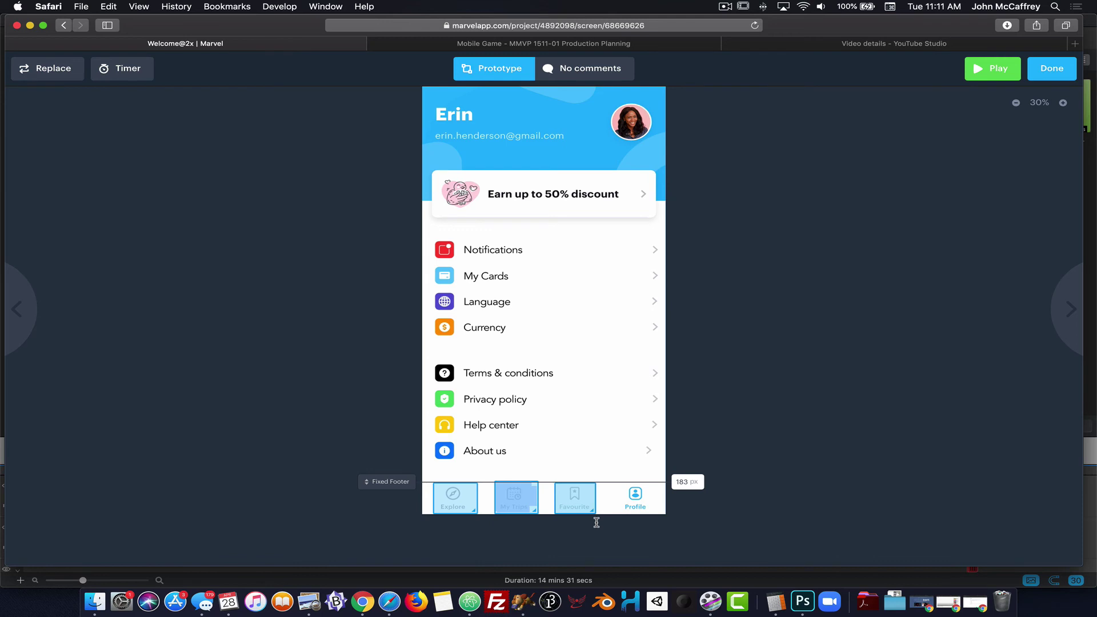
left_click(740, 471)
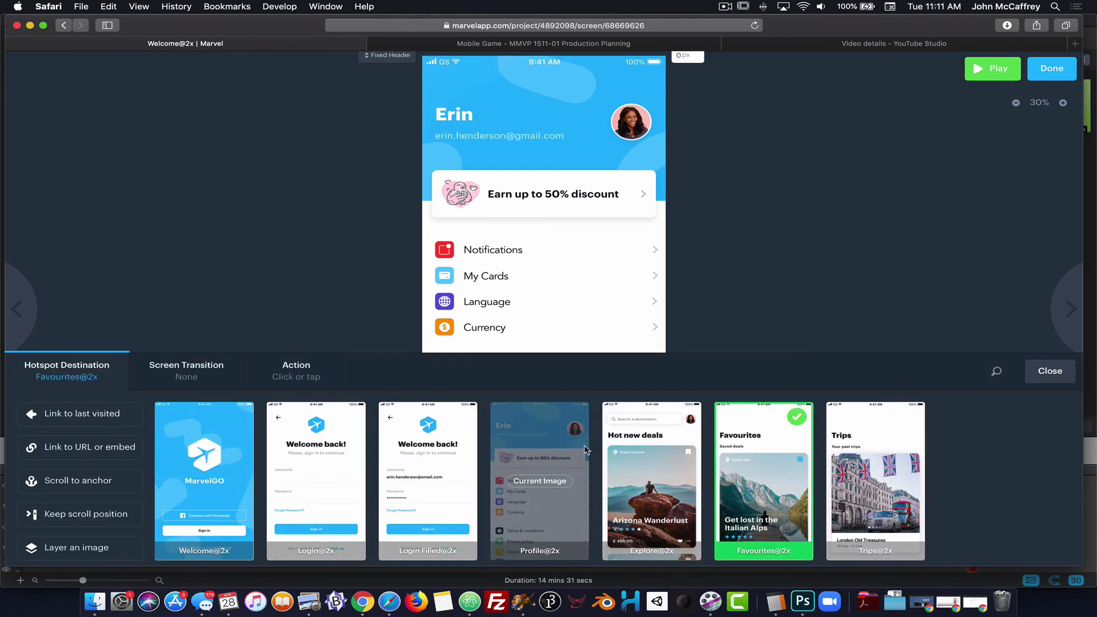
left_click(198, 374)
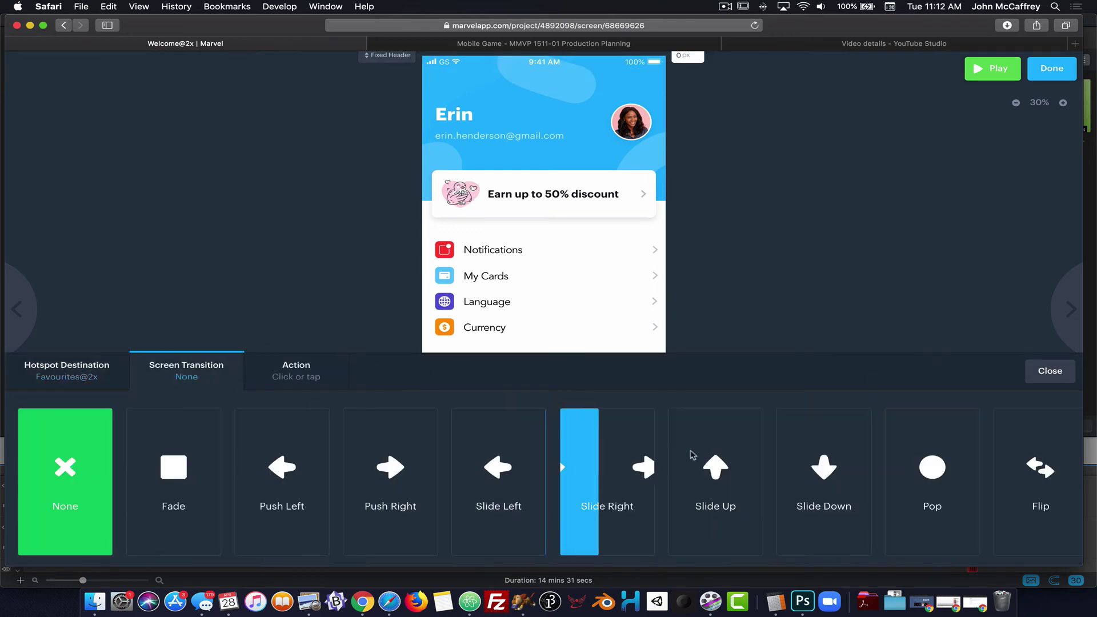
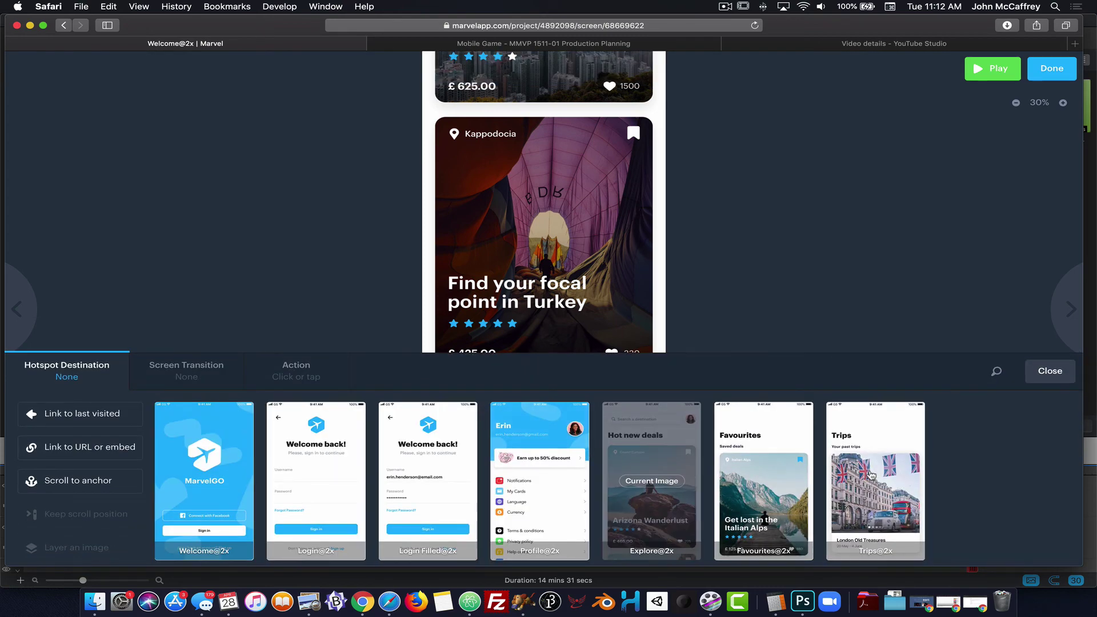
- On the Explore@2x screen, link the My trips footer hotspot to Trips@2x with a Slide Down transition
left_click(871, 475)
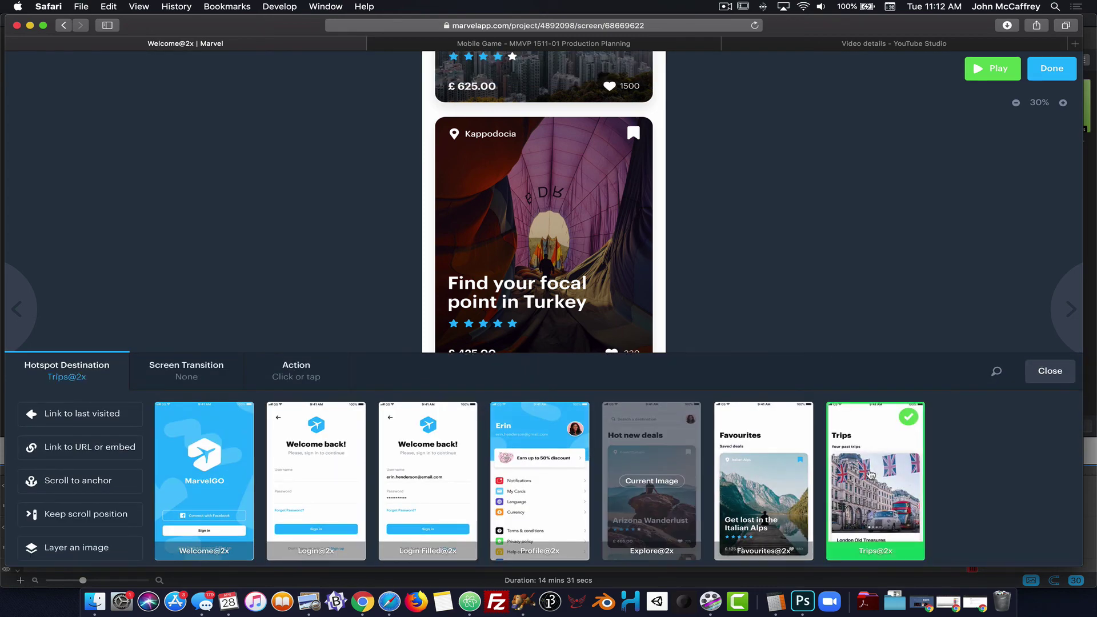
left_click(201, 374)
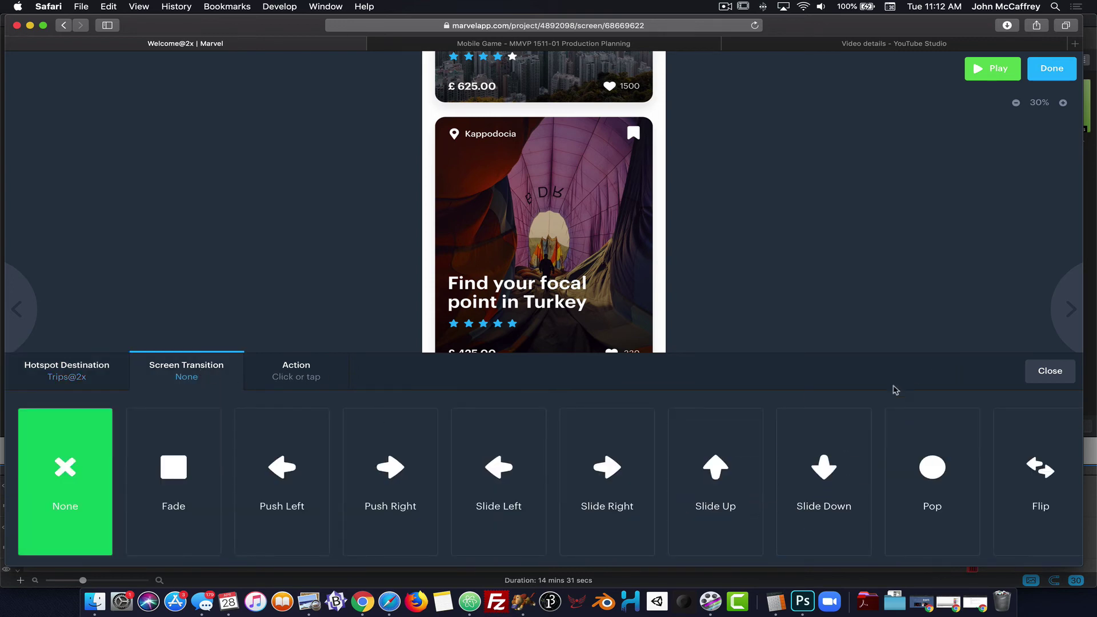
left_click(820, 448)
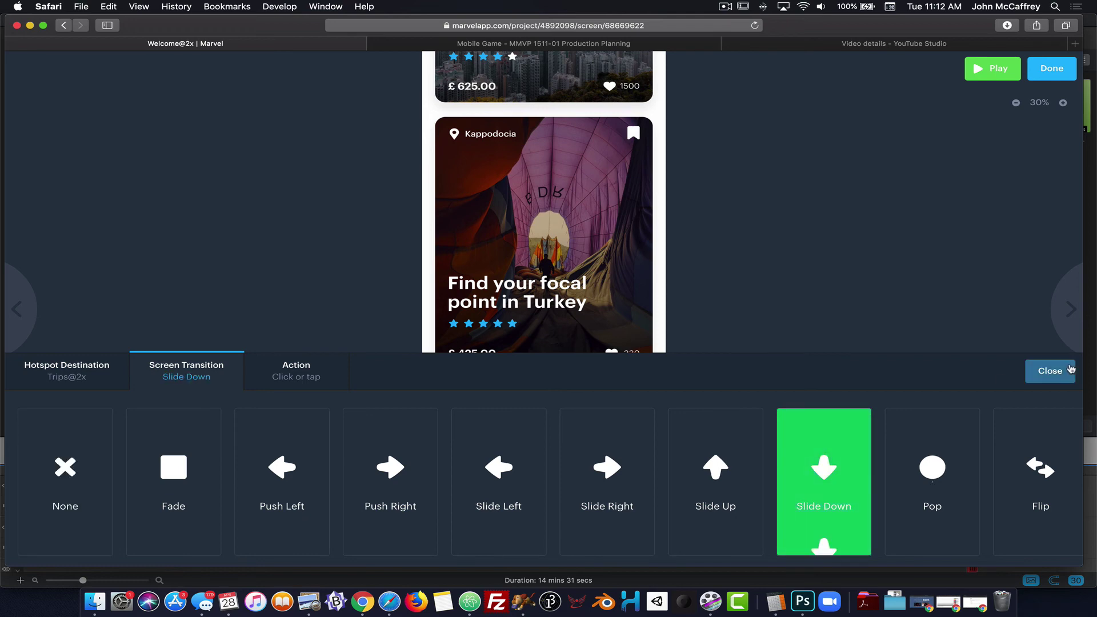
left_click(1060, 374)
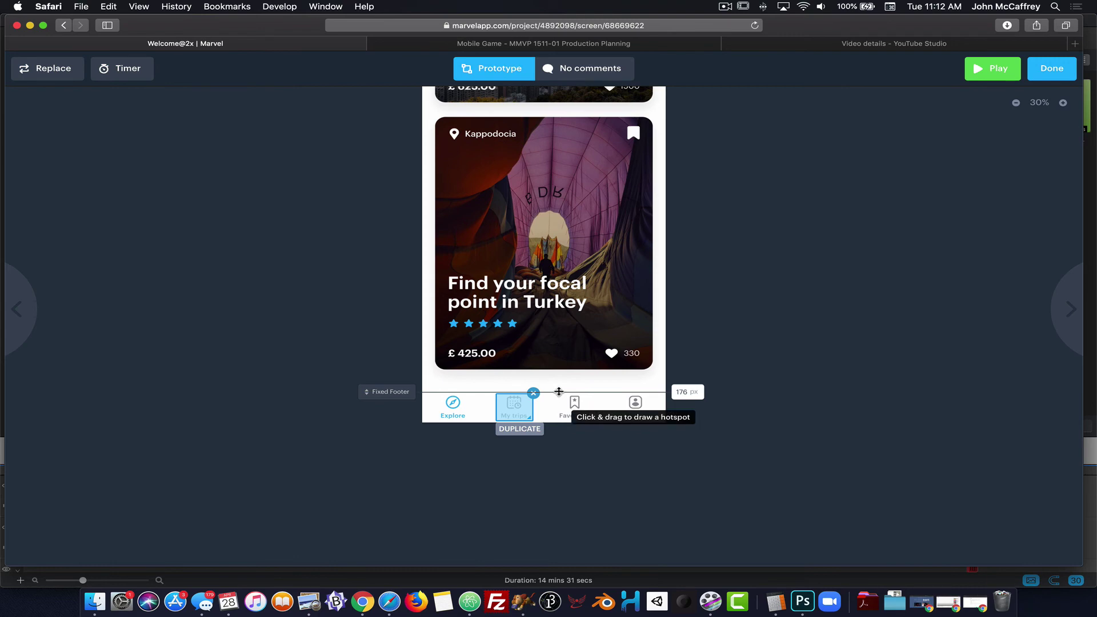
- On the Explore@2x screen, add a hotspot over the Favourite icon that links to Favourites@2x with a Slide Down transition
left_click_drag(559, 392, 593, 427)
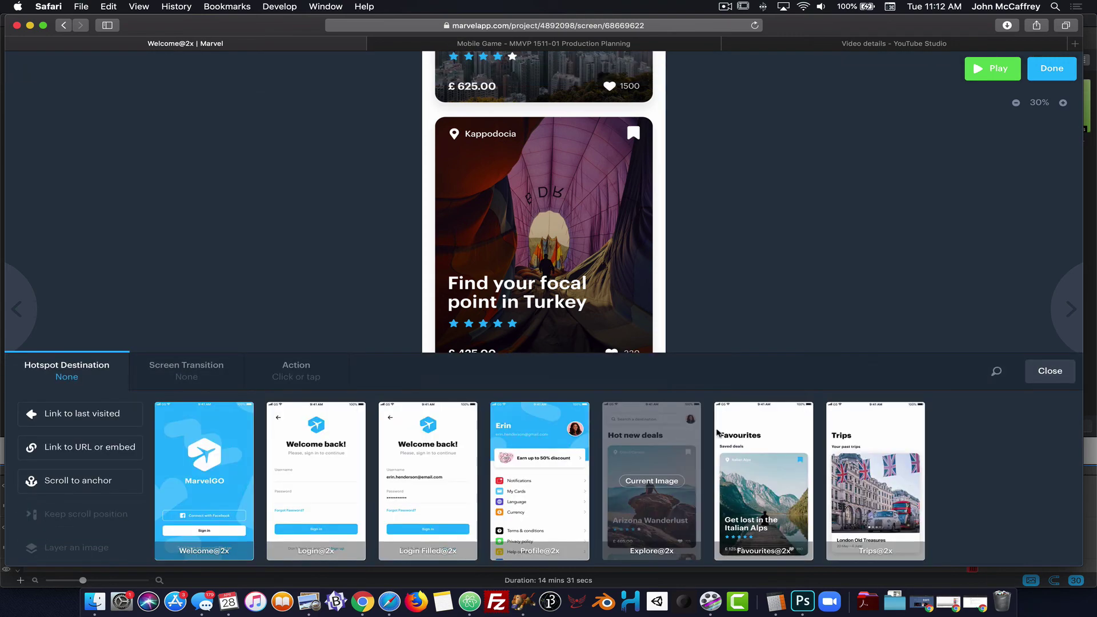
left_click(769, 444)
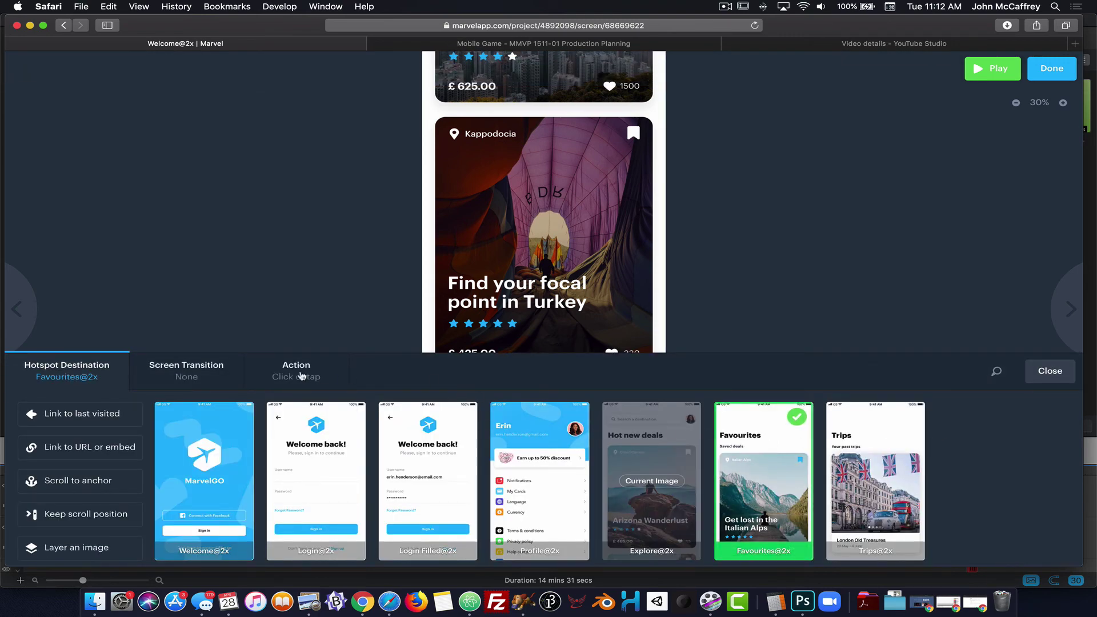
left_click(201, 370)
left_click(827, 482)
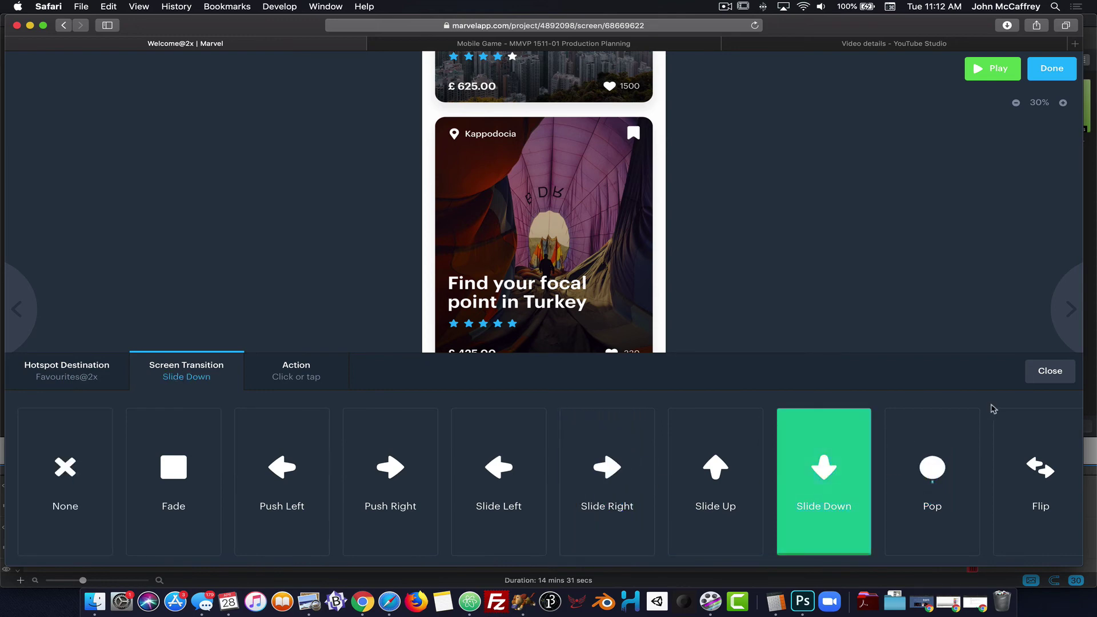
left_click(1066, 373)
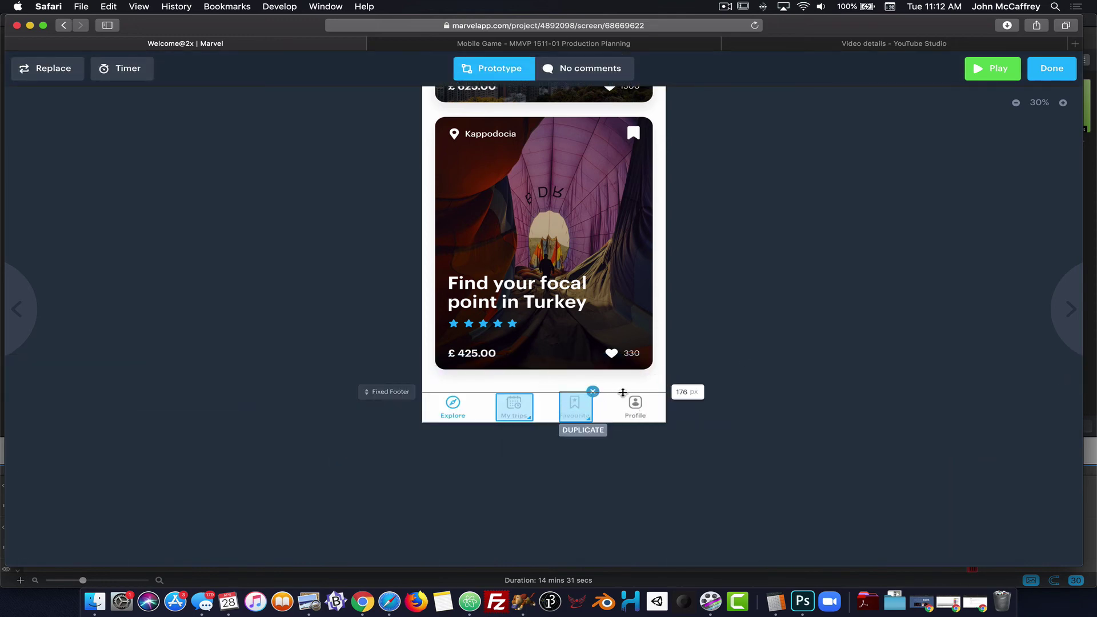
- On the Explore@2x screen, add a hotspot over the Profile icon that links to Profile@2x with a Slide Down transition
left_click_drag(623, 392, 647, 421)
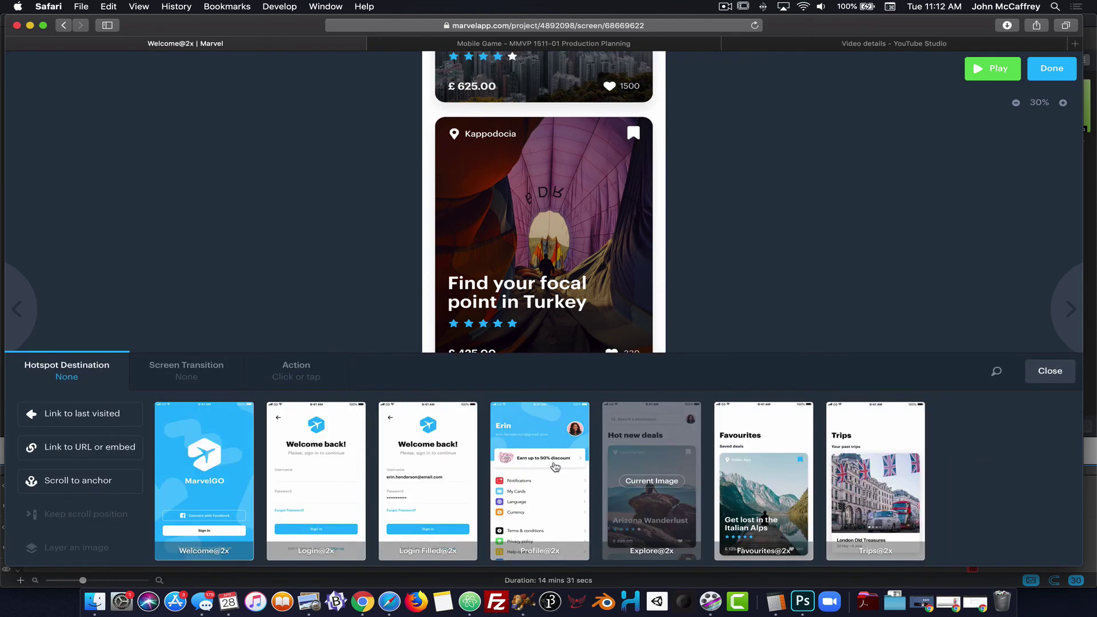
left_click(534, 435)
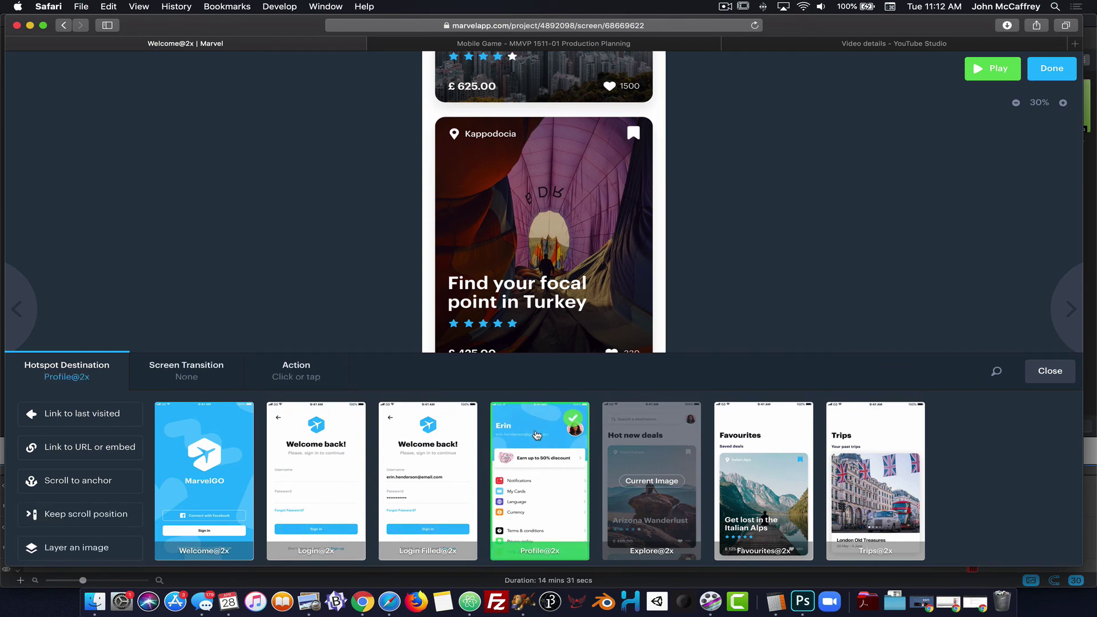
left_click(164, 367)
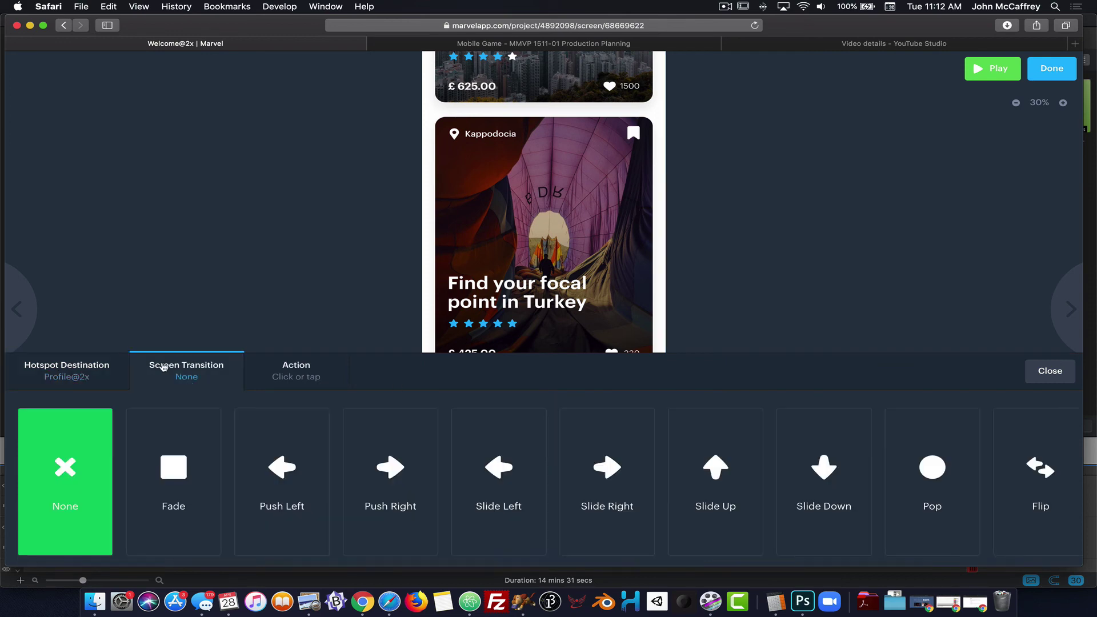
left_click(823, 457)
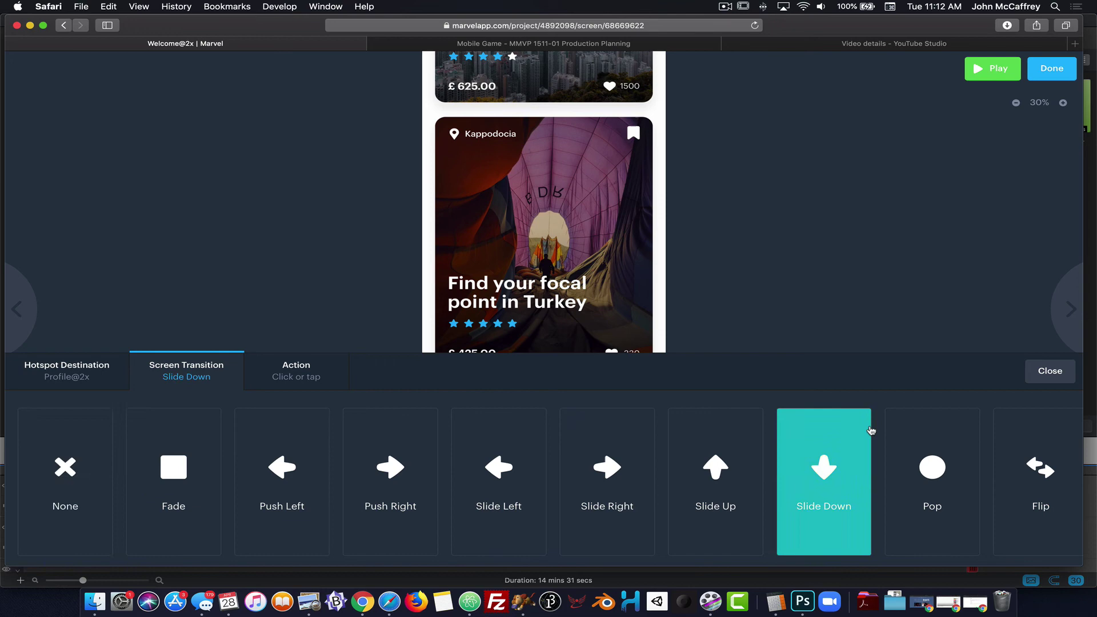
left_click(1049, 372)
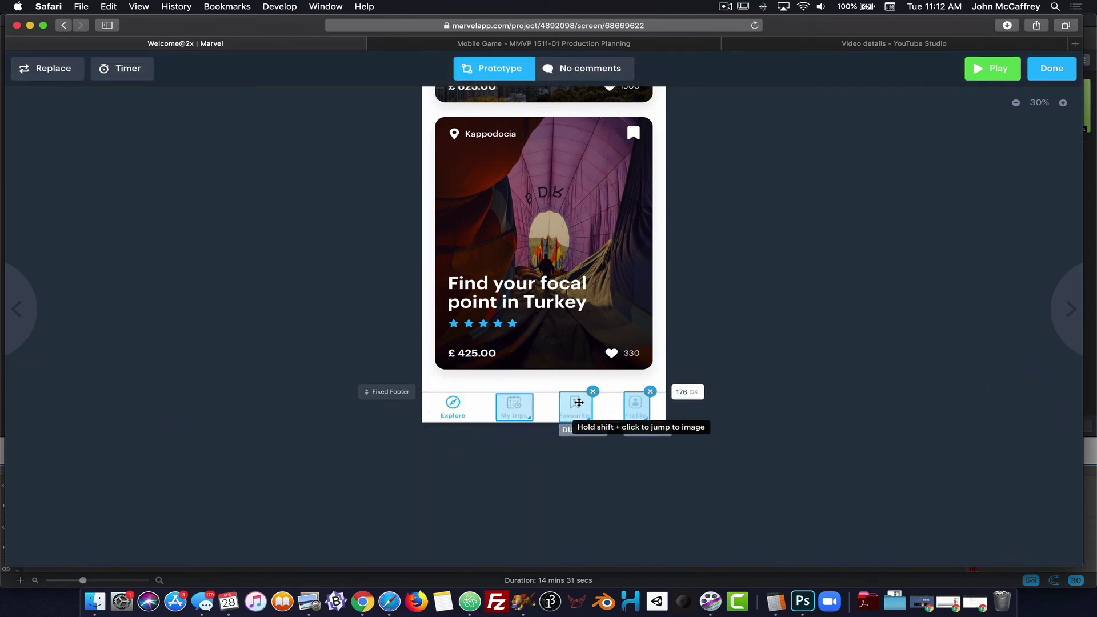
- Change the transition of the My trips hotspot on the Explore@2x screen to Slide Left
left_click(508, 408)
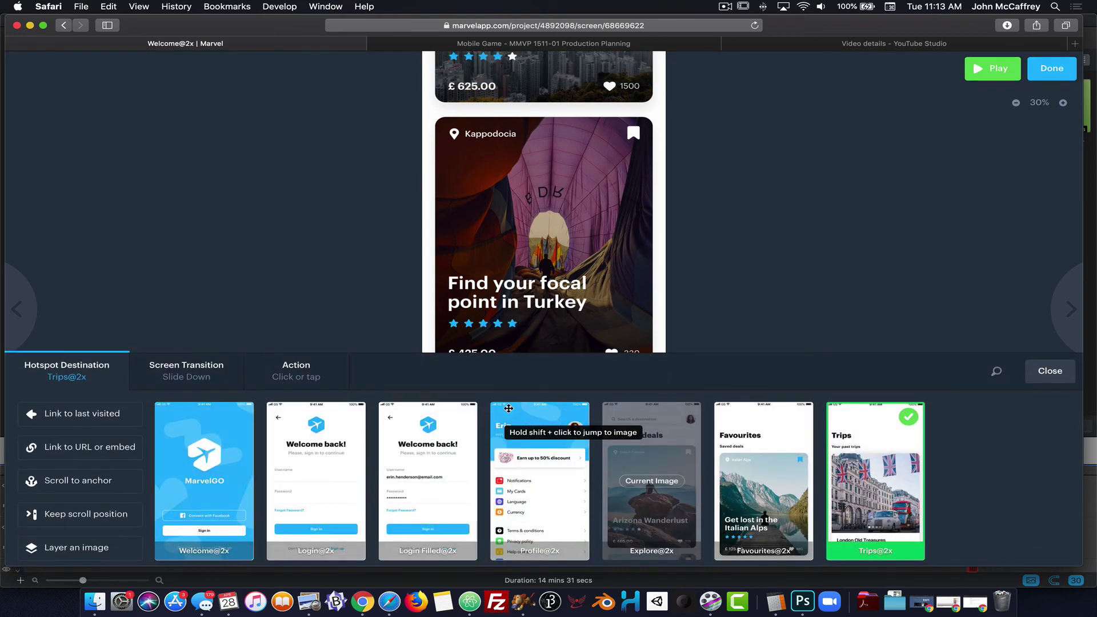
left_click(168, 370)
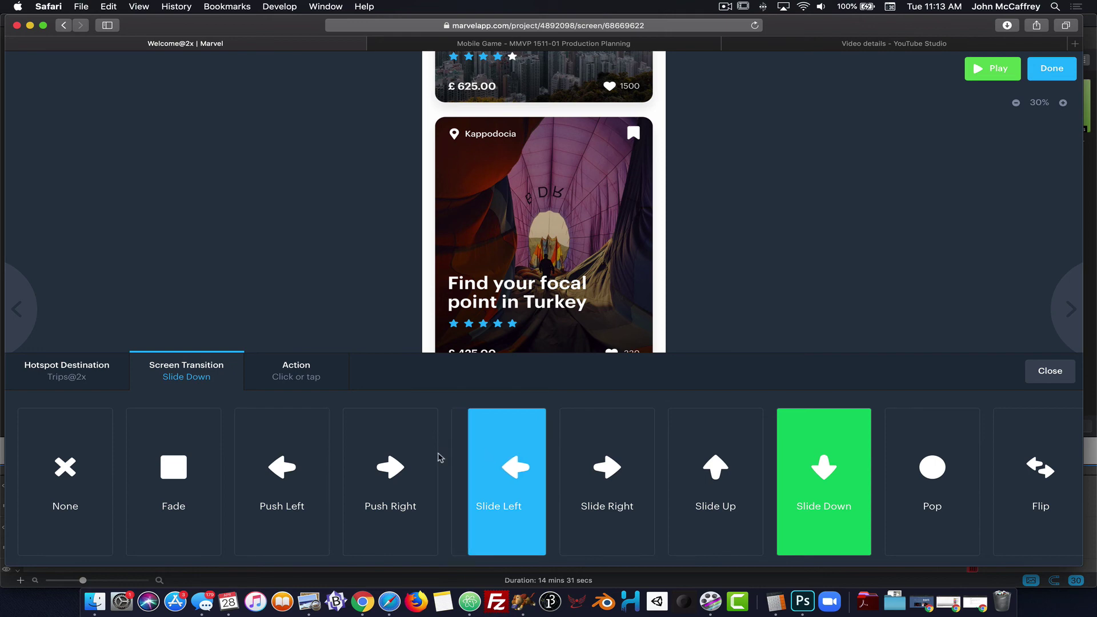
left_click(513, 465)
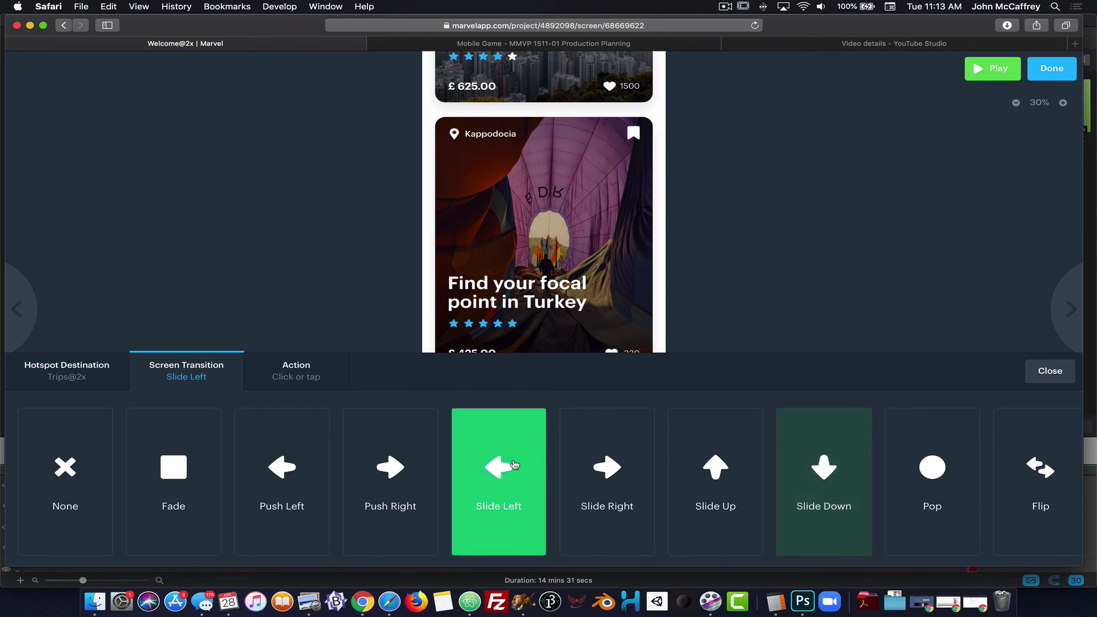
left_click(1050, 371)
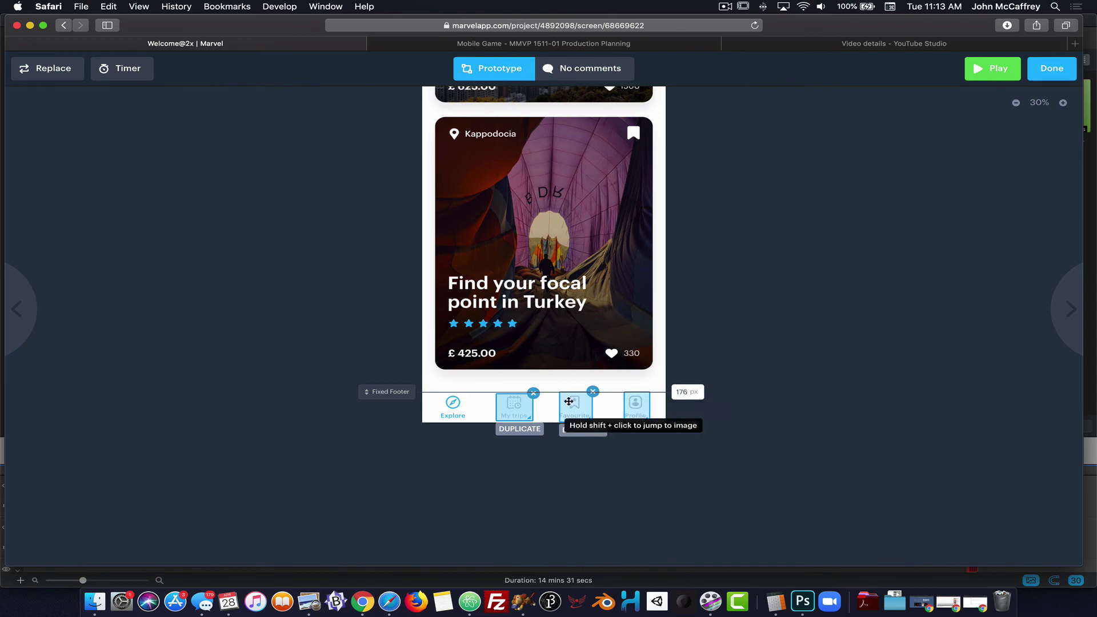
- Change the transition of the Favourite hotspot on the Explore@2x screen to Slide Left
left_click(569, 402)
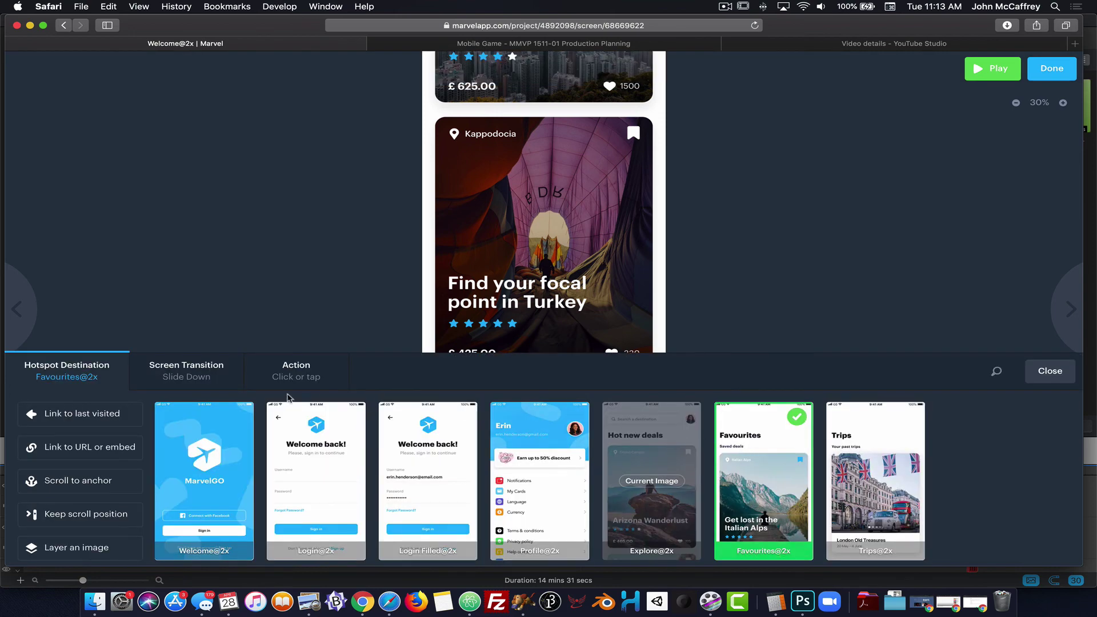
left_click(179, 377)
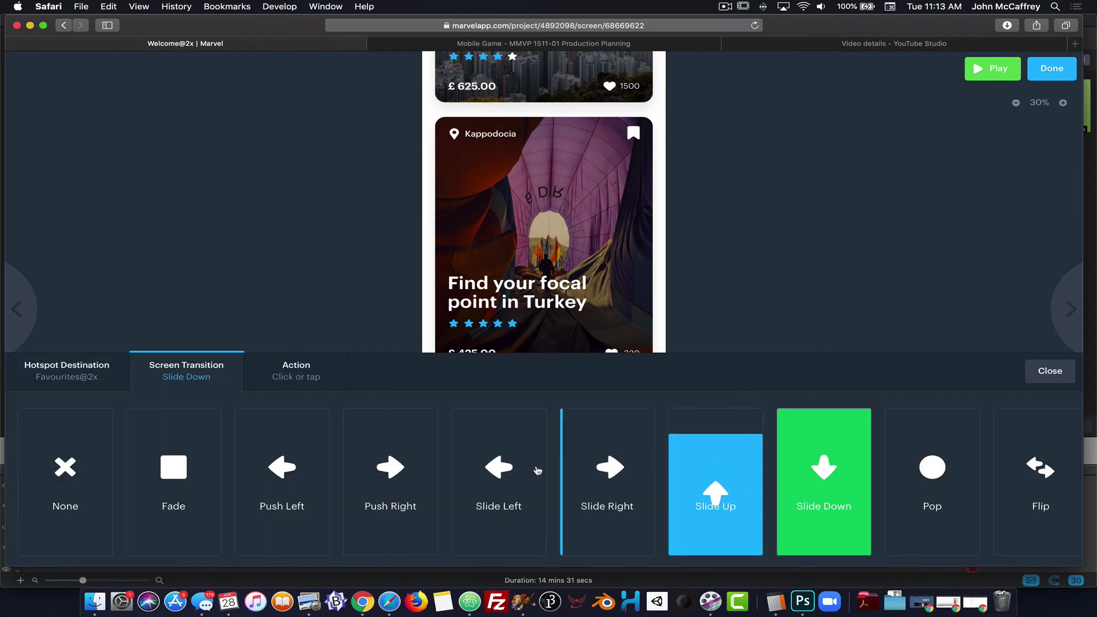
left_click(498, 470)
left_click(1050, 370)
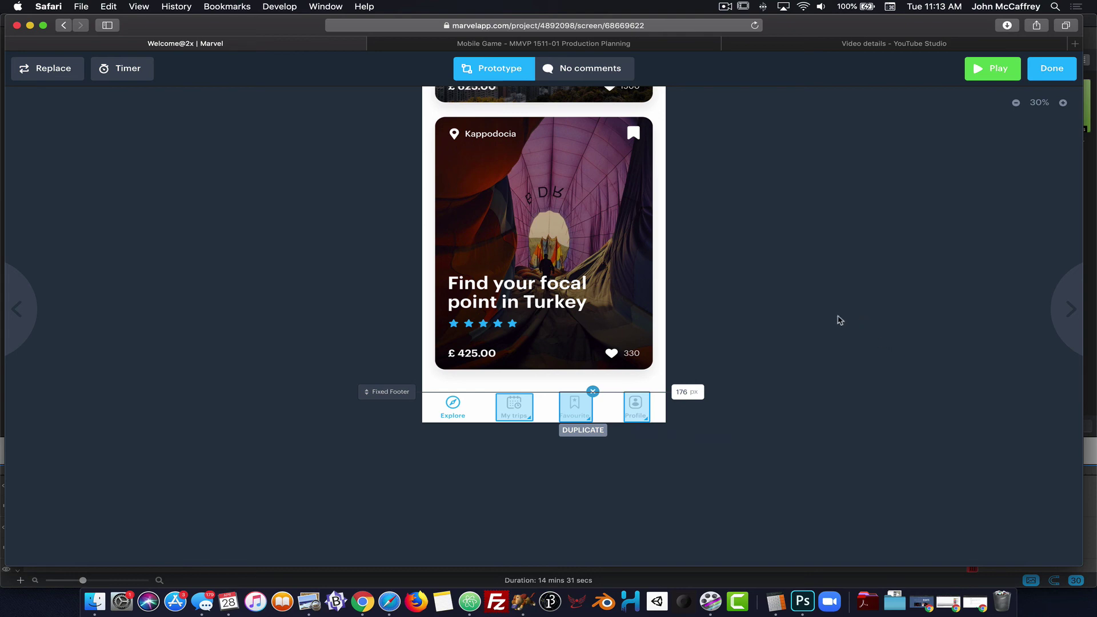
- Go to the Favourites@2x screen and set its fixed footer to about 183 px, enclosing the navigation bar
left_click(1070, 309)
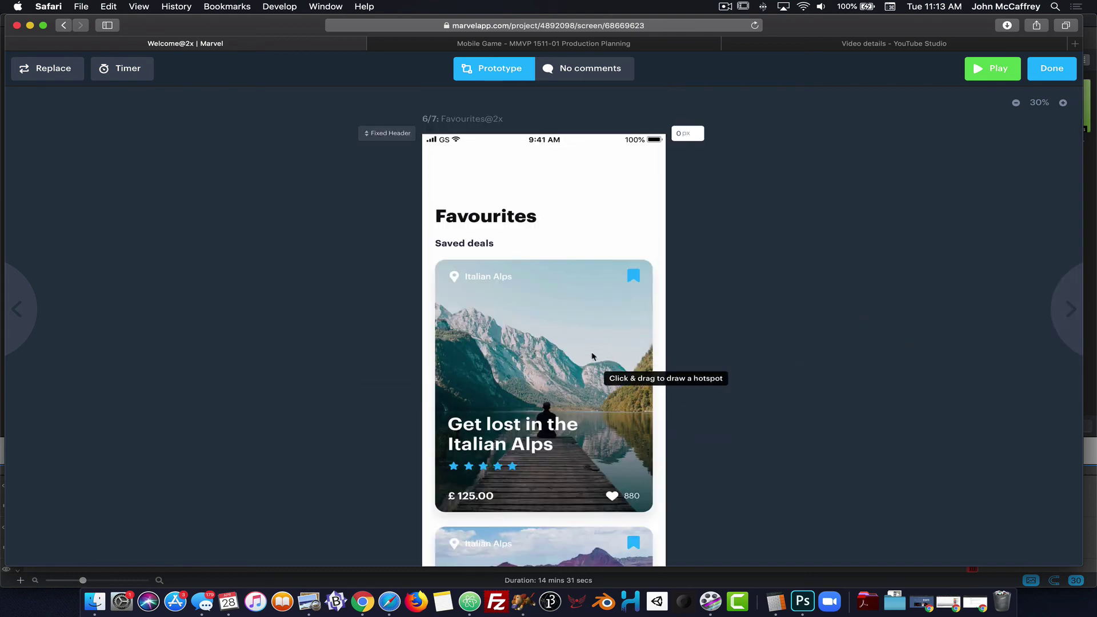
scroll(543, 360, "down", 10)
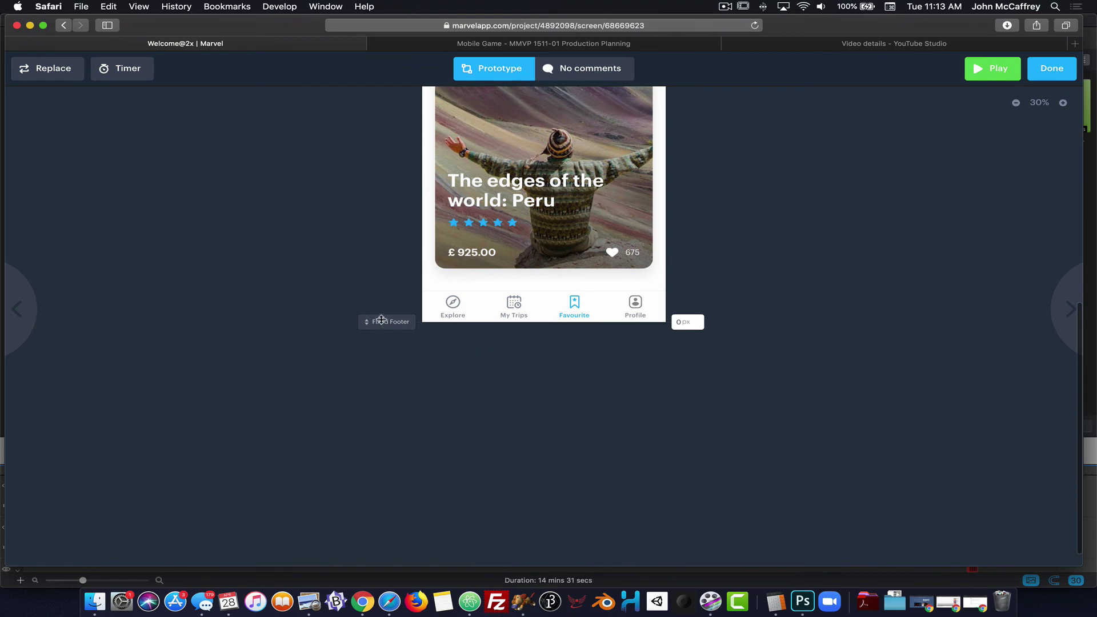
mouse_move(381, 320)
left_mouse_down()
mouse_move(381, 290)
mouse_move(472, 311)
mouse_move(470, 289)
mouse_move(433, 296)
left_mouse_up()
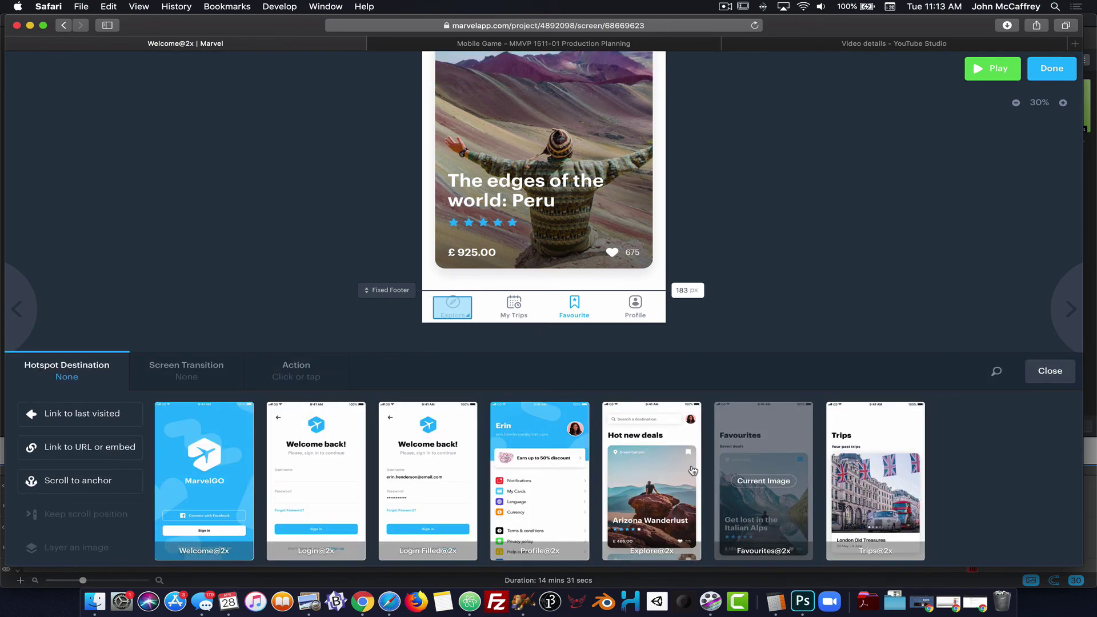
- On the Favourites@2x screen, link the Explore footer hotspot to Explore@2x with a Slide Left transition
left_click(663, 472)
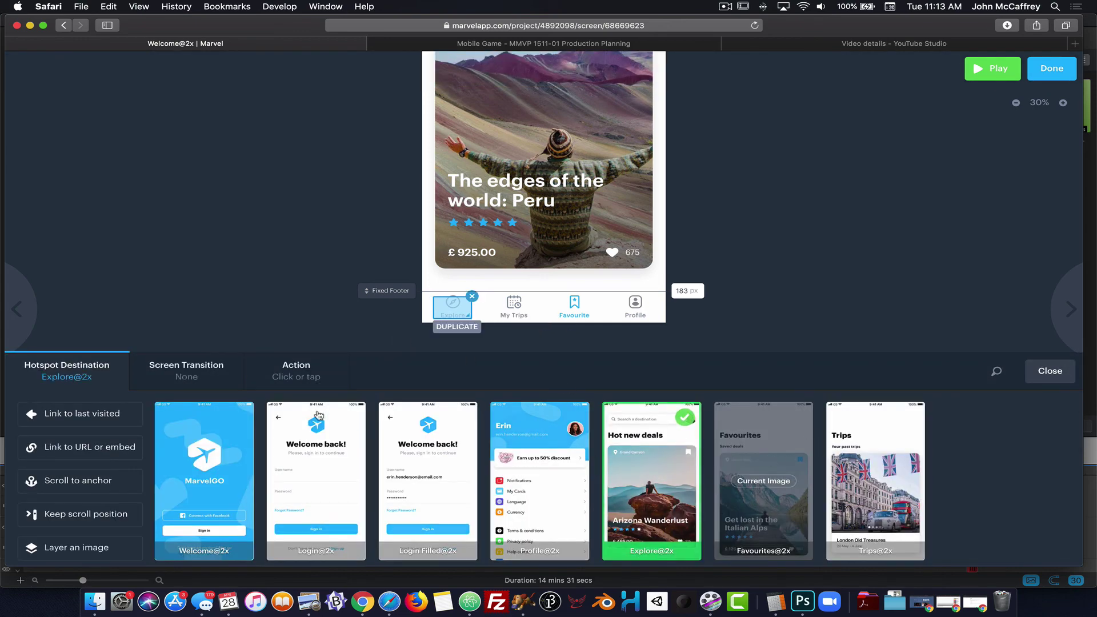
left_click(177, 375)
left_click(483, 480)
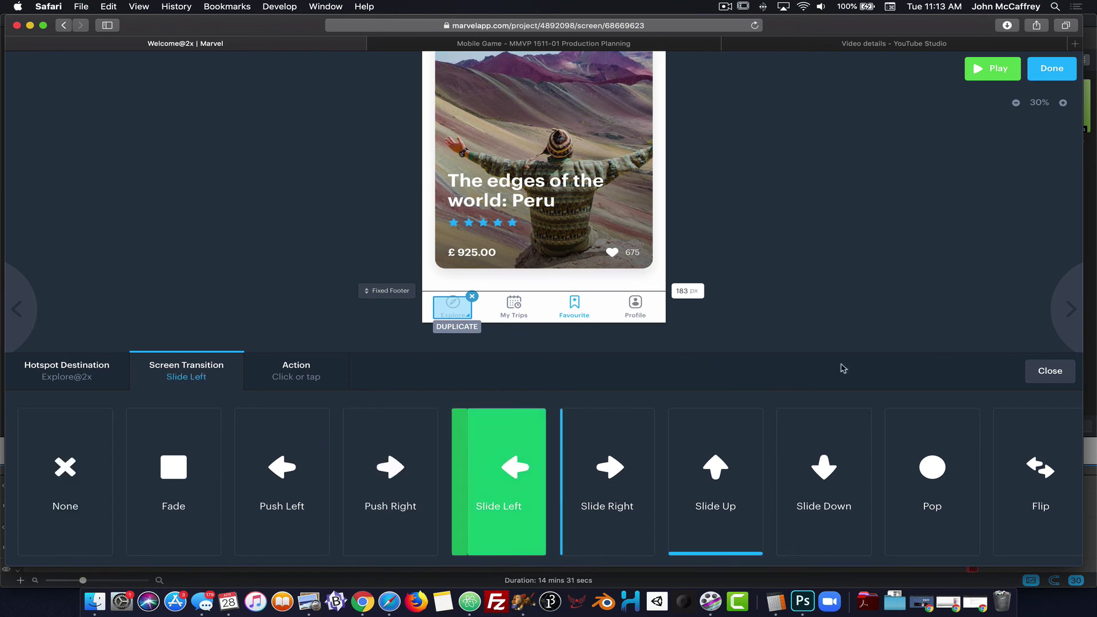
left_click(1050, 371)
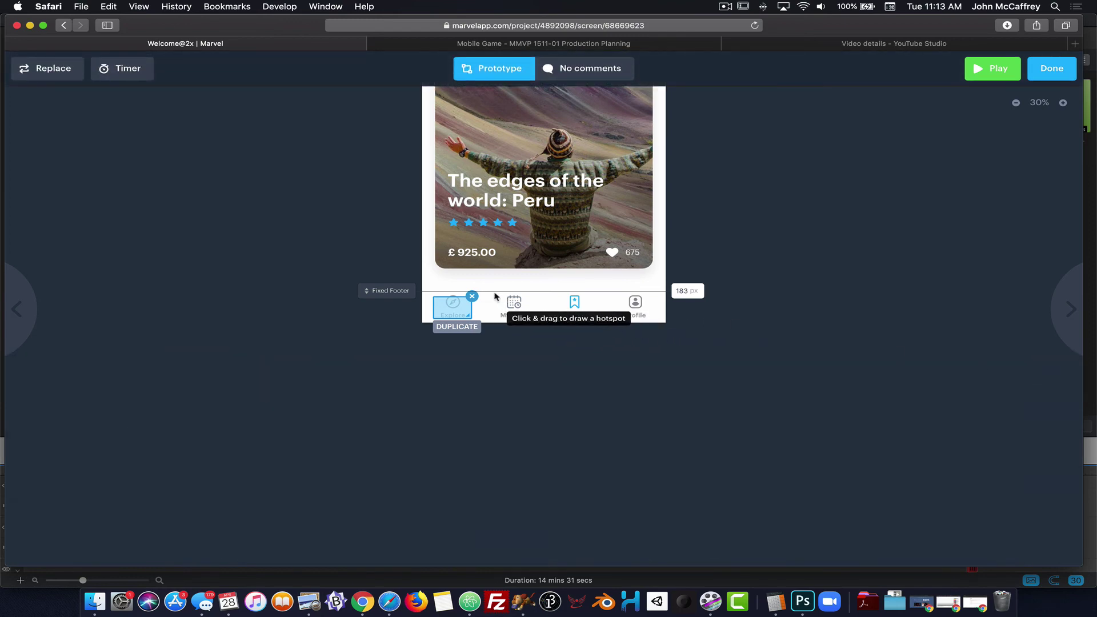
- On the Favourites@2x screen, add a hotspot over the My Trips icon that links to Trips@2x with a Slide Left transition
left_click_drag(495, 295, 539, 322)
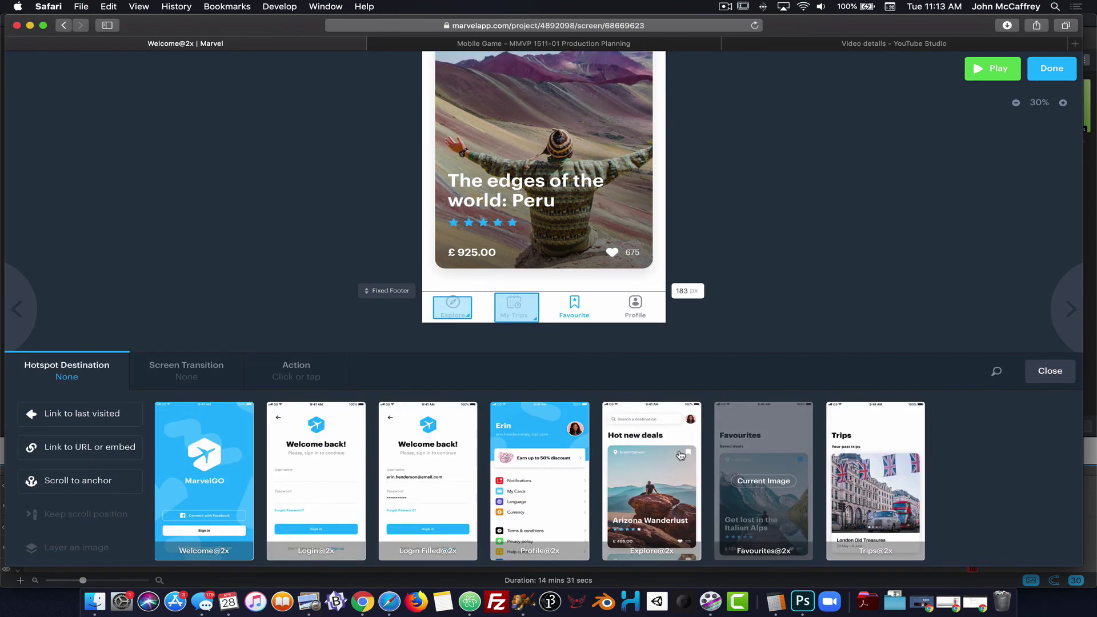
left_click(874, 497)
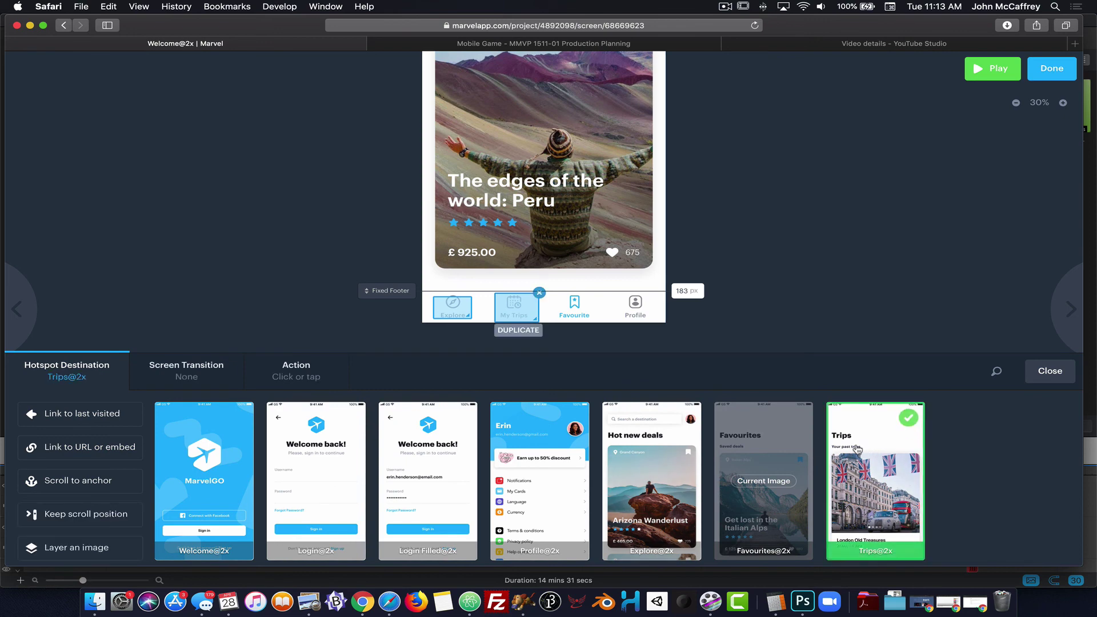
left_click(157, 372)
left_click(500, 463)
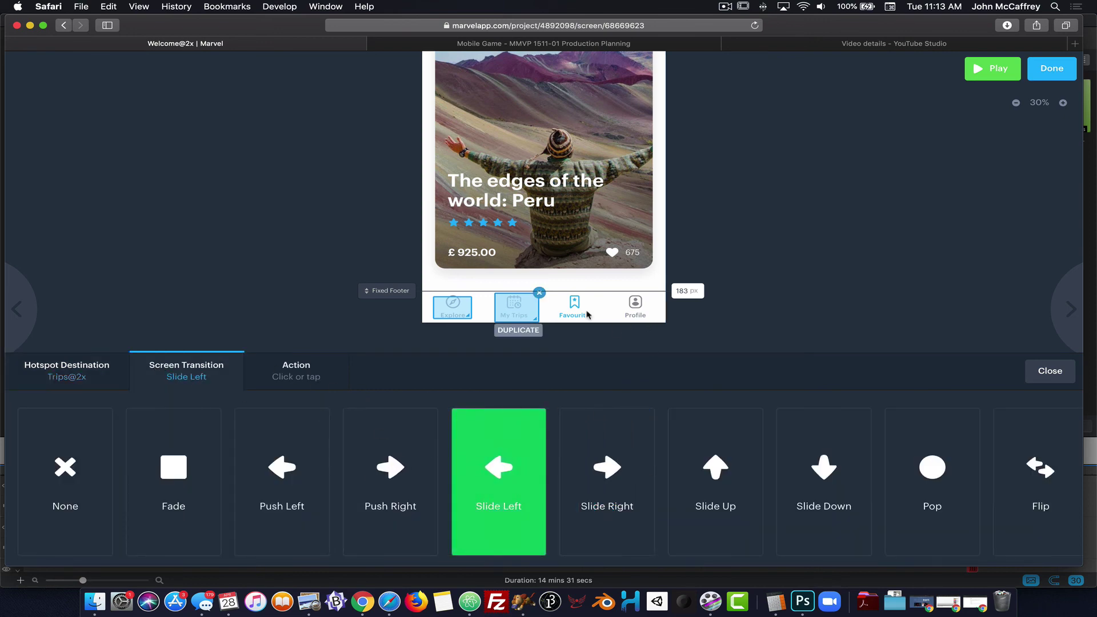
- On the Favourites@2x screen, add a hotspot over the Profile icon that links to Profile@2x with a Slide Down transition
left_click_drag(622, 292, 655, 322)
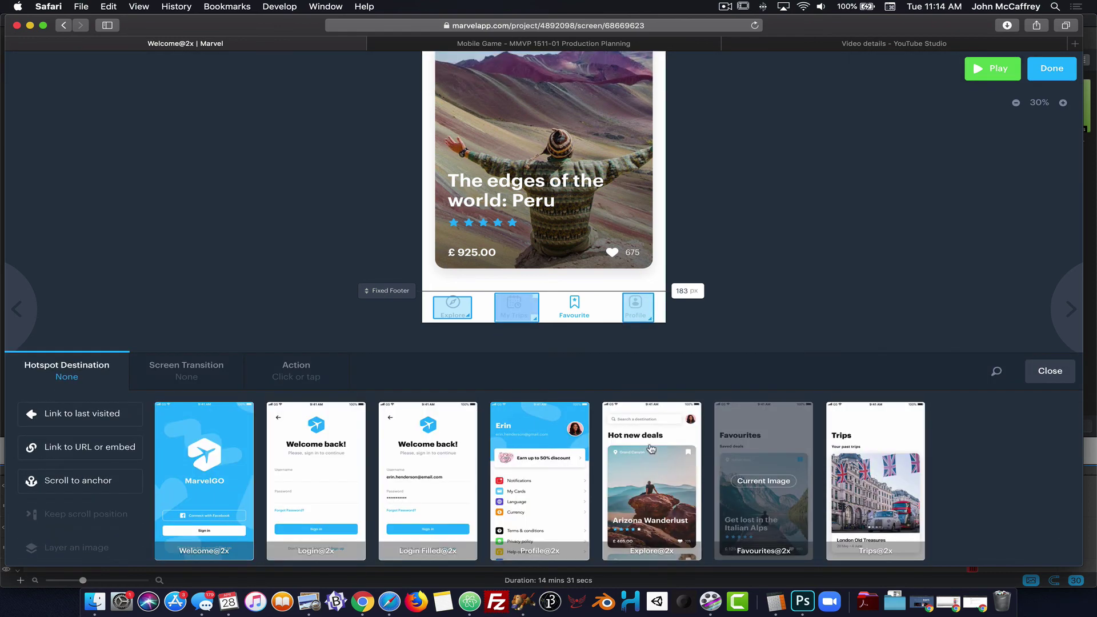
left_click(511, 436)
left_click(236, 388)
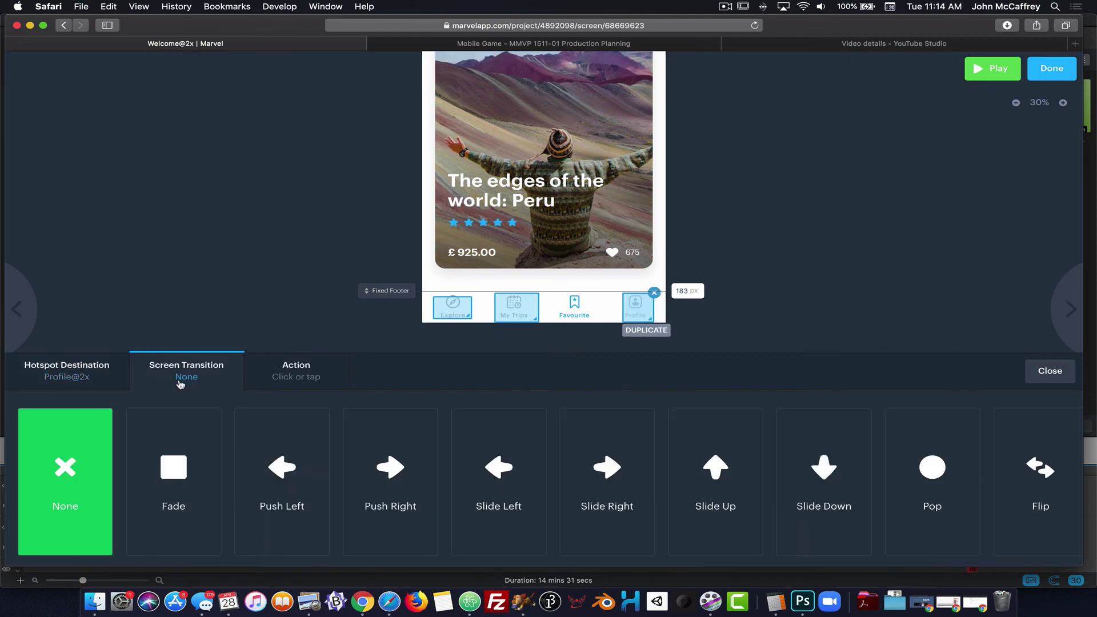
left_click(826, 473)
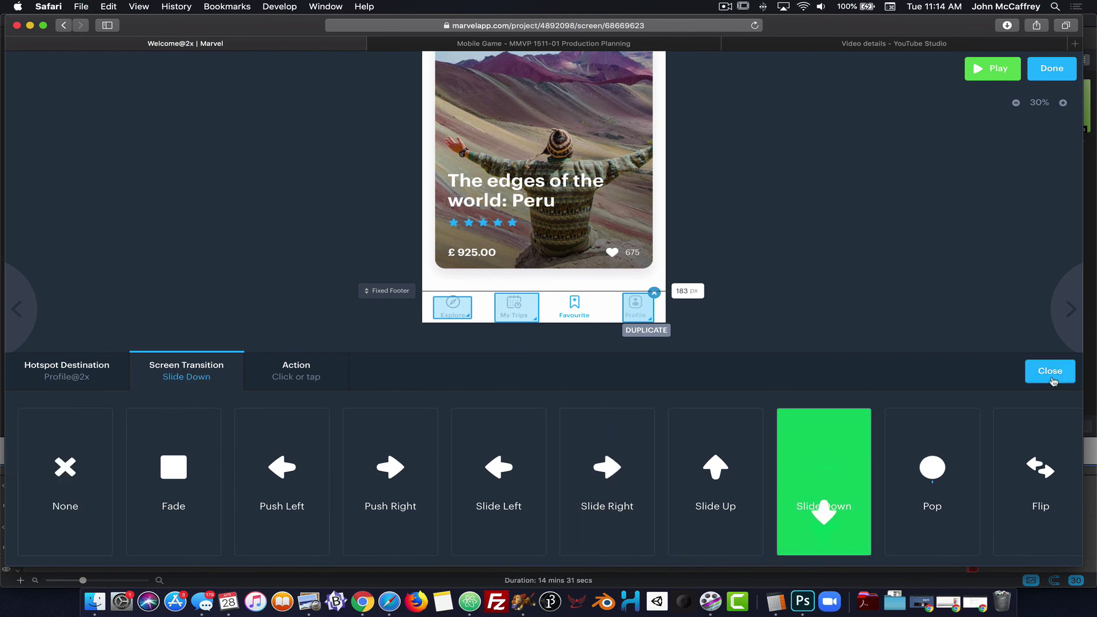
left_click(1050, 371)
- Go to the Trips@2x screen and set its fixed footer to about 186 px, enclosing the navigation bar
left_click(1076, 294)
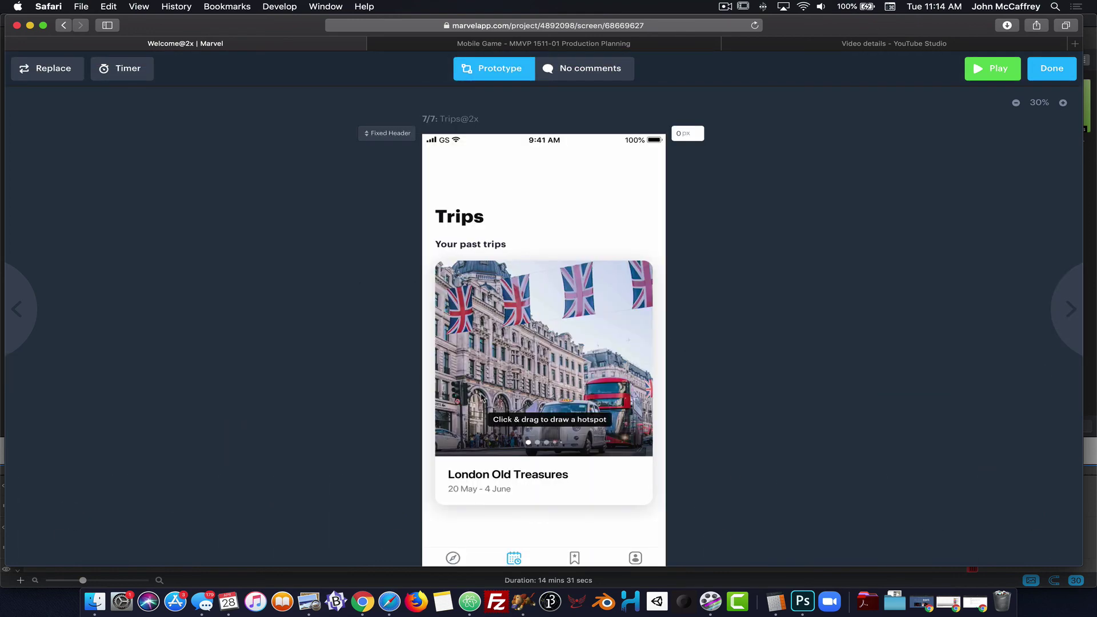
scroll(443, 456, "down", 1)
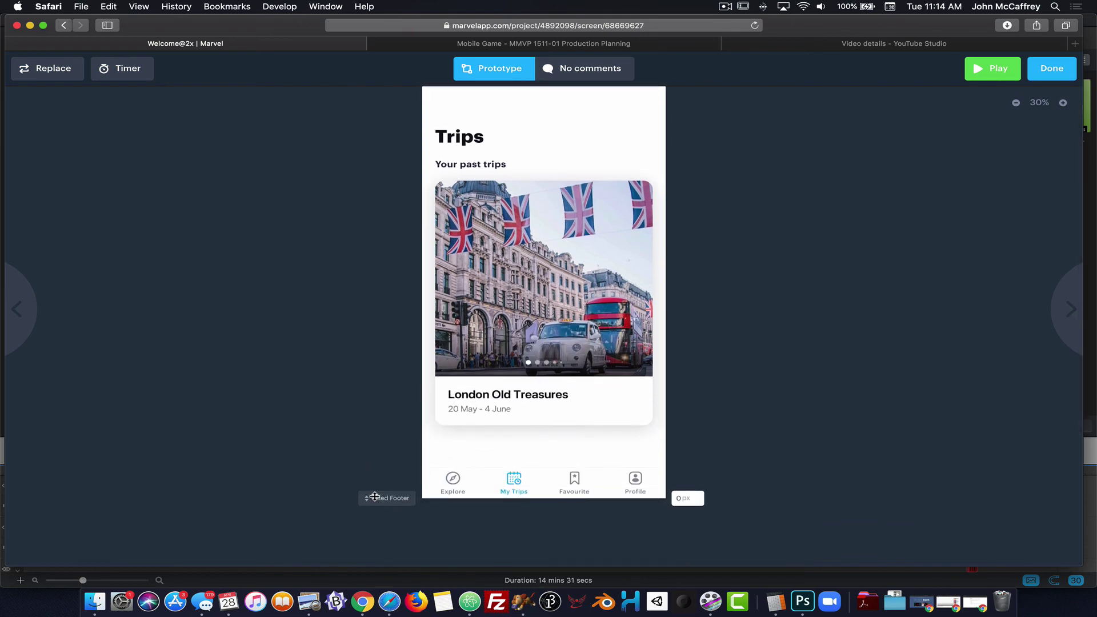
left_click_drag(371, 497, 373, 464)
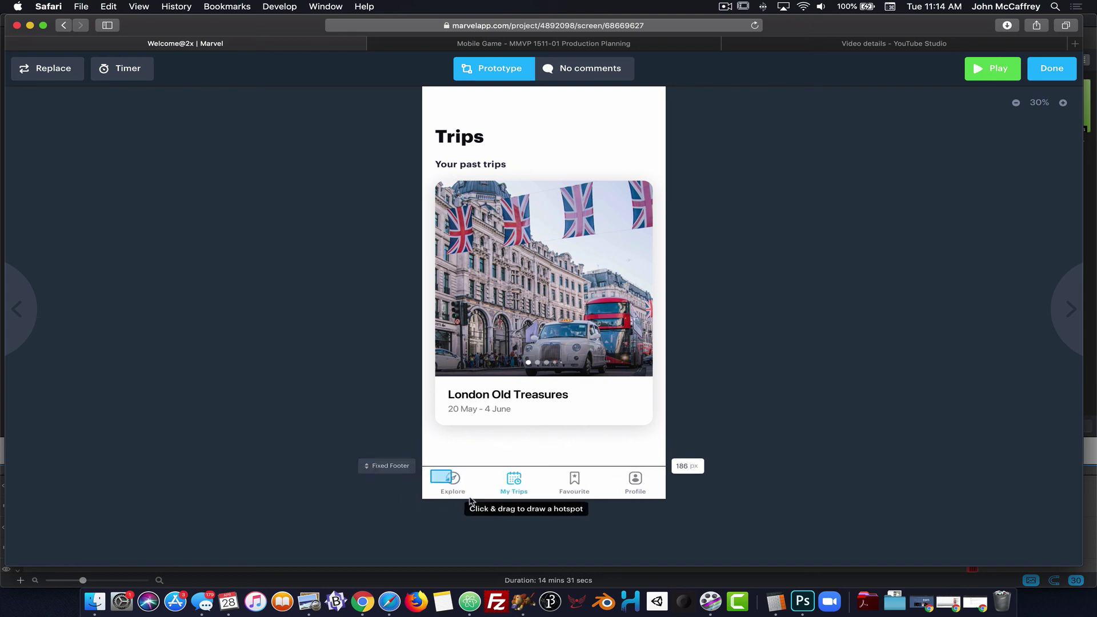
- On the Trips@2x screen, add a hotspot over the Explore icon that links to Explore@2x with a Slide Left transition
left_click_drag(470, 500, 478, 498)
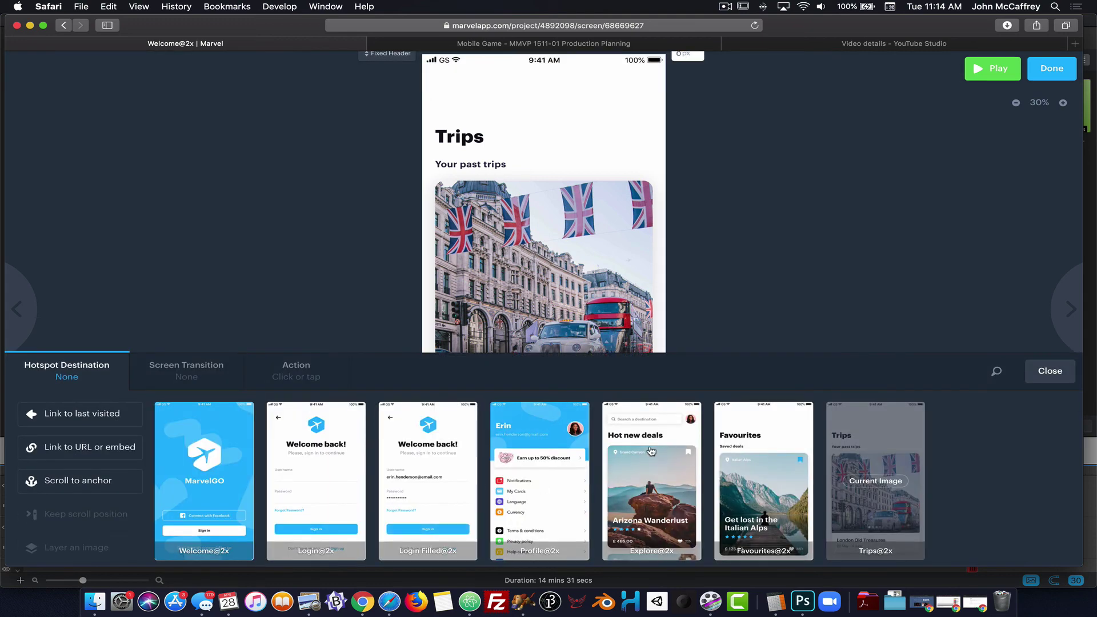
left_click(651, 451)
left_click(192, 367)
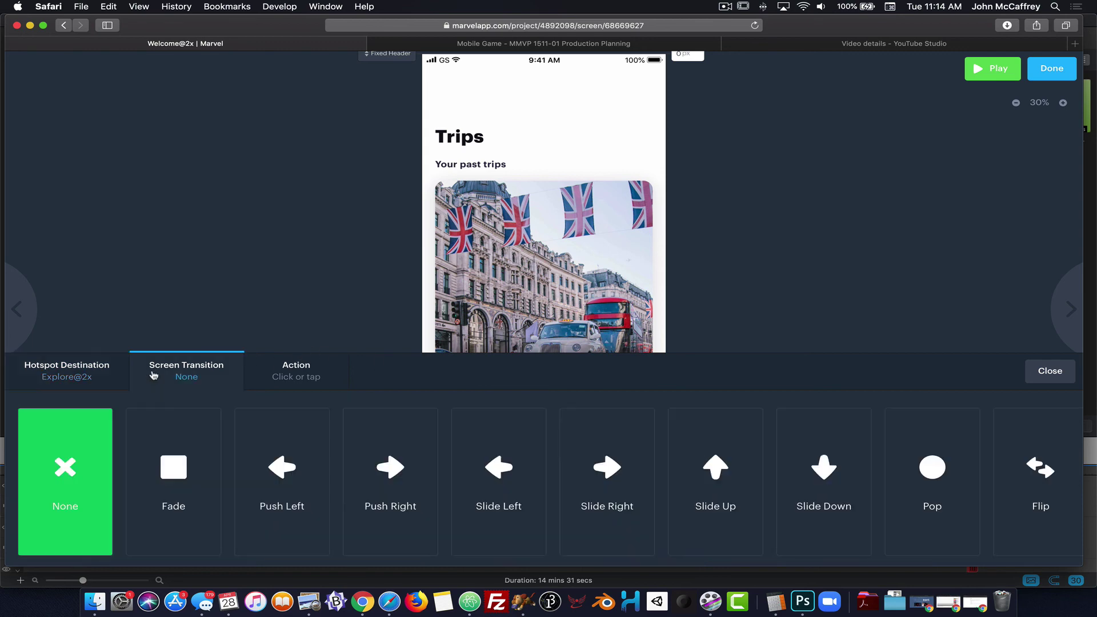
left_click(499, 474)
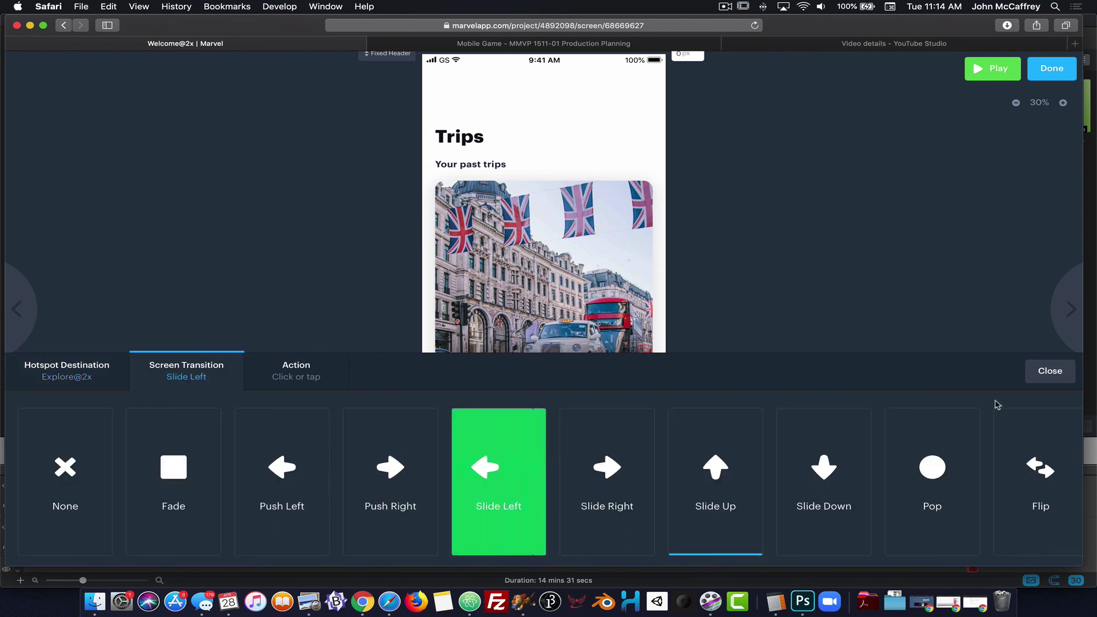
left_click(1050, 371)
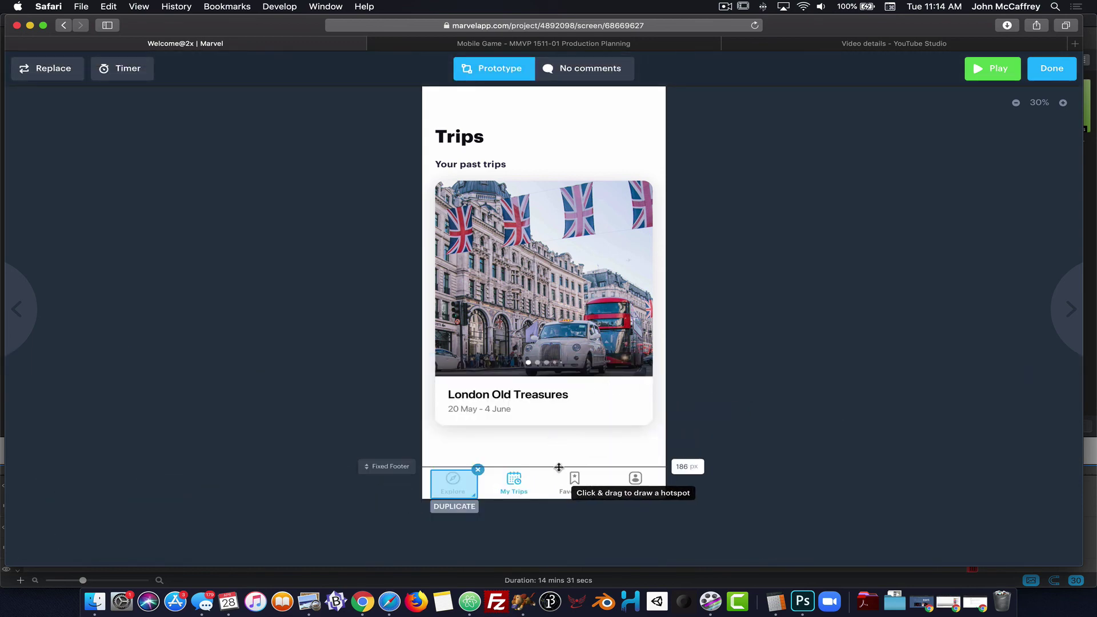
- On the Trips@2x screen, add a hotspot over the Favourite icon that links to Favourites@2x with a Slide Left transition
left_click_drag(557, 467, 601, 499)
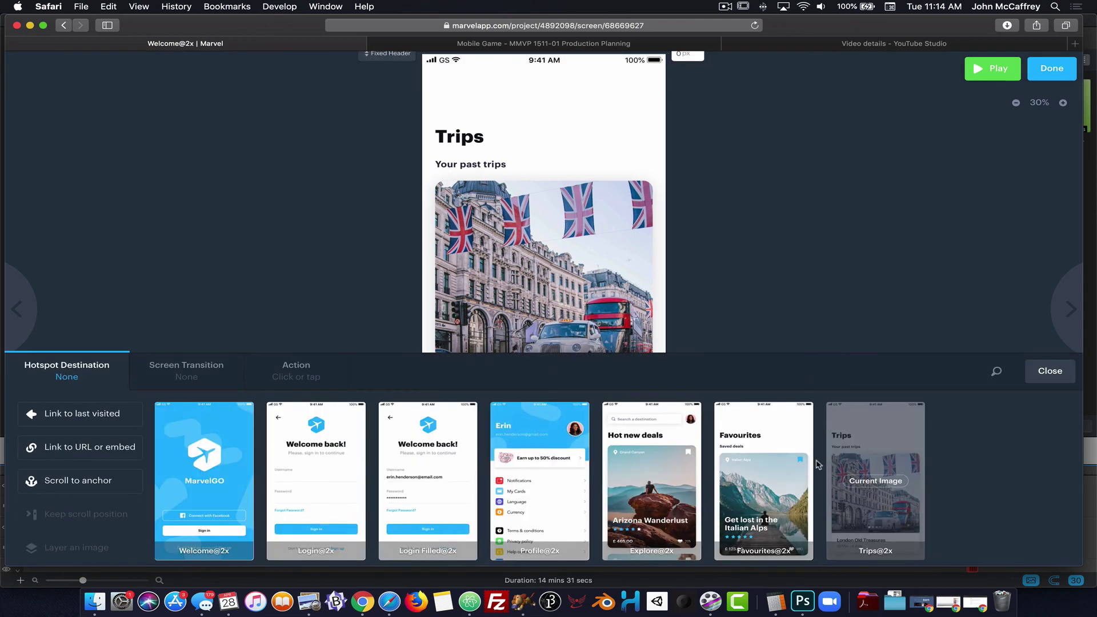
left_click(764, 492)
left_click(204, 368)
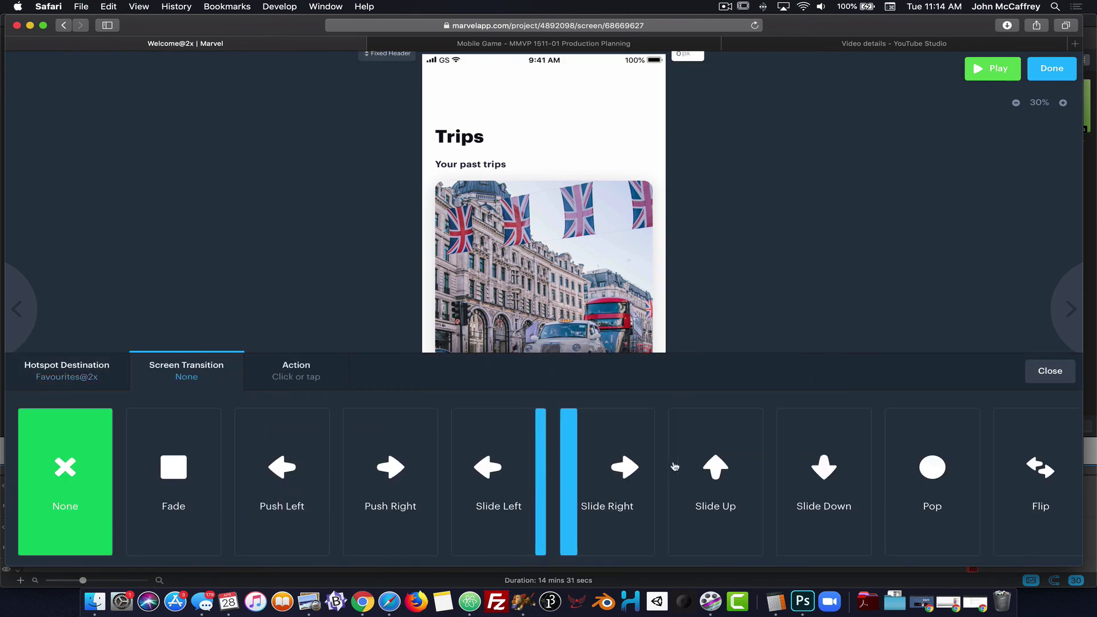
left_click(502, 465)
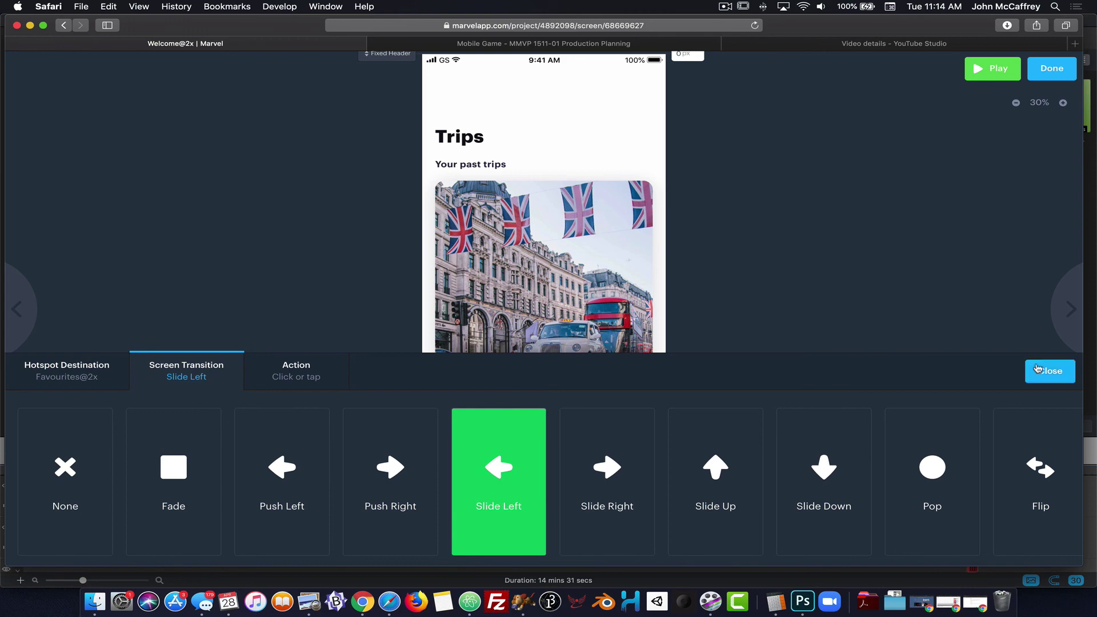
left_click(1037, 370)
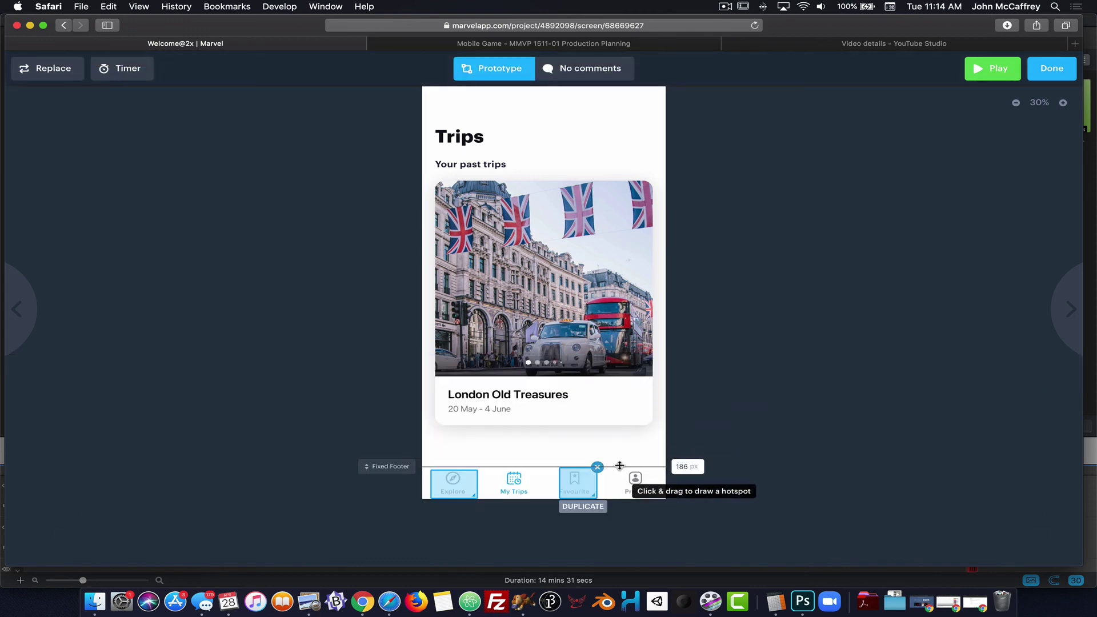
- On the Trips@2x screen, add a hotspot over the Profile icon that links to Profile@2x with a Slide Down transition
left_click_drag(620, 468, 666, 499)
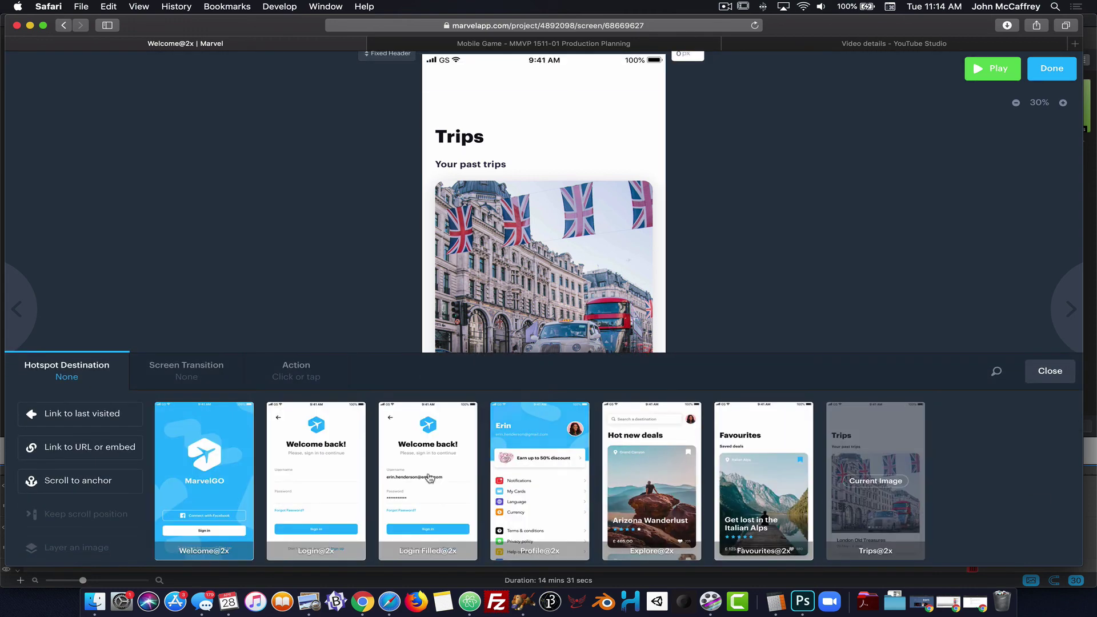
left_click(539, 480)
left_click(194, 370)
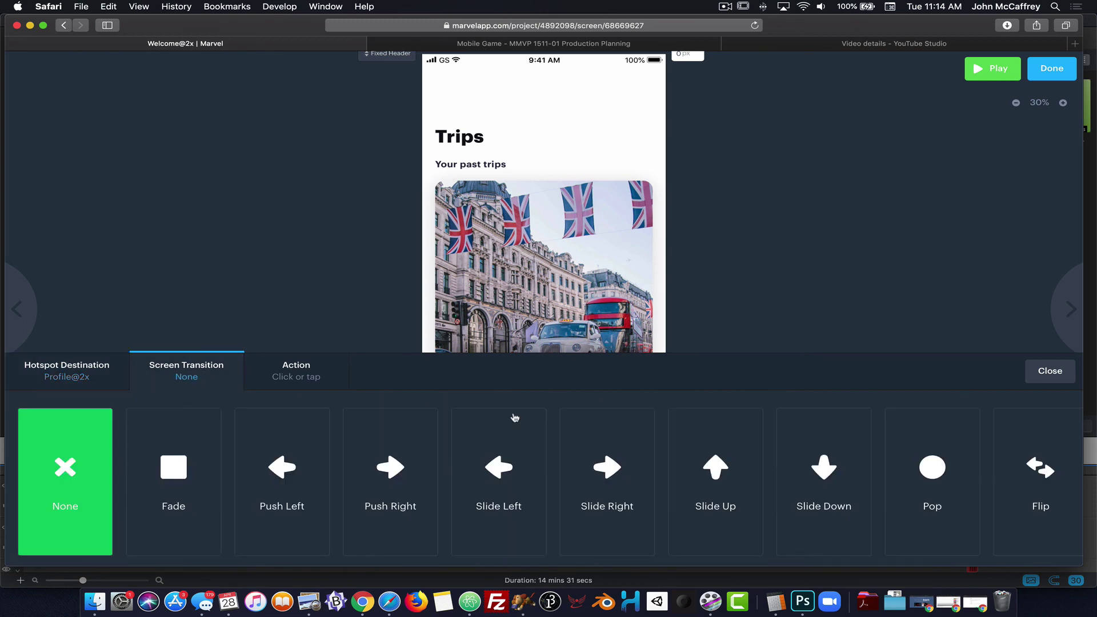
left_click(824, 463)
left_click(1050, 371)
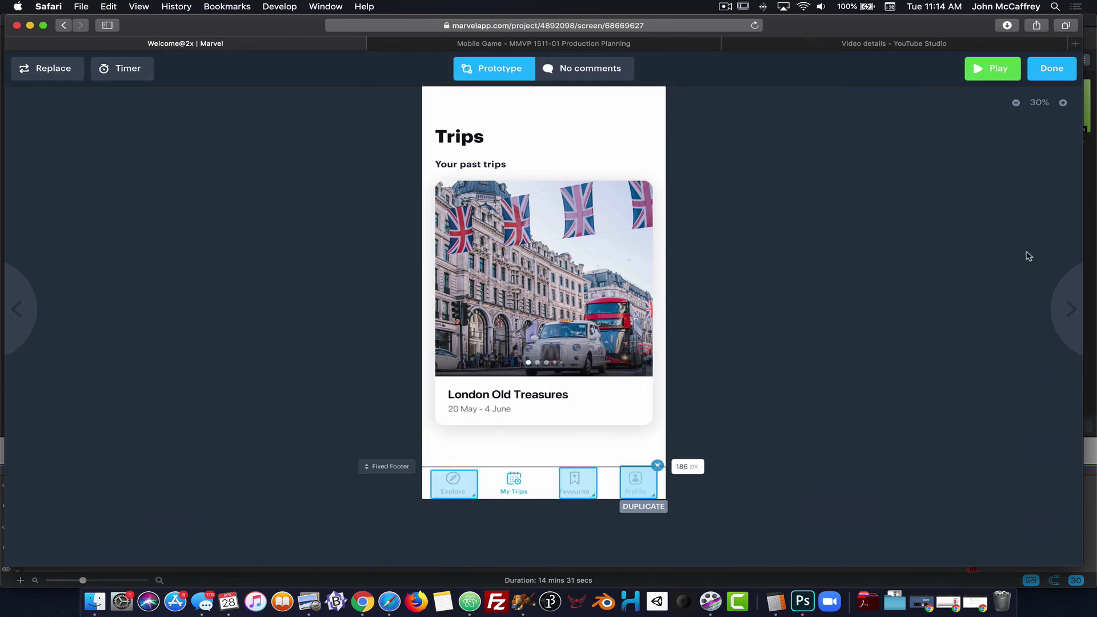
- Preview the prototype from the Welcome@2x screen and follow its sign-in hotspots through both login screens to the Profile screen
left_click(1070, 309)
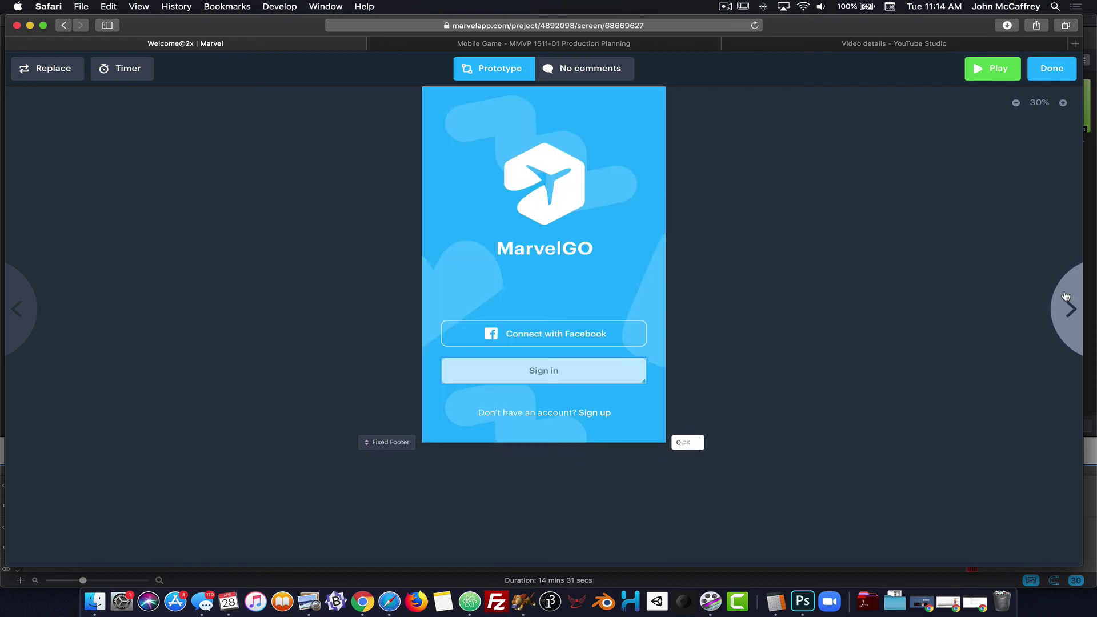
left_click(991, 67)
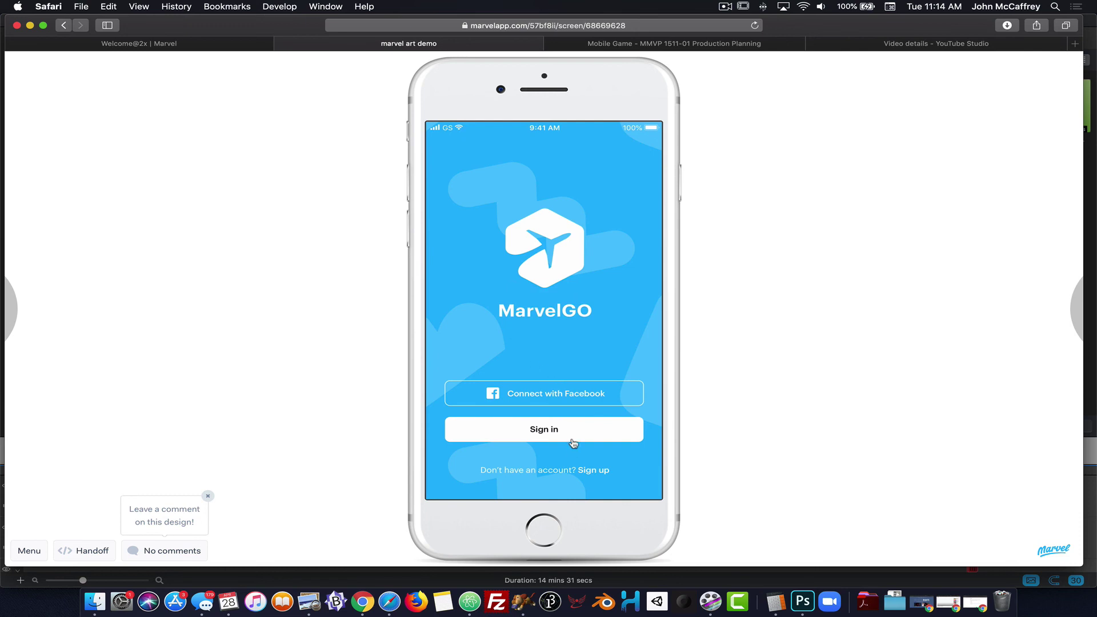
left_click(577, 438)
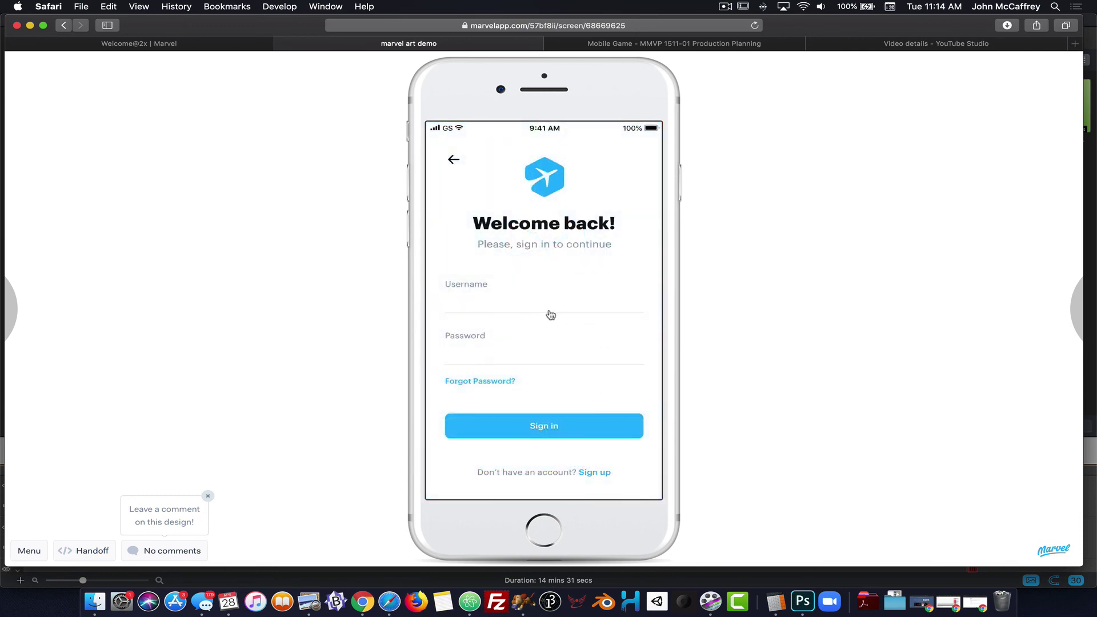
left_click(486, 311)
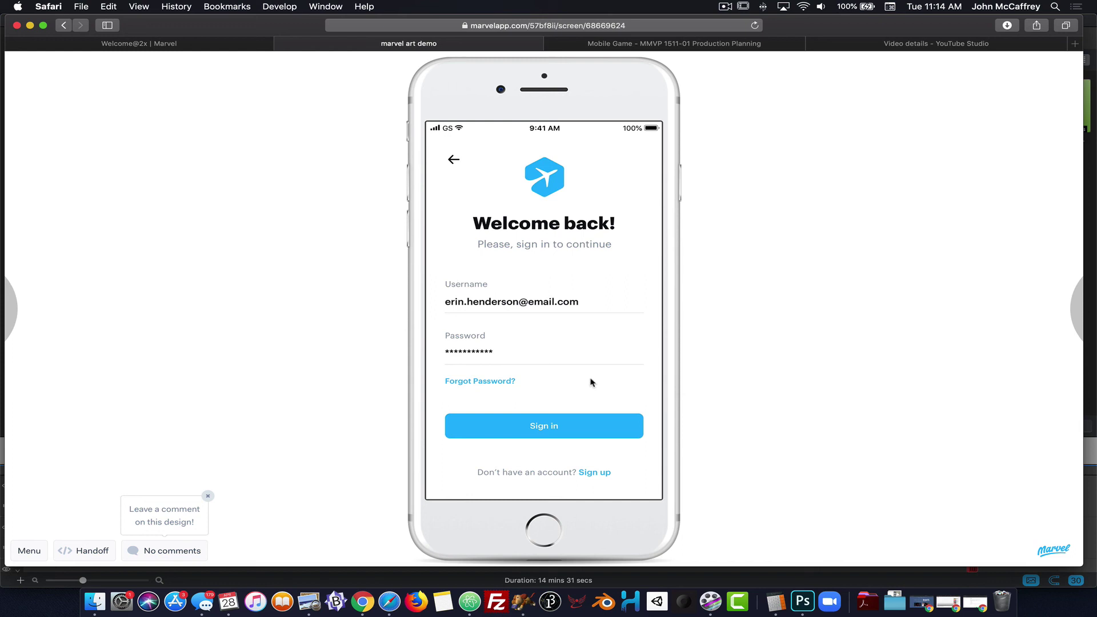
left_click(481, 432)
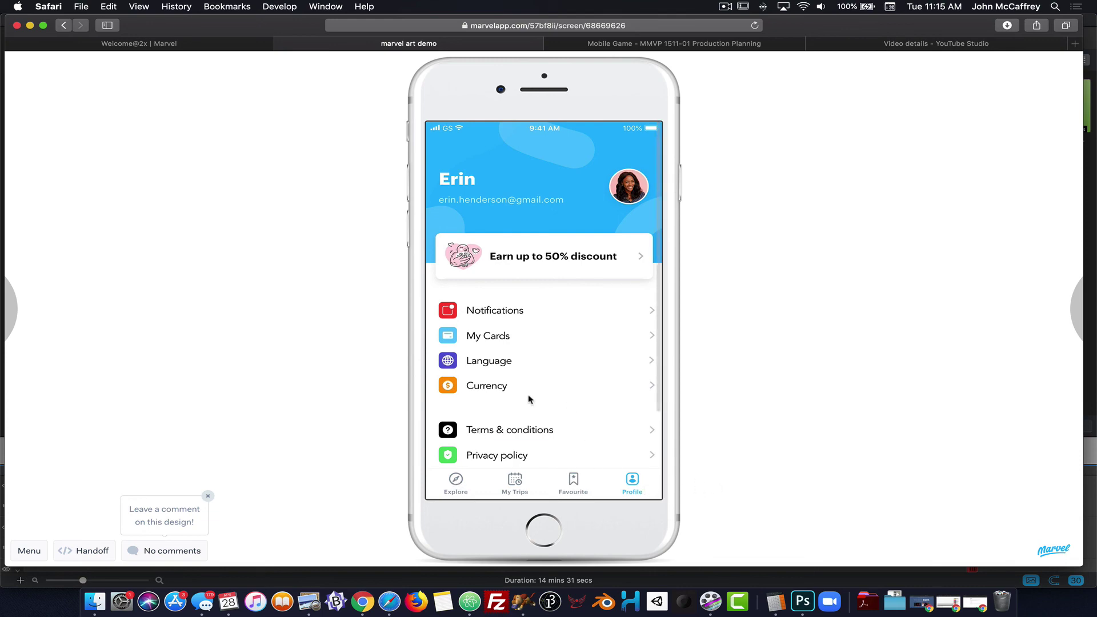
- Scroll through the Profile screen in the preview to check how its fixed footer behaves
scroll(547, 394, "down", 3)
scroll(548, 389, "up", 3)
scroll(548, 390, "down", 3)
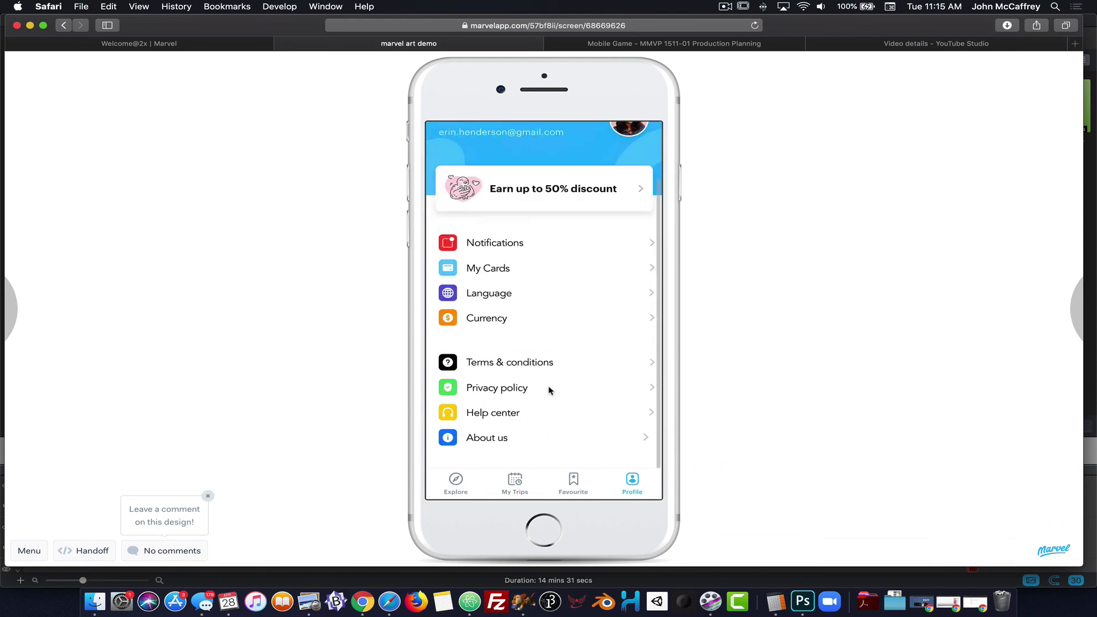
- In the preview, follow the footer link from Profile to Explore and scroll through the deals to check the fixed footer
scroll(548, 390, "up", 3)
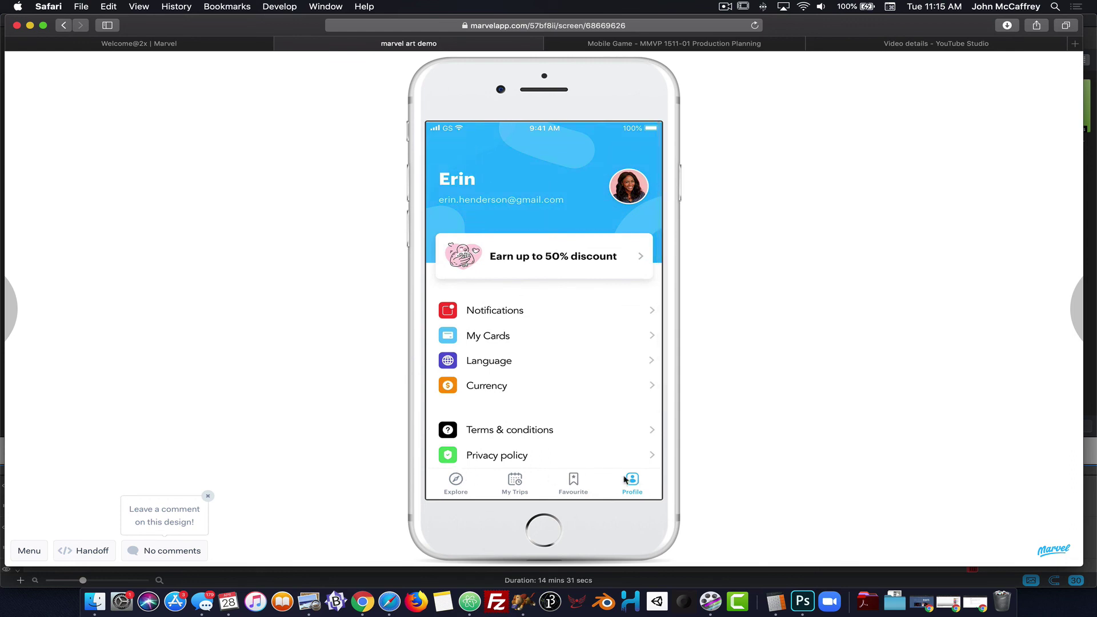
left_click(457, 484)
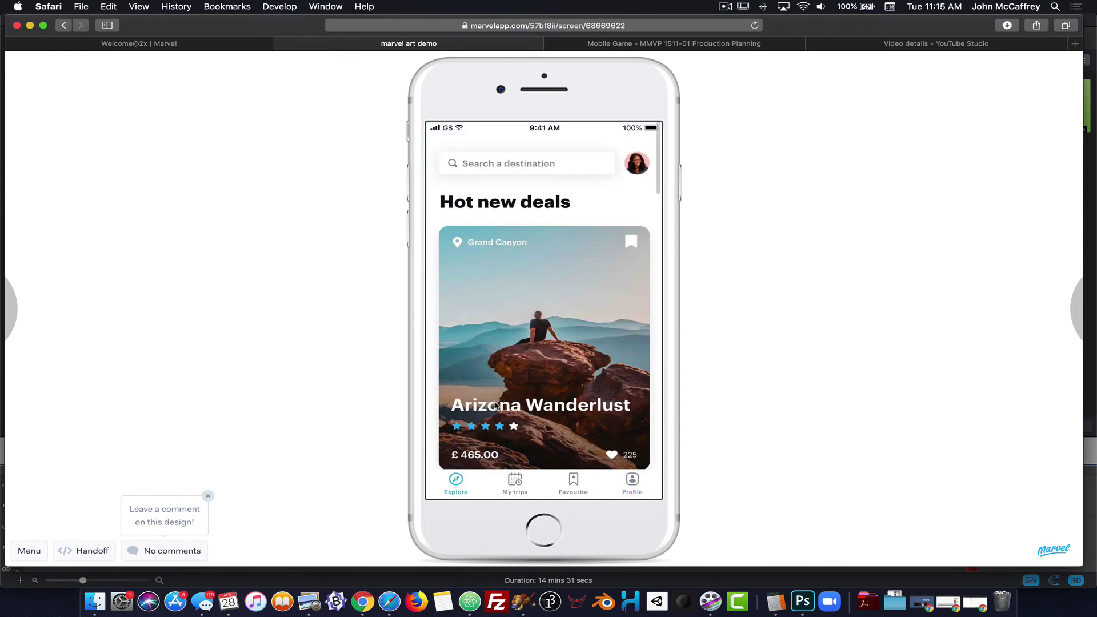
scroll(495, 405, "down", 15)
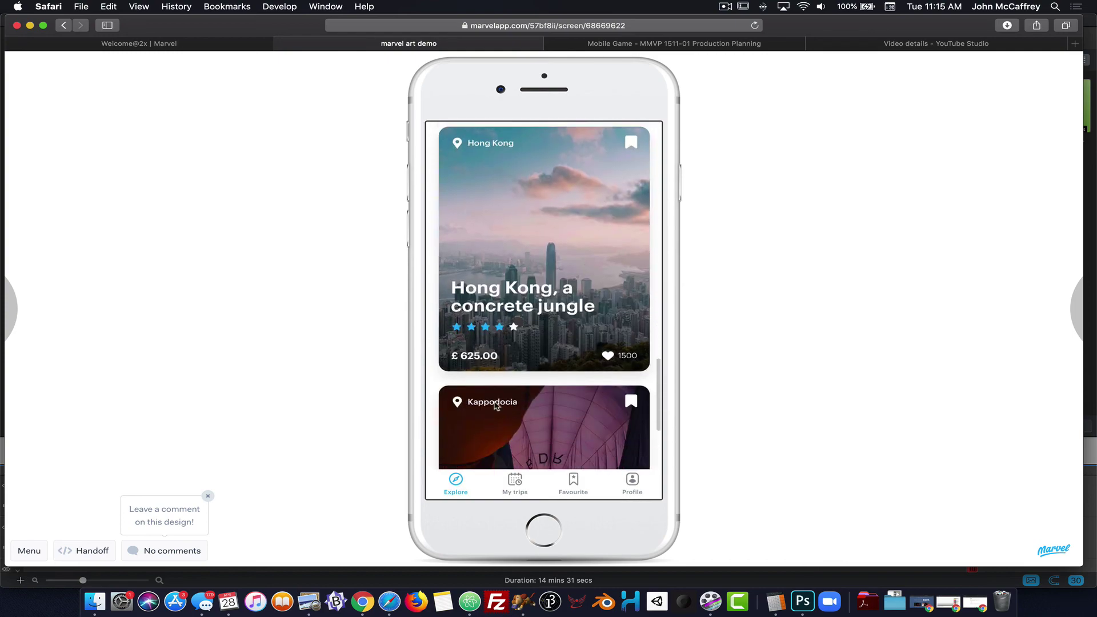
scroll(496, 406, "up", 15)
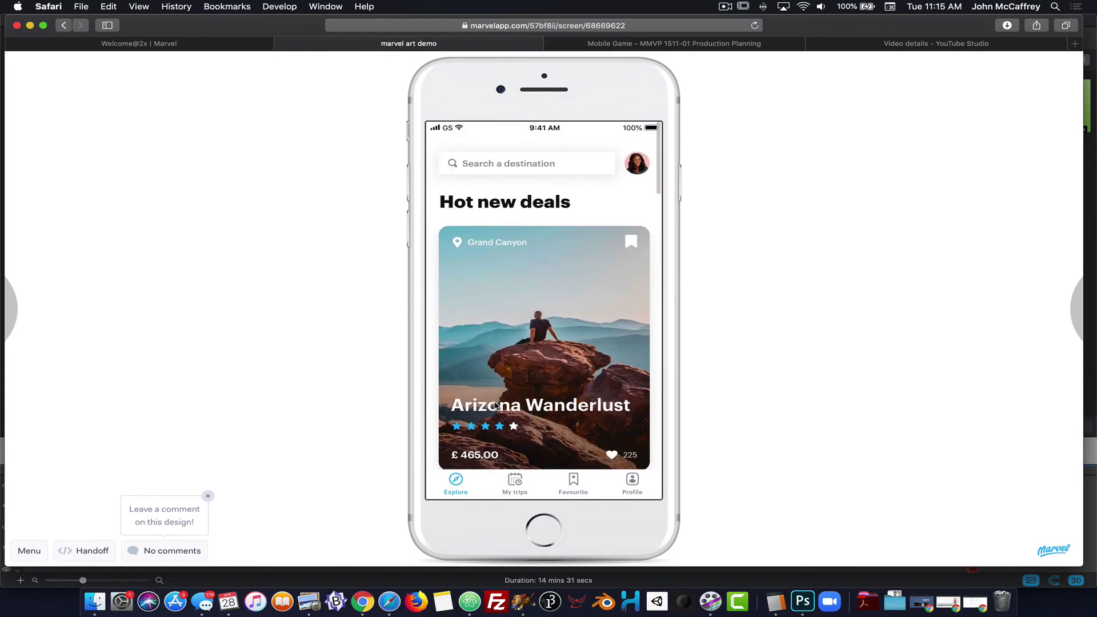
scroll(496, 406, "down", 10)
scroll(495, 406, "down", 5)
scroll(496, 406, "up", 15)
scroll(496, 406, "down", 20)
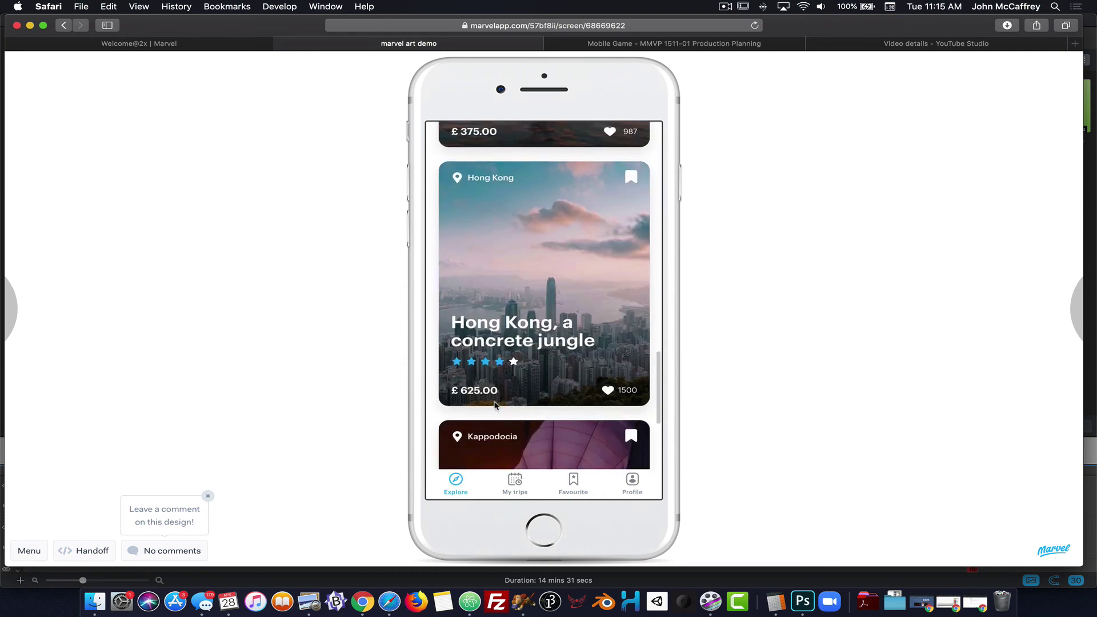
scroll(496, 405, "down", 4)
scroll(496, 406, "up", 12)
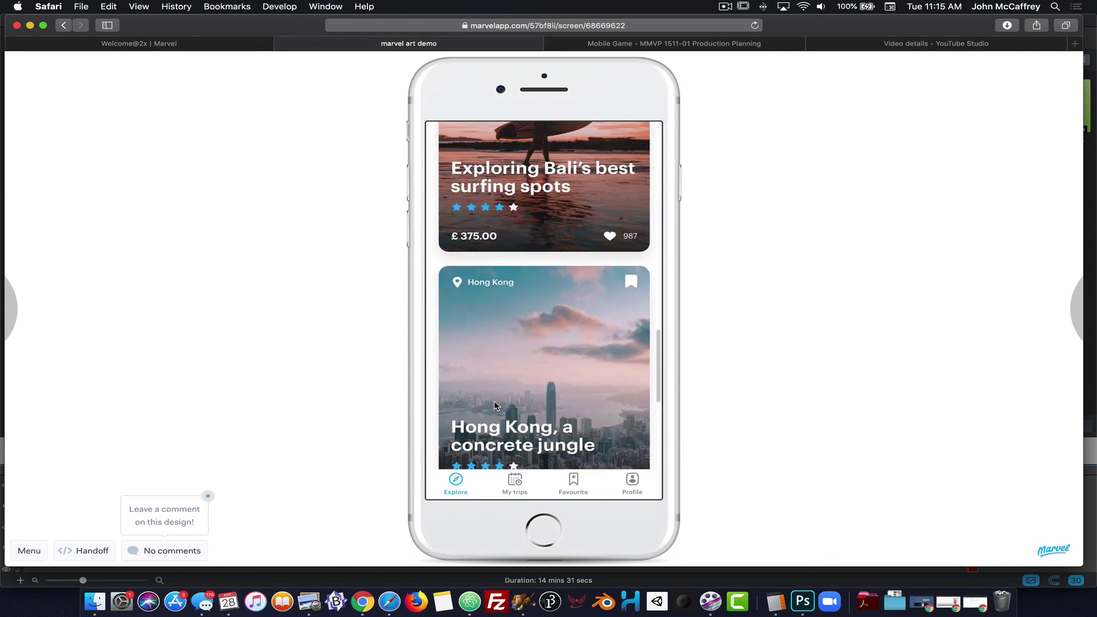
scroll(496, 405, "up", 10)
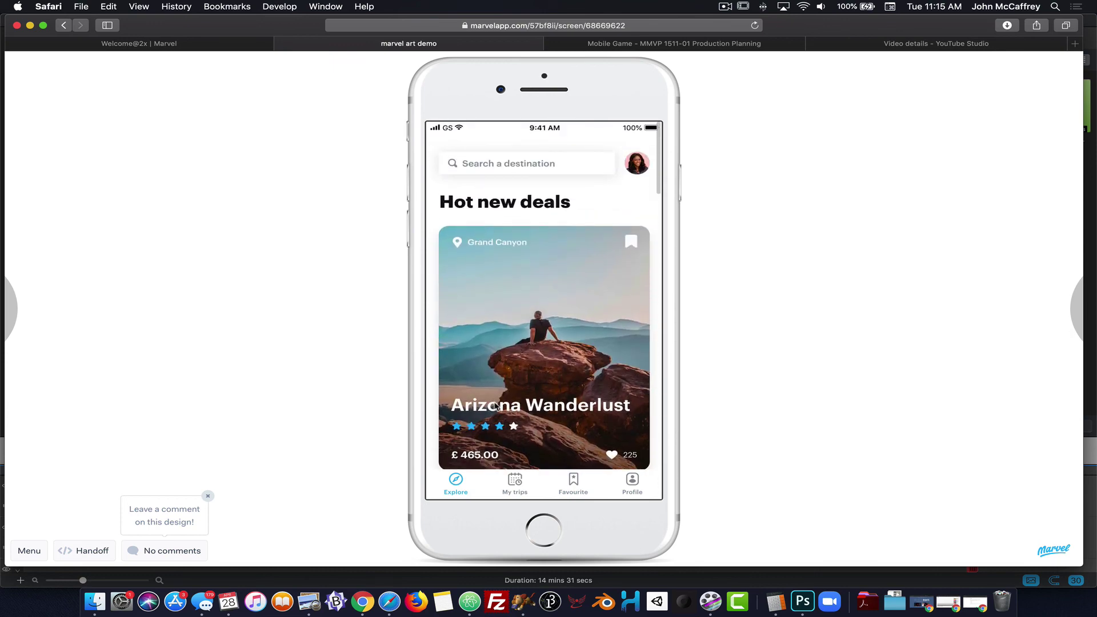
- Test the previewed footer hotspots and their transitions by switching among the Explore, Trips and Favourites screens
left_click(516, 482)
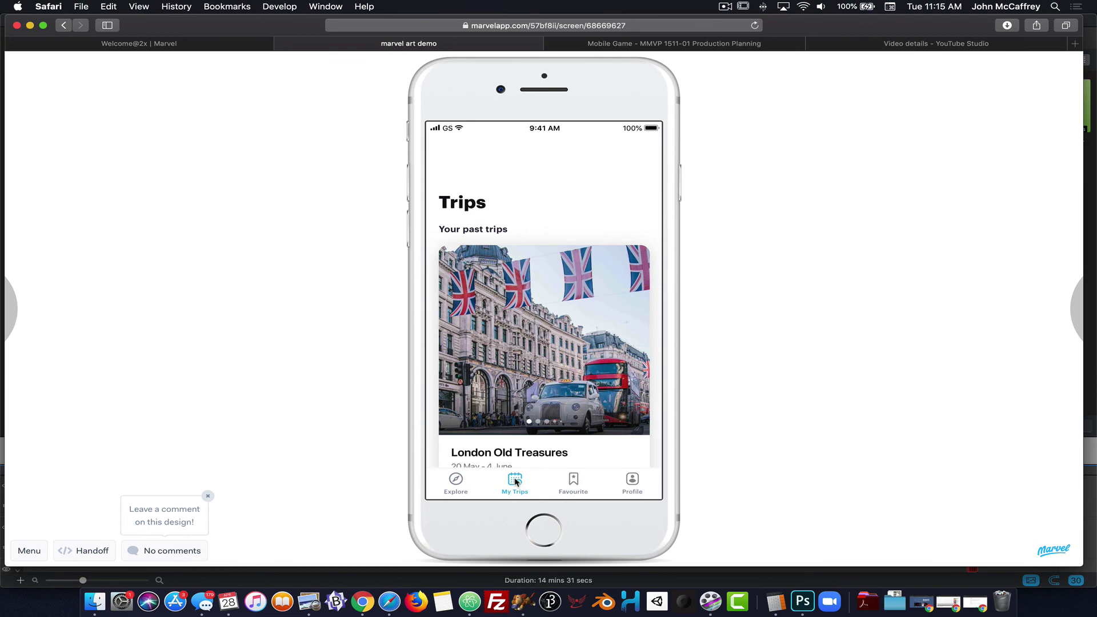
left_click(572, 485)
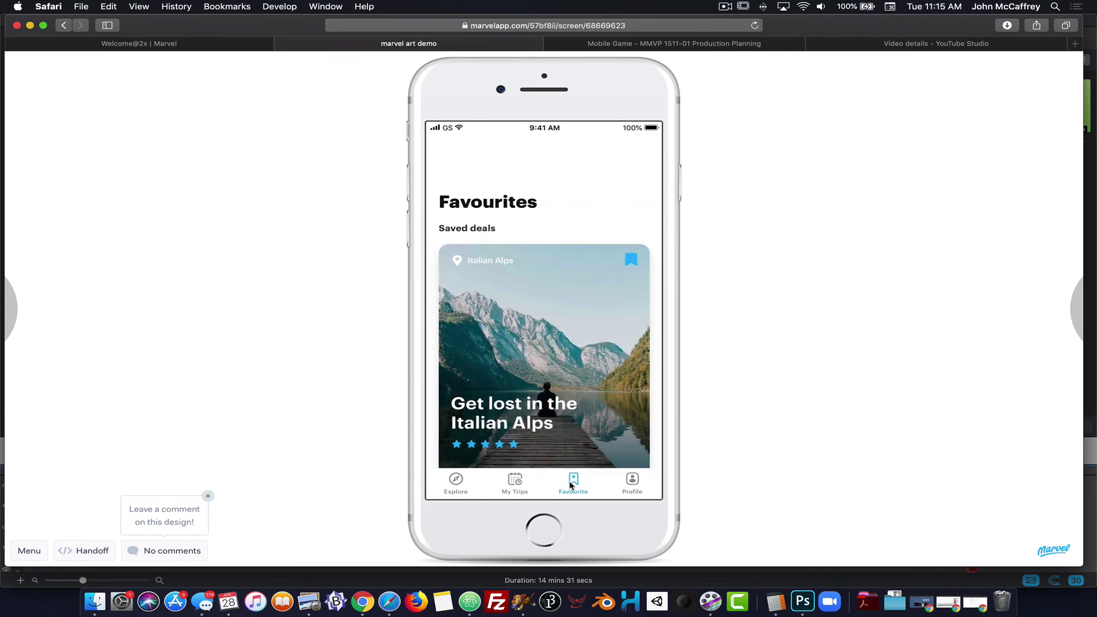
left_click(516, 486)
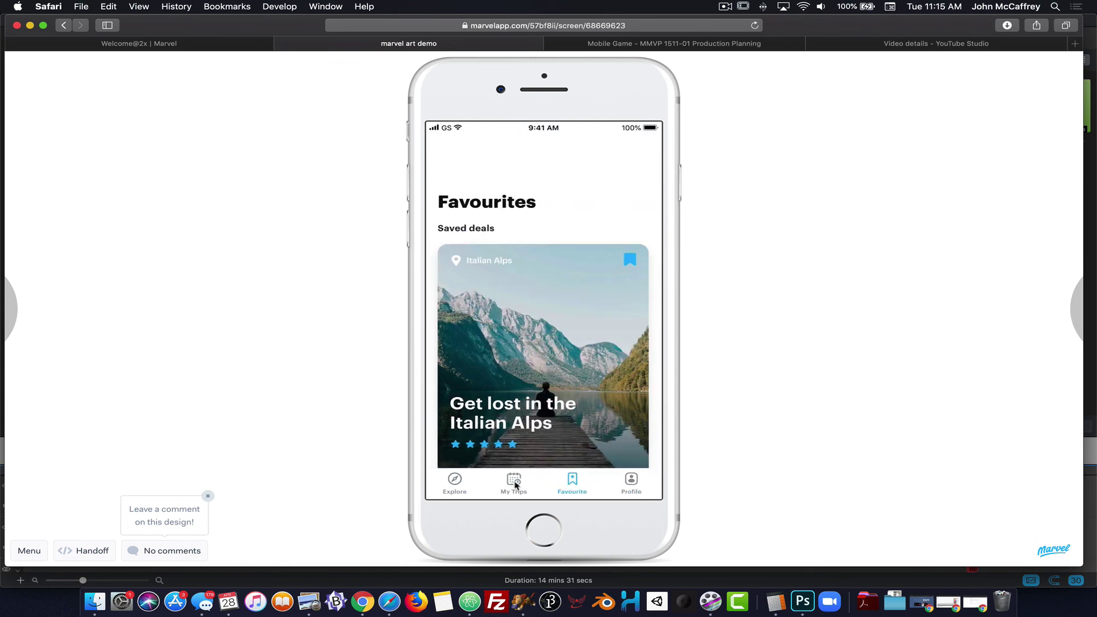
left_click(457, 481)
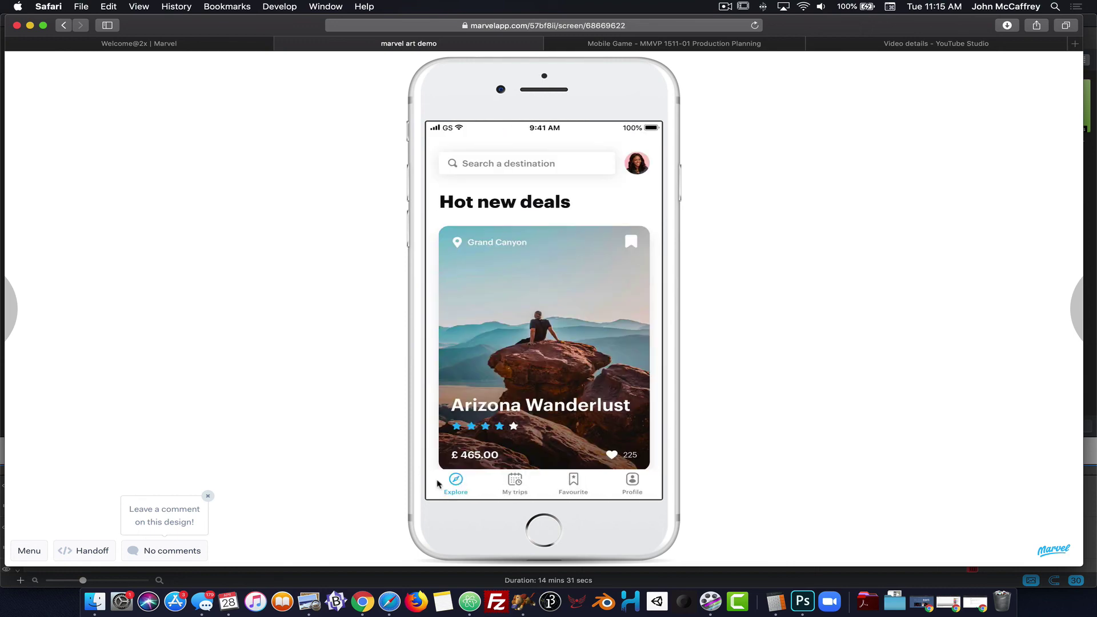
left_click(516, 484)
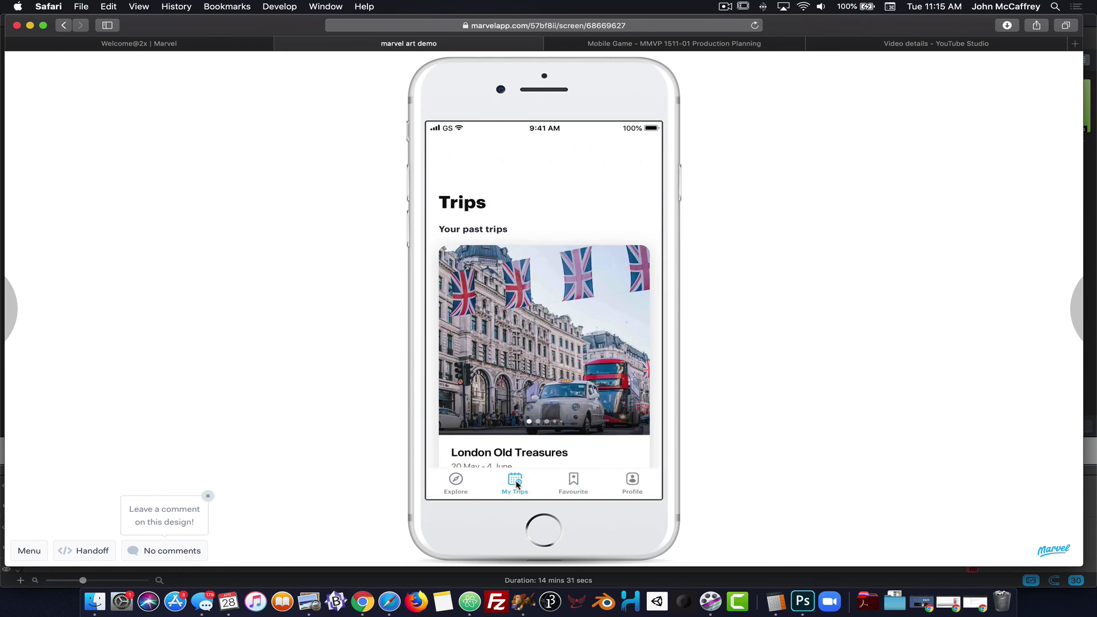
left_click(458, 483)
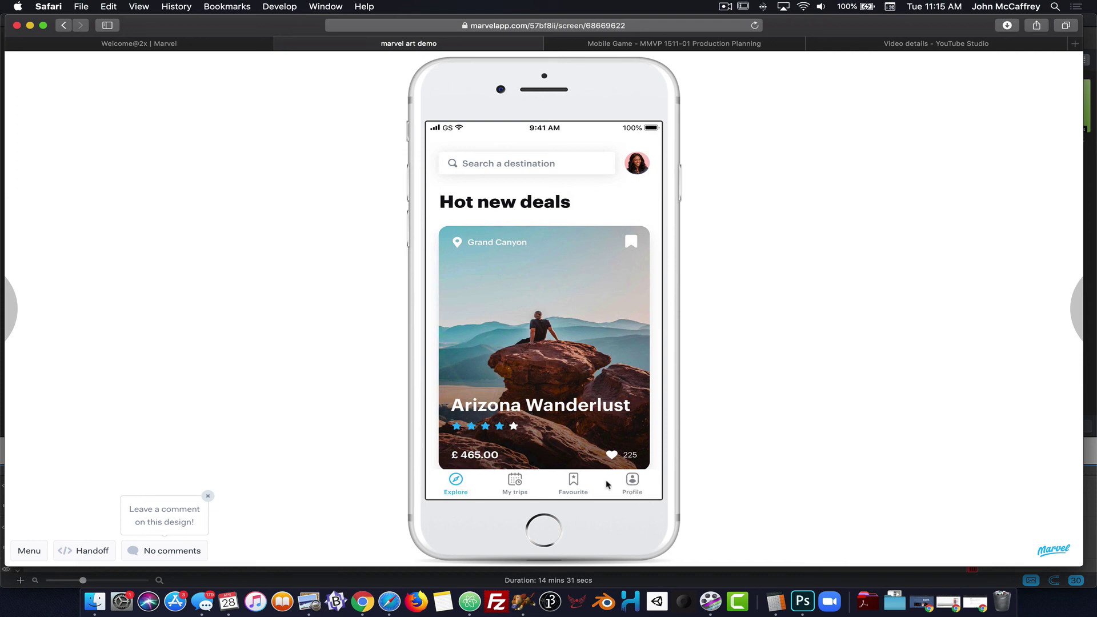
- Follow the preview's footer links to Profile and Favourites, scrolling each screen to check its fixed footer
left_click(633, 482)
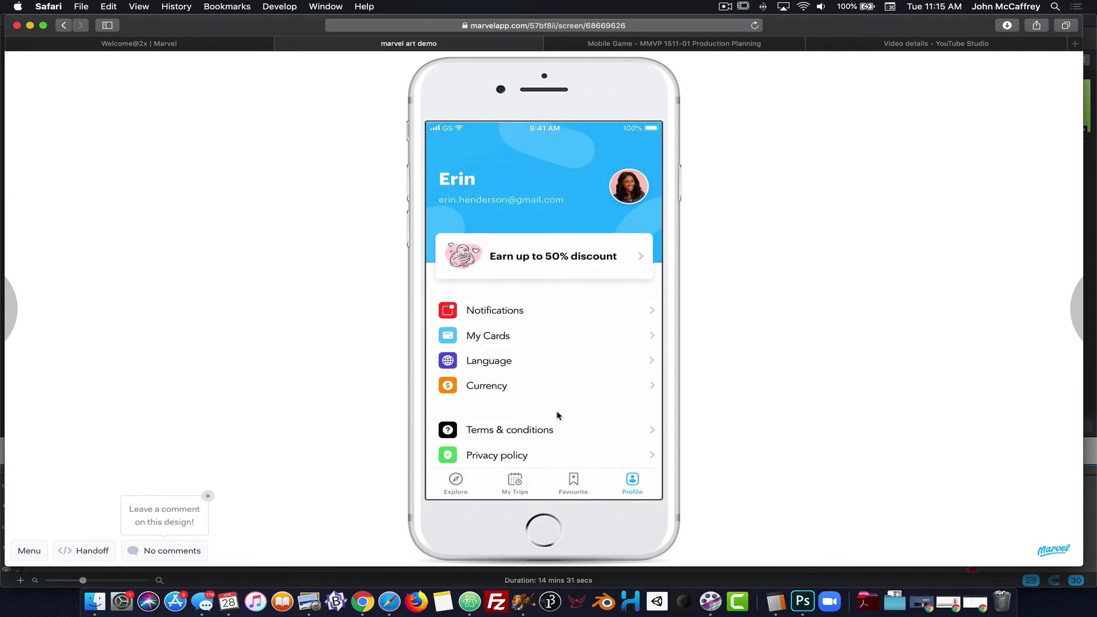
scroll(546, 440, "down", 3)
left_click(581, 482)
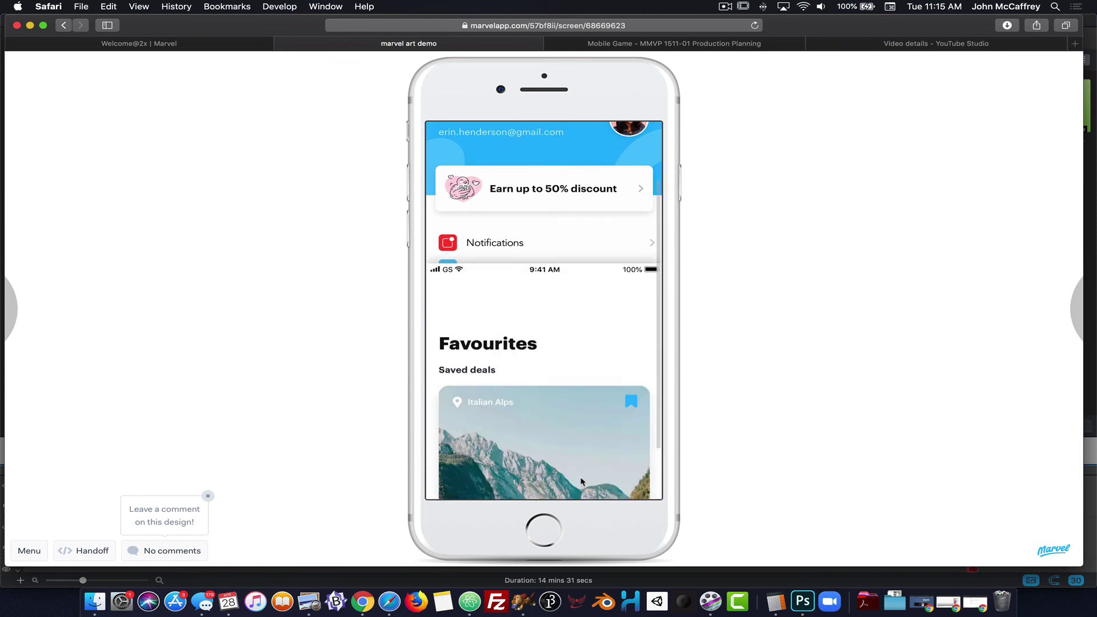
scroll(565, 457, "down", 5)
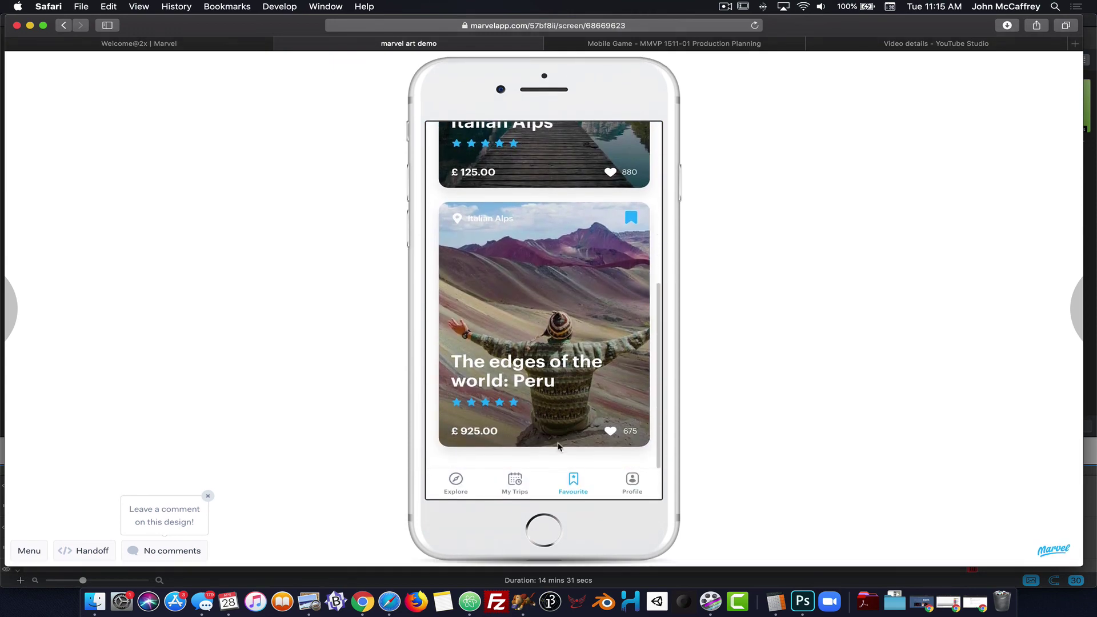
scroll(535, 377, "up", 5)
- Follow the preview's footer links to Trips and back to Explore, scrolling both screens to check their fixed footers
left_click(515, 483)
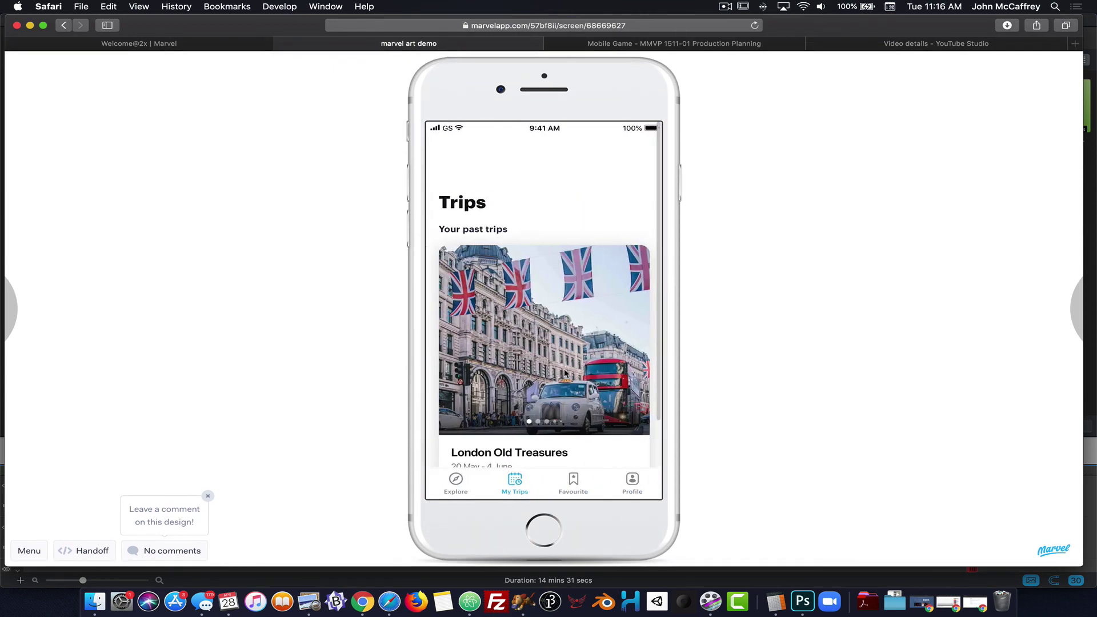
scroll(565, 373, "down", 2)
scroll(564, 373, "up", 2)
scroll(565, 373, "down", 1)
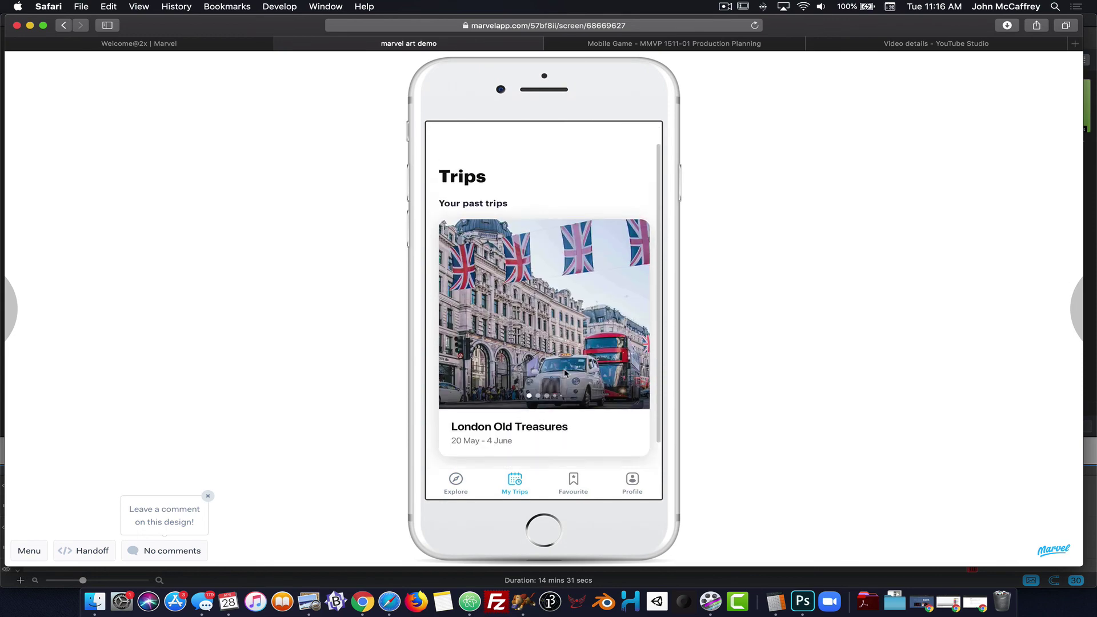
scroll(565, 372, "down", 1)
left_click(456, 482)
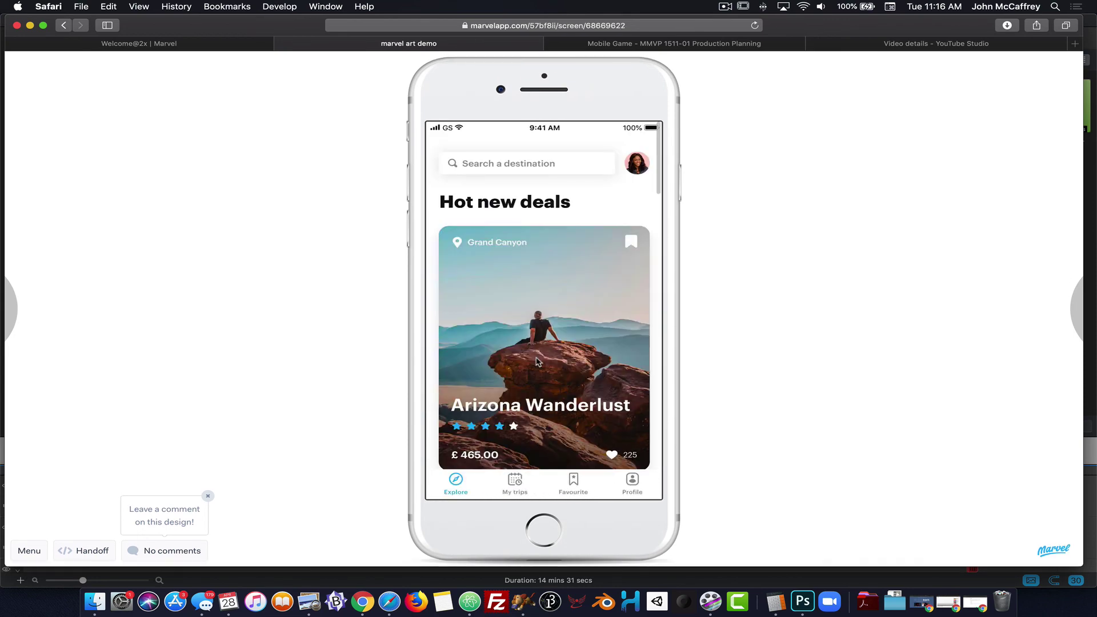
scroll(537, 361, "down", 15)
scroll(537, 362, "up", 15)
- Exit the Welcome@2x screen editor to the marvel art demo project overview and look at the project settings
left_click(127, 44)
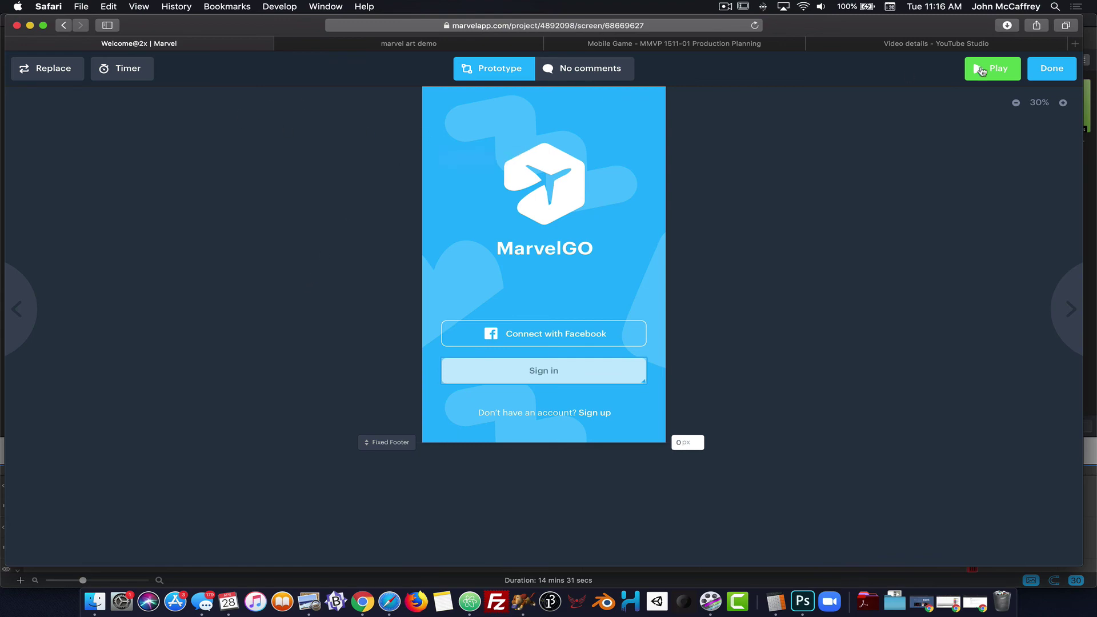
left_click(1063, 71)
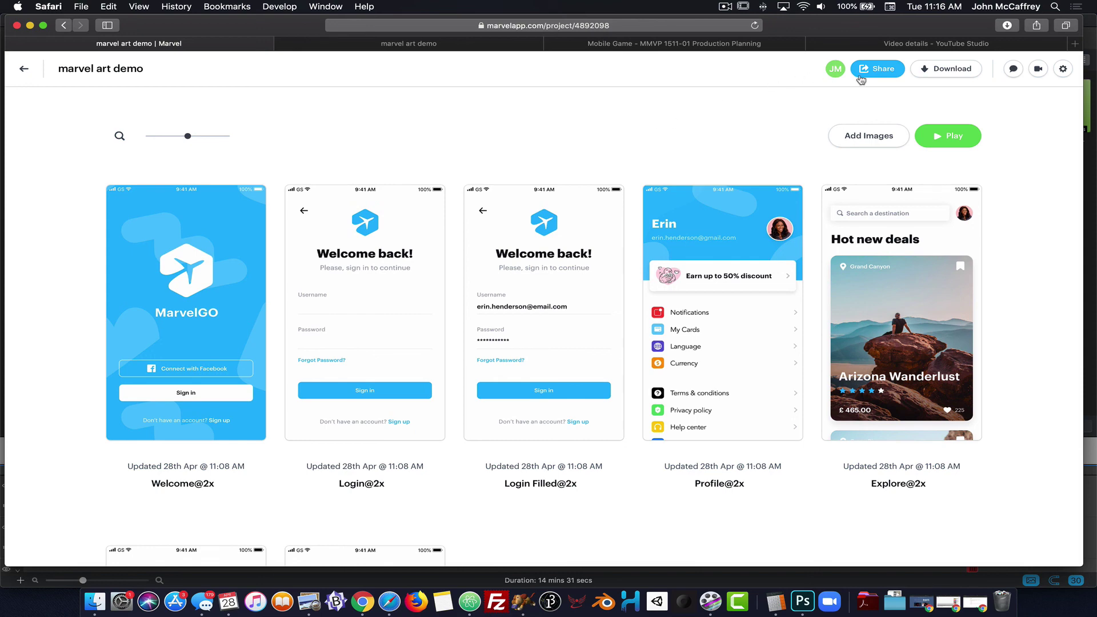
left_click(1061, 70)
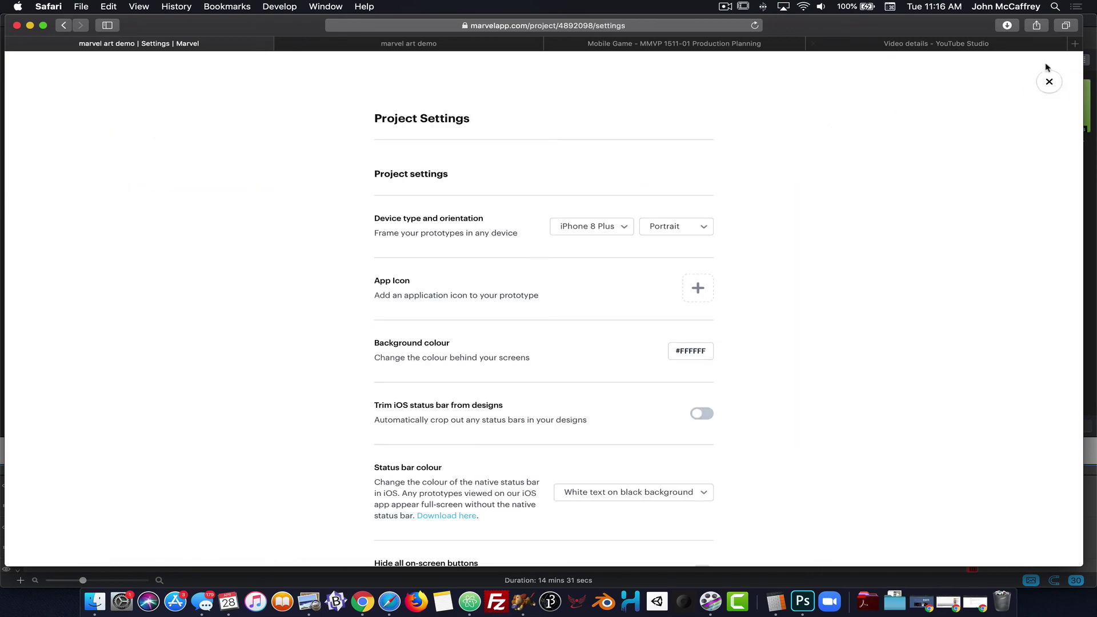
left_click(1048, 81)
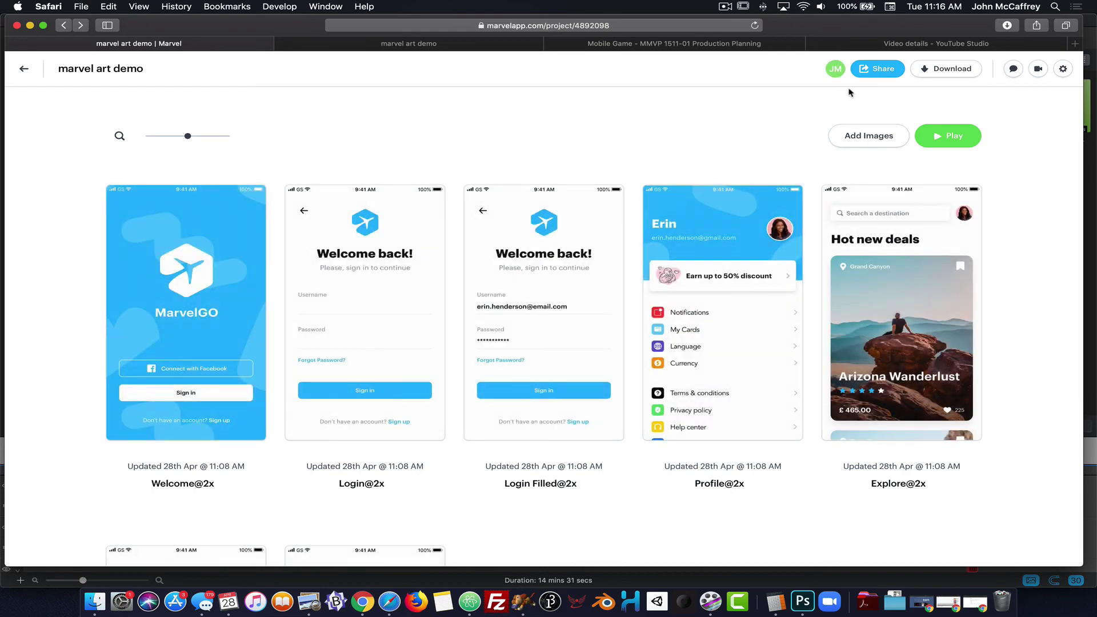
- Open the project's sharing options and highlight the prototype's share link
left_click(878, 72)
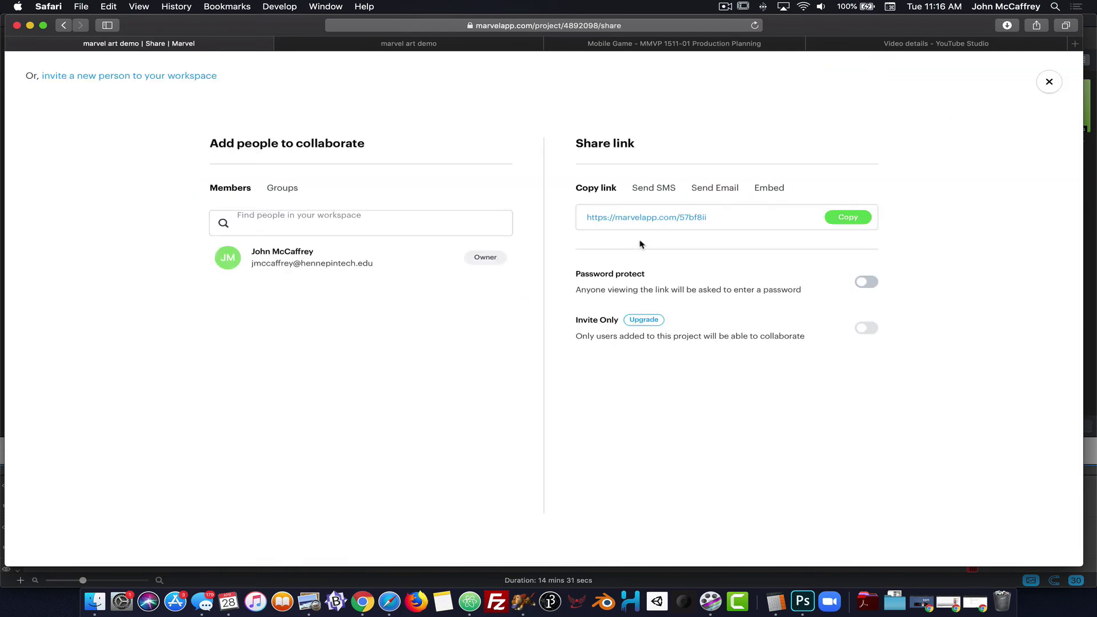
left_click_drag(715, 221, 538, 208)
left_click(735, 220)
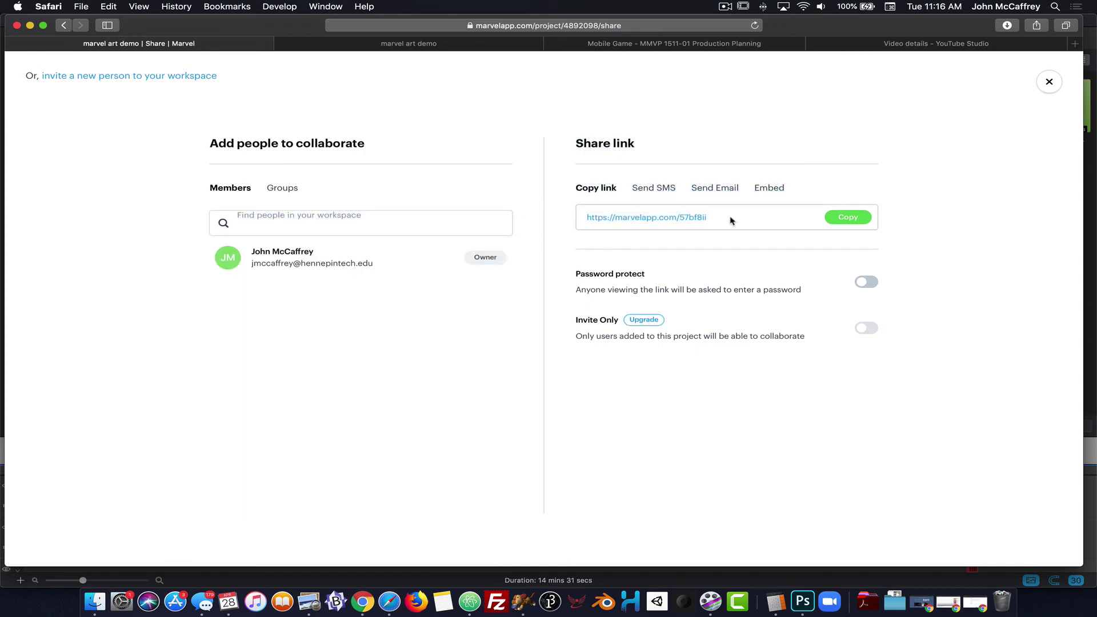